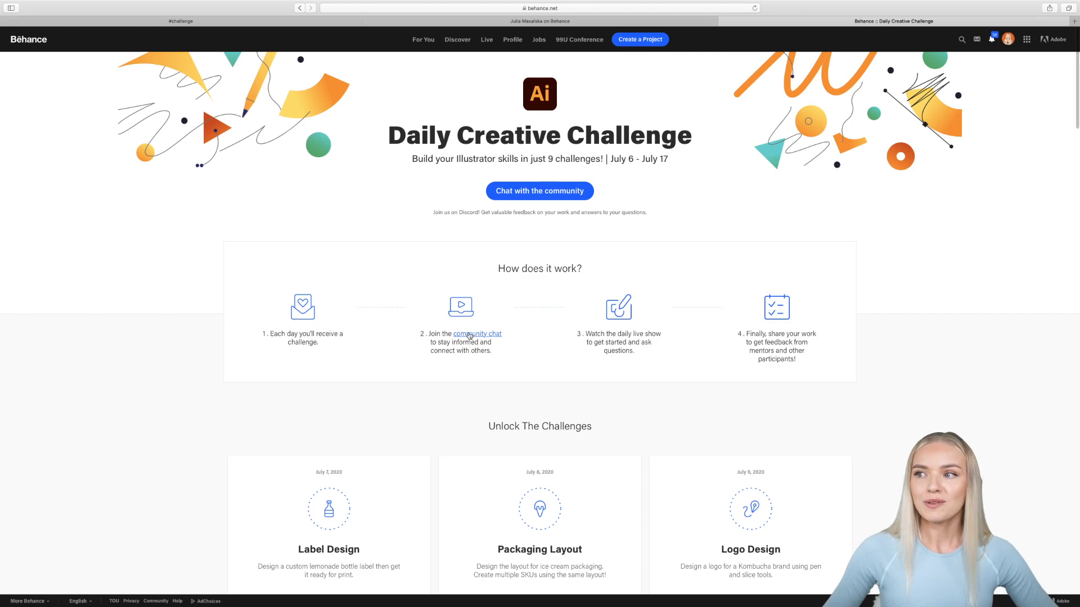
Step: Glance through the Discord challenge channel
{"action": "left_click", "coordinate": [178, 23]}
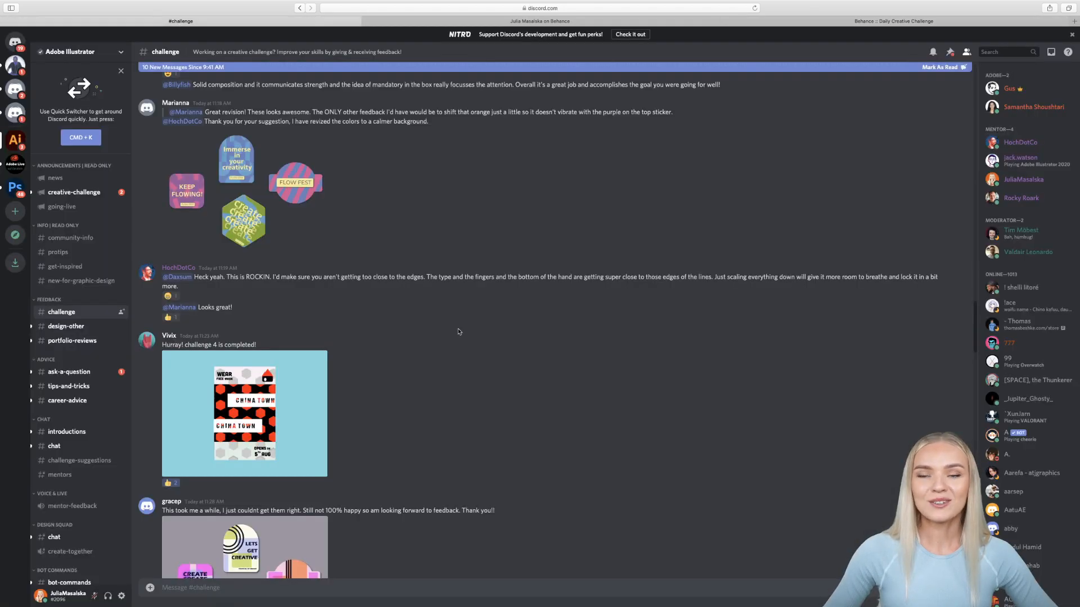
{"action": "scroll", "coordinate": [460, 332], "scroll_direction": "down", "scroll_amount": 7}
{"action": "scroll", "coordinate": [459, 332], "scroll_direction": "up", "scroll_amount": 20}
{"action": "scroll", "coordinate": [460, 332], "scroll_direction": "down", "scroll_amount": 15}
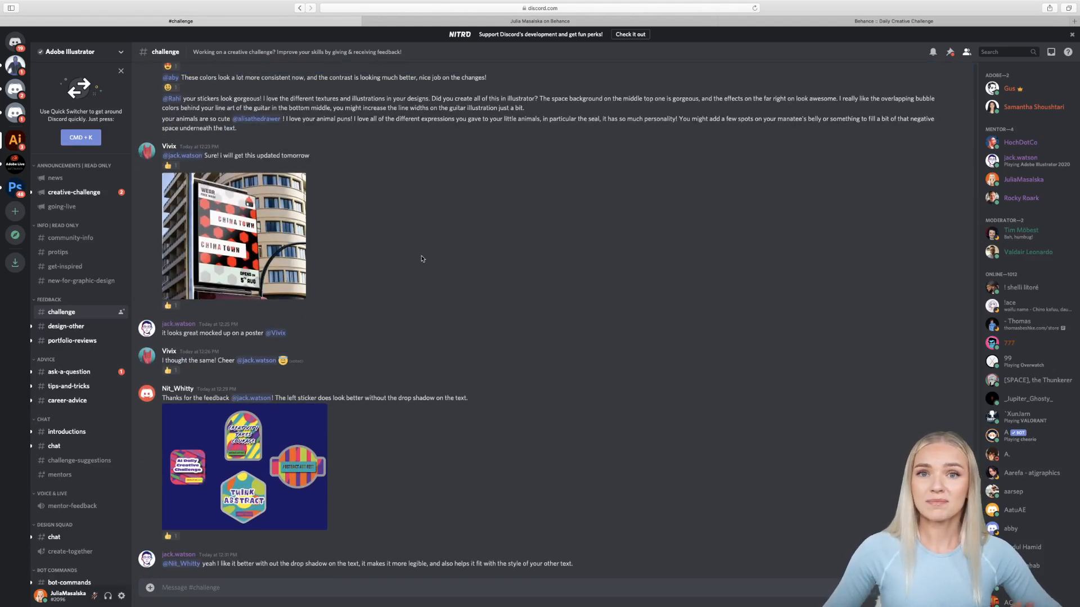
Step: Scroll the Daily Creative Challenge page to the challenge grid, Label Design through Mock-Up business card
{"action": "left_click", "coordinate": [881, 22]}
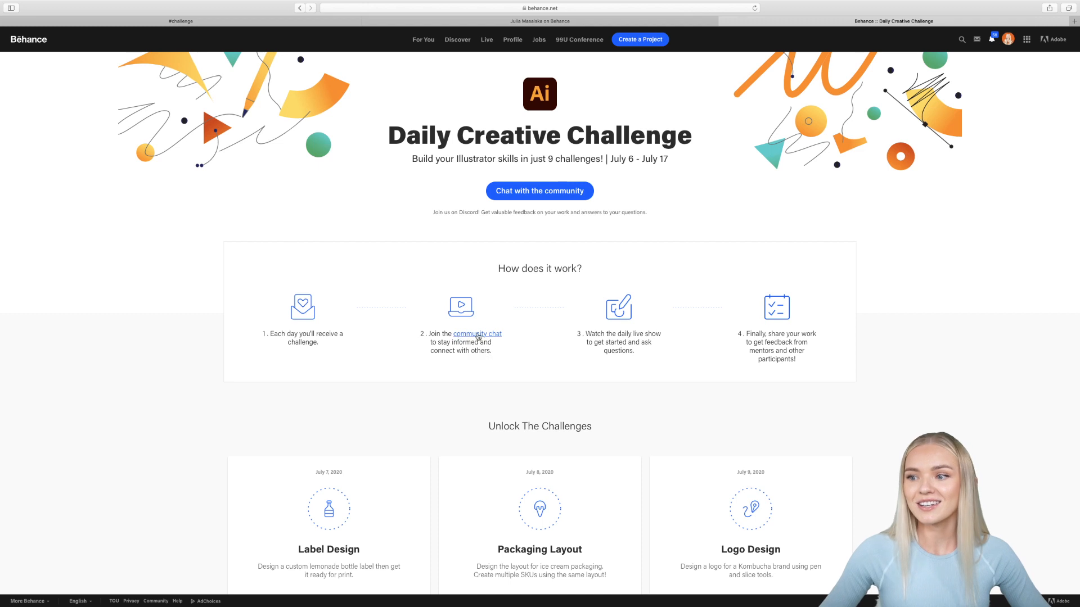
{"action": "scroll", "coordinate": [528, 361], "scroll_direction": "down", "scroll_amount": 6}
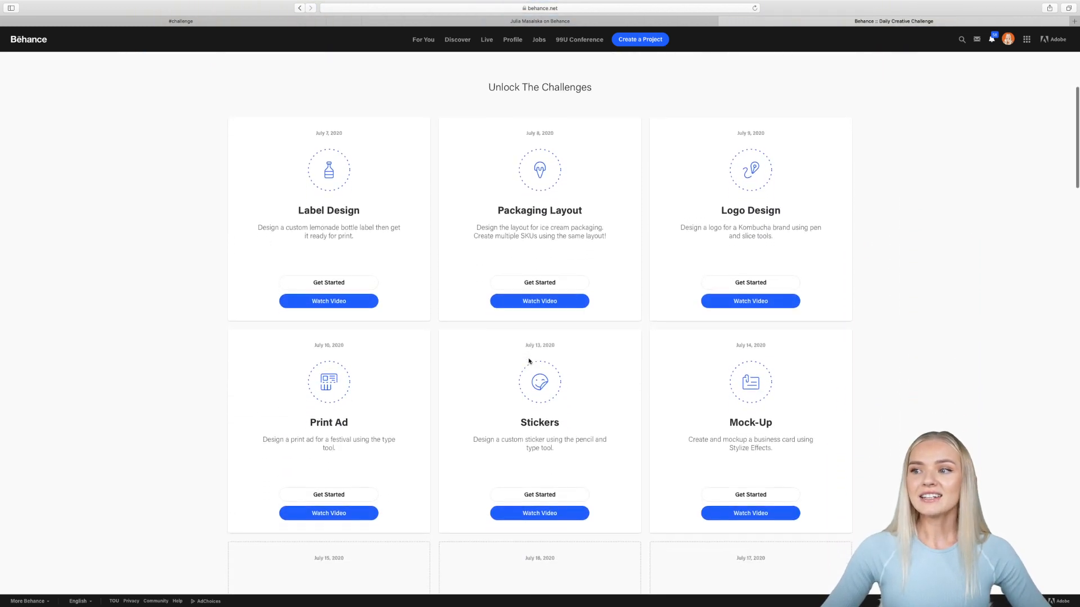
{"action": "scroll", "coordinate": [893, 381], "scroll_direction": "down", "scroll_amount": 1}
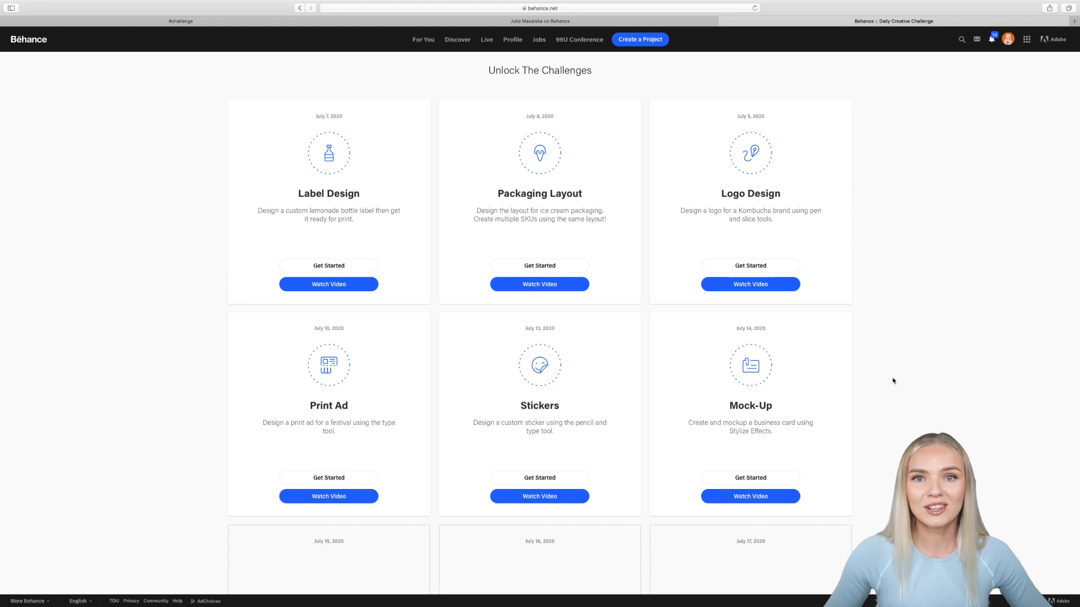
{"action": "scroll", "coordinate": [893, 381], "scroll_direction": "down", "scroll_amount": 2}
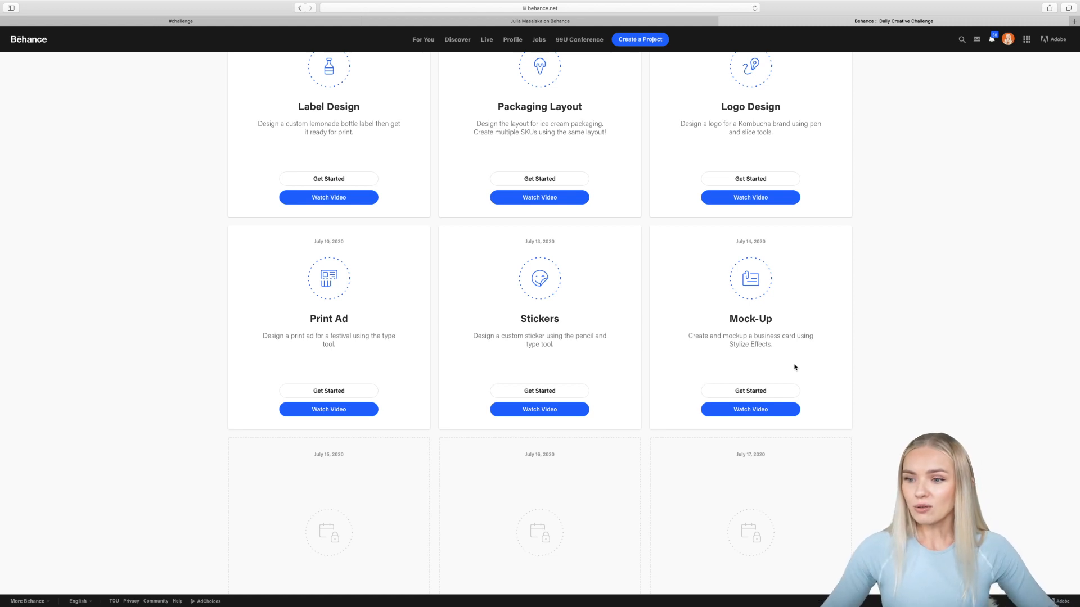
{"action": "scroll", "coordinate": [846, 379], "scroll_direction": "down", "scroll_amount": 5}
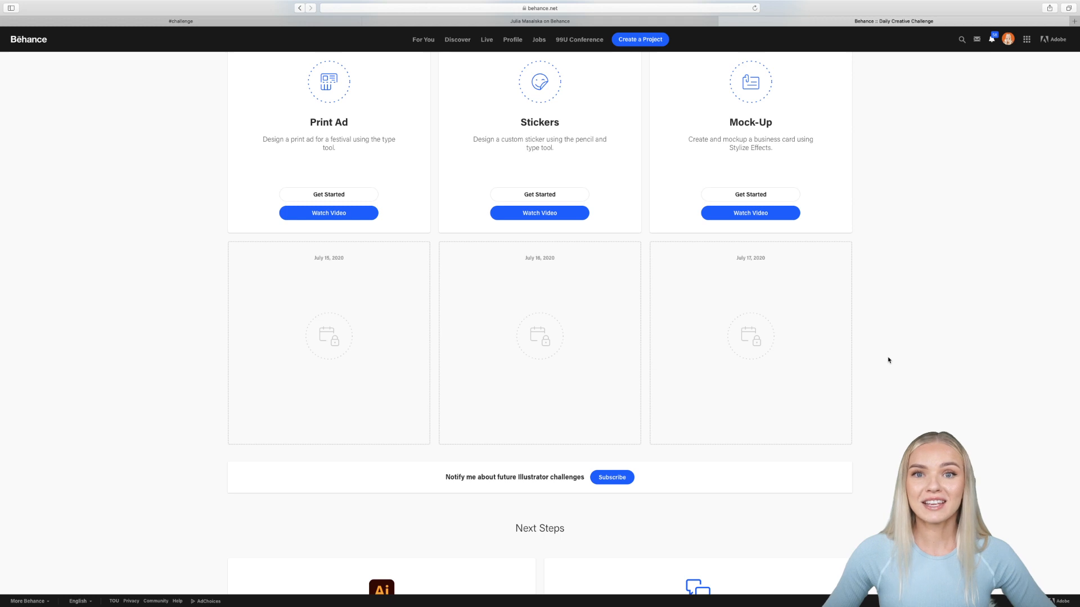
{"action": "scroll", "coordinate": [888, 360], "scroll_direction": "up", "scroll_amount": 20}
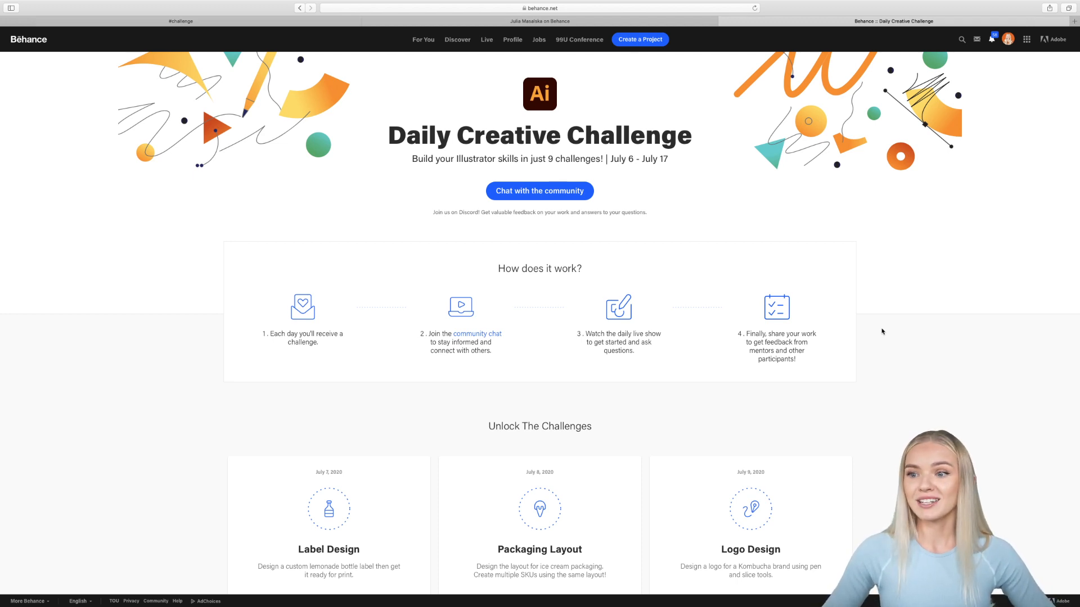
{"action": "scroll", "coordinate": [788, 394], "scroll_direction": "down", "scroll_amount": 10}
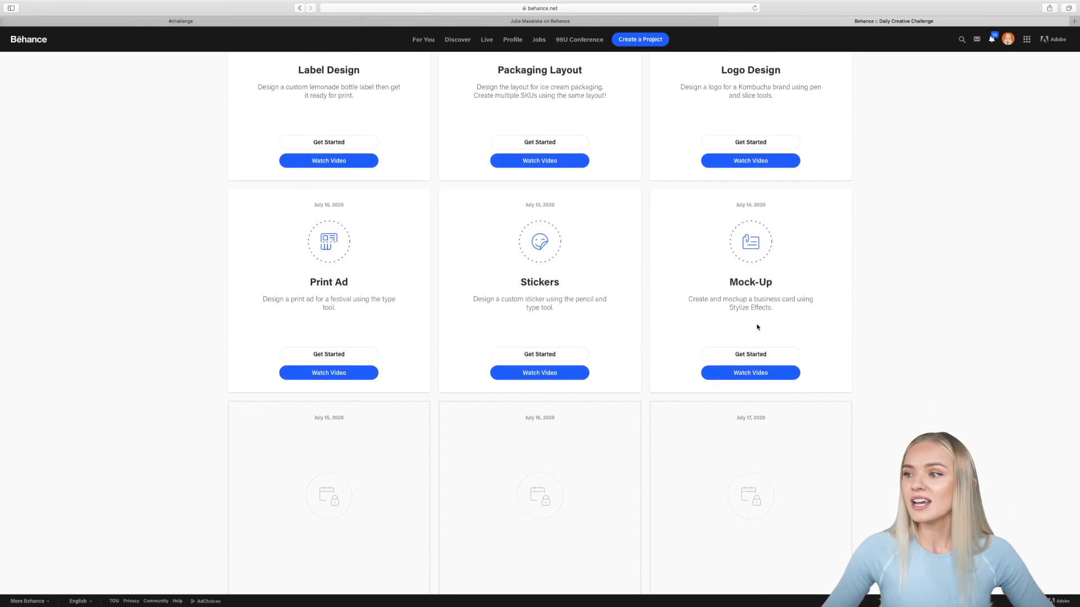
{"action": "scroll", "coordinate": [757, 287], "scroll_direction": "up", "scroll_amount": 1}
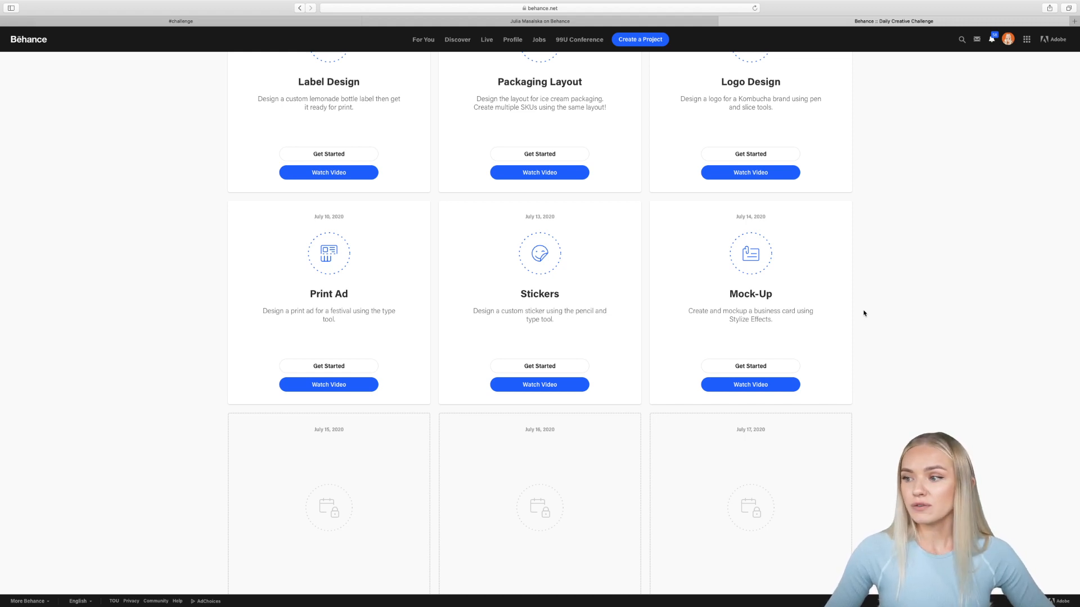
Step: Leave the full-screen browser and bring the blank Challenge 6.ai document forward
{"action": "left_click", "coordinate": [26, 19]}
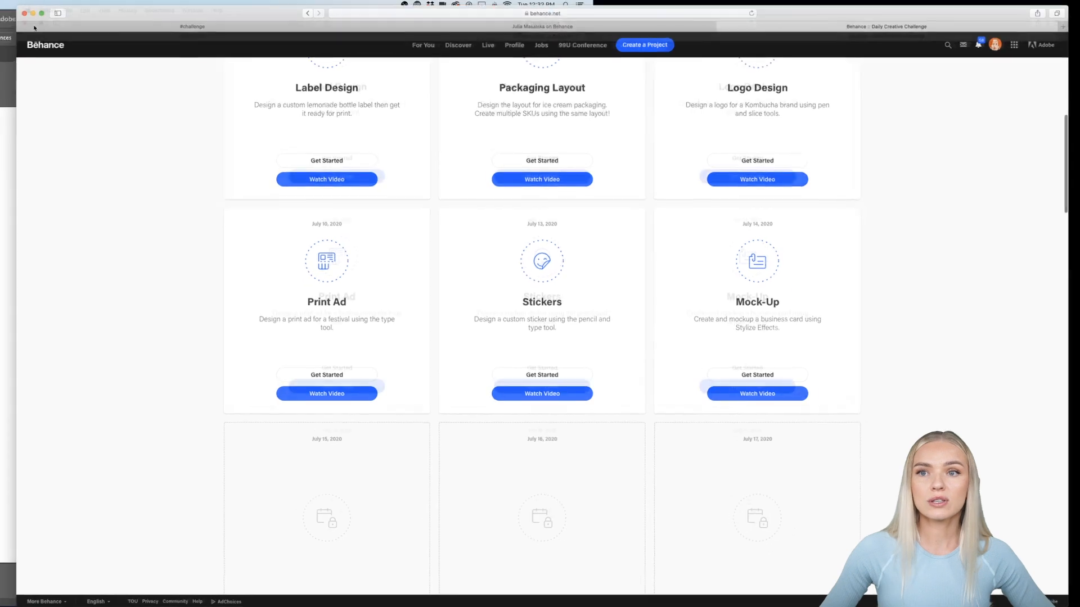
{"action": "left_click", "coordinate": [25, 280]}
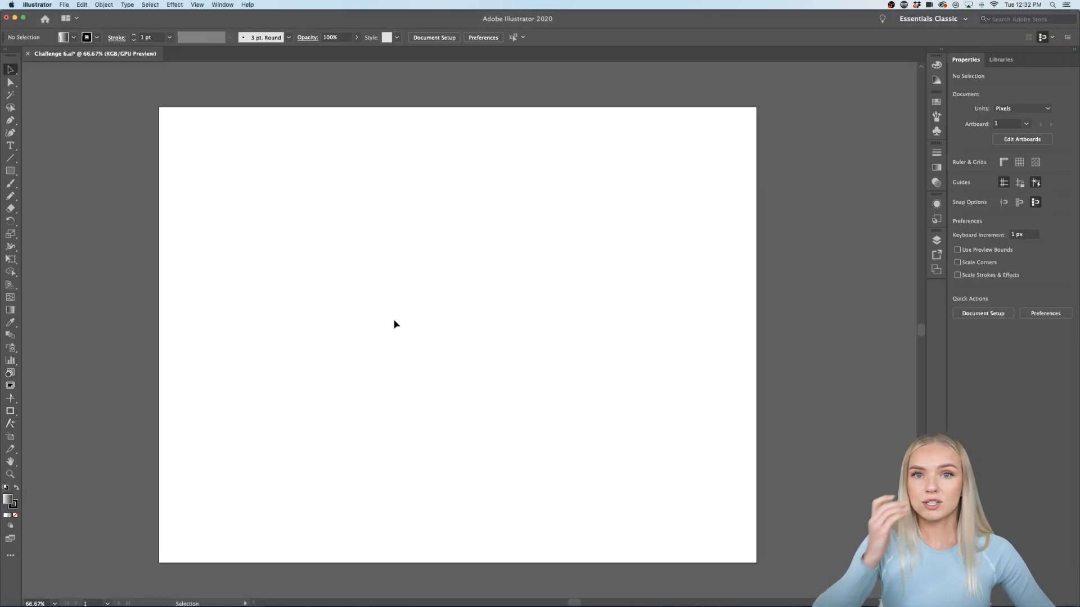
{"action": "scroll", "coordinate": [407, 321], "scroll_direction": "left", "scroll_amount": 1}
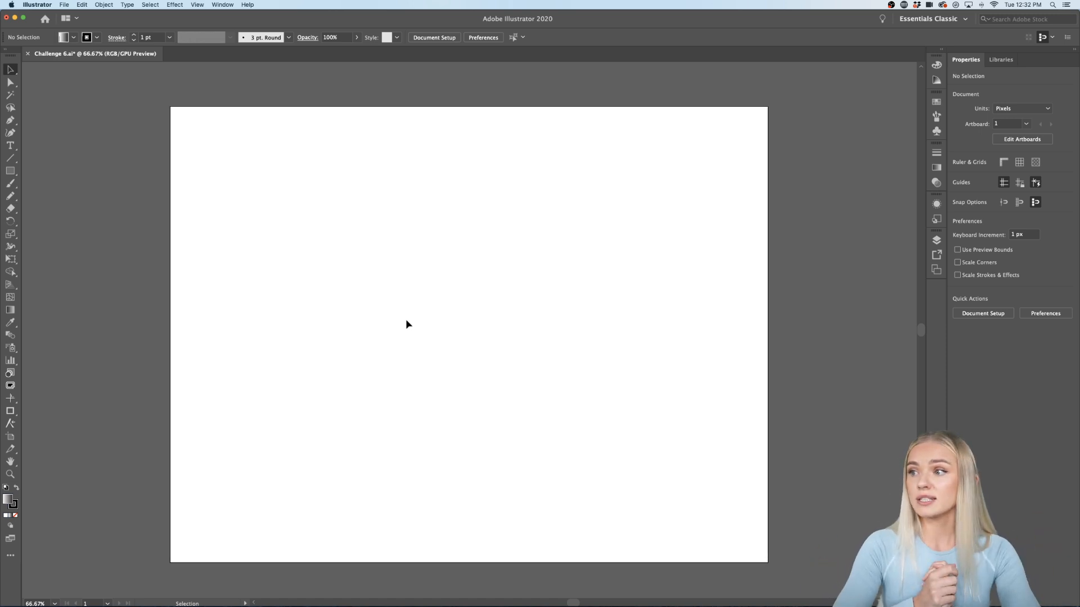
{"action": "left_click", "coordinate": [64, 5]}
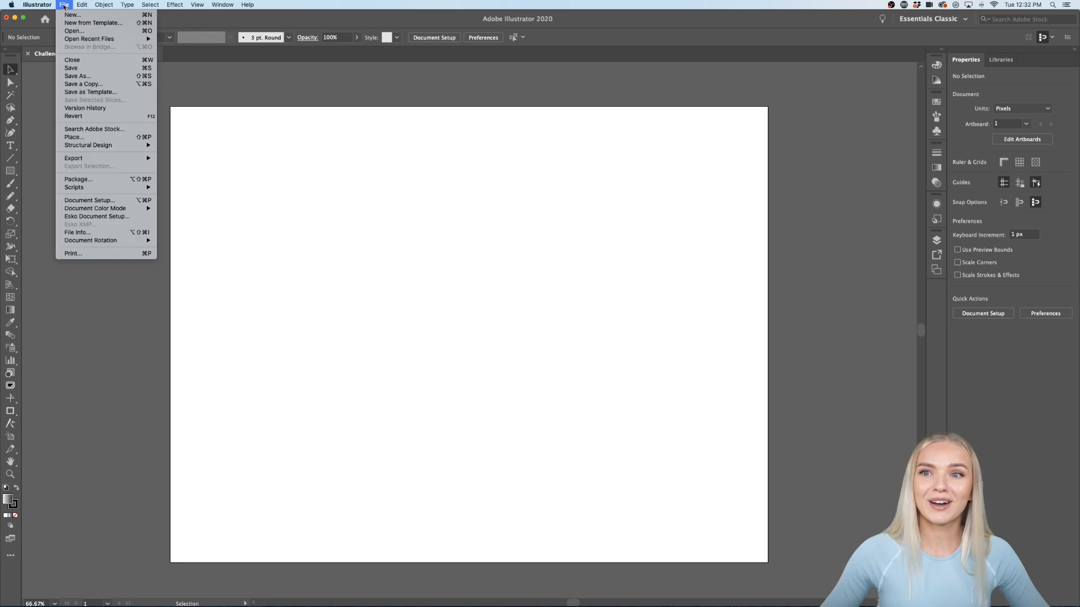
{"action": "left_click", "coordinate": [545, 502]}
{"action": "key", "text": "super+n"}
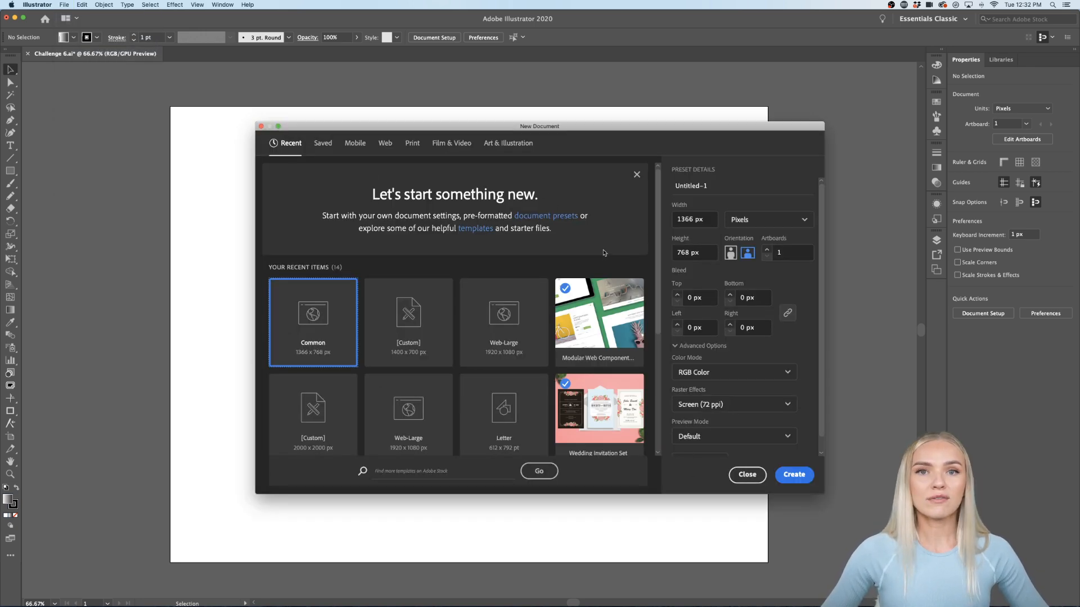
{"action": "scroll", "coordinate": [618, 311], "scroll_direction": "down", "scroll_amount": 5}
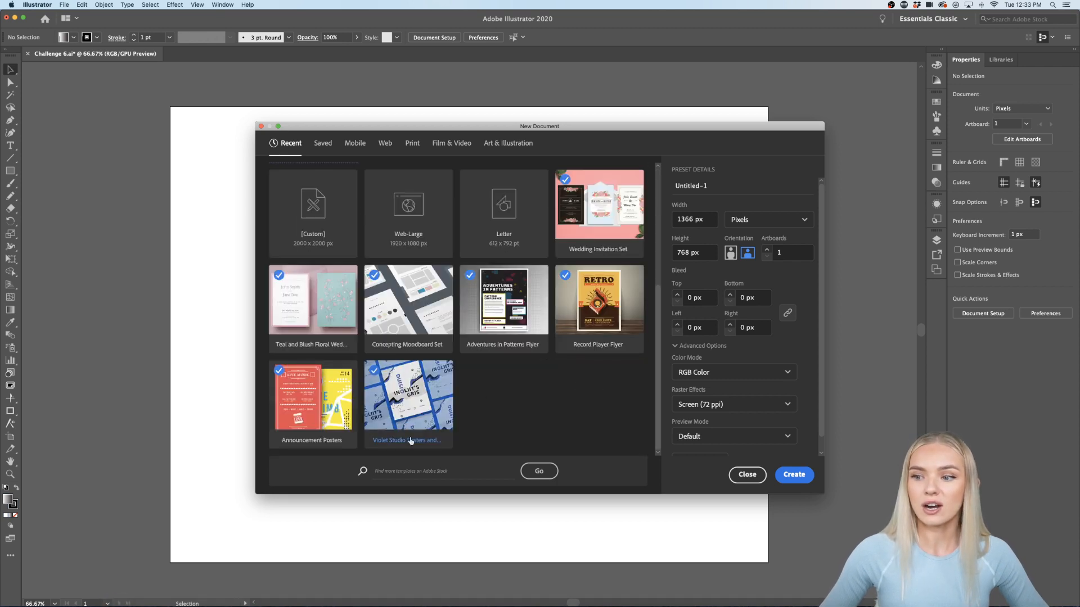
{"action": "scroll", "coordinate": [482, 402], "scroll_direction": "up", "scroll_amount": 5}
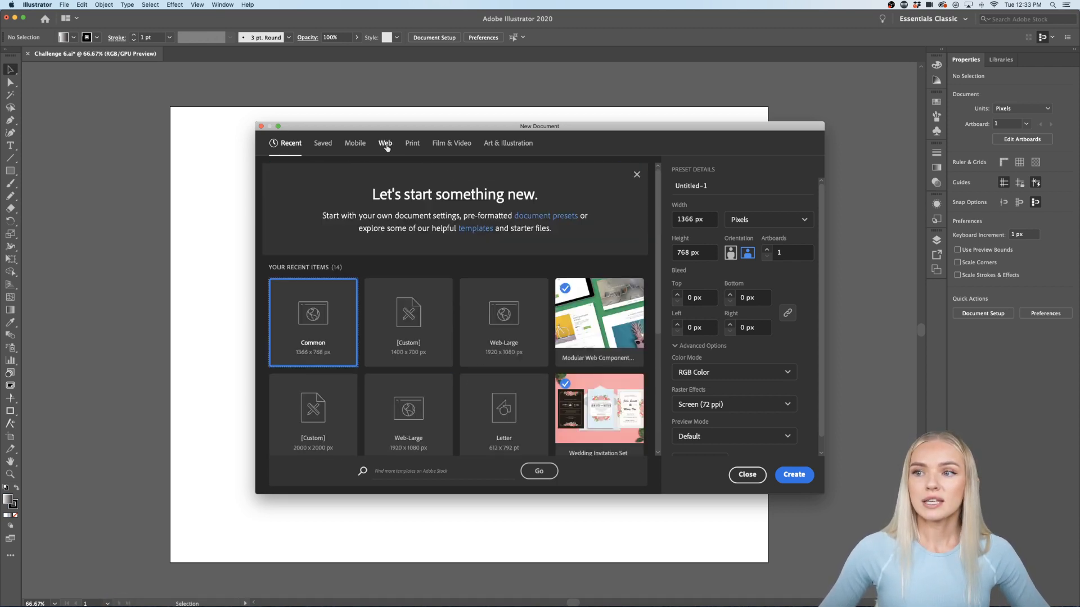
{"action": "left_click", "coordinate": [412, 144]}
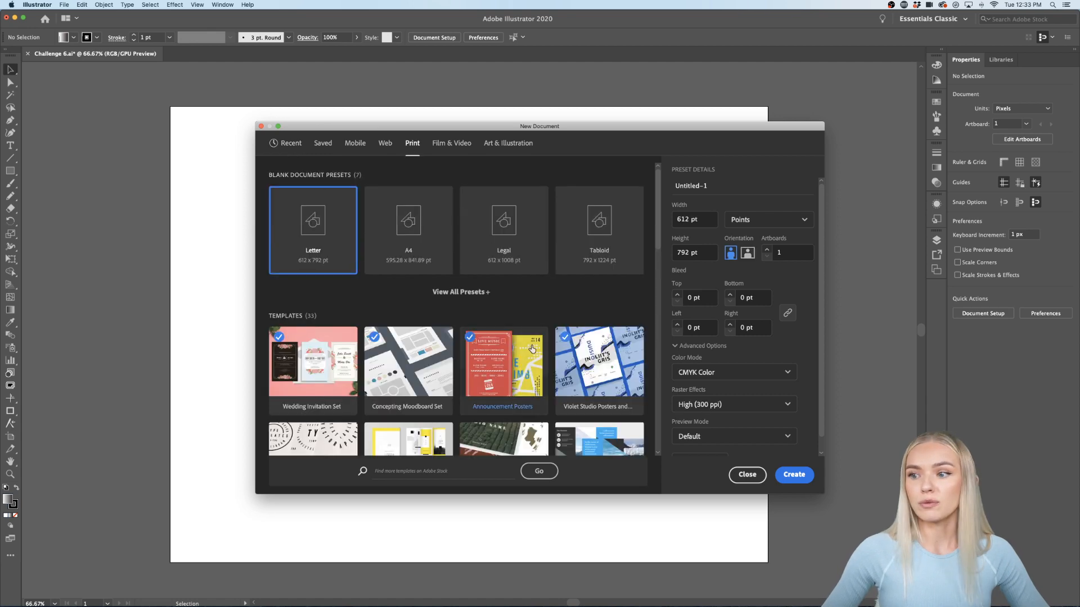
{"action": "scroll", "coordinate": [471, 323], "scroll_direction": "down", "scroll_amount": 10}
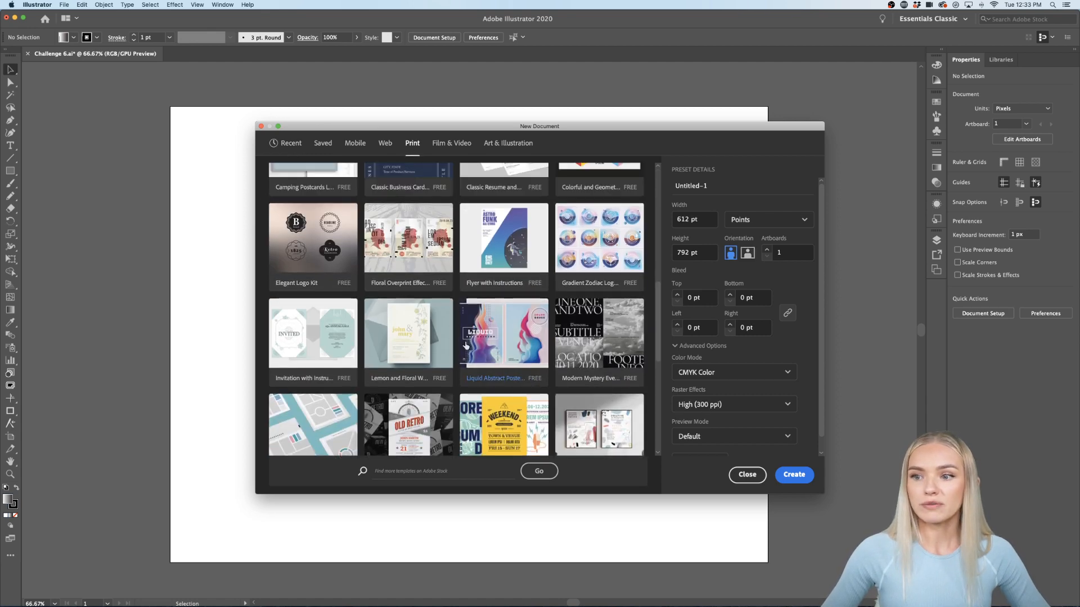
{"action": "scroll", "coordinate": [554, 406], "scroll_direction": "down", "scroll_amount": 1}
{"action": "scroll", "coordinate": [554, 406], "scroll_direction": "down", "scroll_amount": 5}
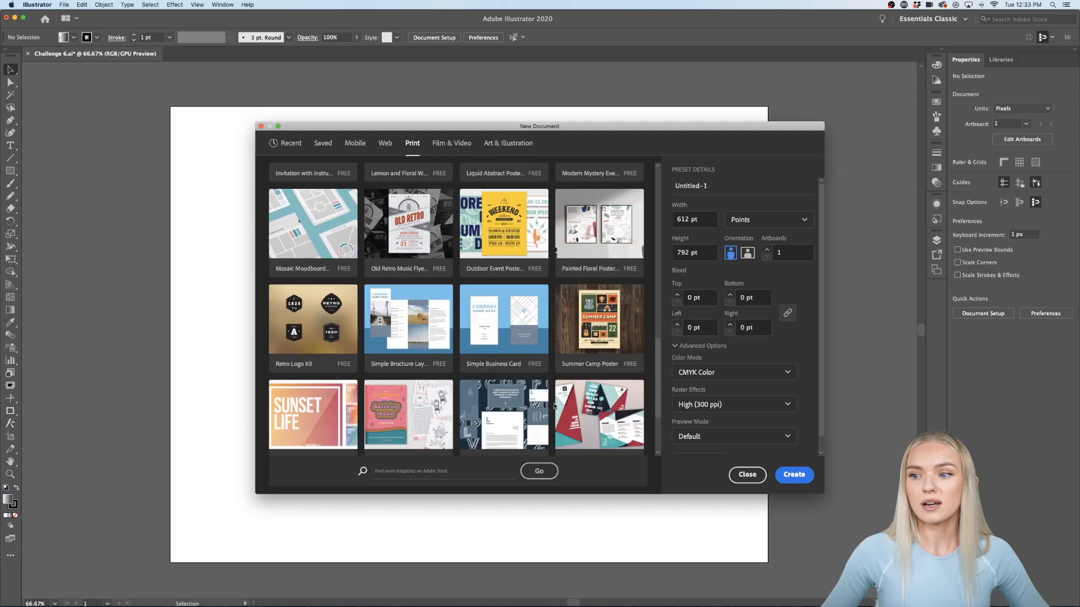
{"action": "scroll", "coordinate": [554, 406], "scroll_direction": "up", "scroll_amount": 15}
{"action": "scroll", "coordinate": [477, 310], "scroll_direction": "down", "scroll_amount": 8}
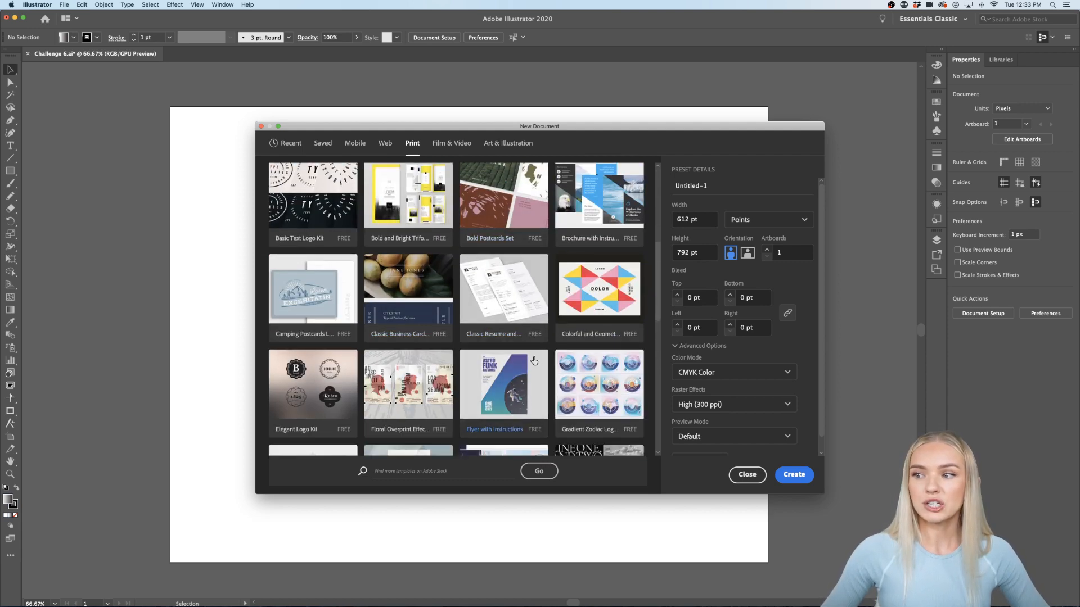
{"action": "scroll", "coordinate": [534, 360], "scroll_direction": "down", "scroll_amount": 5}
{"action": "scroll", "coordinate": [534, 360], "scroll_direction": "up", "scroll_amount": 12}
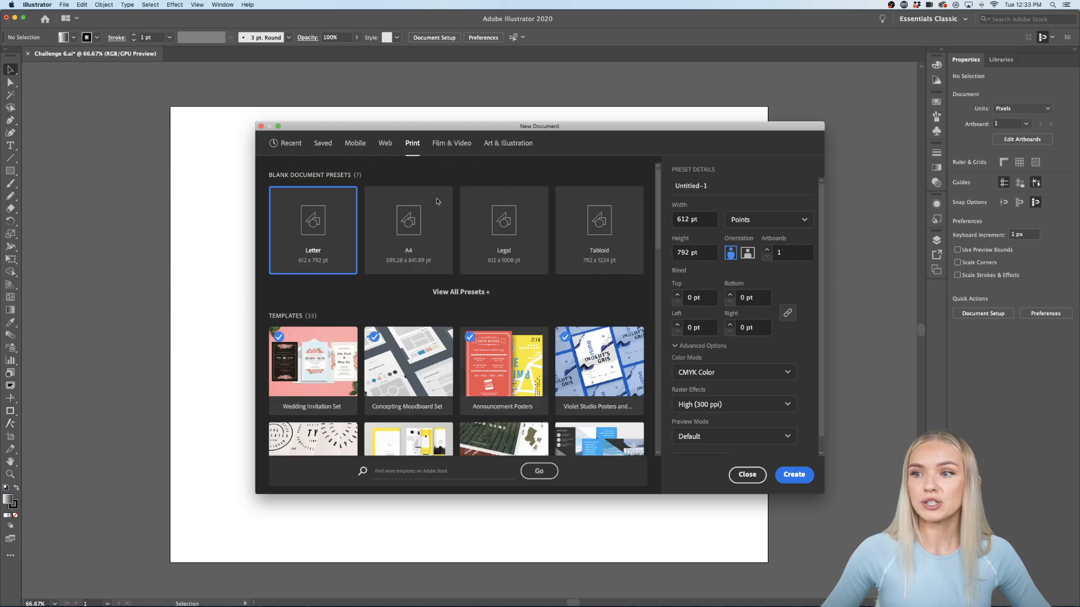
{"action": "left_click", "coordinate": [385, 144]}
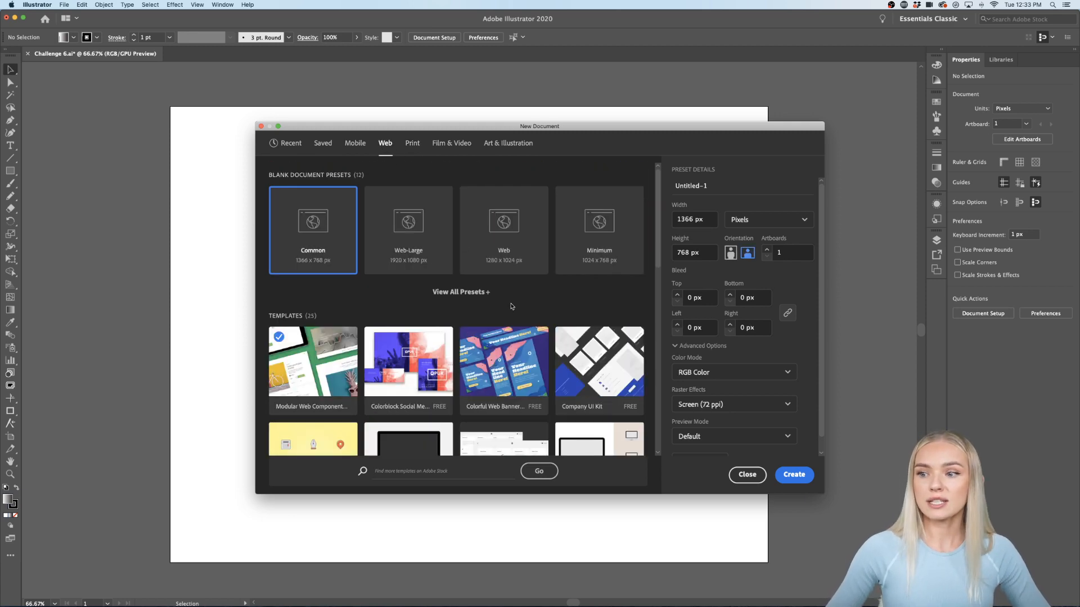
{"action": "scroll", "coordinate": [511, 306], "scroll_direction": "down", "scroll_amount": 5}
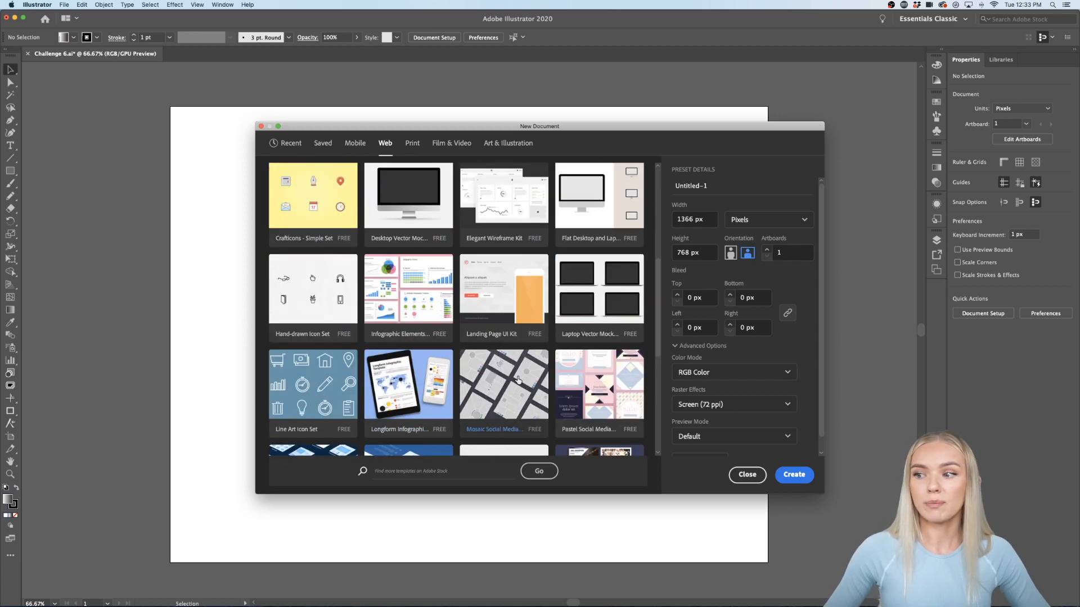
{"action": "scroll", "coordinate": [515, 360], "scroll_direction": "down", "scroll_amount": 5}
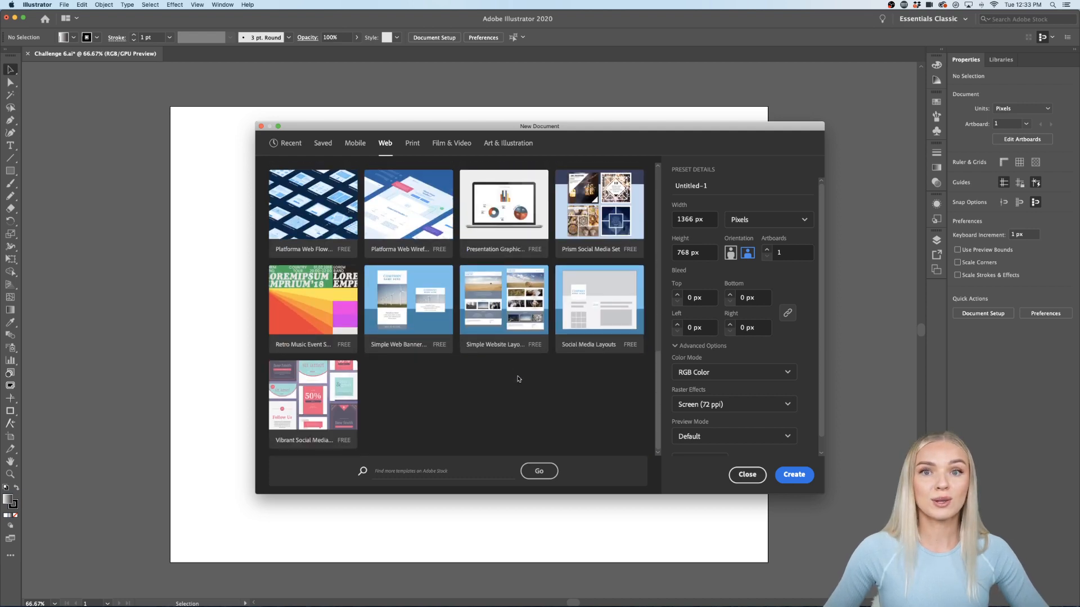
{"action": "scroll", "coordinate": [518, 379], "scroll_direction": "up", "scroll_amount": 10}
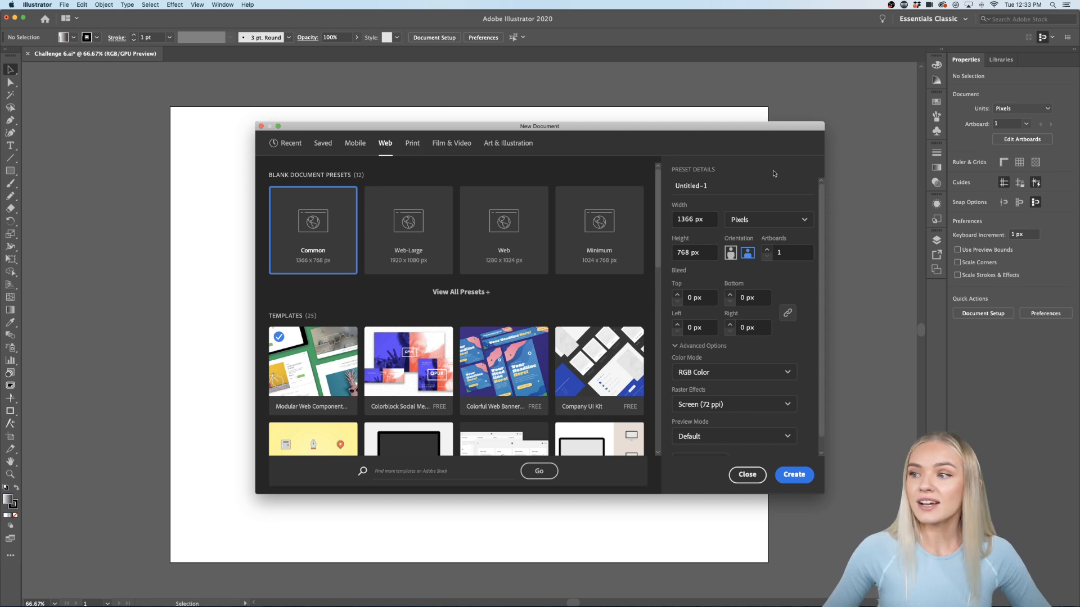
{"action": "left_click_drag", "start_coordinate": [705, 186], "coordinate": [675, 186]}
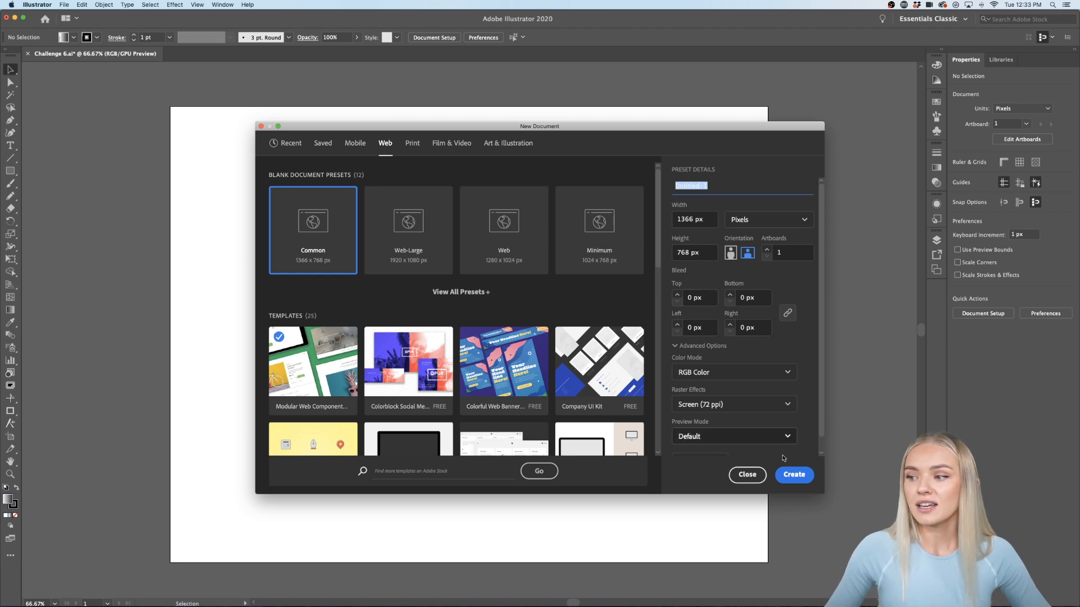
{"action": "left_click", "coordinate": [748, 476]}
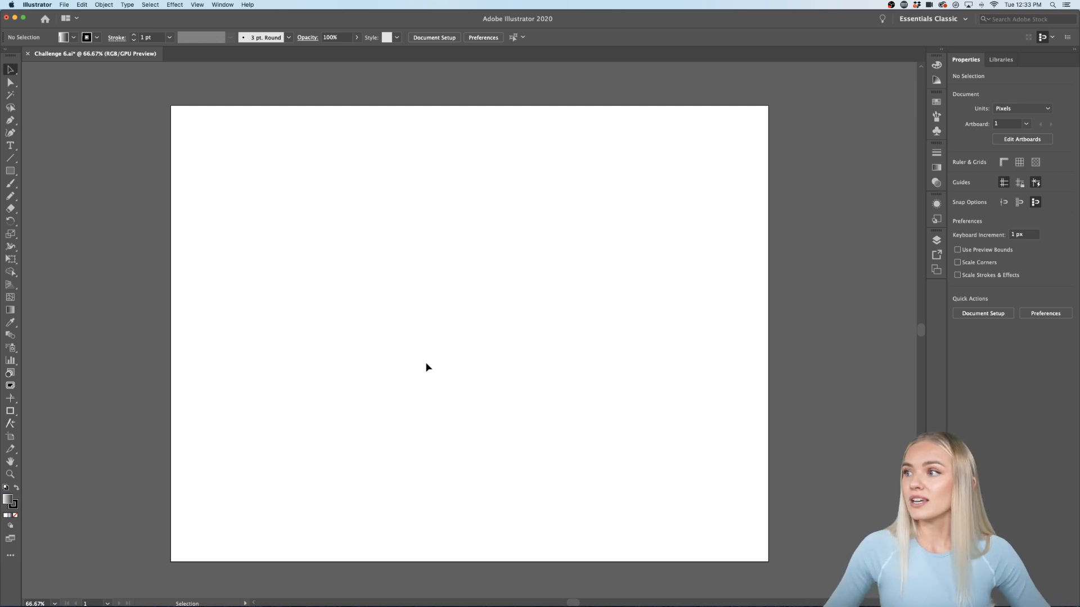
Step: Show the Power Of Art Libraries panel and draw a 98 × 98 px gradient square top left
{"action": "left_click", "coordinate": [1001, 60]}
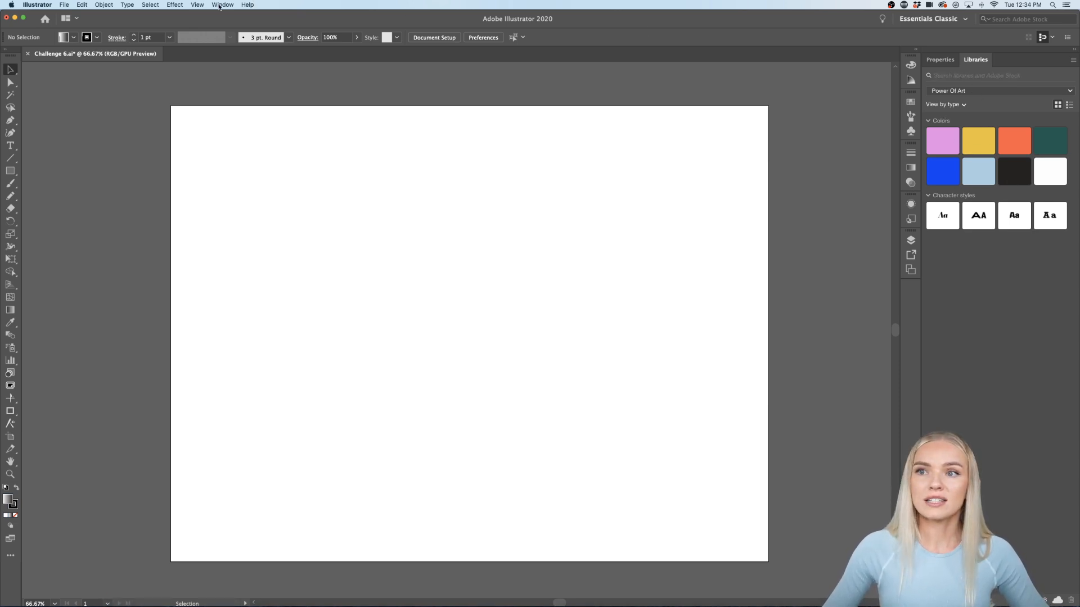
{"action": "left_click", "coordinate": [221, 5]}
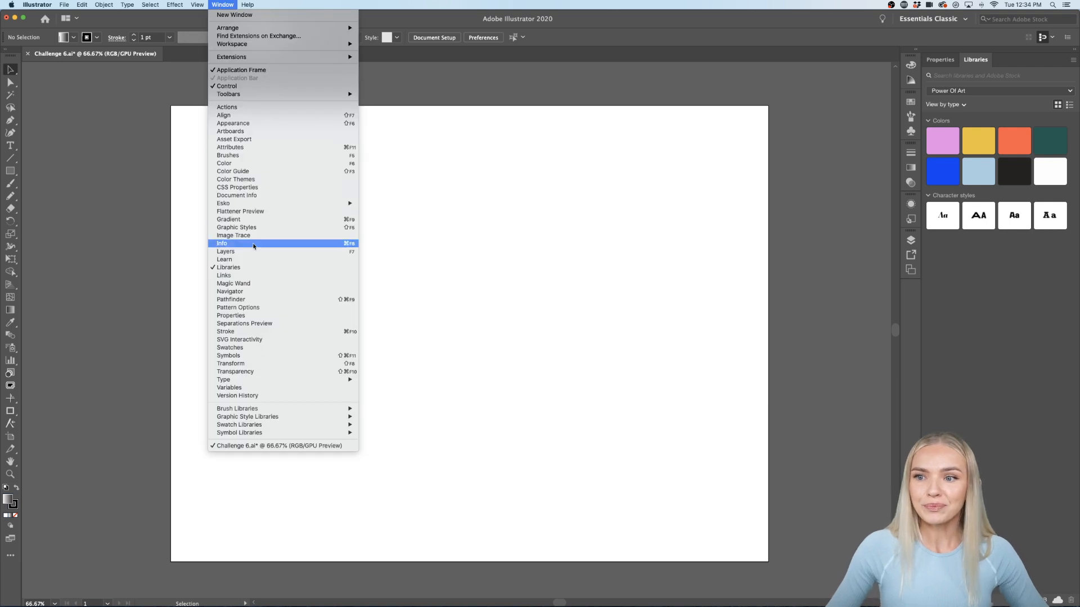
{"action": "left_click", "coordinate": [228, 268]}
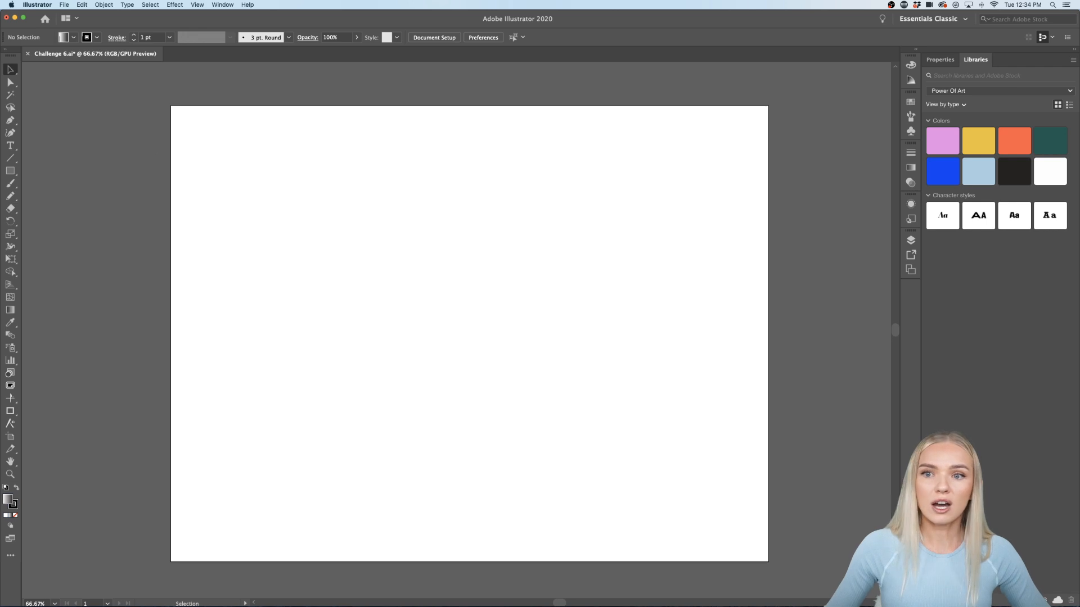
{"action": "left_click", "coordinate": [10, 171]}
{"action": "left_click_drag", "start_coordinate": [244, 159], "coordinate": [285, 200]}
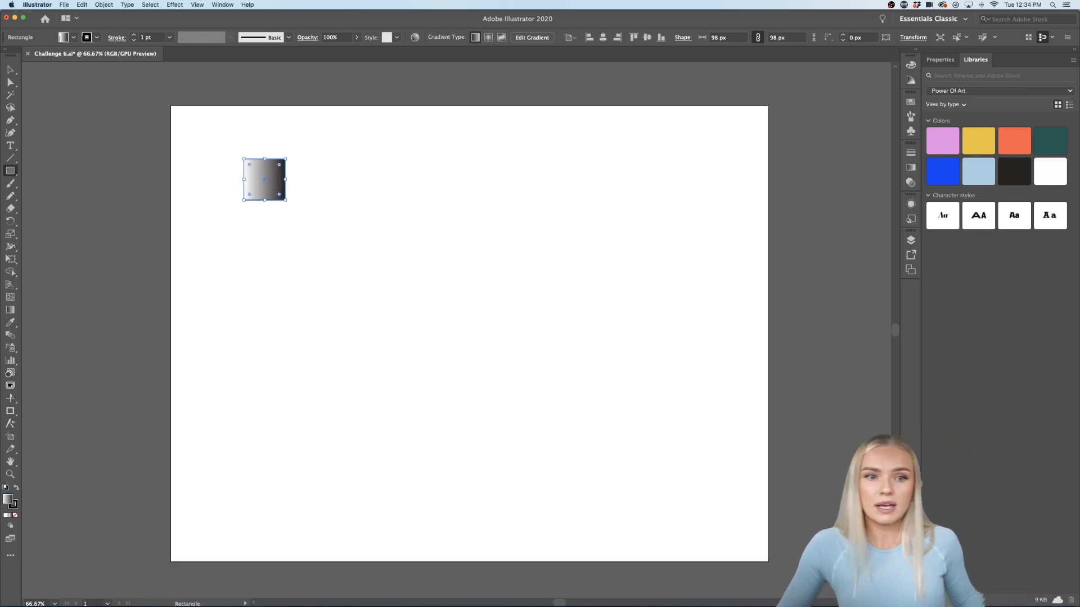
Step: Save black #000000 as a Power Of Art library colour and fill the square with it
{"action": "left_click", "coordinate": [930, 600]}
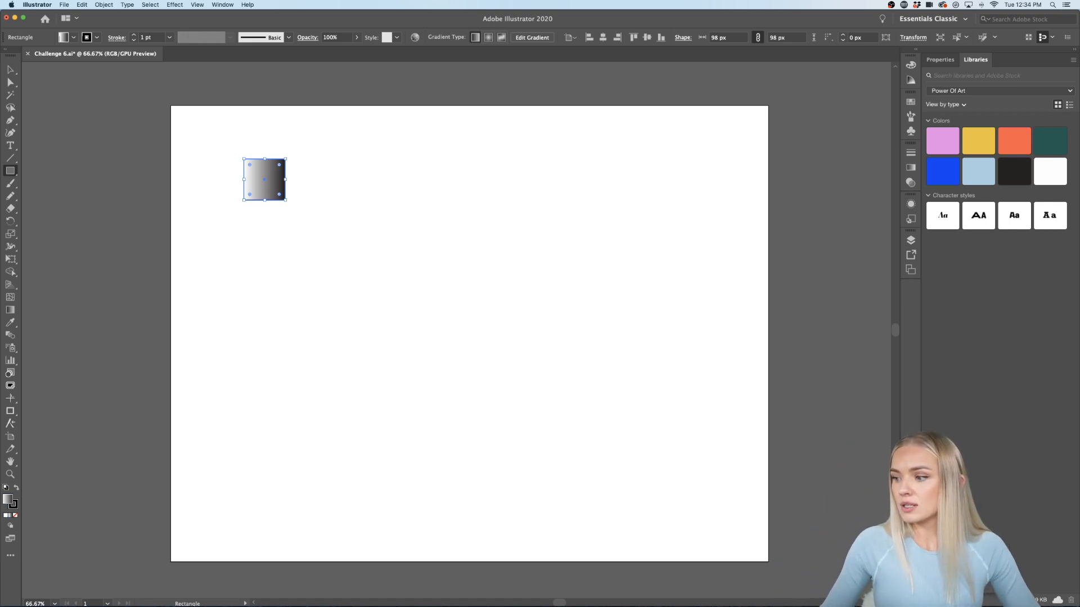
{"action": "left_click", "coordinate": [953, 564]}
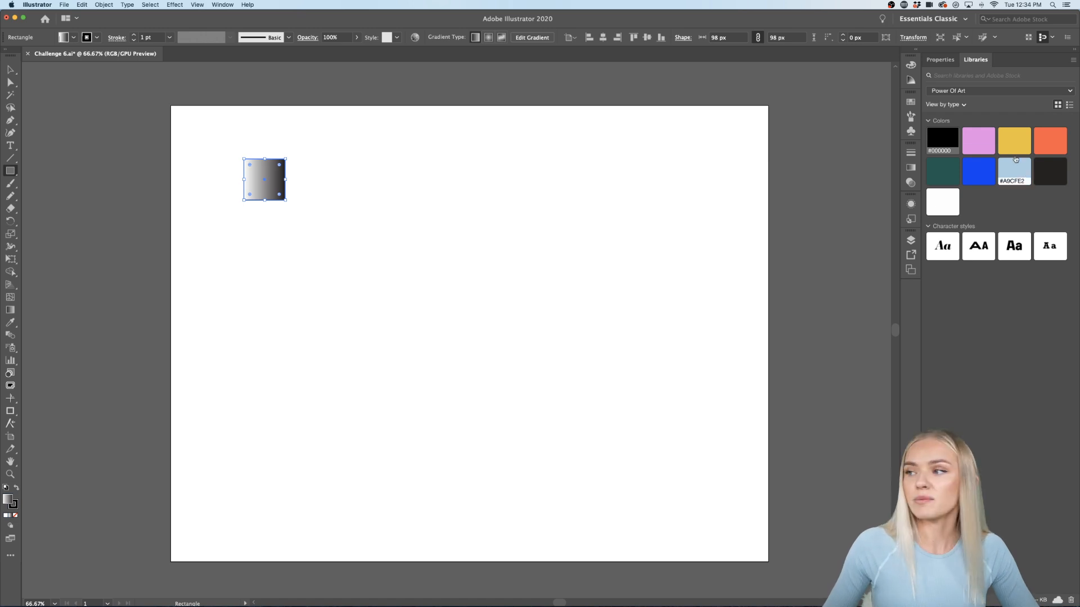
{"action": "left_click", "coordinate": [942, 140]}
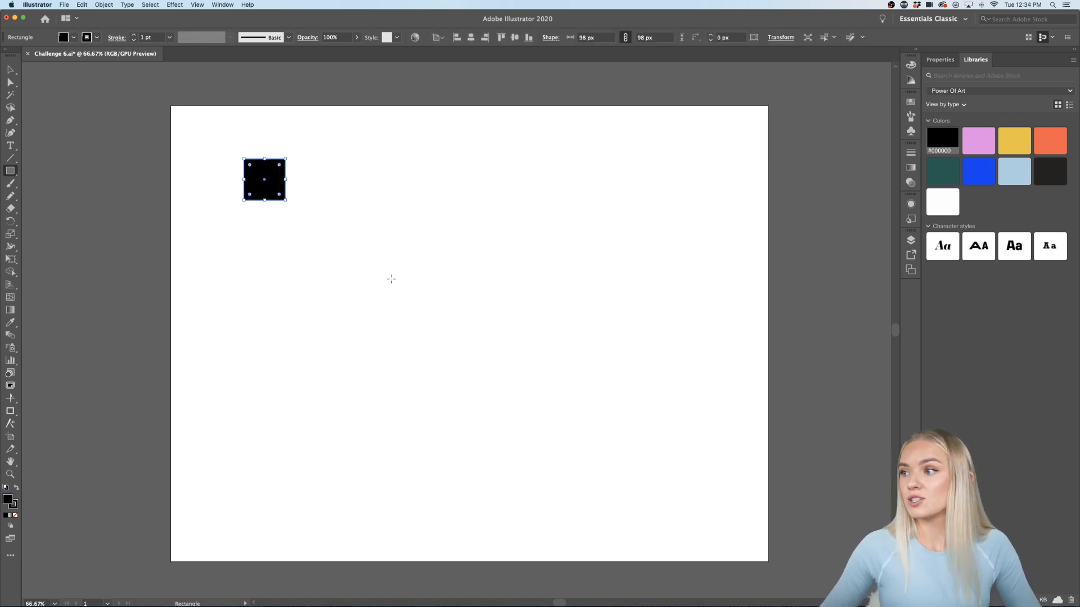
Step: Delete the black square and draw a 398 × 254 px card rectangle near the artboard centre
{"action": "key", "text": "Delete"}
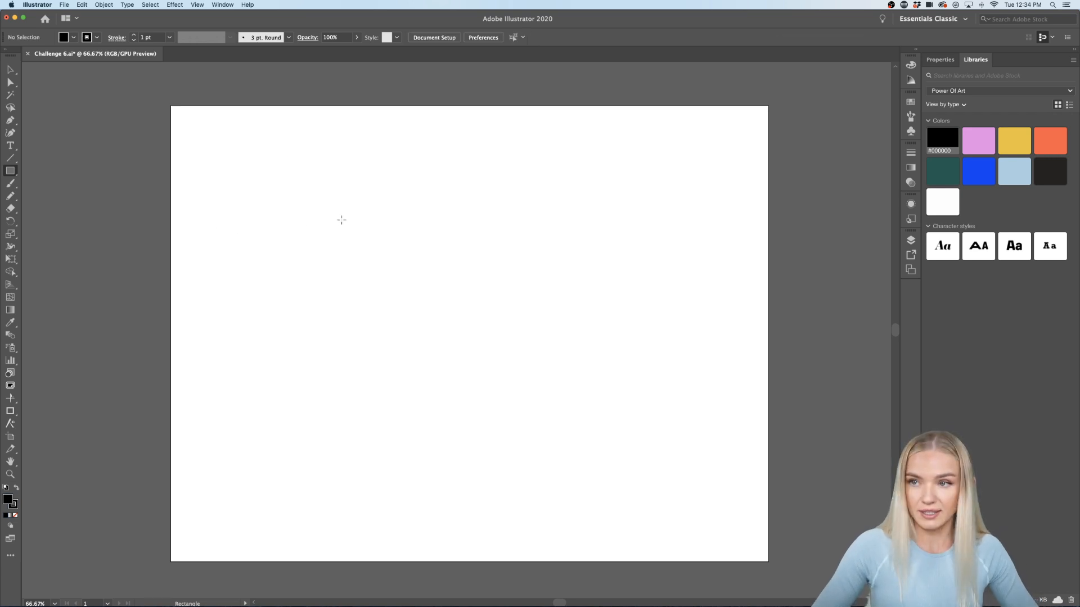
{"action": "scroll", "coordinate": [341, 220], "scroll_direction": "down", "scroll_amount": 1}
{"action": "scroll", "coordinate": [342, 220], "scroll_direction": "left", "scroll_amount": 1}
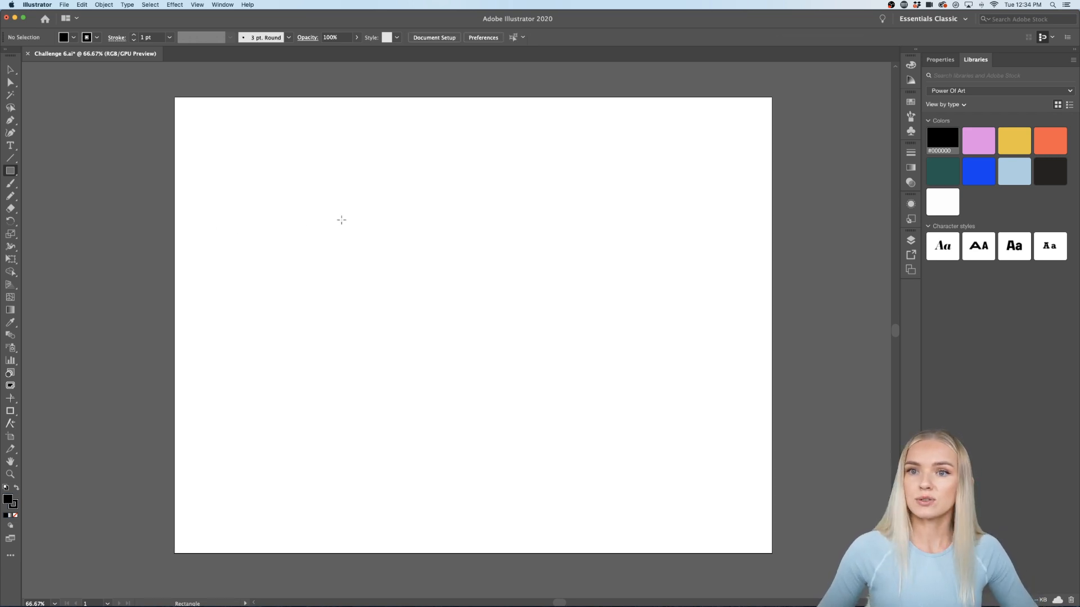
{"action": "scroll", "coordinate": [356, 226], "scroll_direction": "left", "scroll_amount": 1}
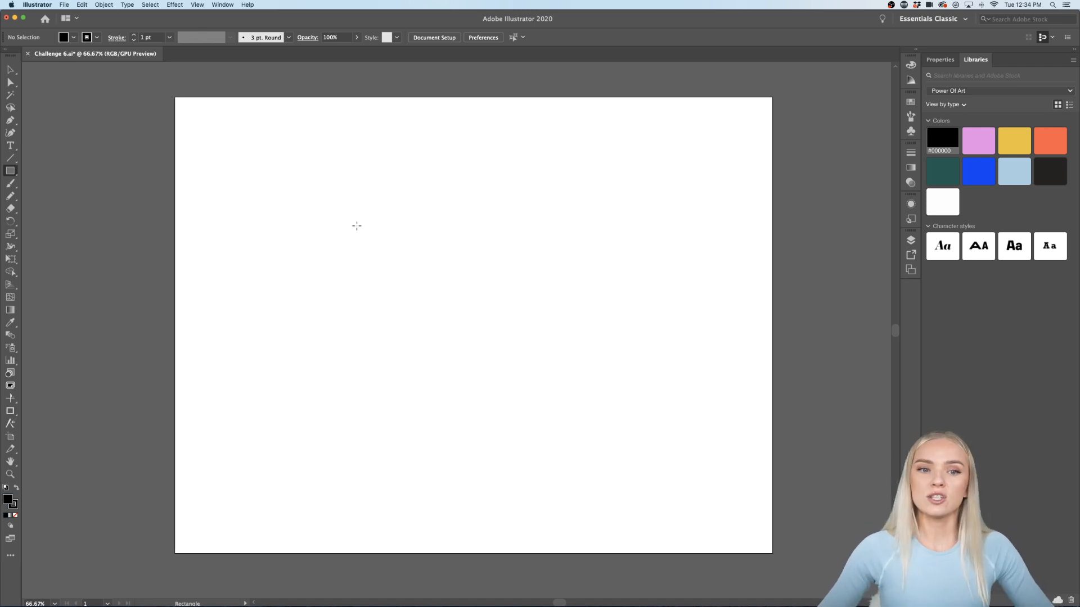
{"action": "left_click_drag", "start_coordinate": [357, 226], "coordinate": [526, 333]}
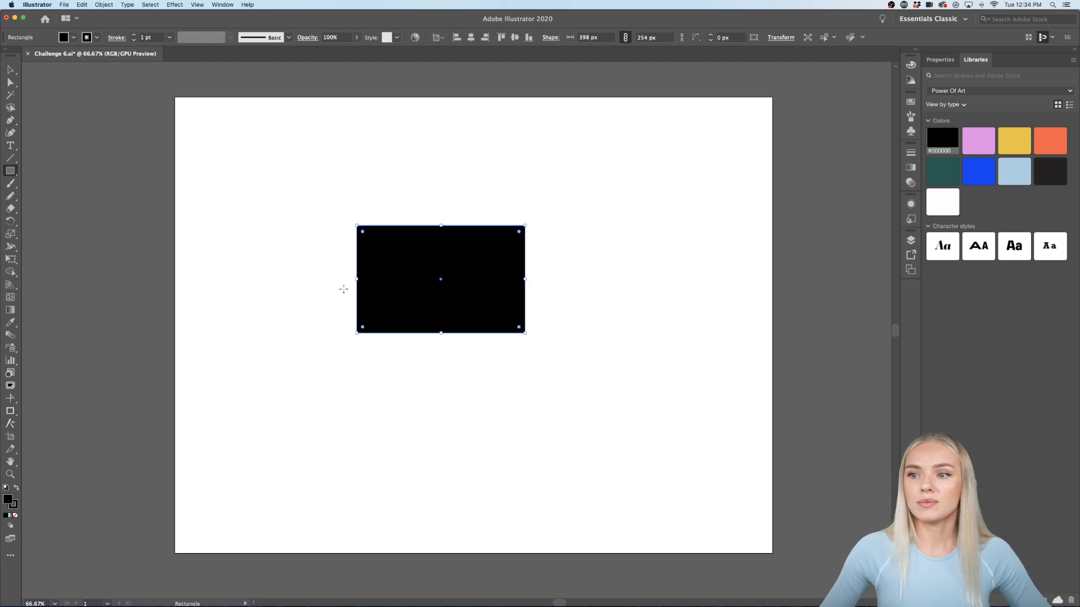
Step: Nudge the black card rectangle slightly down and right, dismissing a stray Finder alert
{"action": "key", "text": "v"}
{"action": "left_click", "coordinate": [314, 366]}
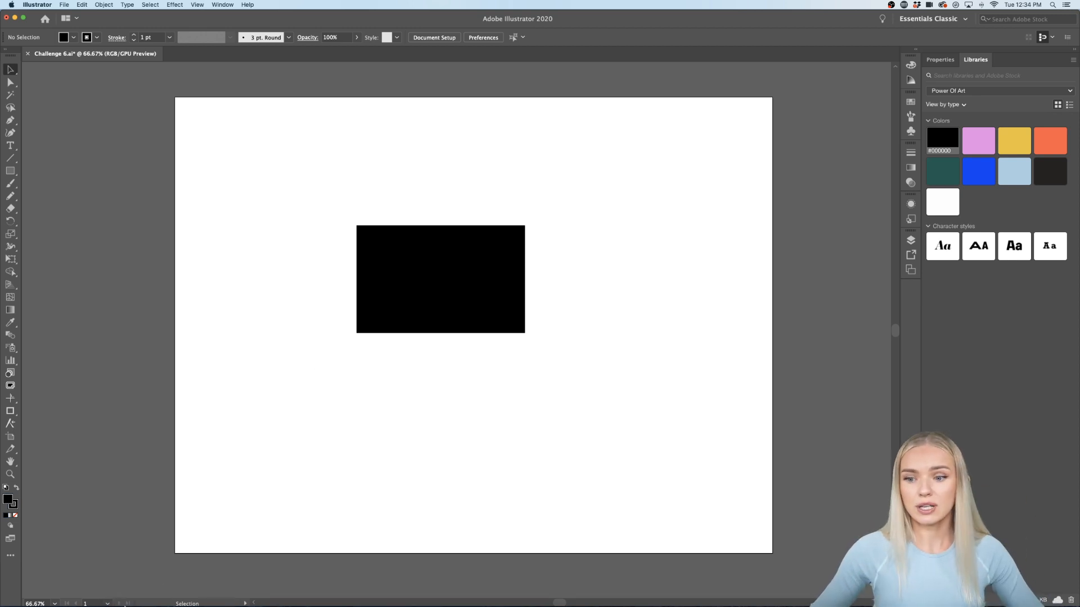
{"action": "left_click", "coordinate": [116, 583]}
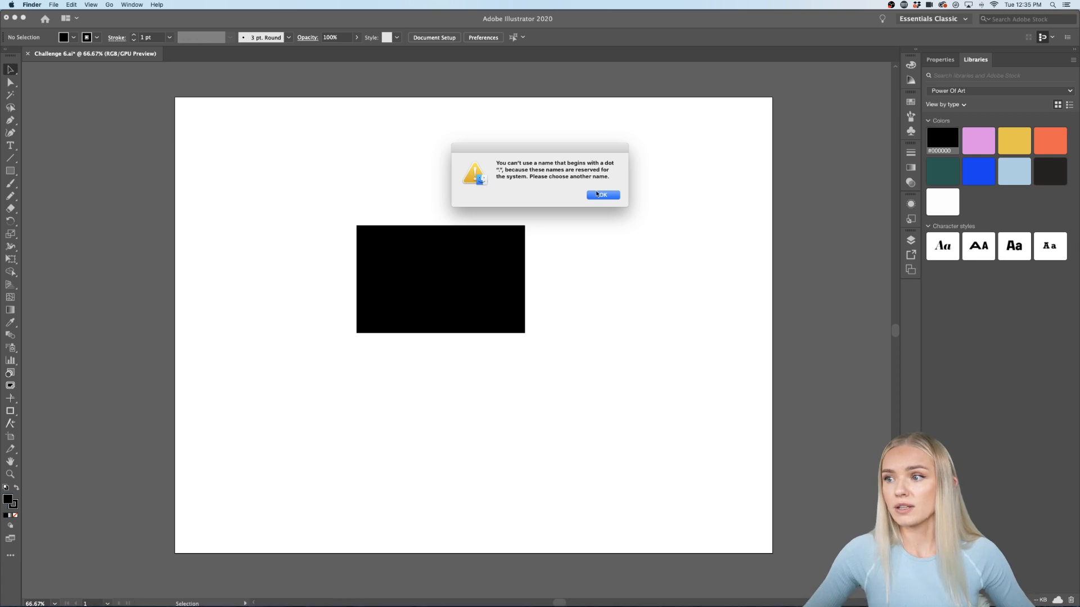
{"action": "left_click", "coordinate": [595, 195]}
{"action": "left_click", "coordinate": [598, 298]}
{"action": "left_click_drag", "start_coordinate": [512, 271], "coordinate": [532, 285]}
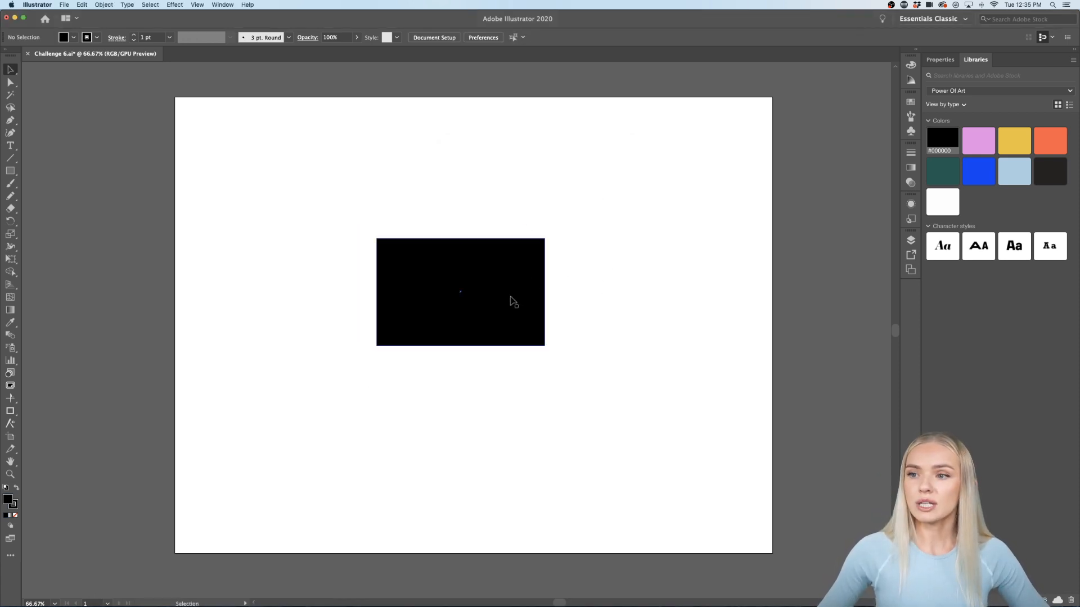
Step: Zoom in to inspect the black card, then zoom back out to the whole artboard
{"action": "scroll", "coordinate": [512, 304], "scroll_direction": "left", "scroll_amount": 2}
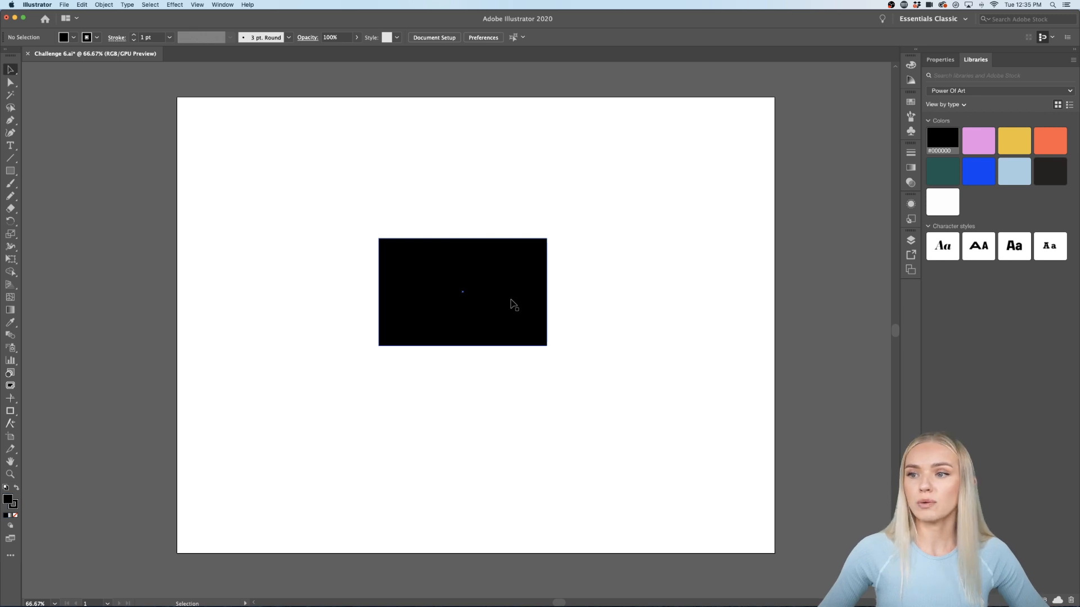
{"action": "left_click", "coordinate": [513, 301]}
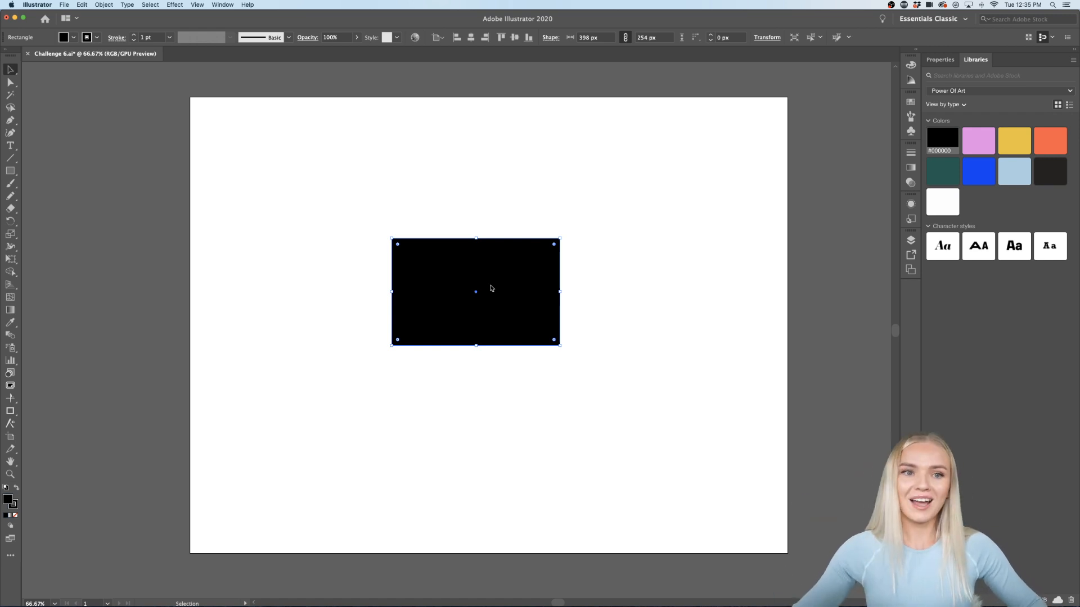
{"action": "left_click", "coordinate": [529, 353]}
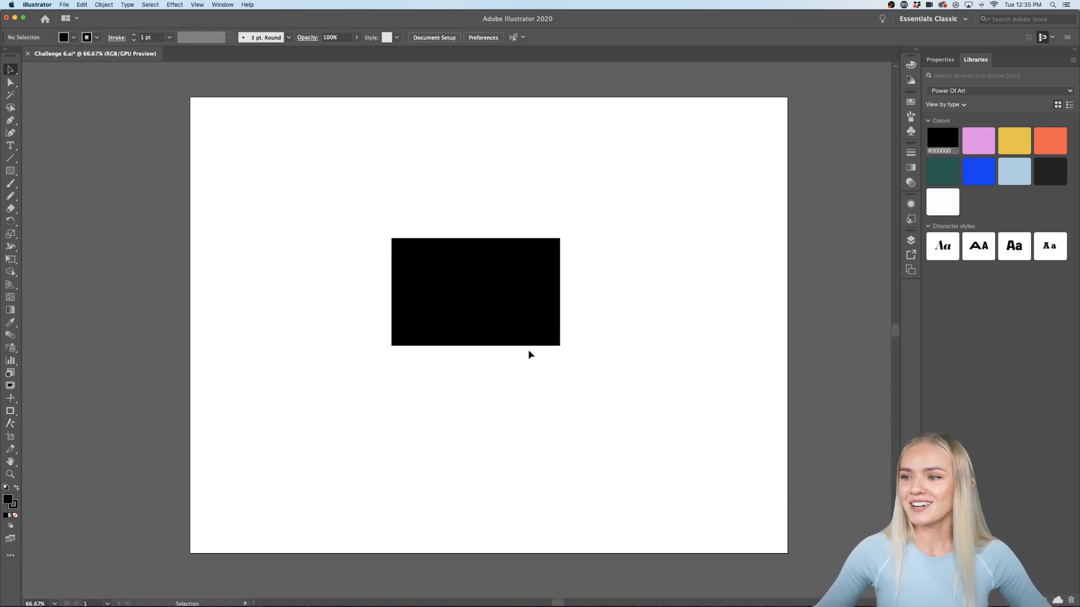
{"action": "key", "text": "super+1"}
{"action": "left_click", "coordinate": [520, 300]}
{"action": "key", "text": "super+minus"}
{"action": "left_click", "coordinate": [666, 319]}
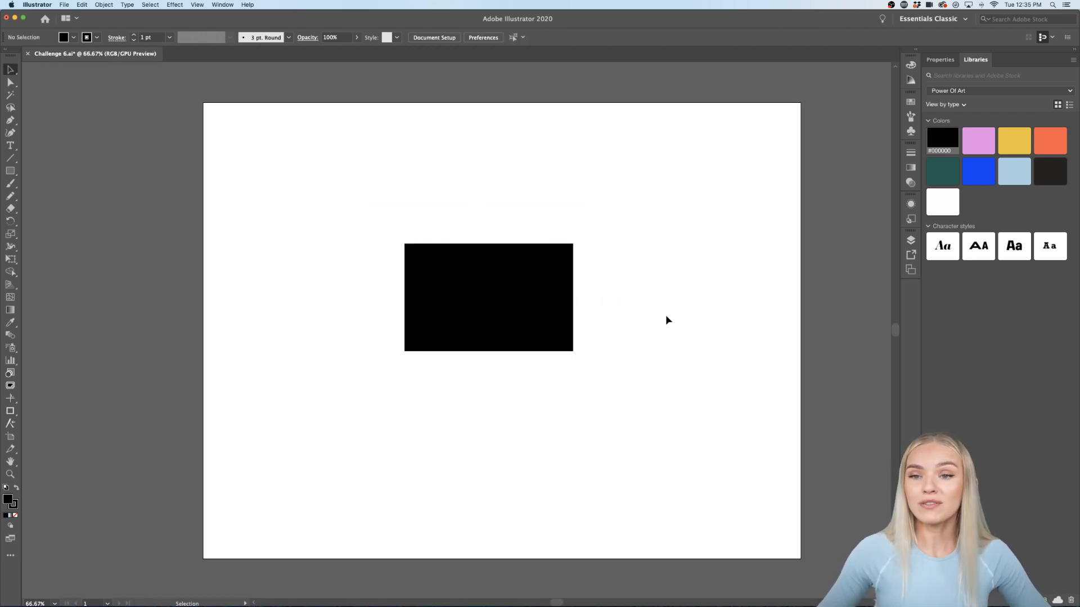
Step: Draw a 56 × 264 px upright stripe right of the card and fill it library pink
{"action": "left_click", "coordinate": [10, 171]}
{"action": "left_click_drag", "start_coordinate": [734, 234], "coordinate": [710, 346]}
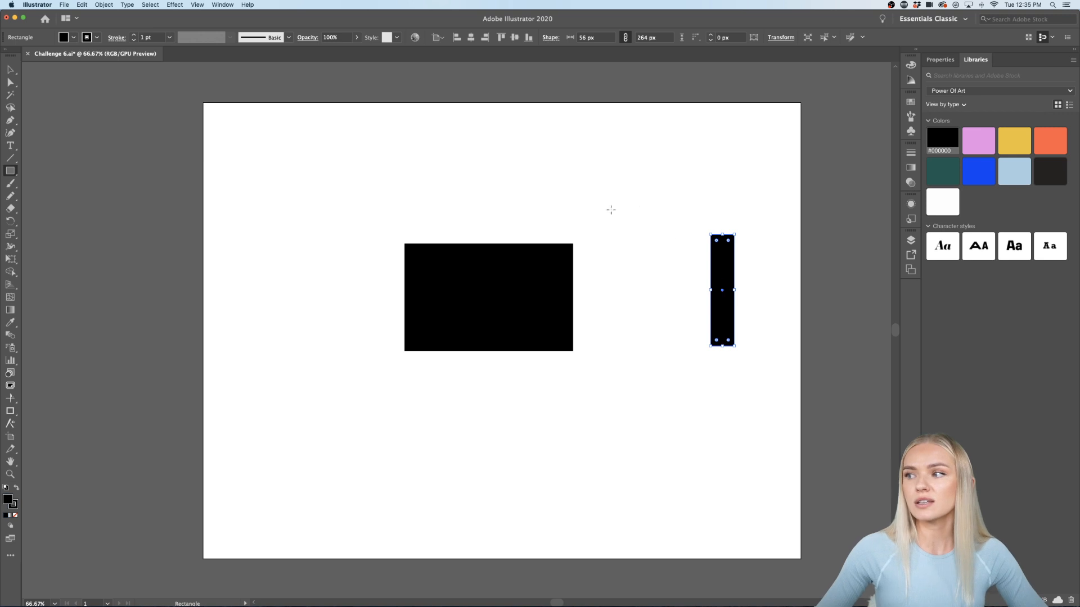
{"action": "left_click", "coordinate": [979, 140]}
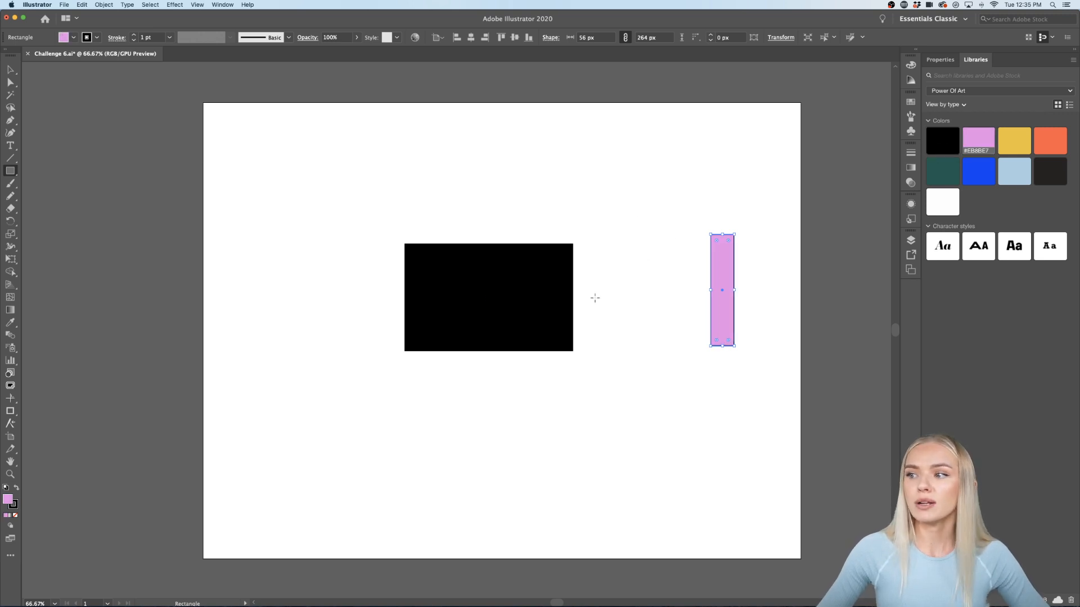
Step: Remove the pink stripe's outline and move the stripe closer to the card
{"action": "left_click", "coordinate": [13, 505]}
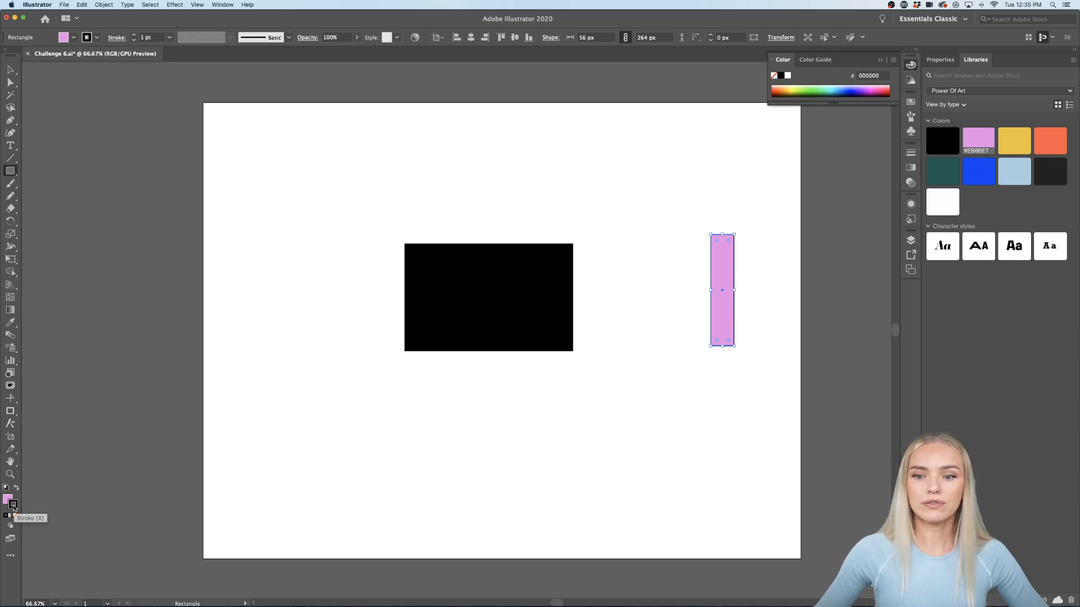
{"action": "left_click", "coordinate": [15, 516]}
{"action": "left_click", "coordinate": [6, 499]}
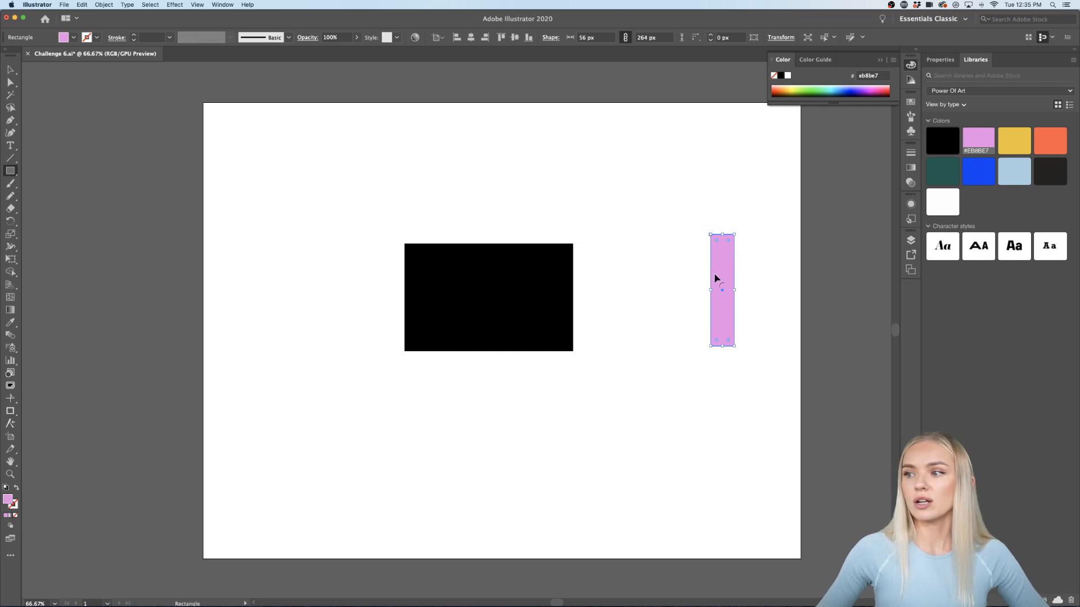
{"action": "left_click", "coordinate": [10, 69]}
{"action": "left_click_drag", "start_coordinate": [720, 331], "coordinate": [626, 319]}
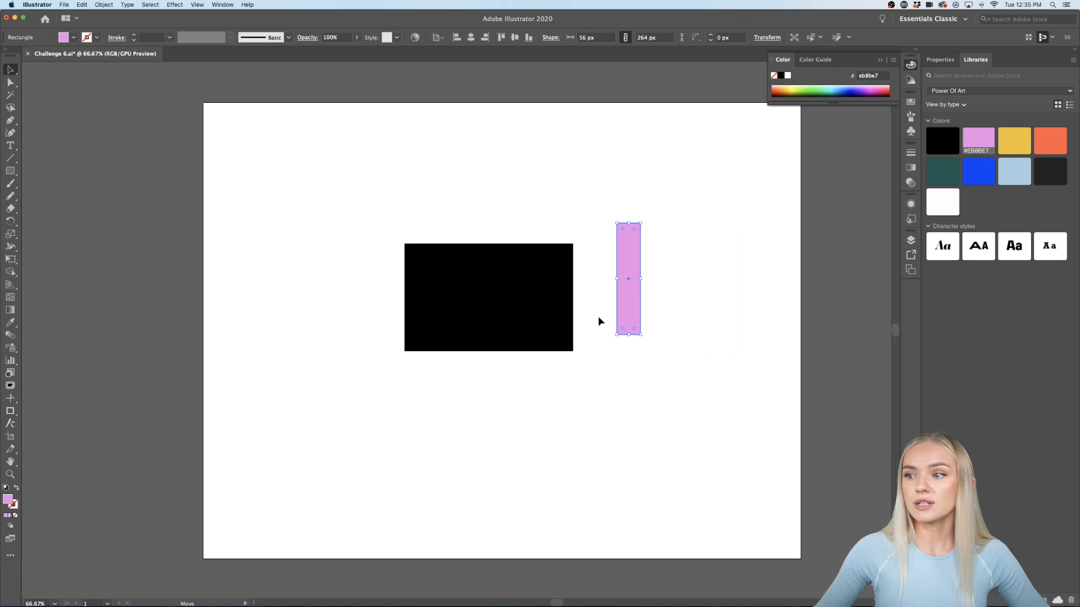
Step: Fill the card with the library light blue and remove its outline
{"action": "left_click", "coordinate": [513, 337]}
{"action": "left_click", "coordinate": [1014, 171]}
{"action": "left_click", "coordinate": [685, 366]}
{"action": "left_click", "coordinate": [556, 333]}
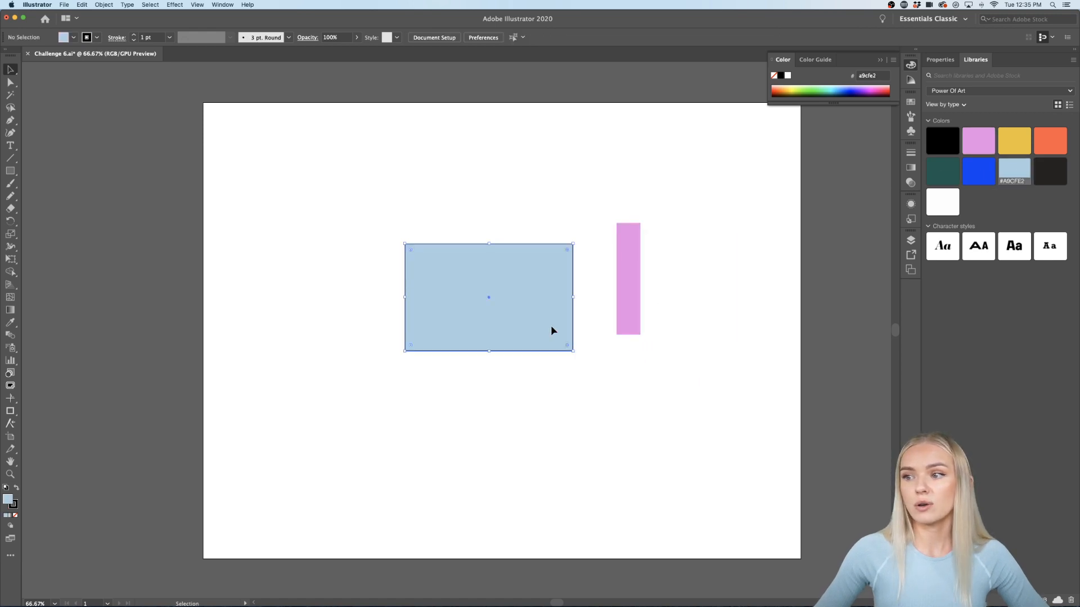
{"action": "left_click", "coordinate": [14, 508]}
{"action": "left_click", "coordinate": [16, 515]}
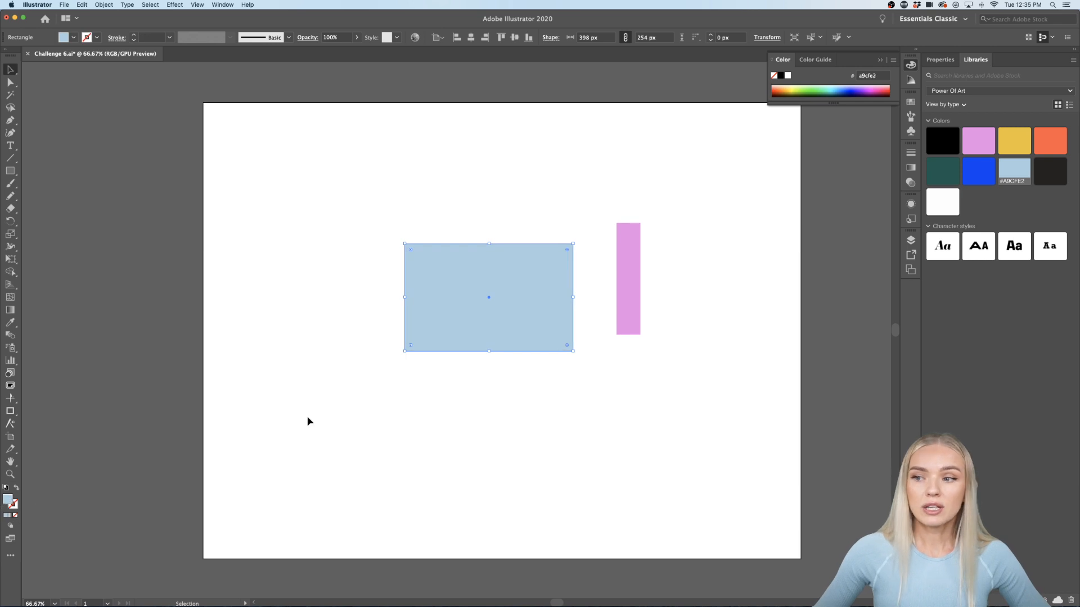
{"action": "left_click", "coordinate": [465, 388]}
Step: Shrink the pink stripe to 42 × 198 px over the card's right edge
{"action": "left_click_drag", "start_coordinate": [620, 288], "coordinate": [565, 293]}
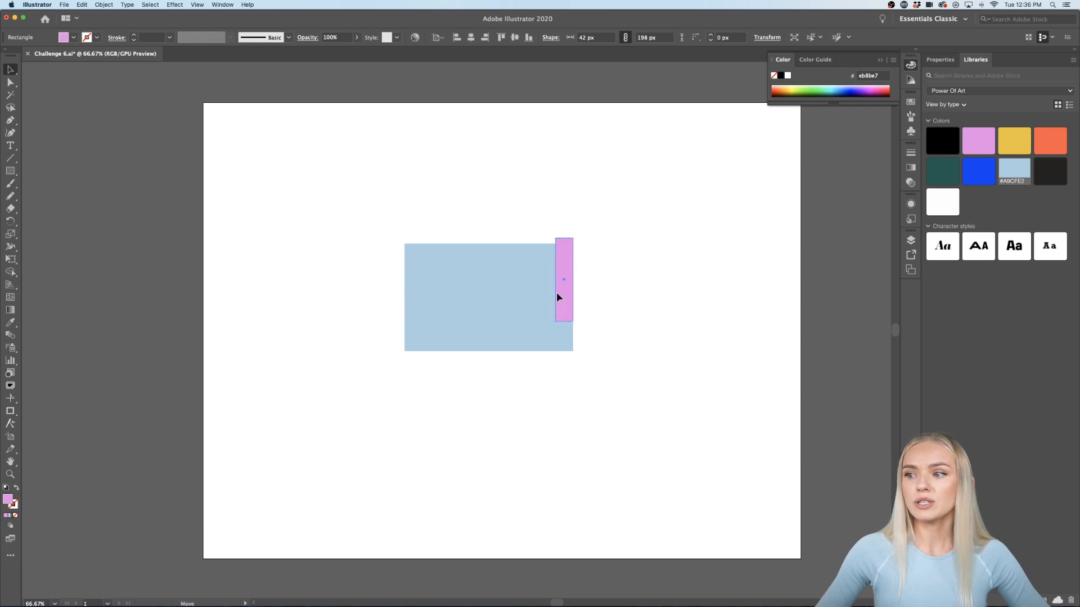
{"action": "left_click", "coordinate": [509, 353]}
{"action": "scroll", "coordinate": [509, 352], "scroll_direction": "up", "scroll_amount": 3}
{"action": "scroll", "coordinate": [509, 352], "scroll_direction": "up", "scroll_amount": 2}
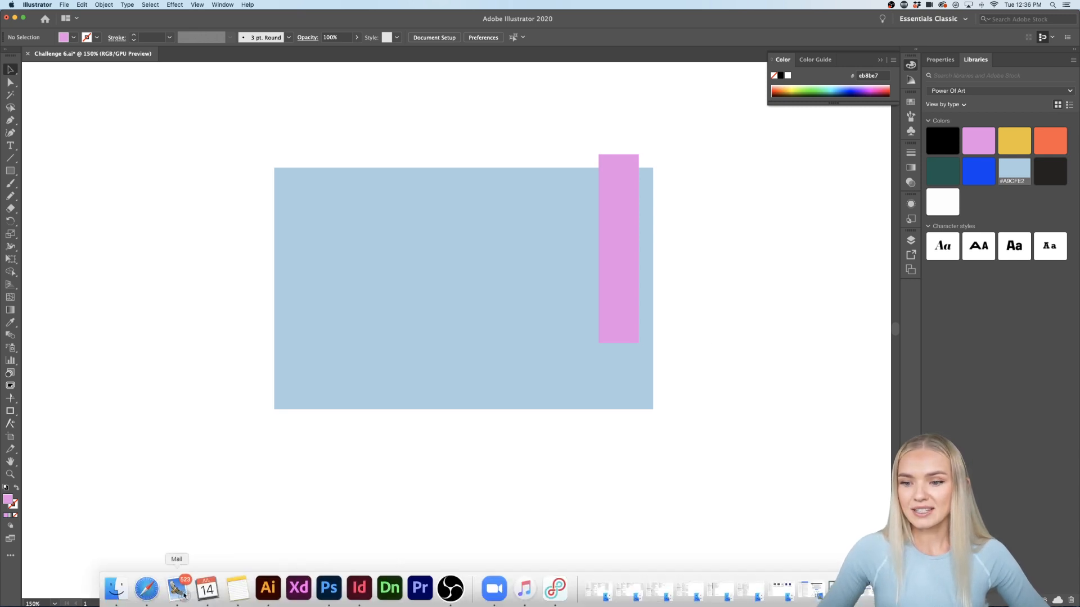
Step: Open color.adobe.com in a new Safari tab
{"action": "left_click", "coordinate": [146, 589]}
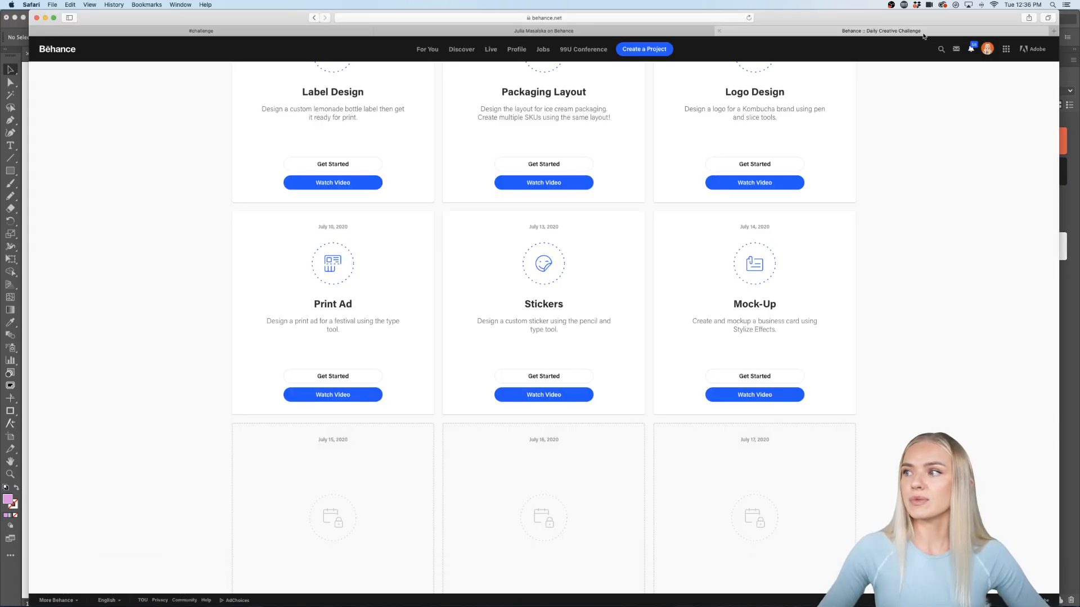
{"action": "left_click", "coordinate": [1053, 30]}
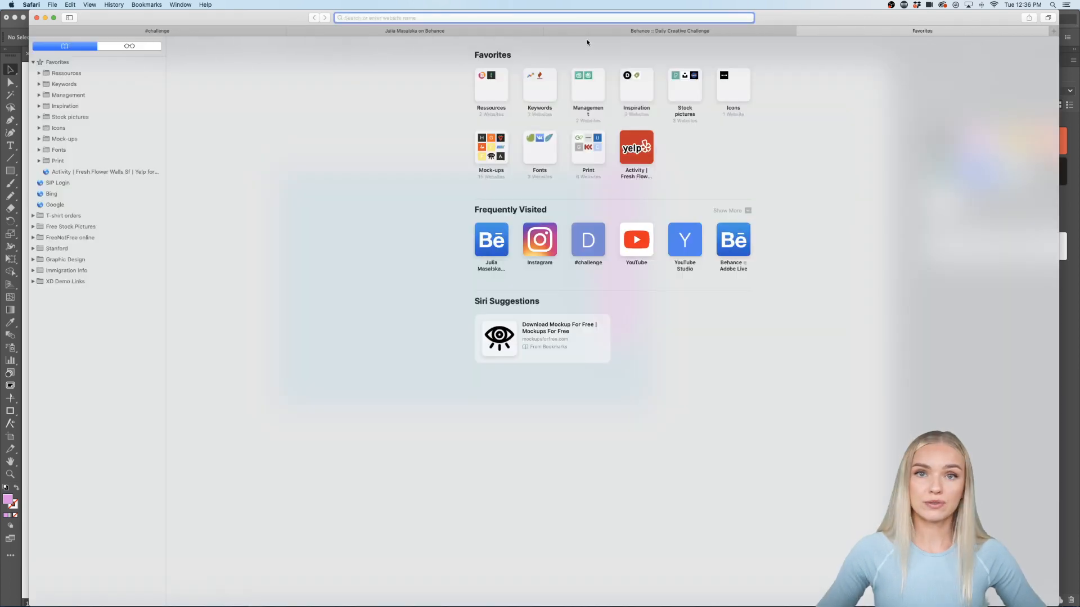
{"action": "type", "text": "color.adobe"}
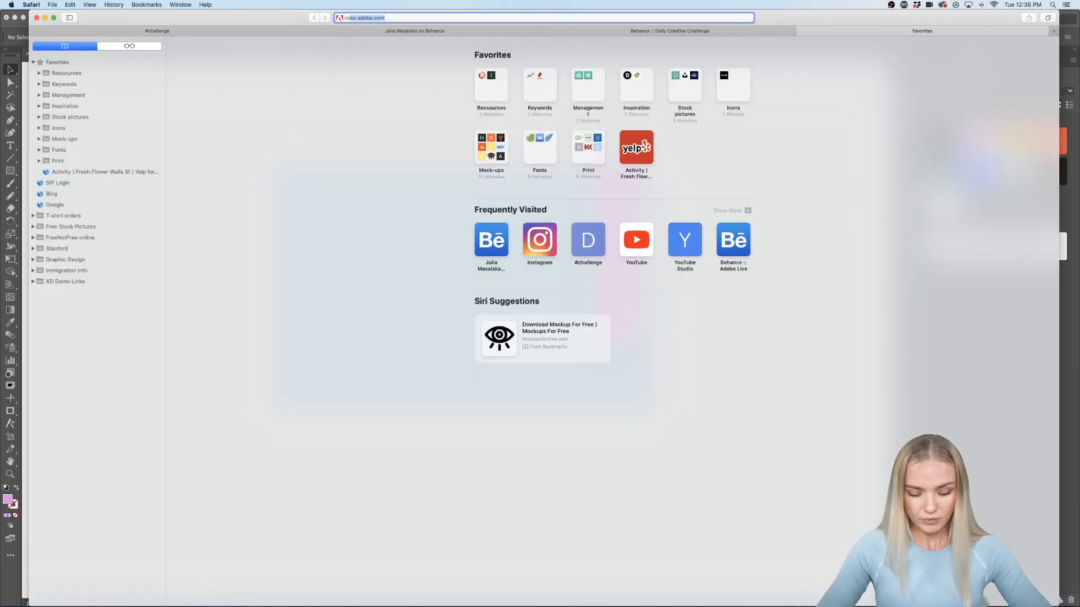
{"action": "type", "text": ".com"}
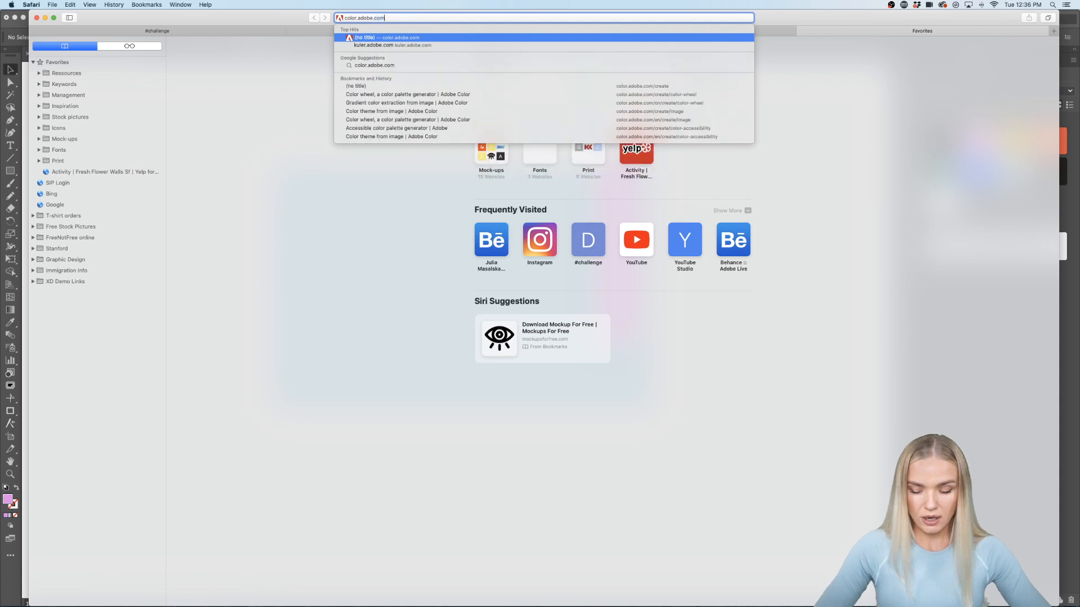
{"action": "key", "text": "Return"}
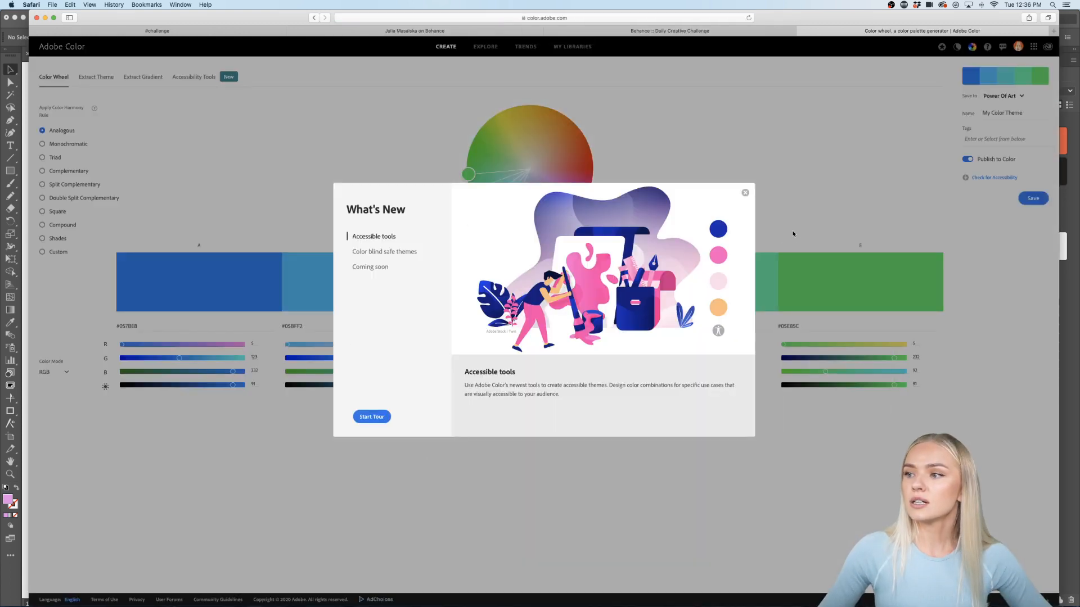
Step: Close What's New, shift a wheel colour to pale yellow, and go to the Explore page
{"action": "left_click", "coordinate": [745, 192]}
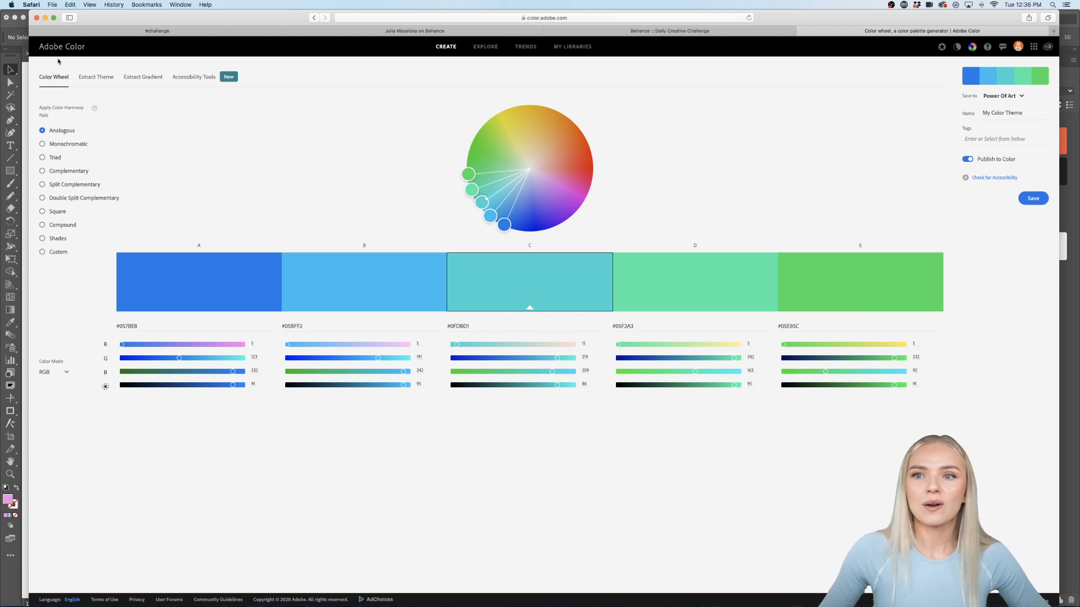
{"action": "left_click_drag", "start_coordinate": [467, 174], "coordinate": [523, 149]}
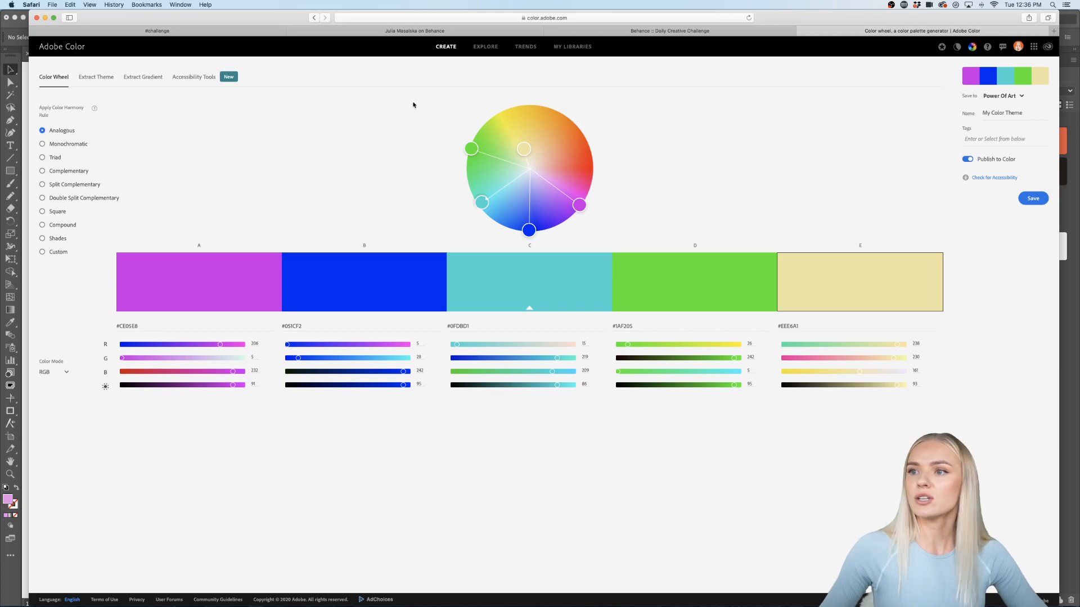
{"action": "left_click", "coordinate": [484, 48]}
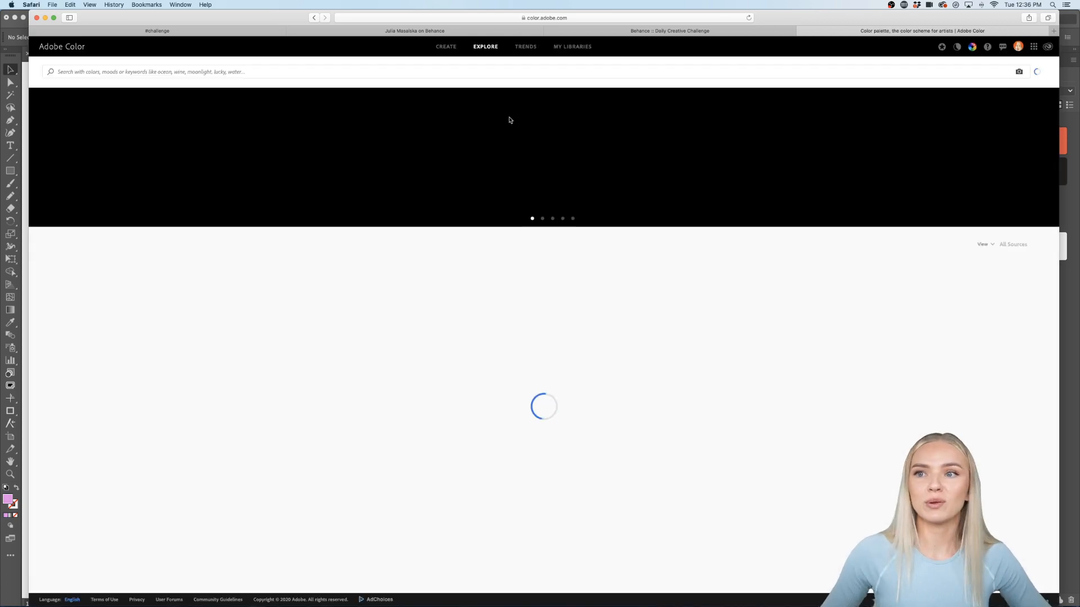
Step: Search the Explore palette library for 'forest'
{"action": "scroll", "coordinate": [667, 340], "scroll_direction": "down", "scroll_amount": 10}
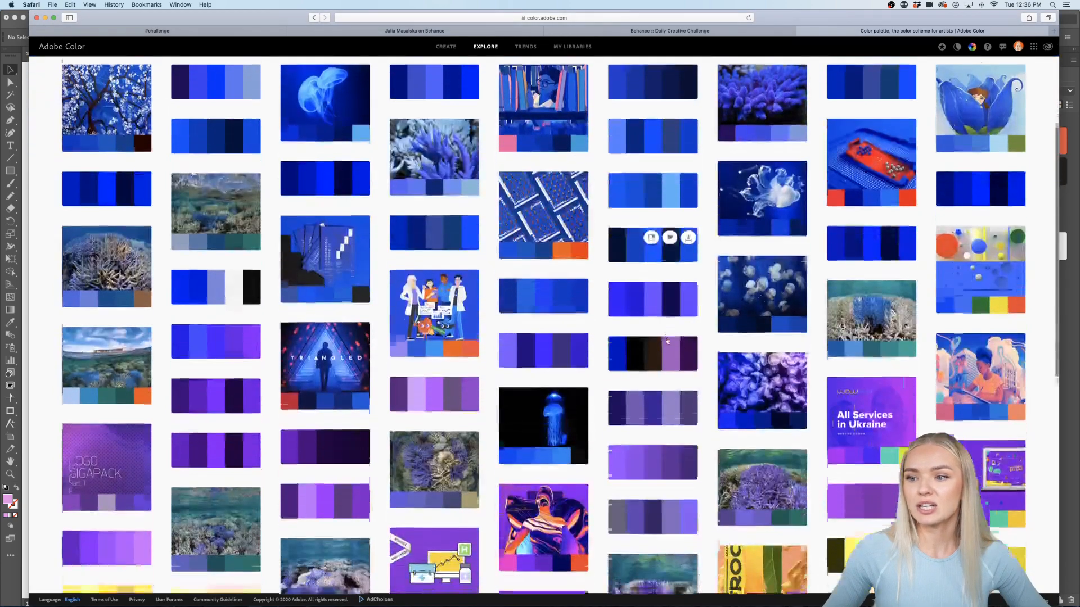
{"action": "scroll", "coordinate": [709, 338], "scroll_direction": "down", "scroll_amount": 5}
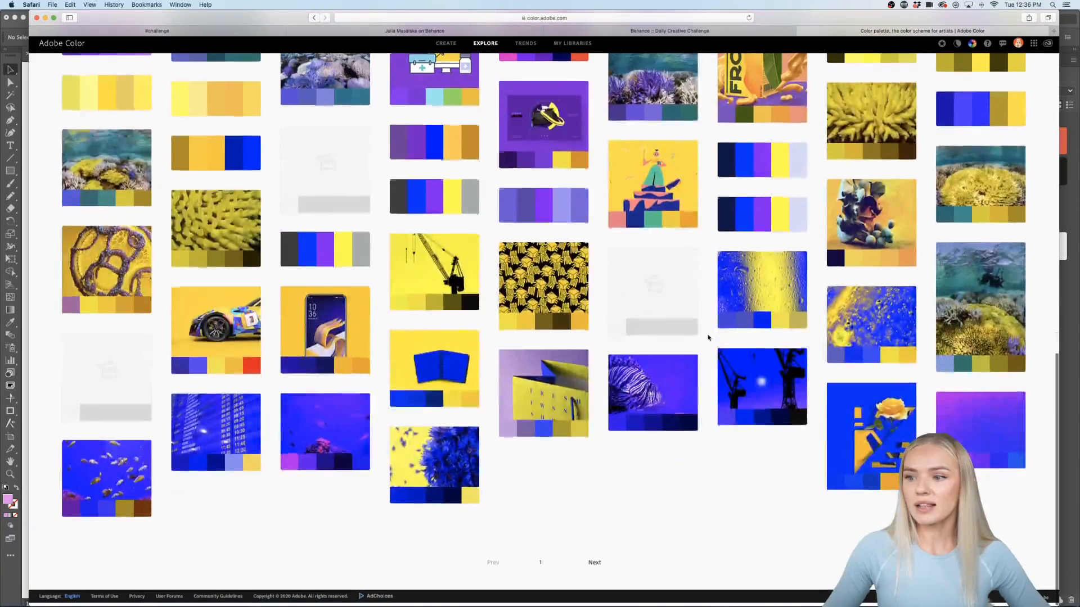
{"action": "scroll", "coordinate": [708, 338], "scroll_direction": "up", "scroll_amount": 15}
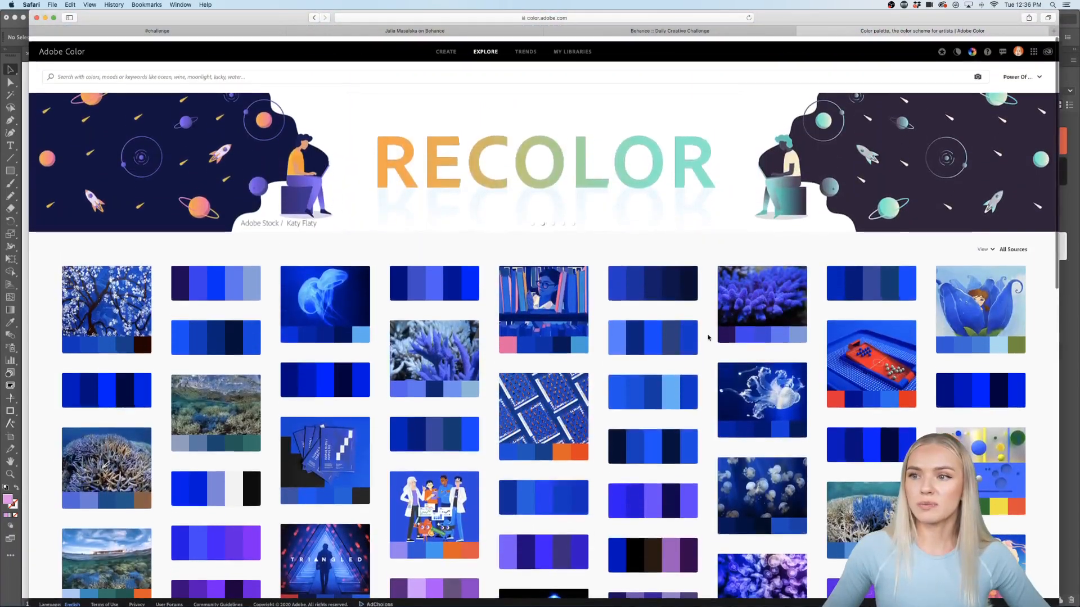
{"action": "left_click", "coordinate": [68, 71]}
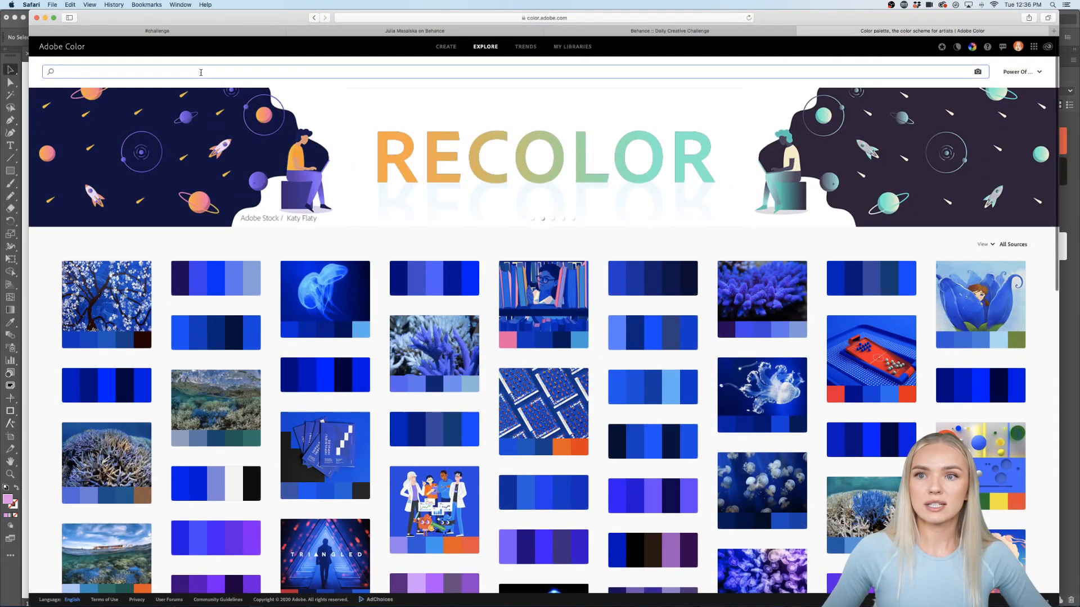
{"action": "type", "text": "forest"}
{"action": "key", "text": "Return"}
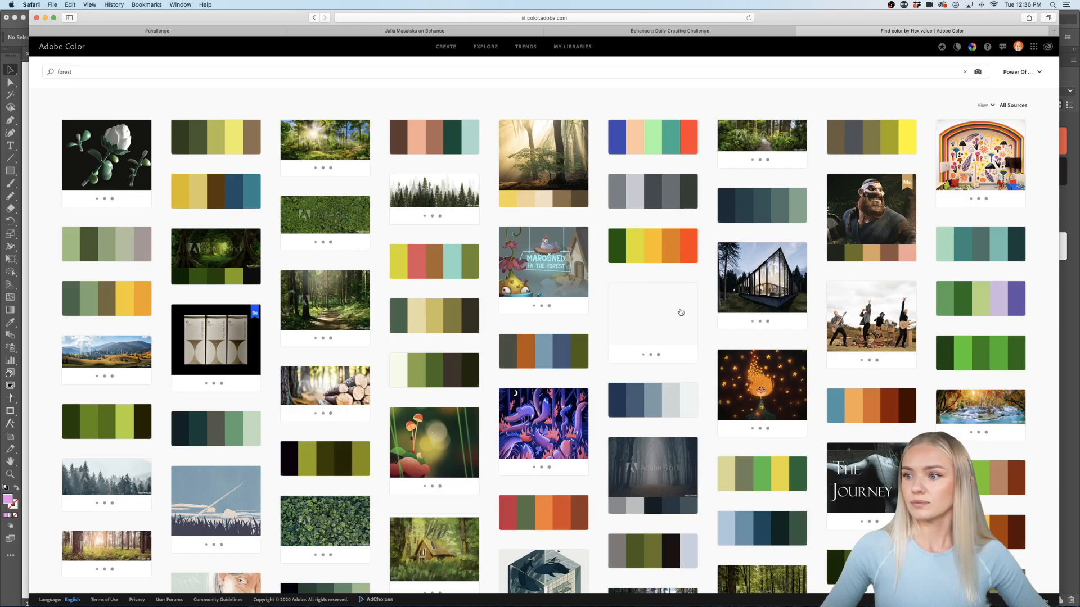
Step: Check the JPEG and ASE download options on forest palettes like the brown and teal one
{"action": "scroll", "coordinate": [705, 317], "scroll_direction": "down", "scroll_amount": 2}
{"action": "scroll", "coordinate": [704, 318], "scroll_direction": "down", "scroll_amount": 15}
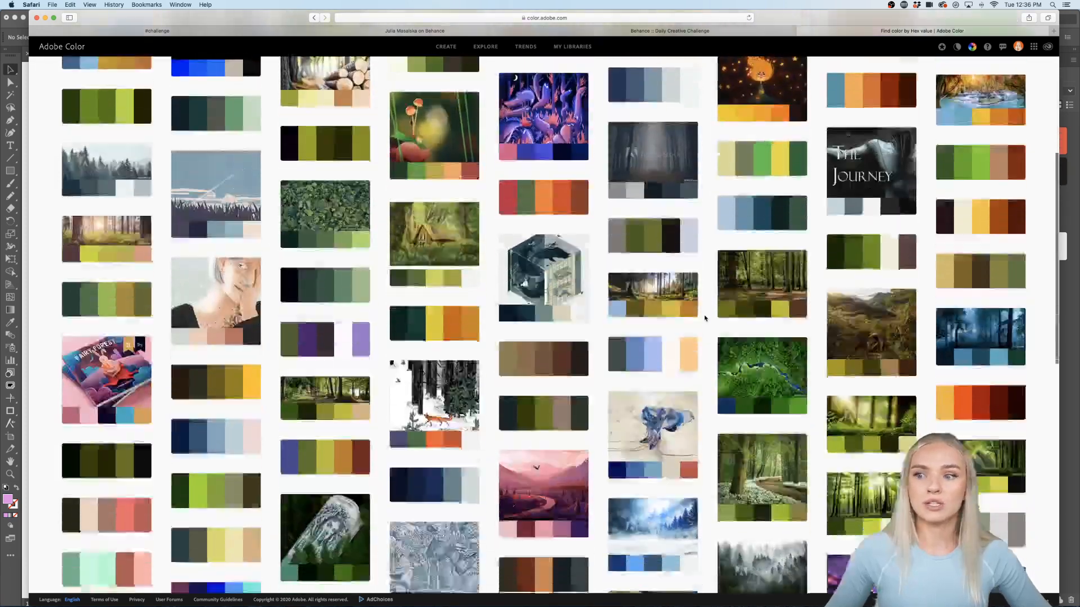
{"action": "scroll", "coordinate": [705, 319], "scroll_direction": "down", "scroll_amount": 5}
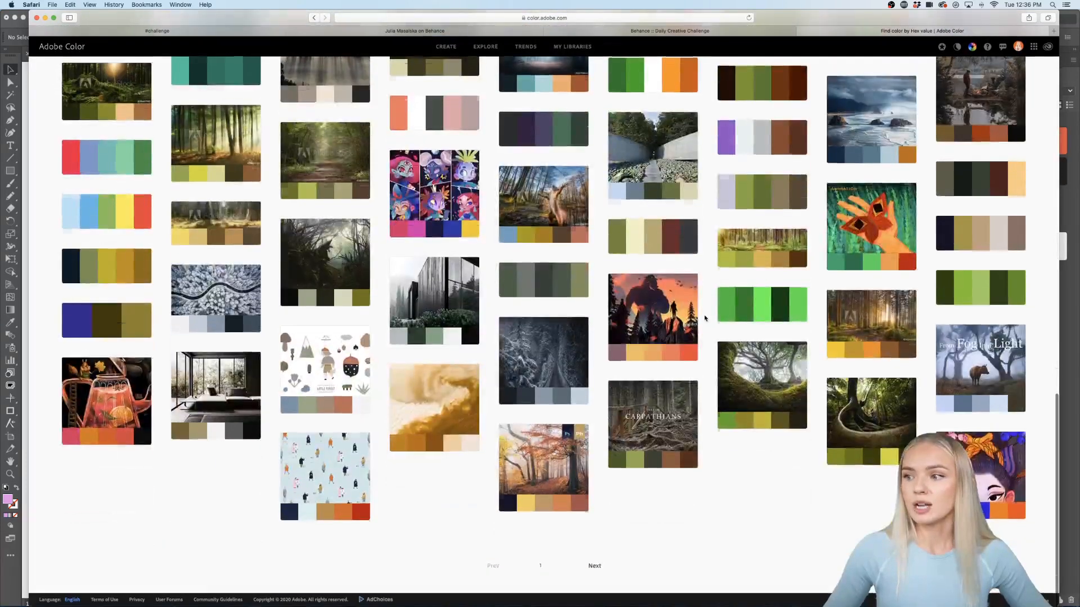
{"action": "scroll", "coordinate": [705, 318], "scroll_direction": "up", "scroll_amount": 20}
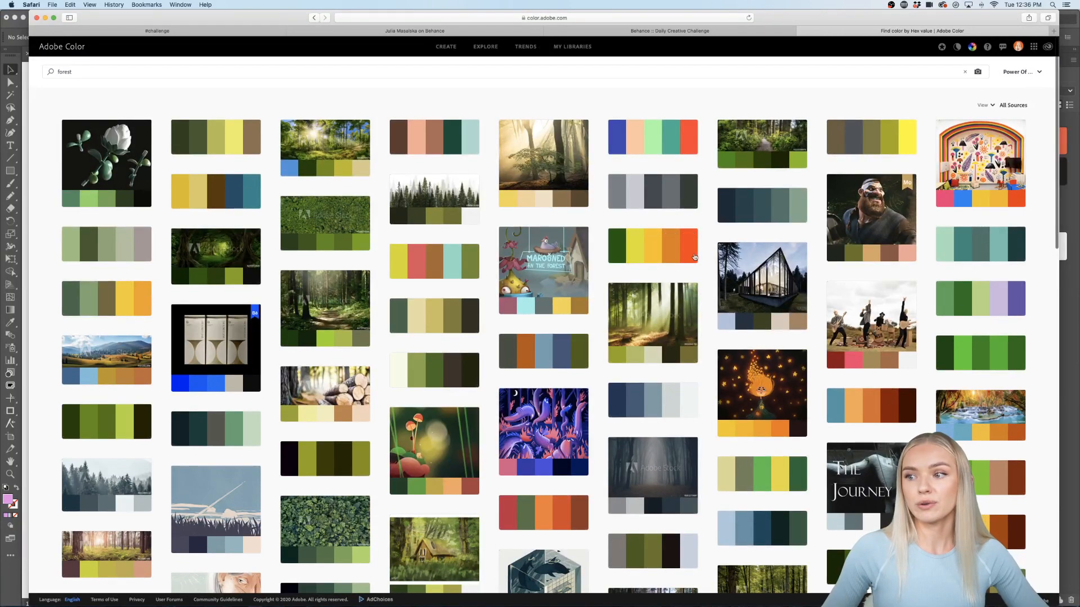
{"action": "left_click", "coordinate": [543, 145]}
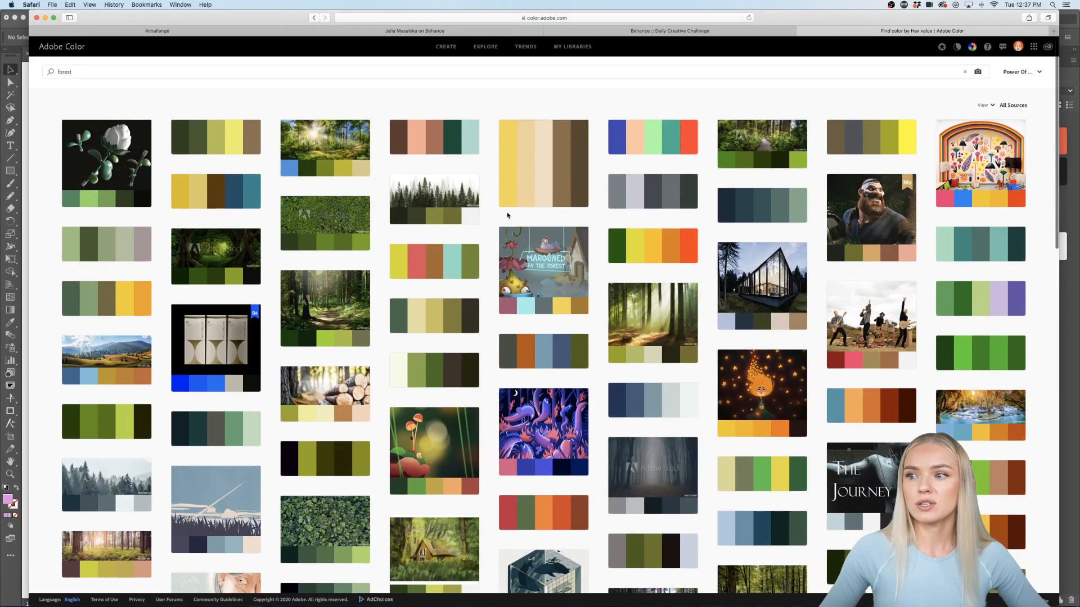
{"action": "left_click", "coordinate": [563, 145]}
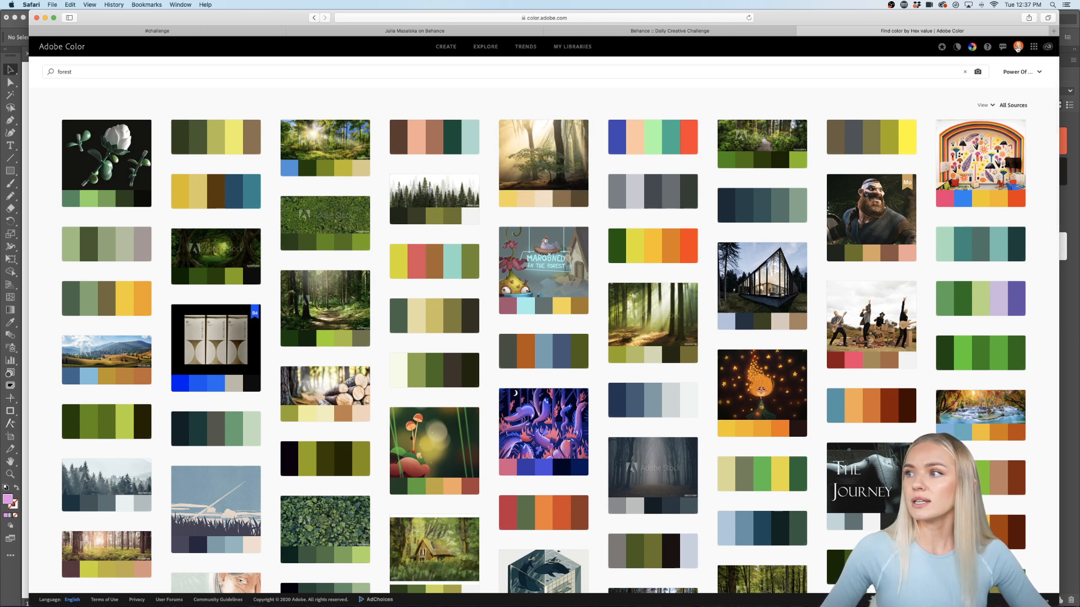
{"action": "left_click", "coordinate": [474, 139]}
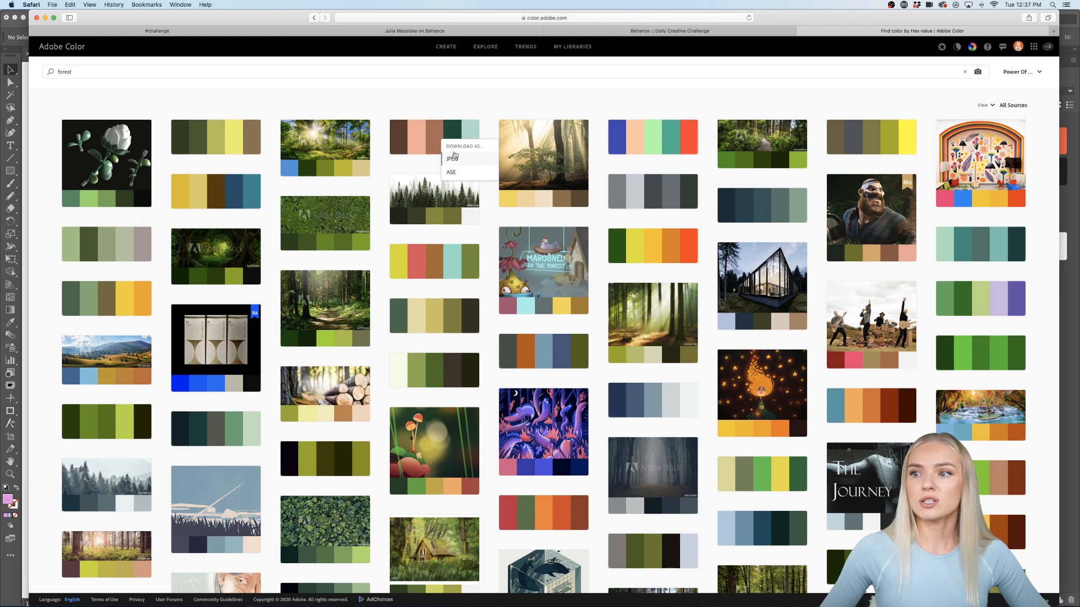
{"action": "mouse_move", "coordinate": [431, 133]}
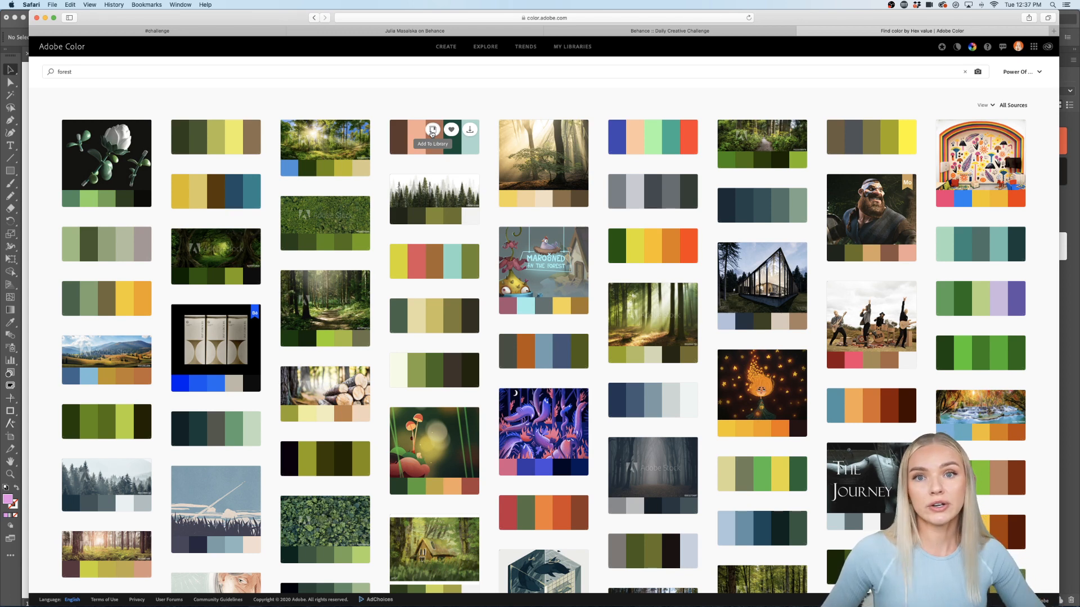
{"action": "left_click", "coordinate": [467, 131]}
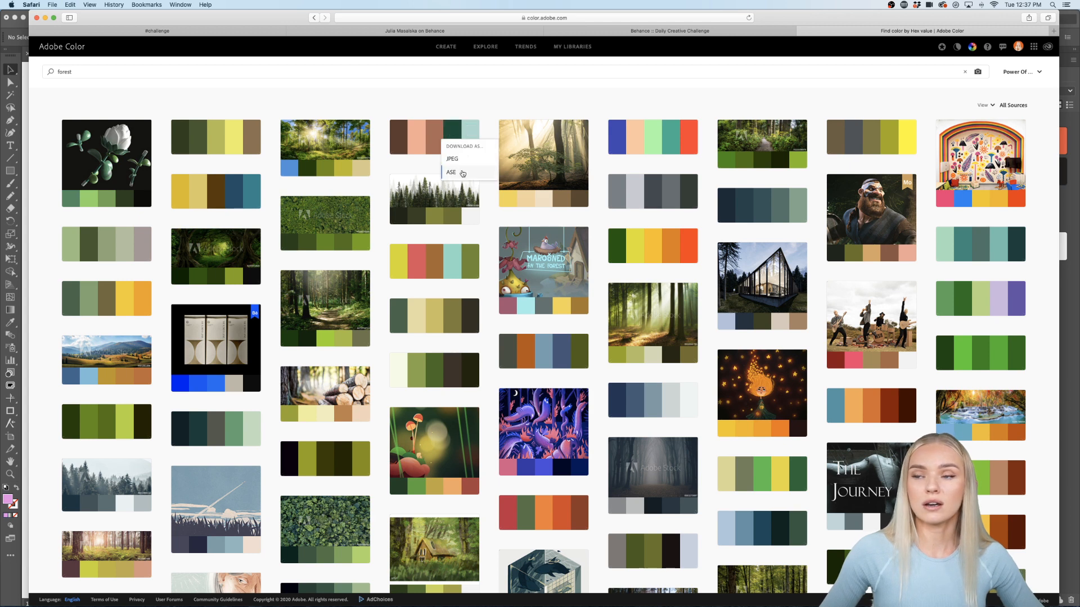
{"action": "left_click", "coordinate": [462, 159]}
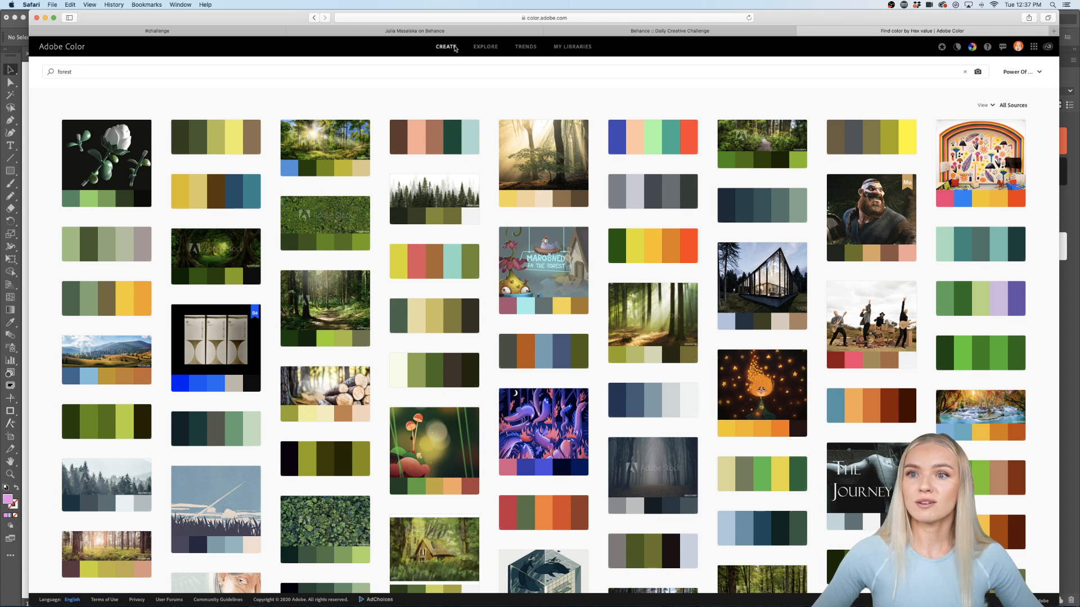
{"action": "left_click", "coordinate": [455, 47]}
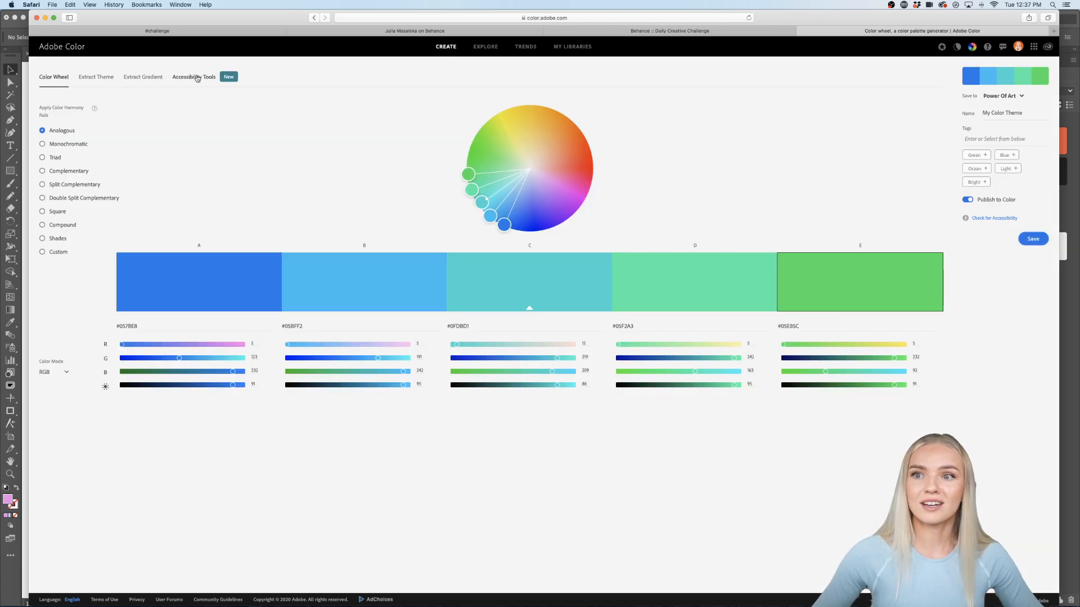
Step: Extract a gradient from the urban poster mockup image, placing the stops on pink
{"action": "left_click", "coordinate": [148, 77]}
{"action": "left_click", "coordinate": [502, 276]}
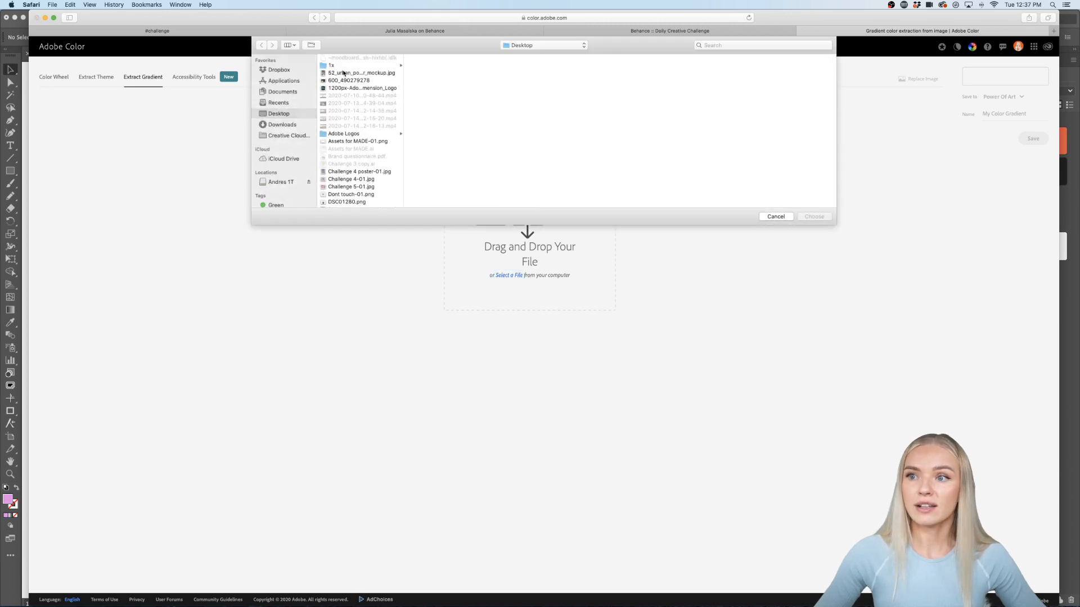
{"action": "left_click", "coordinate": [344, 73]}
{"action": "left_click", "coordinate": [813, 217]}
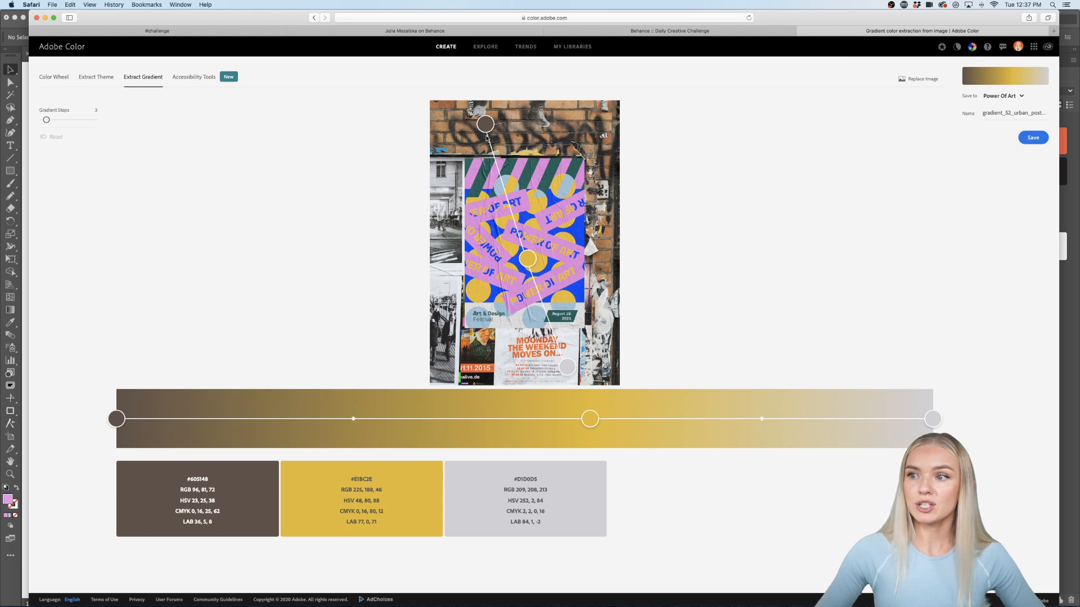
{"action": "left_click_drag", "start_coordinate": [486, 125], "coordinate": [498, 171]}
{"action": "mouse_move", "coordinate": [525, 257]}
{"action": "left_mouse_down"}
{"action": "mouse_move", "coordinate": [526, 200]}
{"action": "mouse_move", "coordinate": [543, 250]}
{"action": "left_mouse_up"}
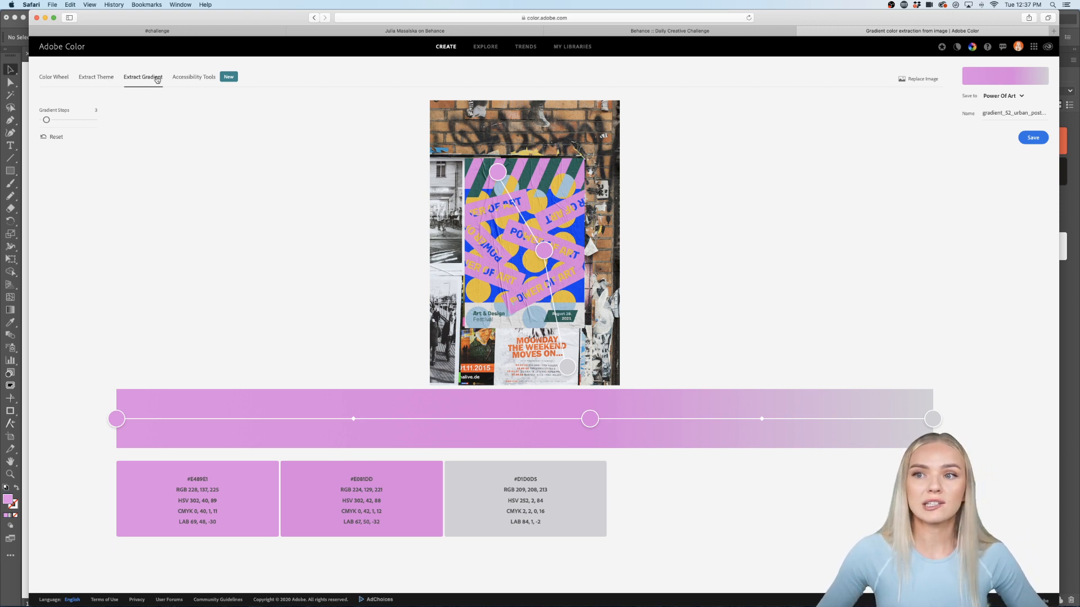
Step: Extract a five-colour theme from the poster and confirm it is colour-blind safe
{"action": "left_click", "coordinate": [98, 80]}
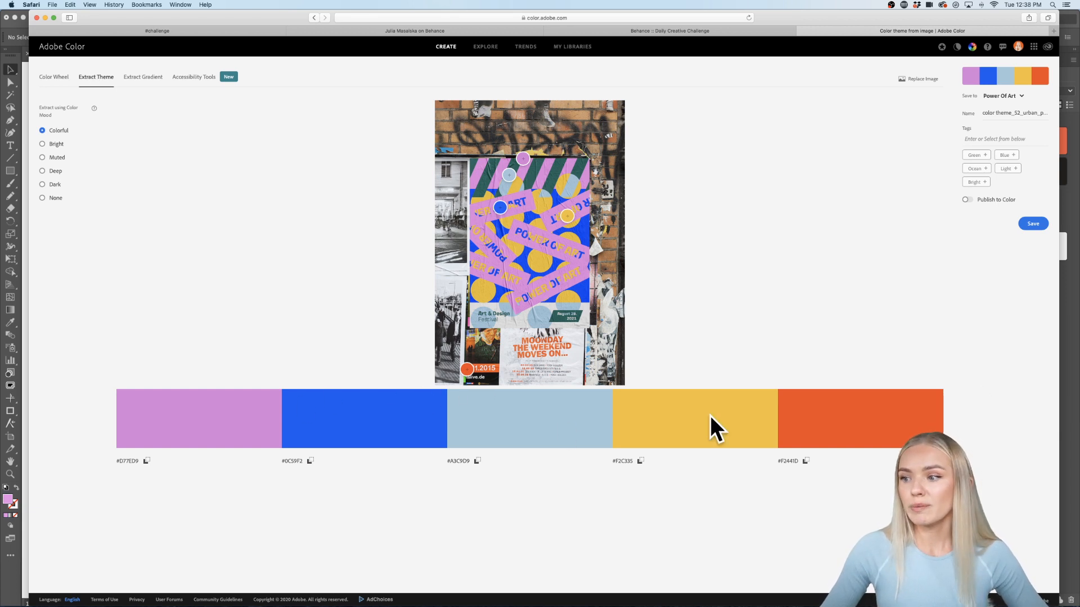
{"action": "left_click", "coordinate": [200, 78]}
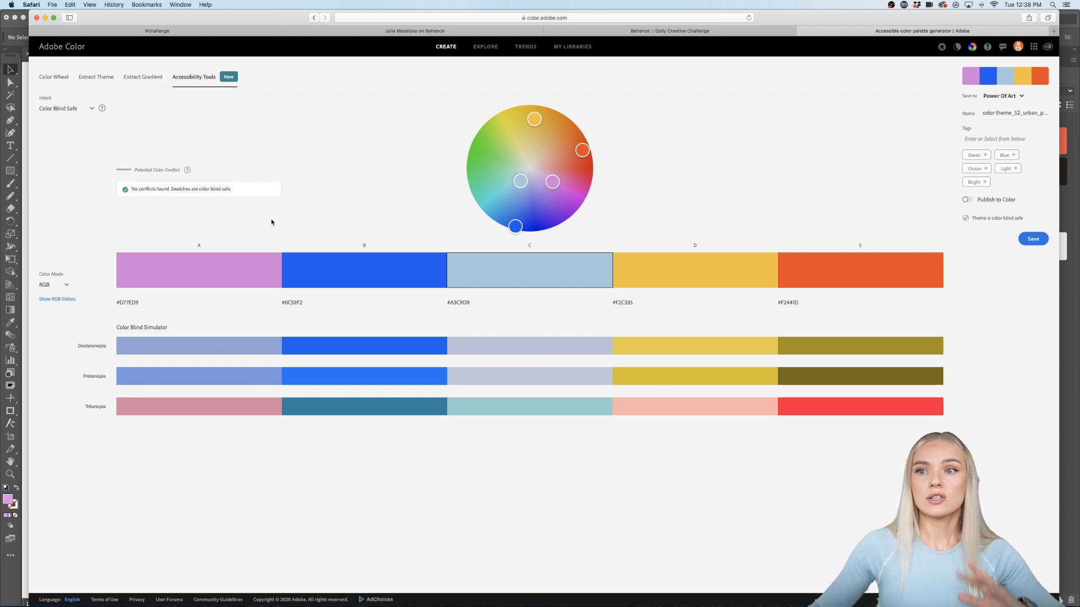
{"action": "left_click", "coordinate": [92, 109]}
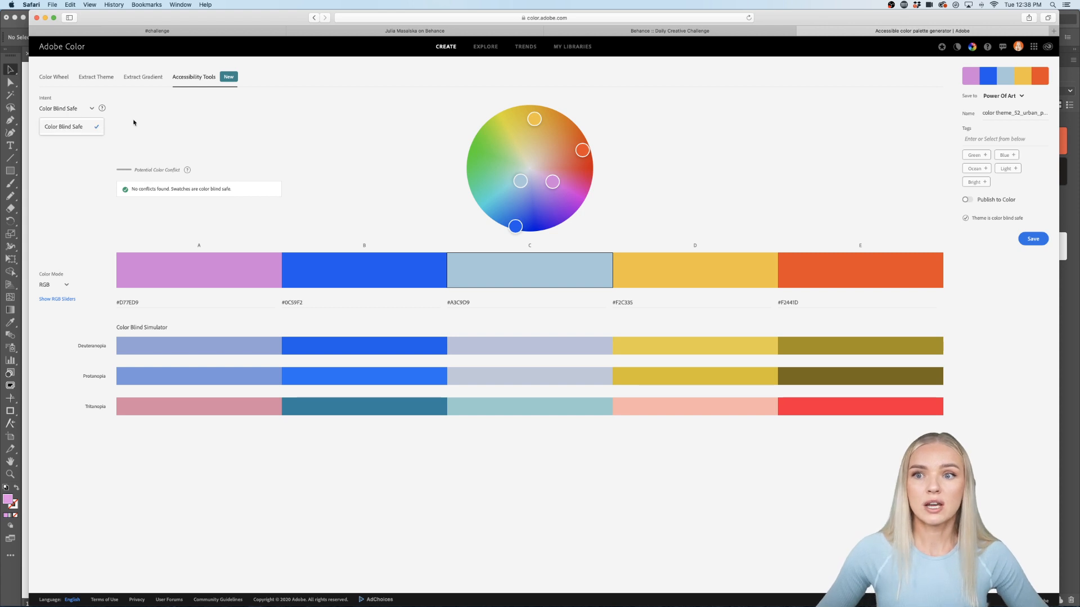
{"action": "left_click", "coordinate": [151, 121]}
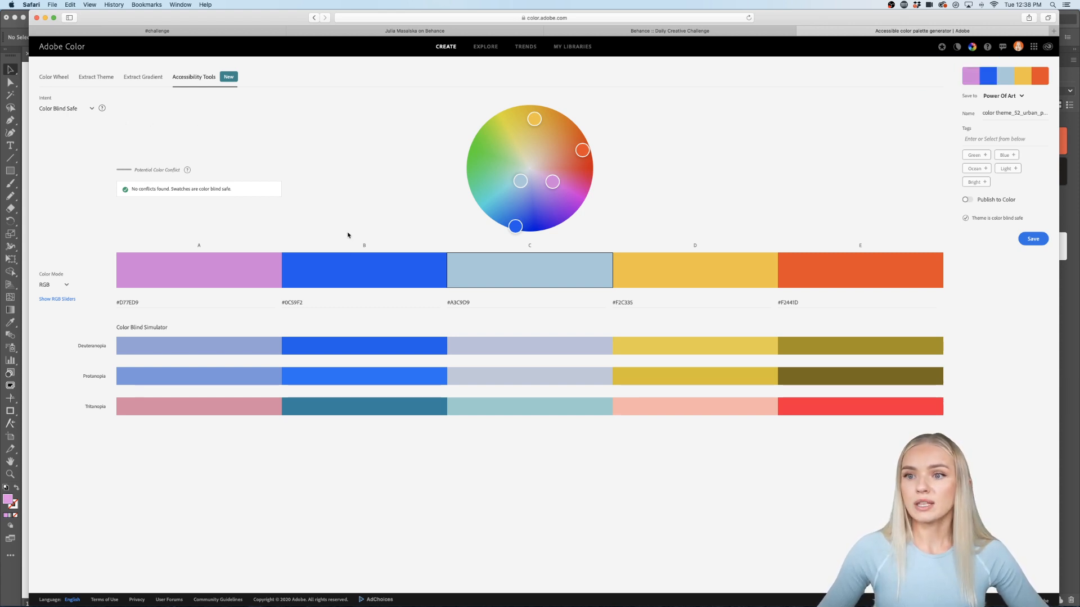
{"action": "left_click", "coordinate": [523, 47]}
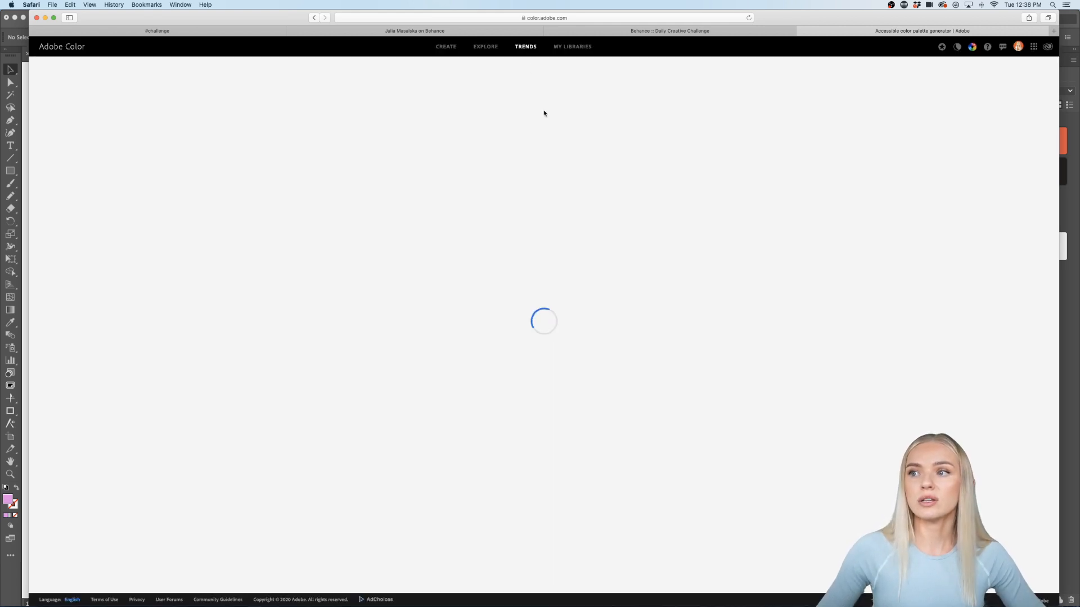
Step: Scroll down Adobe Color's Trends page through the Fashion and Graphic Design palettes
{"action": "scroll", "coordinate": [568, 279], "scroll_direction": "down", "scroll_amount": 1}
{"action": "scroll", "coordinate": [567, 279], "scroll_direction": "down", "scroll_amount": 5}
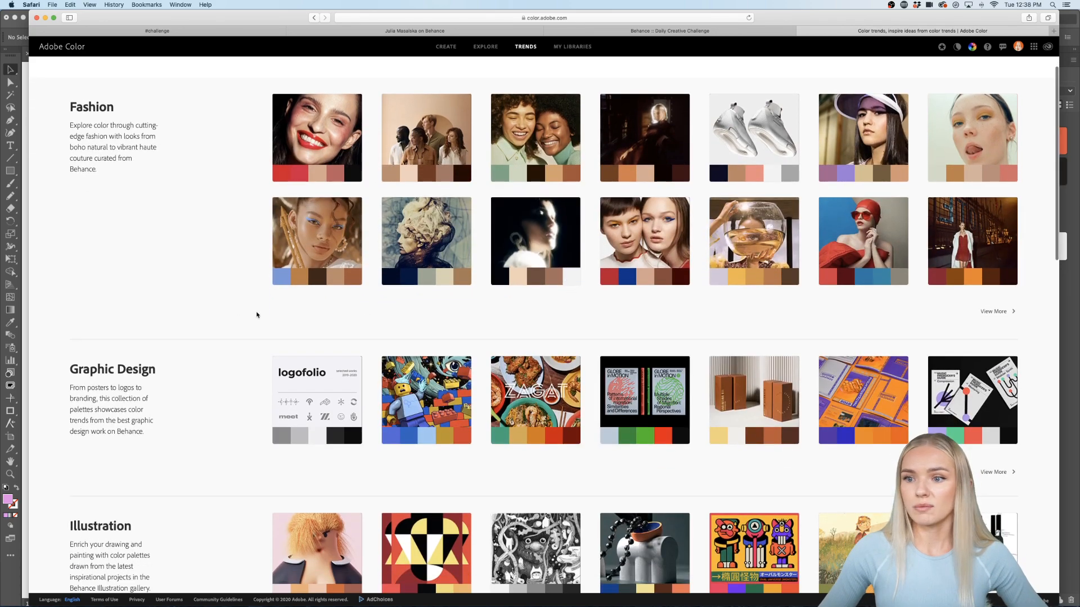
{"action": "scroll", "coordinate": [255, 315], "scroll_direction": "down", "scroll_amount": 10}
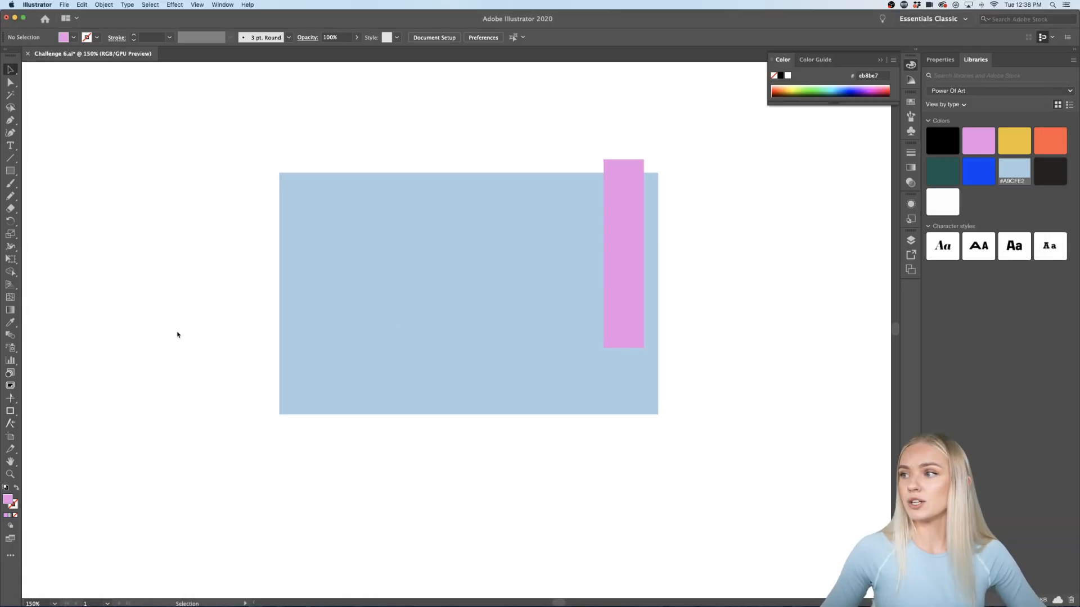
Step: Copy the pink bar one stripe left and repeat it to make six evenly spaced 42 × 198 px stripes
{"action": "scroll", "coordinate": [177, 335], "scroll_direction": "up", "scroll_amount": 2}
{"action": "scroll", "coordinate": [176, 332], "scroll_direction": "right", "scroll_amount": 1}
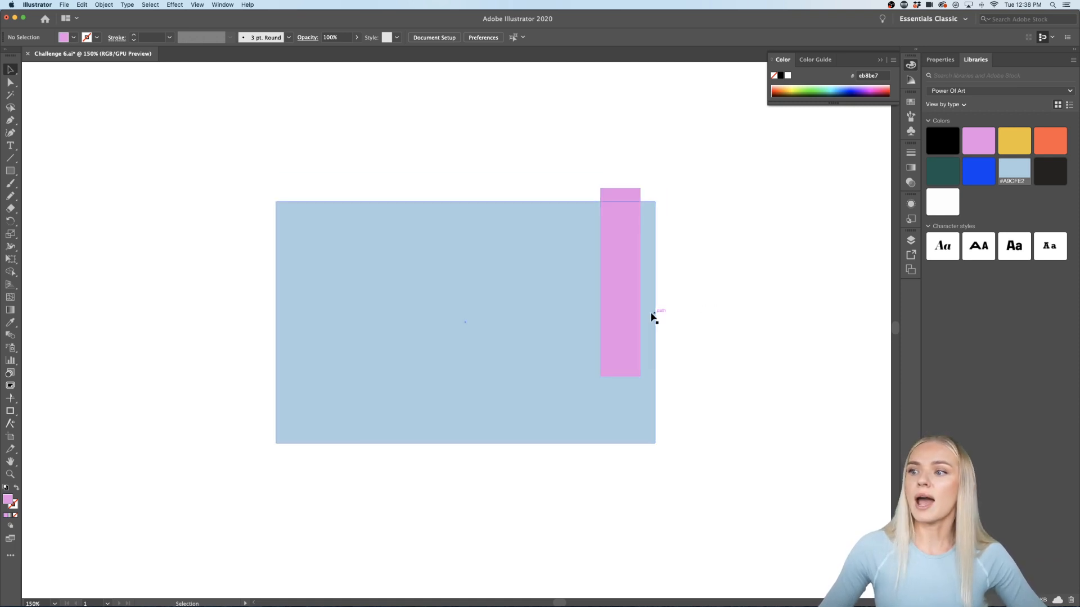
{"action": "left_click_drag", "start_coordinate": [627, 320], "coordinate": [562, 321]}
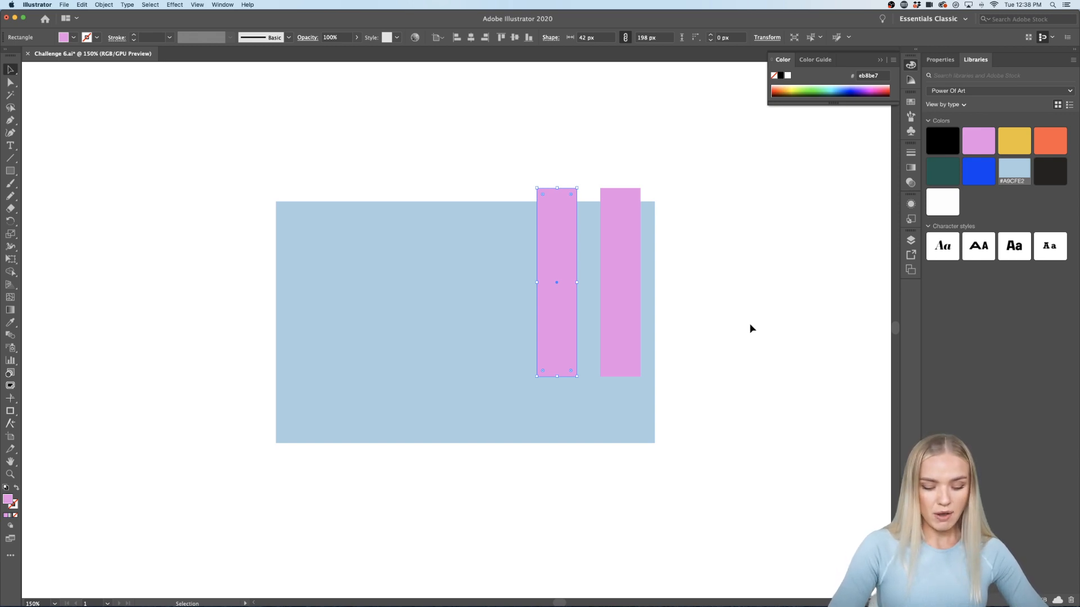
{"action": "key", "text": "super+d"}
{"action": "key", "text": "super+d"}
{"action": "key", "text": "super+d"}
{"action": "key", "text": "super+d"}
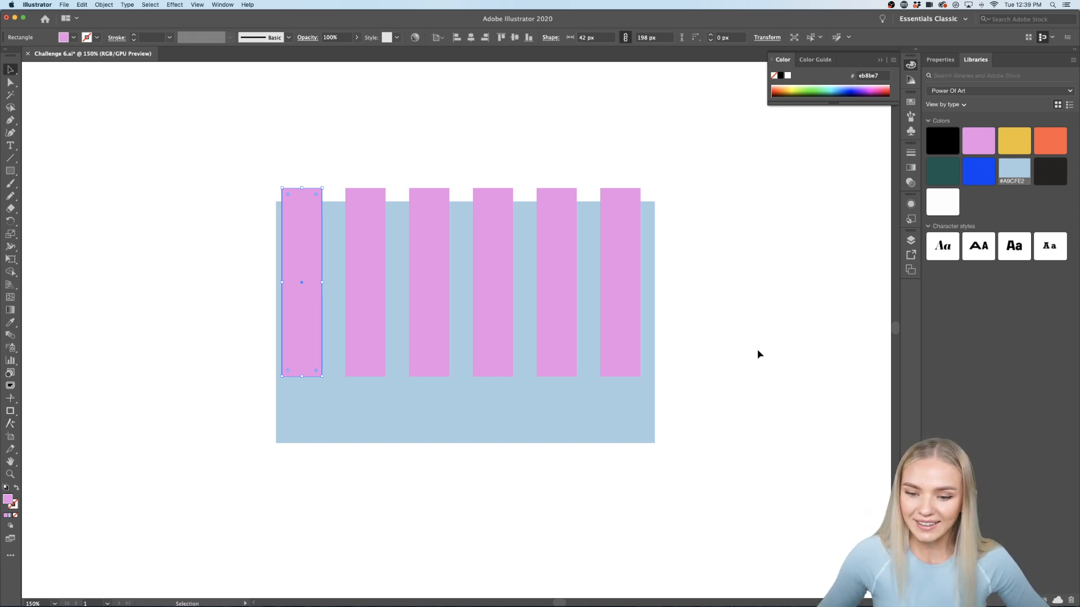
{"action": "left_click", "coordinate": [720, 358]}
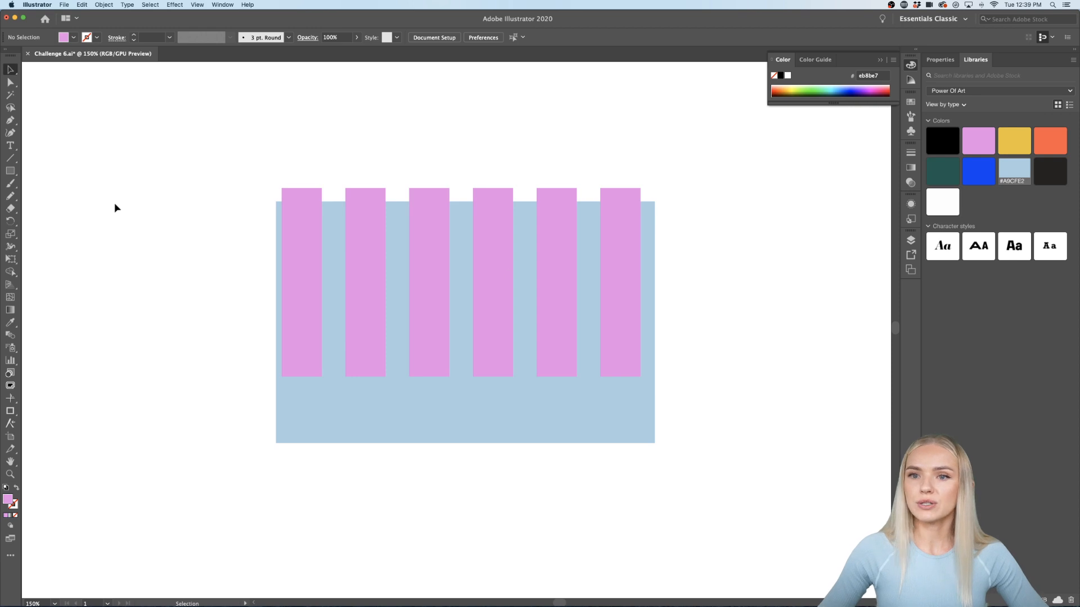
Step: Draw a pink circle at the card's lower left, lower it, and duplicate it into three circles
{"action": "left_click_drag", "start_coordinate": [10, 176], "coordinate": [26, 196]}
{"action": "left_click_drag", "start_coordinate": [214, 289], "coordinate": [325, 412]}
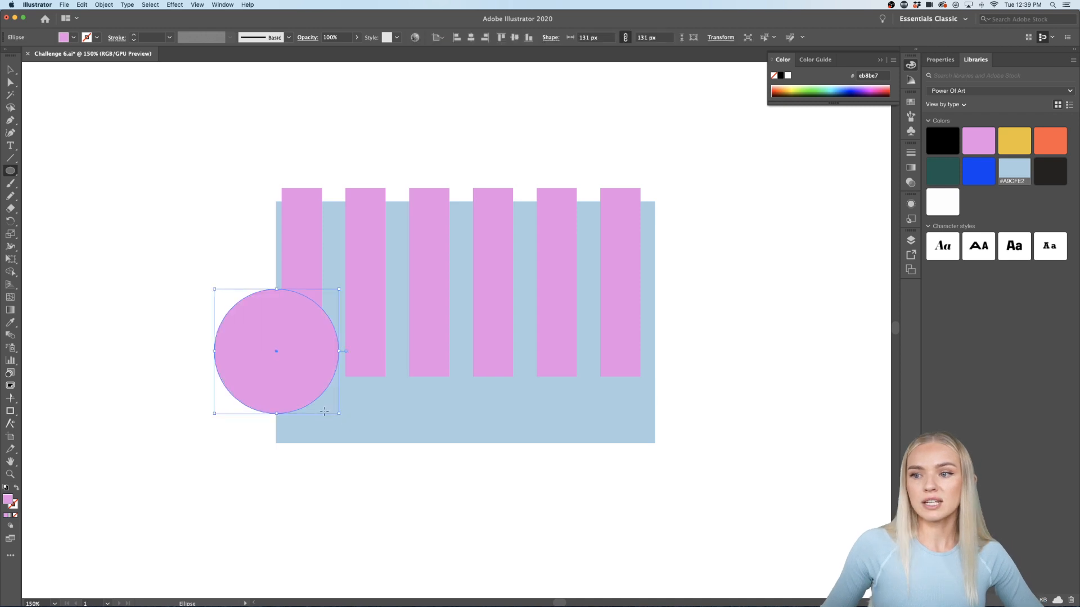
{"action": "left_click", "coordinate": [10, 69]}
{"action": "left_click_drag", "start_coordinate": [257, 368], "coordinate": [255, 401]}
{"action": "left_click_drag", "start_coordinate": [266, 409], "coordinate": [422, 410]}
{"action": "key", "text": "super+d"}
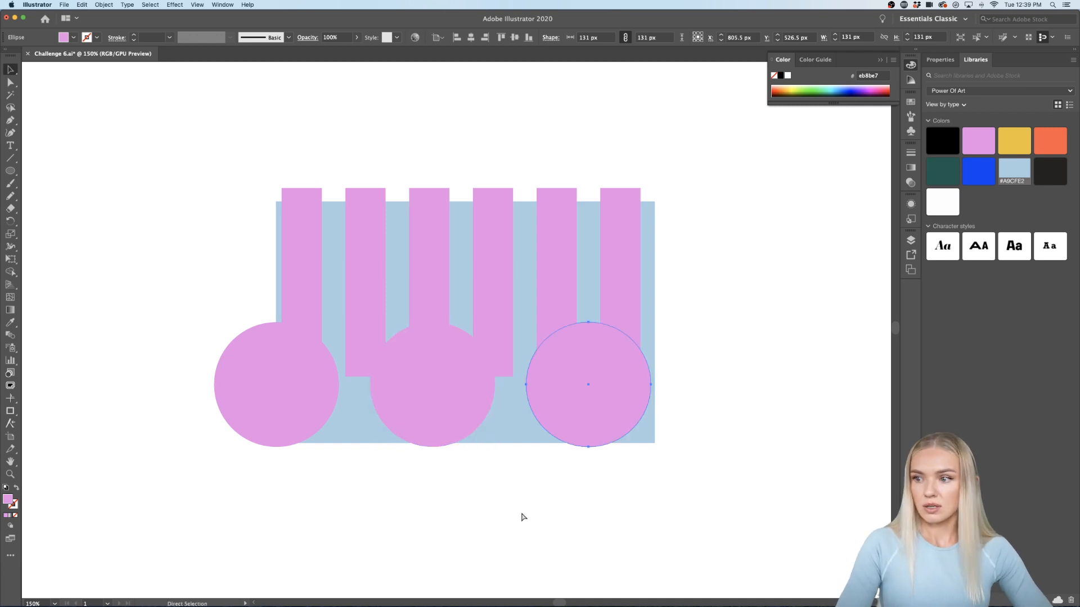
{"action": "left_click", "coordinate": [718, 275]}
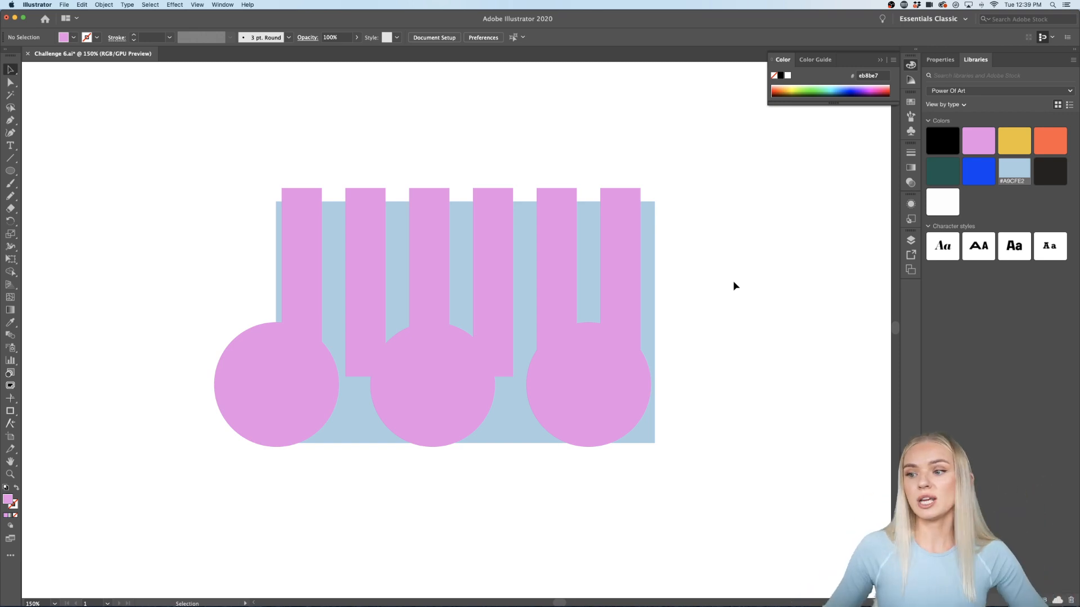
Step: Nudge all three pink circles slightly downward together
{"action": "left_click", "coordinate": [600, 404]}
{"action": "left_click", "coordinate": [400, 414], "text": "shift"}
{"action": "left_click", "coordinate": [284, 408], "text": "shift"}
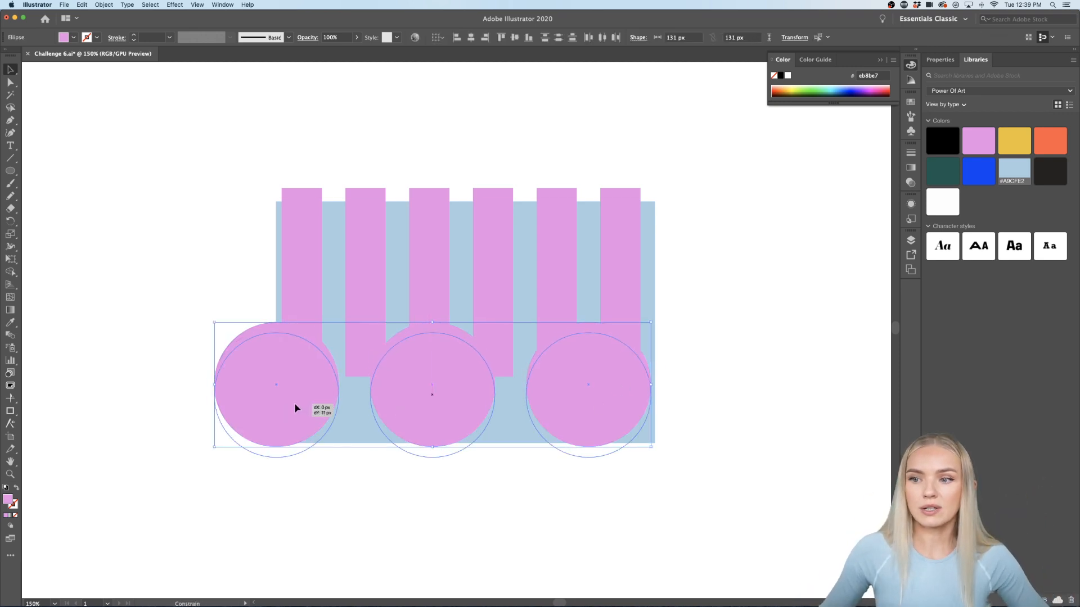
{"action": "key", "text": "shift+Down"}
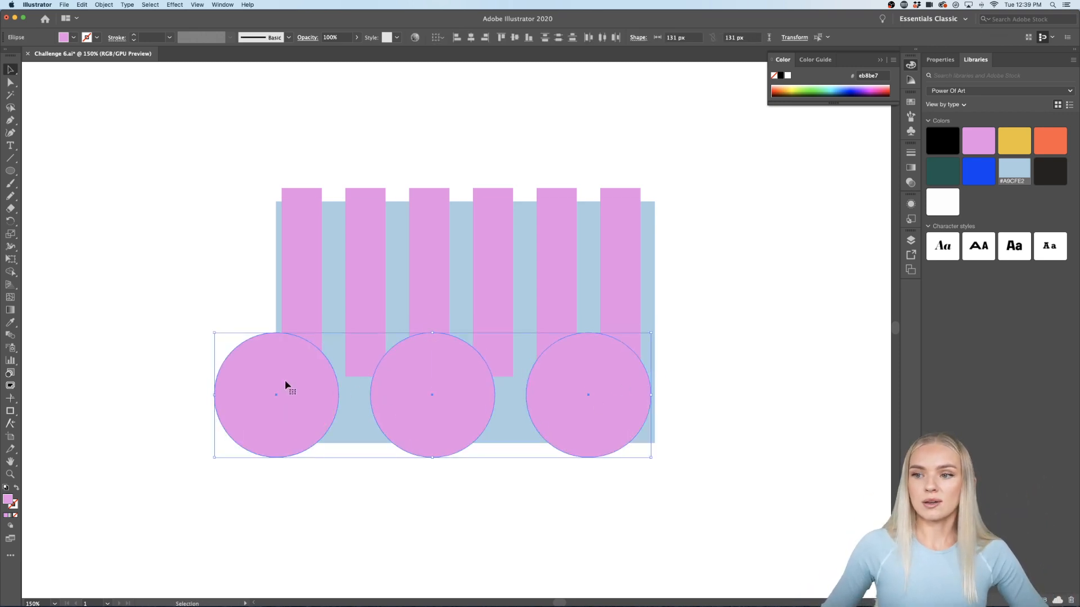
{"action": "left_click", "coordinate": [752, 391]}
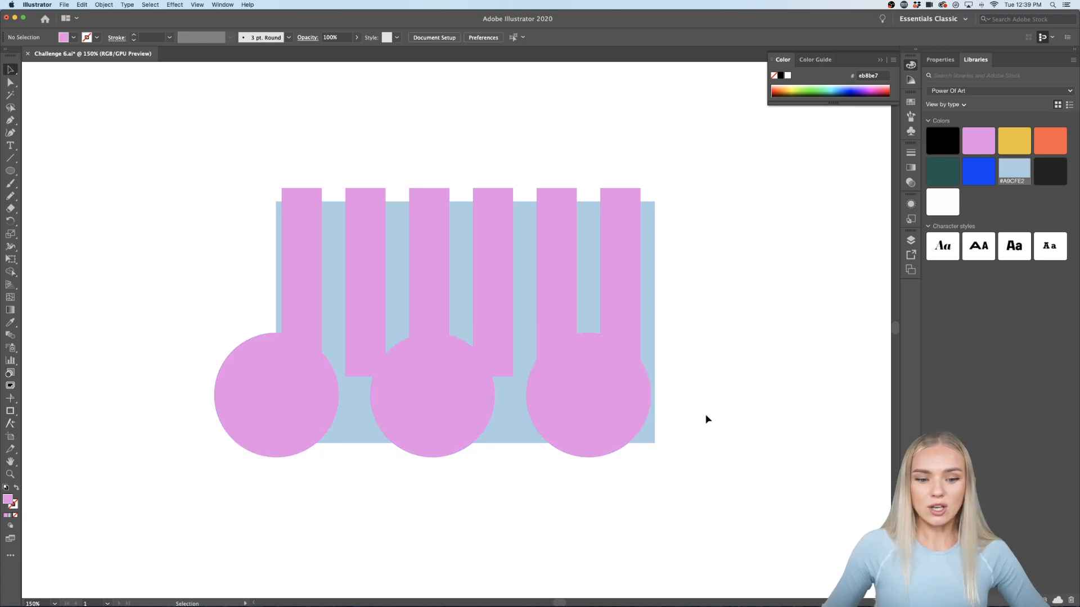
Step: Select the stripes, circles and blue card together
{"action": "left_click", "coordinate": [581, 429]}
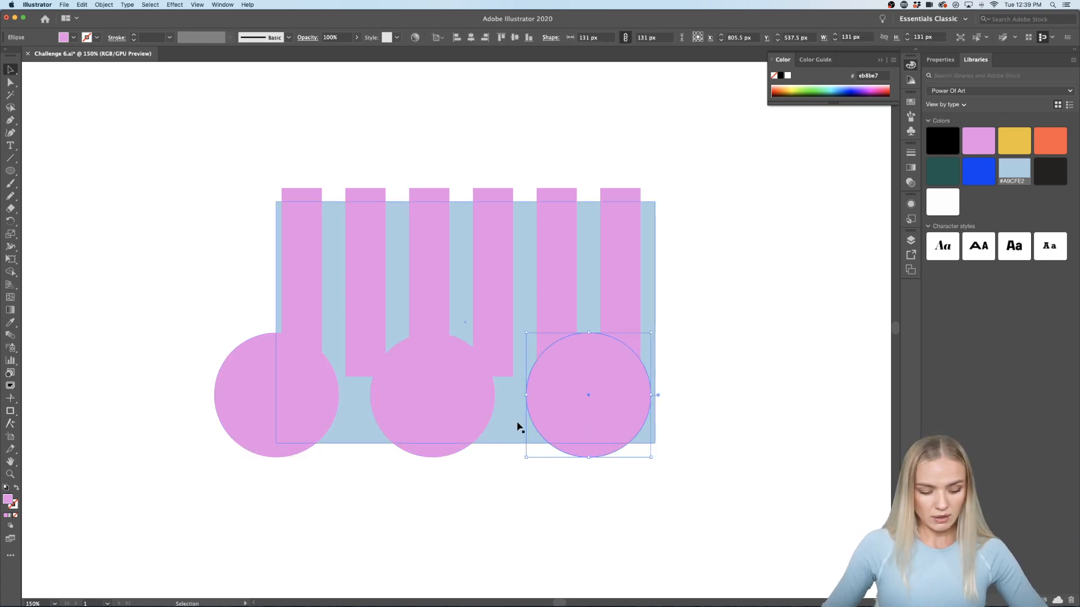
{"action": "left_click", "coordinate": [457, 415], "text": "shift"}
{"action": "left_click", "coordinate": [270, 421], "text": "shift"}
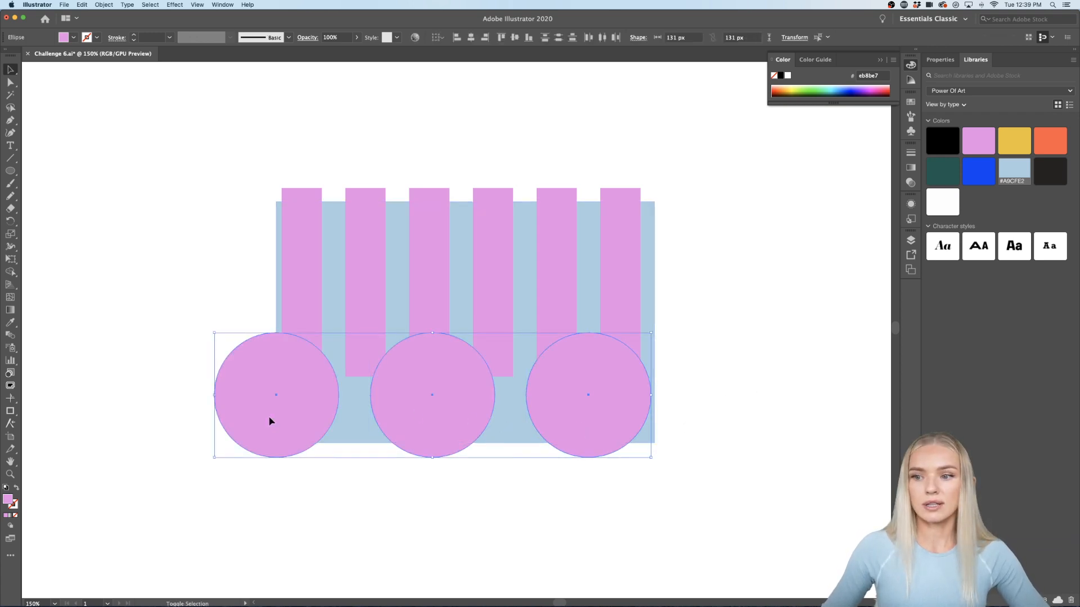
{"action": "left_click", "coordinate": [254, 508]}
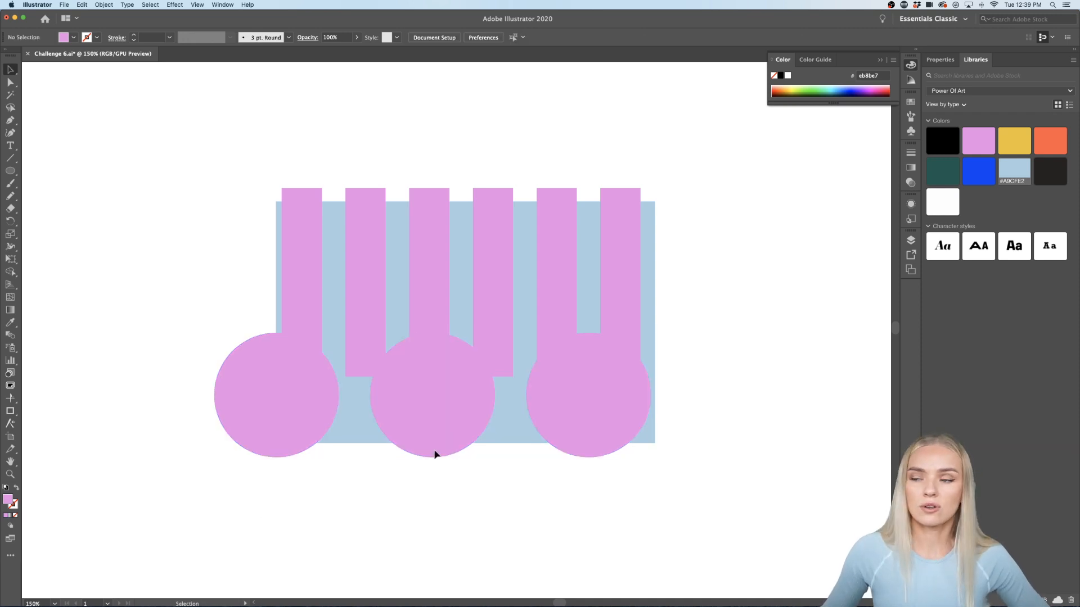
{"action": "left_click_drag", "start_coordinate": [743, 242], "coordinate": [181, 508]}
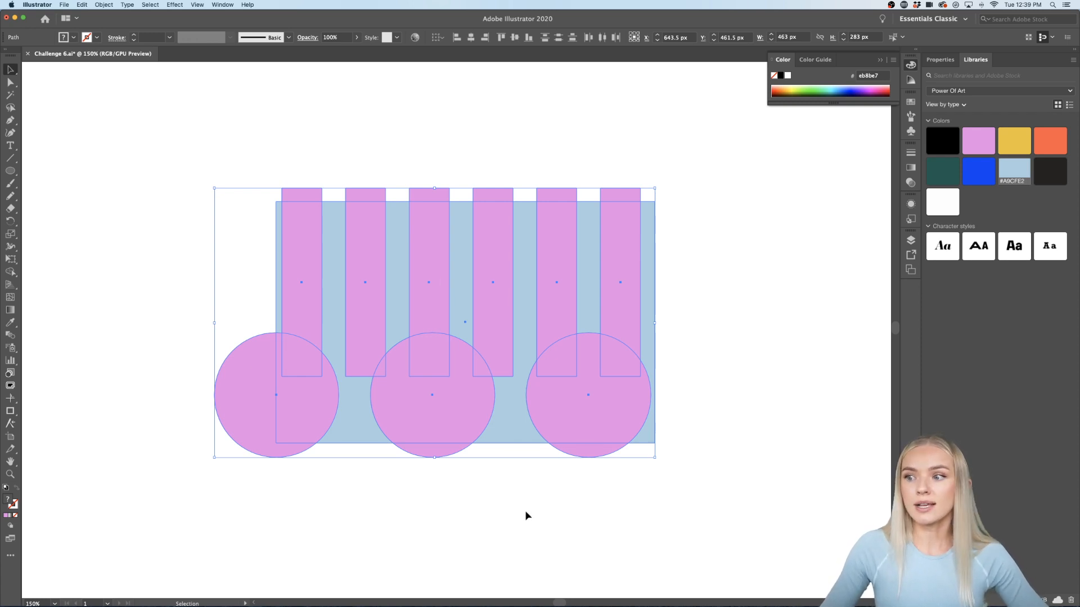
Step: Apply Pathfinder Divide to the overlapping stripes, circles and card
{"action": "left_click", "coordinate": [948, 61]}
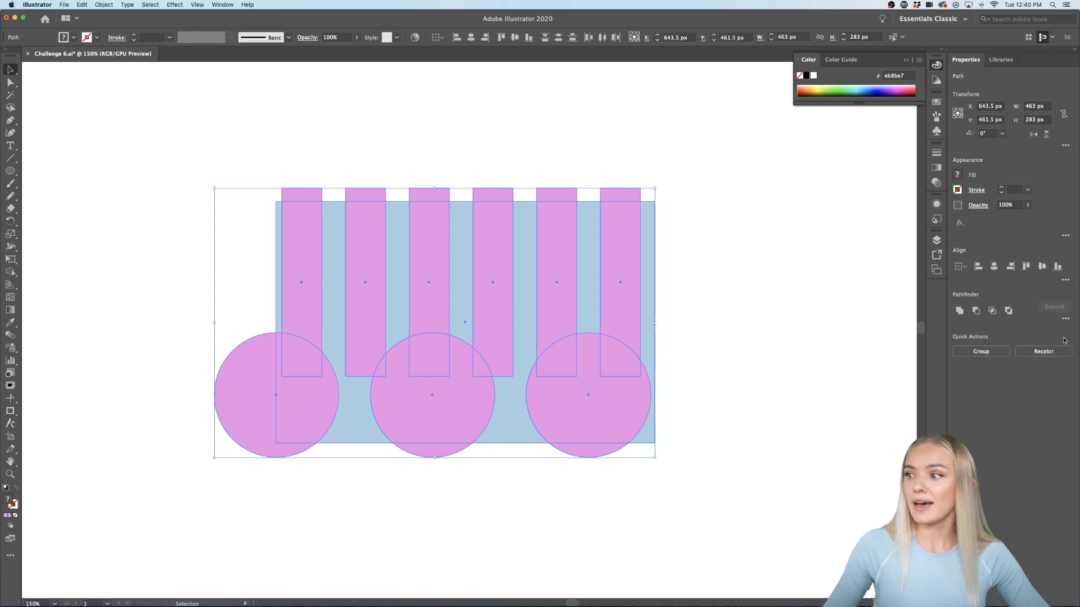
{"action": "left_click", "coordinate": [1065, 319]}
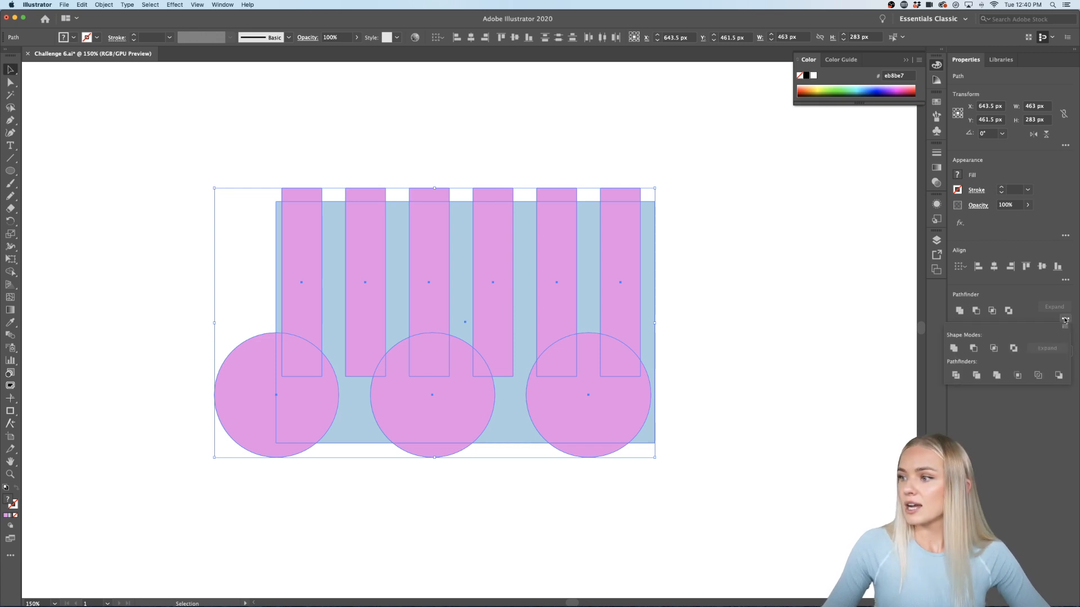
{"action": "left_click", "coordinate": [956, 375]}
{"action": "left_click", "coordinate": [748, 385]}
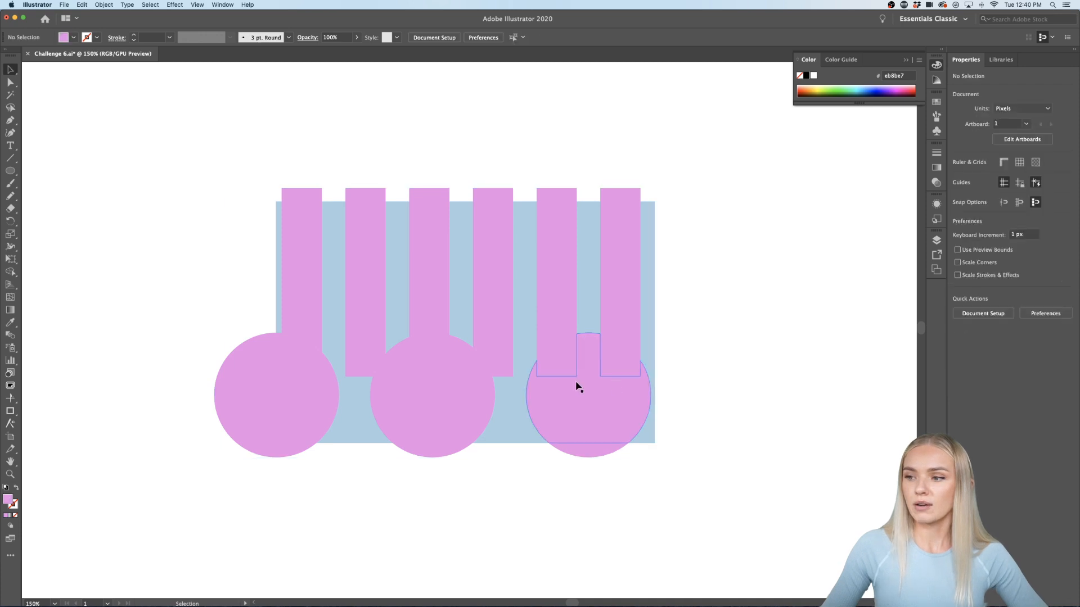
Step: Enter the divided group and select the lower parts of the three circles
{"action": "scroll", "coordinate": [614, 366], "scroll_direction": "up", "scroll_amount": 2}
{"action": "scroll", "coordinate": [472, 362], "scroll_direction": "left", "scroll_amount": 2}
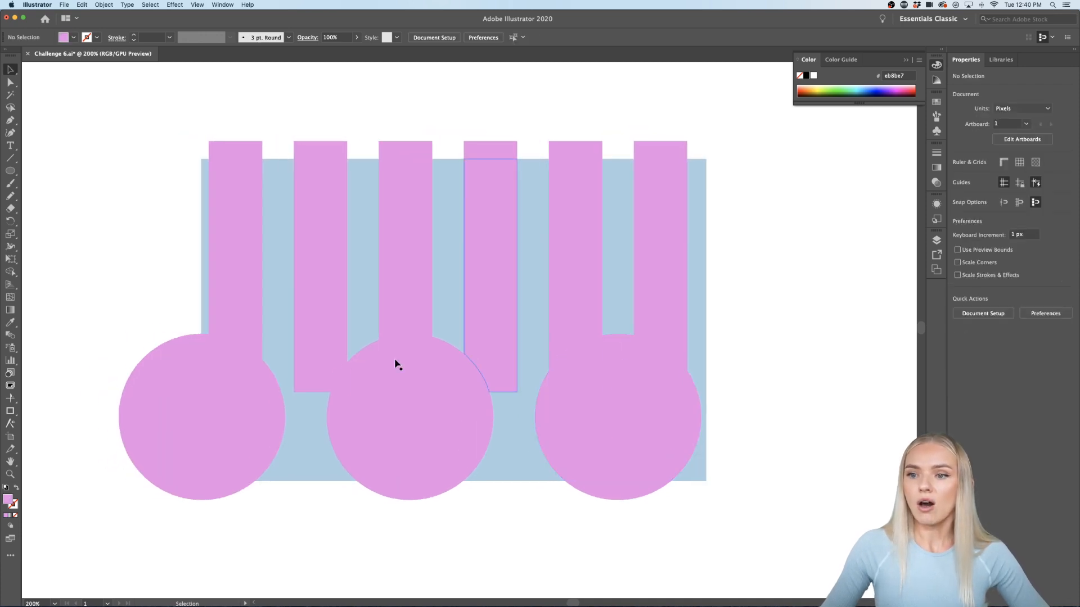
{"action": "left_click", "coordinate": [221, 377]}
{"action": "double_click", "coordinate": [221, 377]}
{"action": "left_click", "coordinate": [226, 292]}
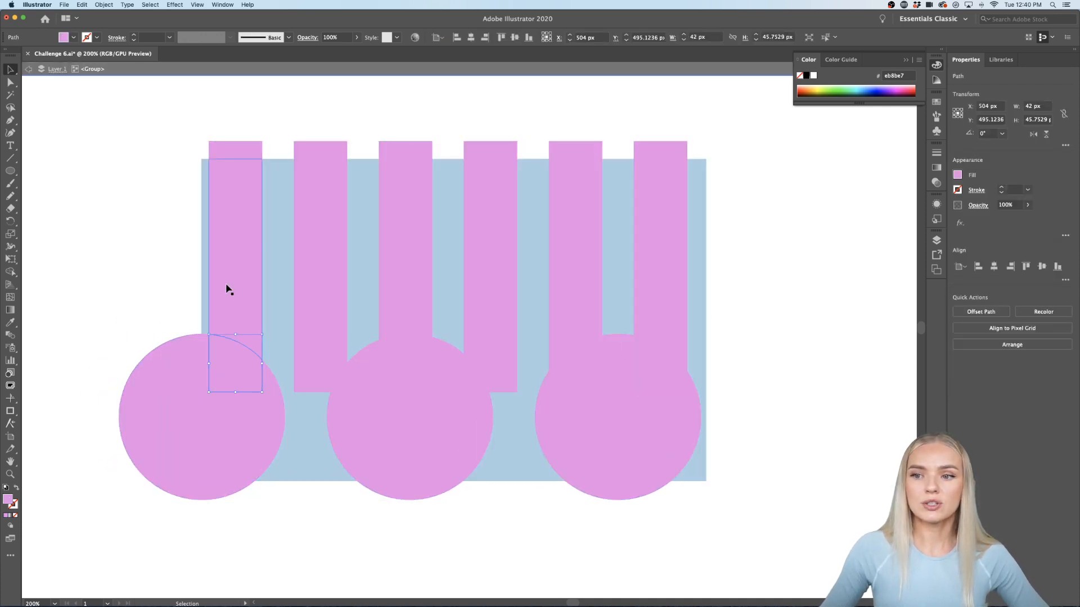
{"action": "left_click", "coordinate": [225, 384]}
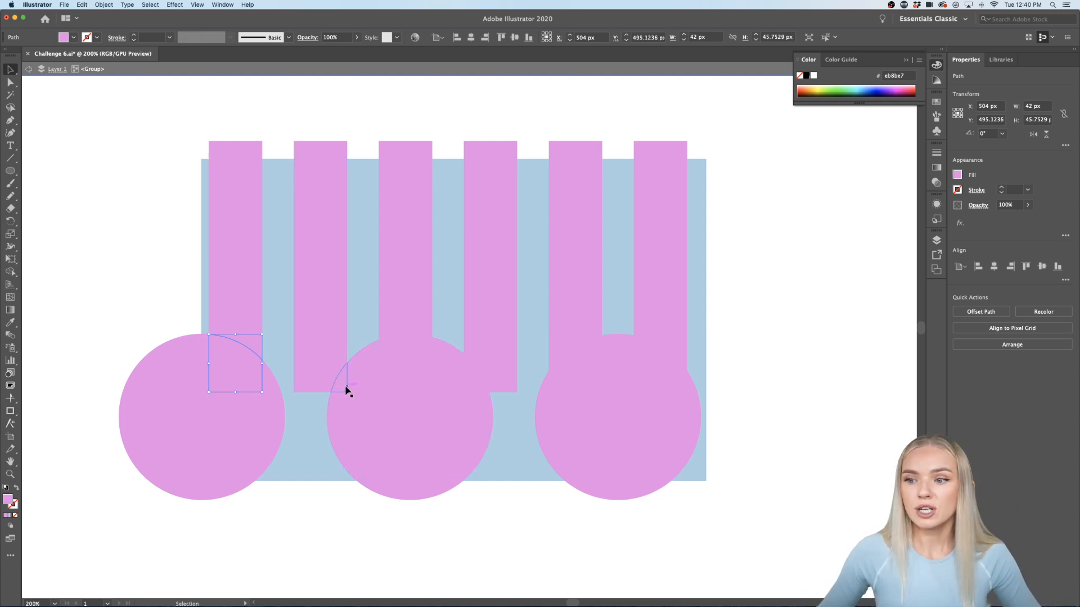
{"action": "left_click", "coordinate": [253, 424]}
{"action": "left_click", "coordinate": [405, 434], "text": "shift"}
{"action": "left_click", "coordinate": [653, 430], "text": "shift"}
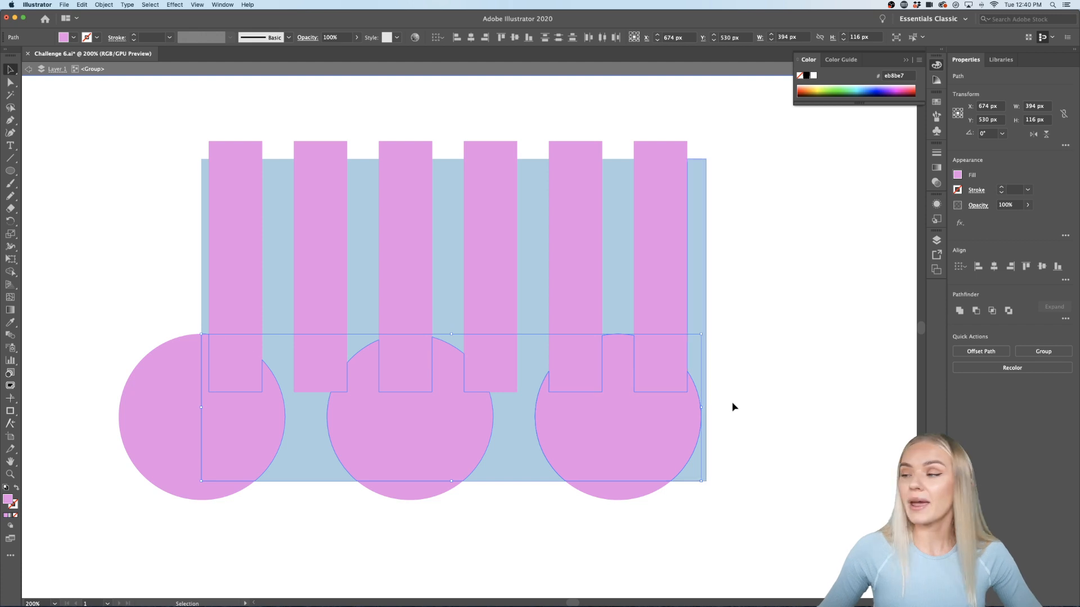
Step: Colour the lower circle pieces dark green from the Libraries swatches
{"action": "left_click", "coordinate": [1001, 59]}
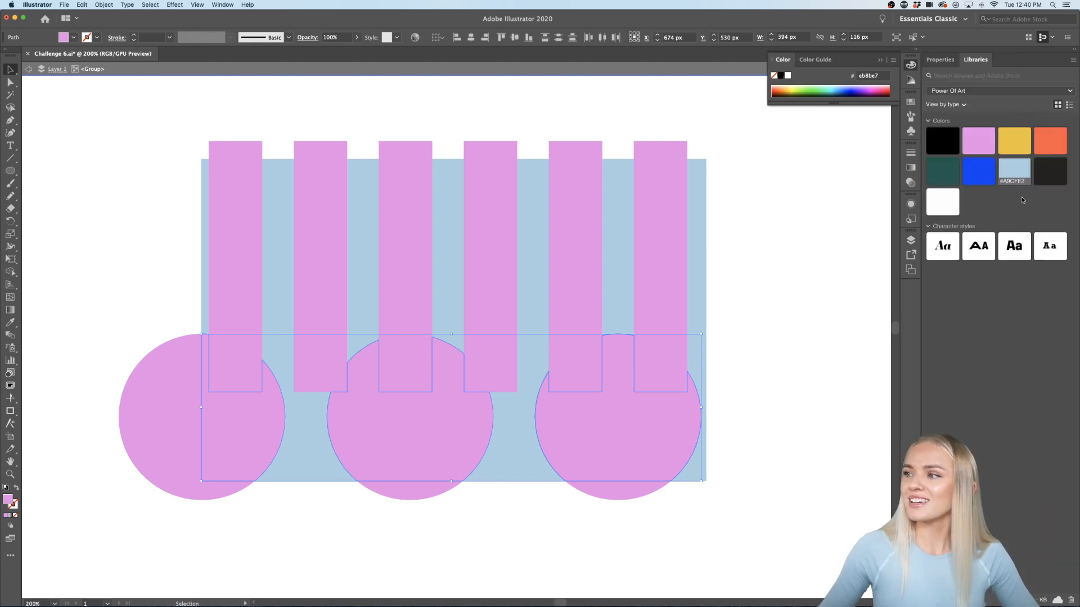
{"action": "left_click", "coordinate": [1013, 142]}
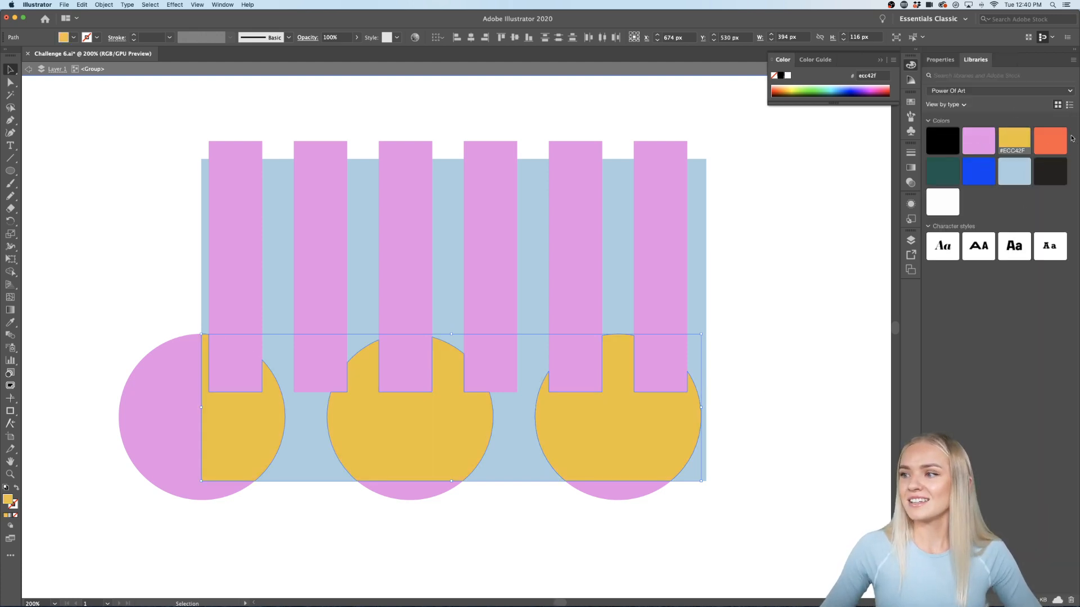
{"action": "left_click", "coordinate": [1056, 140]}
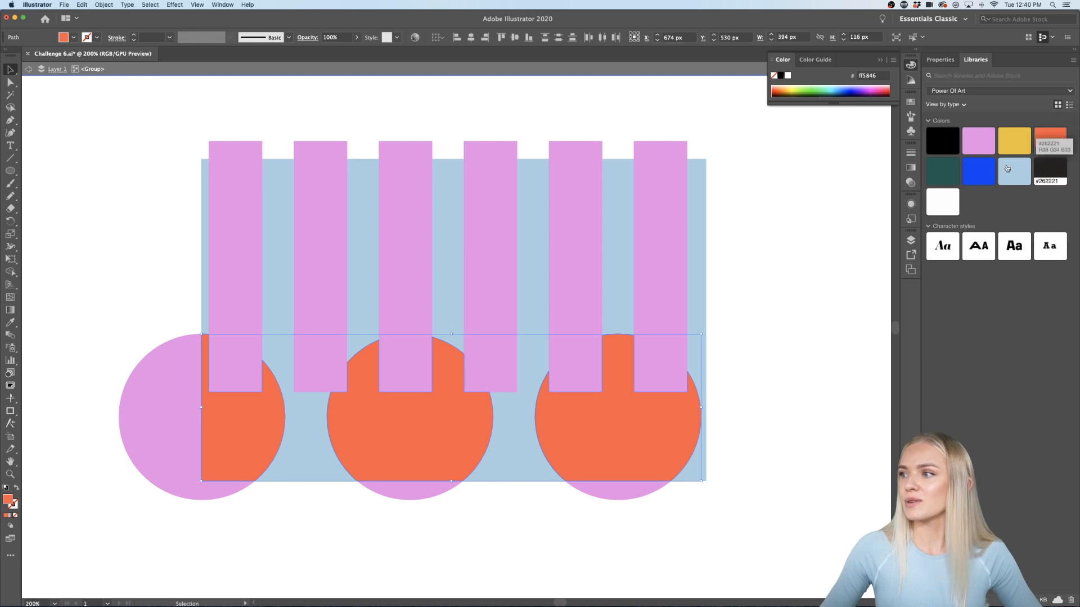
{"action": "left_click", "coordinate": [943, 172]}
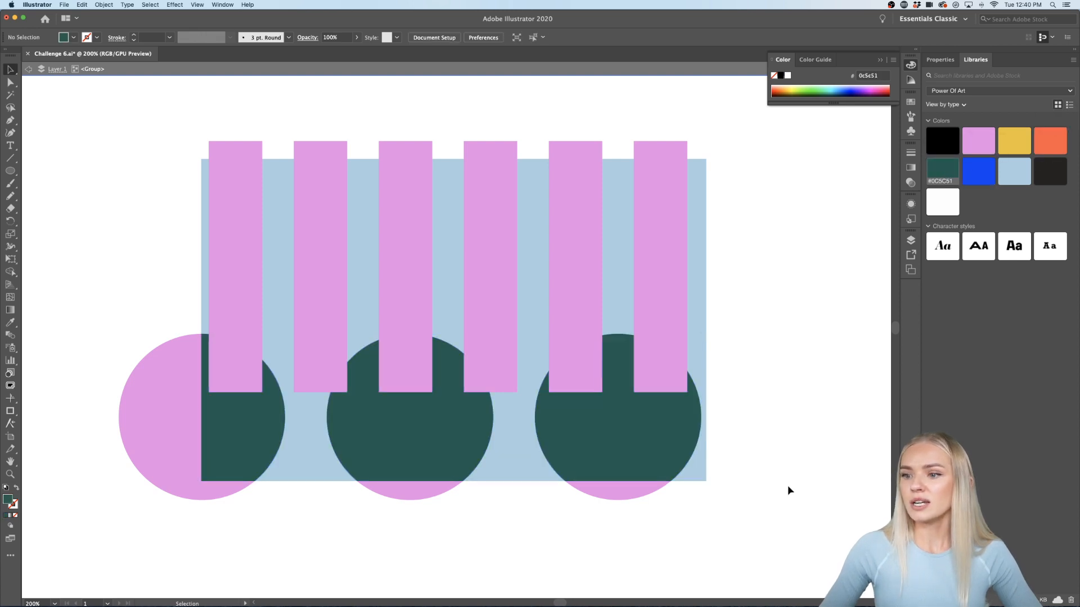
{"action": "left_click", "coordinate": [788, 490]}
{"action": "scroll", "coordinate": [788, 491], "scroll_direction": "left", "scroll_amount": 1}
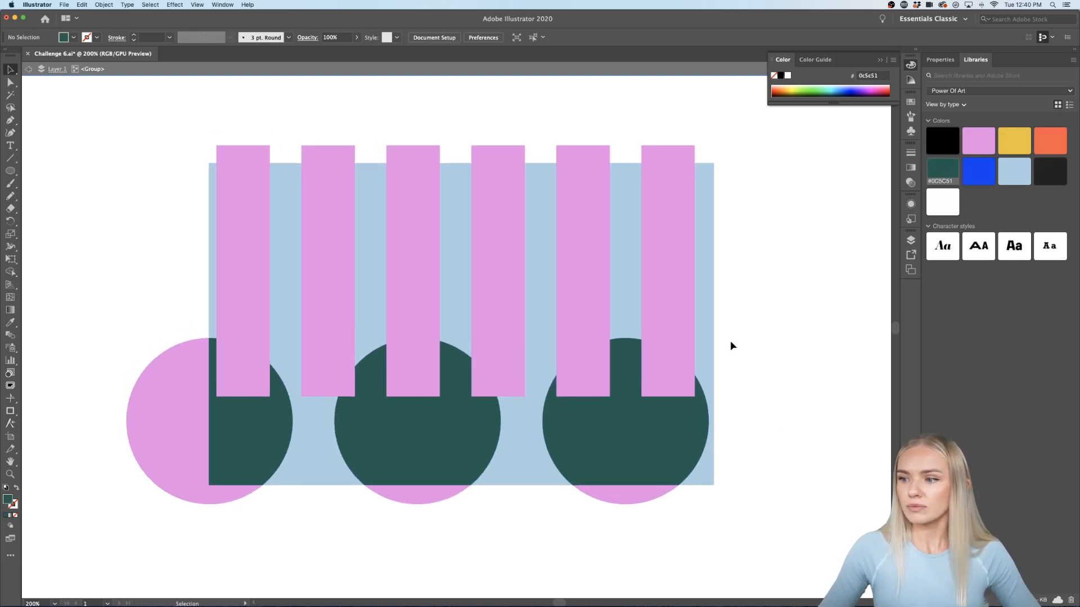
Step: Select the six cap pieces between the stripes and colour them bright blue (#0540F4)
{"action": "left_click", "coordinate": [670, 368]}
{"action": "left_click", "coordinate": [579, 378], "text": "shift"}
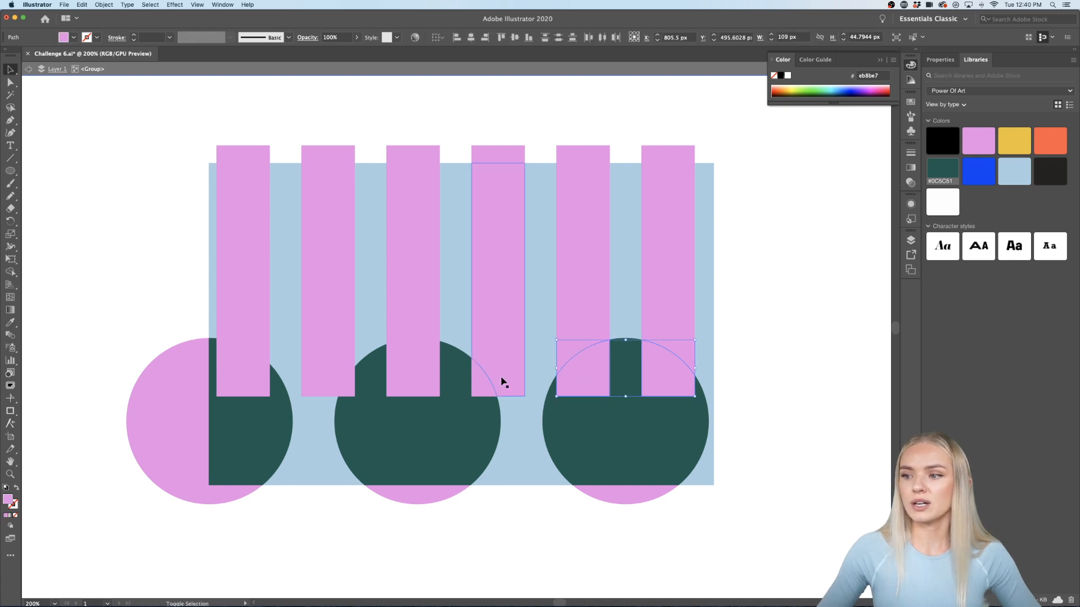
{"action": "left_click", "coordinate": [475, 381], "text": "shift"}
{"action": "left_click", "coordinate": [414, 386], "text": "shift"}
{"action": "left_click", "coordinate": [346, 386], "text": "shift"}
{"action": "left_click", "coordinate": [247, 384], "text": "shift"}
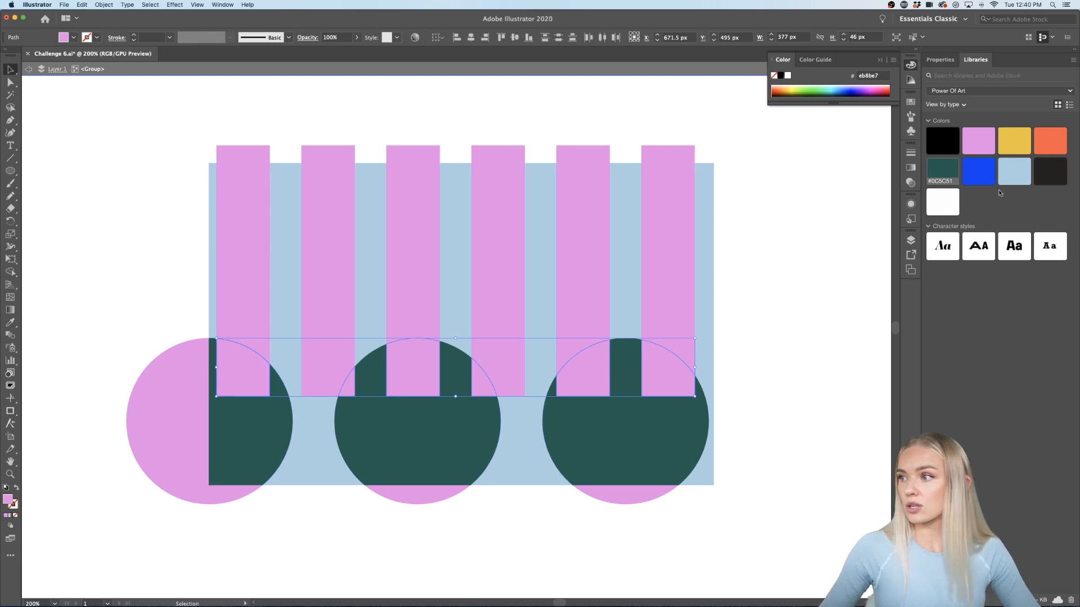
{"action": "left_click", "coordinate": [1012, 169]}
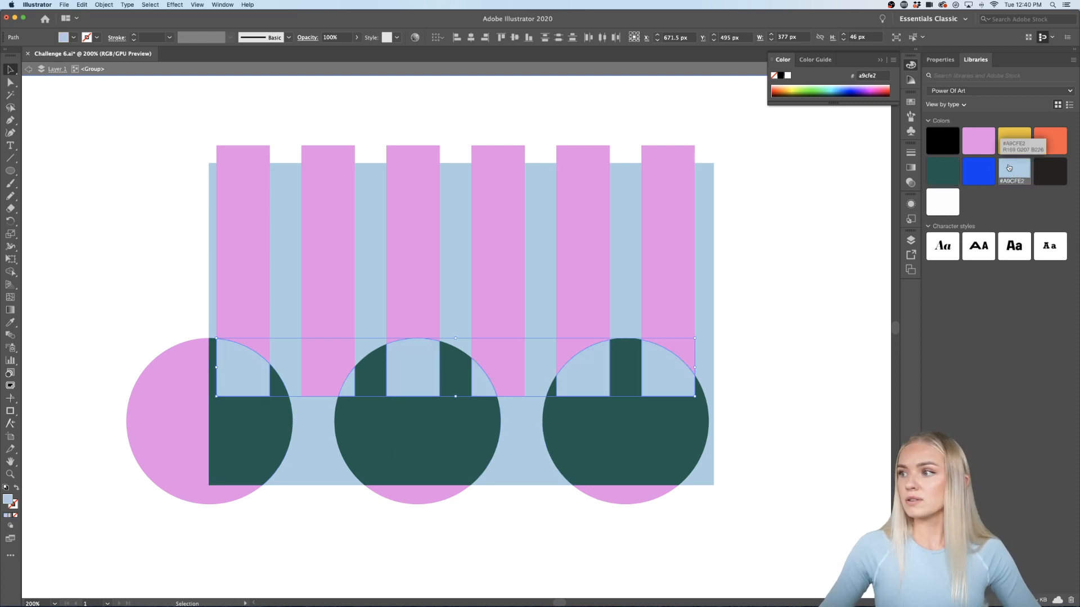
{"action": "left_click", "coordinate": [978, 140]}
{"action": "left_click", "coordinate": [1014, 141]}
{"action": "left_click", "coordinate": [1055, 138]}
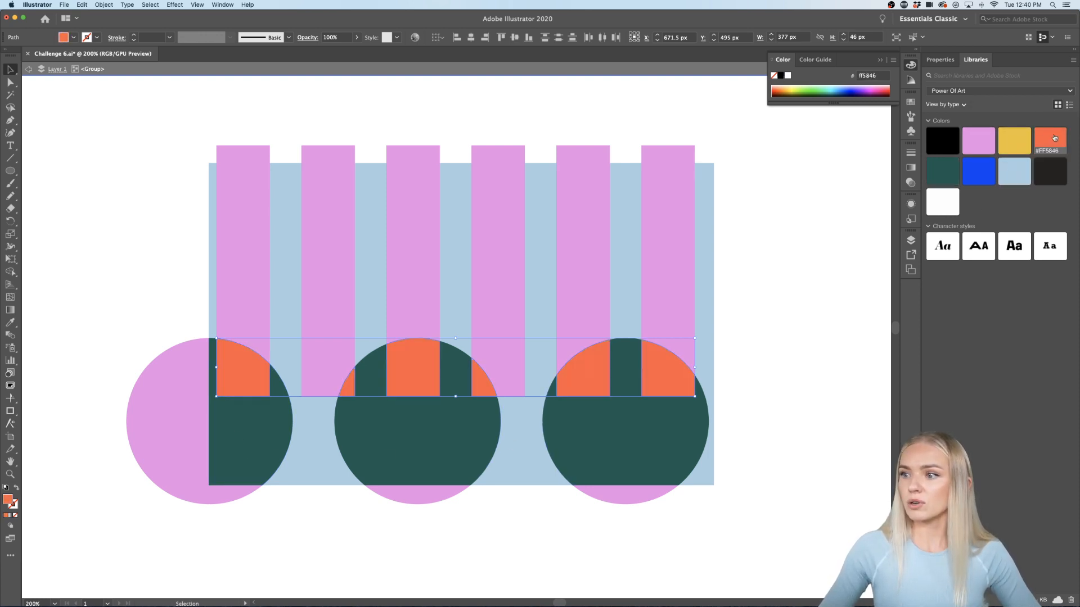
{"action": "left_click", "coordinate": [943, 171]}
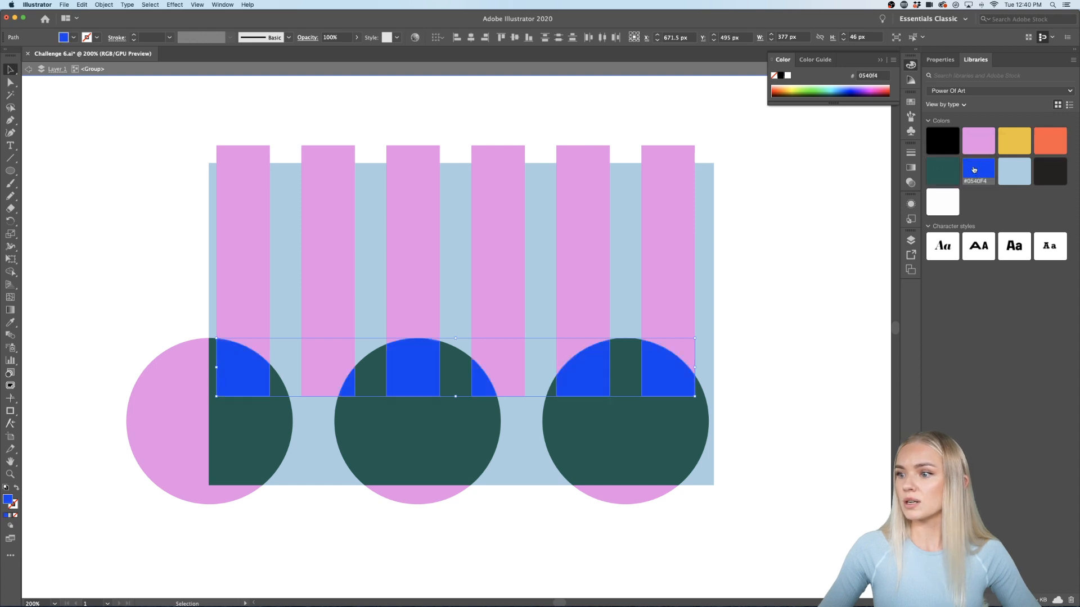
{"action": "left_click", "coordinate": [762, 405]}
Step: Select the right circle's pink bottom piece outside the card
{"action": "scroll", "coordinate": [761, 406], "scroll_direction": "down", "scroll_amount": 1}
{"action": "scroll", "coordinate": [761, 405], "scroll_direction": "right", "scroll_amount": 2}
{"action": "scroll", "coordinate": [761, 405], "scroll_direction": "down", "scroll_amount": 1}
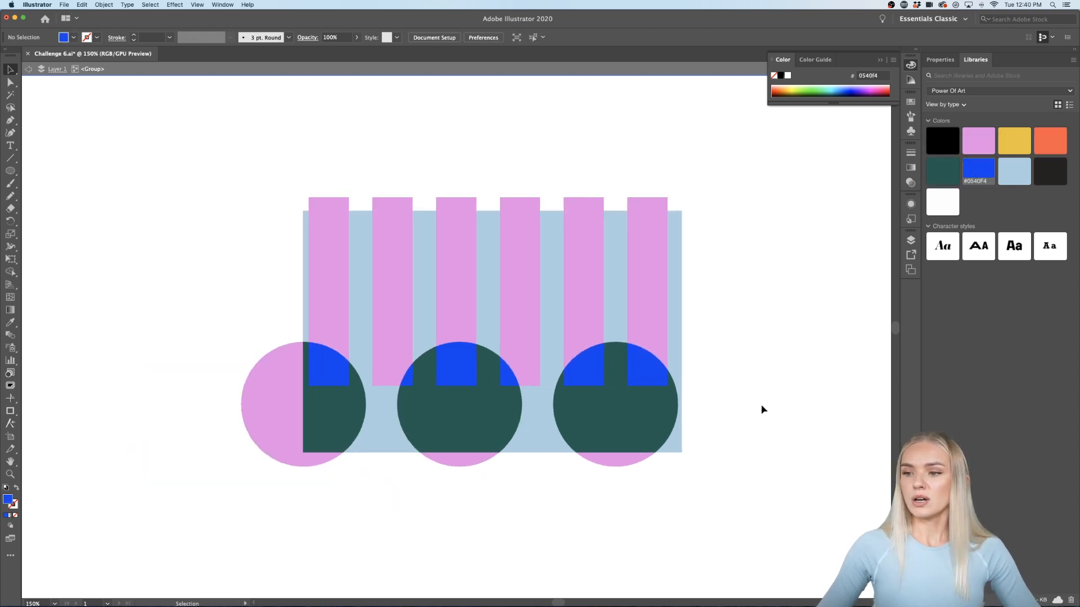
{"action": "left_click", "coordinate": [627, 452]}
Step: Delete the three pink circle pieces sticking out below the card
{"action": "left_click", "coordinate": [459, 452], "text": "shift"}
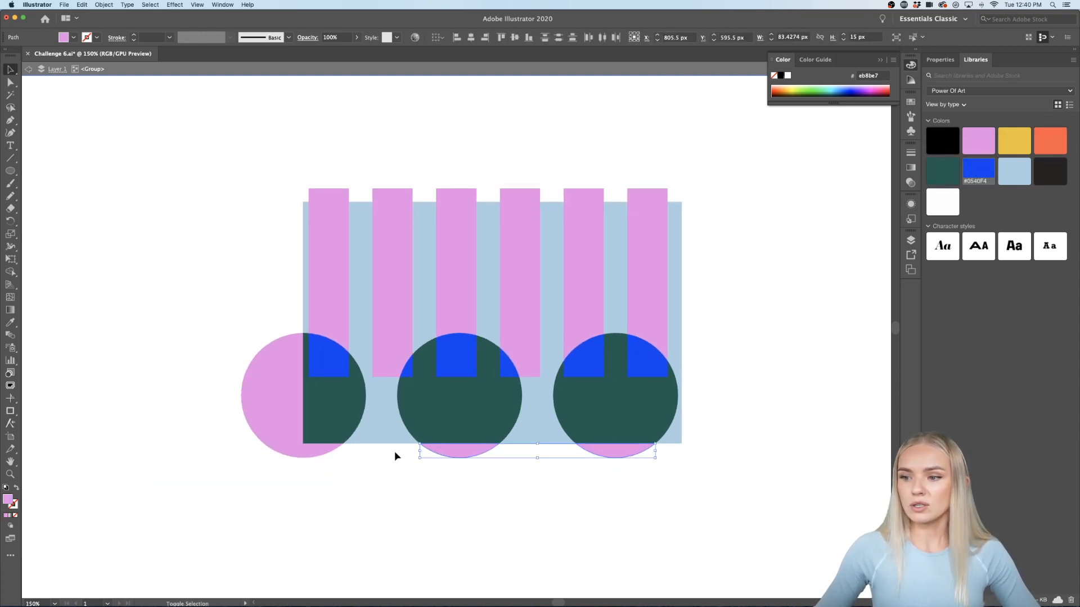
{"action": "left_click", "coordinate": [335, 454], "text": "shift"}
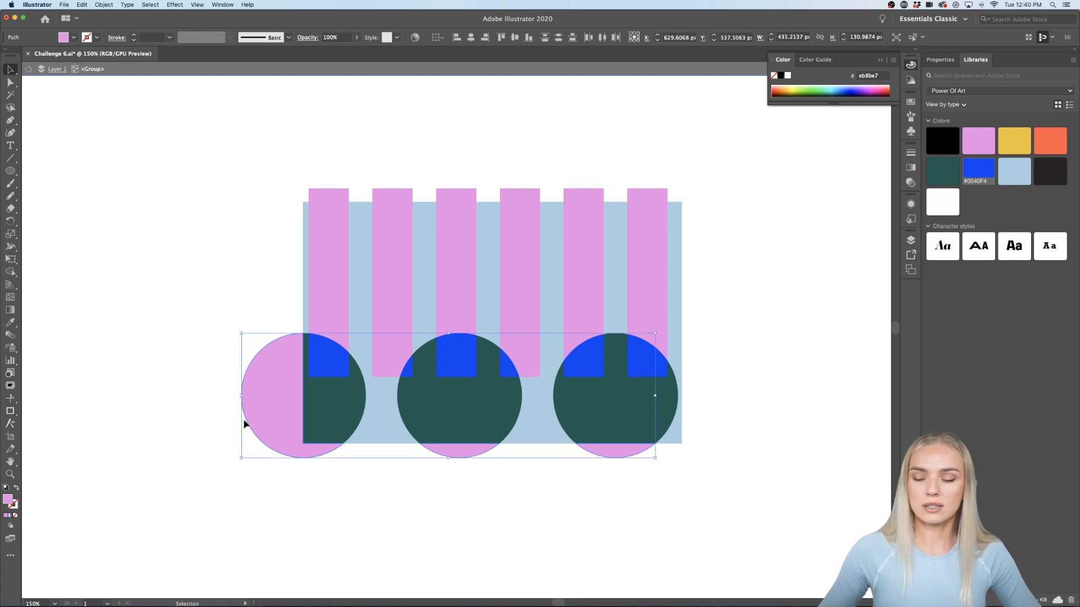
{"action": "key", "text": "Delete"}
Step: Delete the six stripe tops above the card and leave group isolation mode
{"action": "left_click", "coordinate": [335, 195]}
{"action": "left_click", "coordinate": [382, 197], "text": "shift"}
{"action": "left_click", "coordinate": [462, 198], "text": "shift"}
{"action": "left_click", "coordinate": [525, 197], "text": "shift"}
{"action": "left_click", "coordinate": [585, 198], "text": "shift"}
{"action": "left_click", "coordinate": [636, 196], "text": "shift"}
{"action": "key", "text": "Delete"}
{"action": "double_click", "coordinate": [734, 255]}
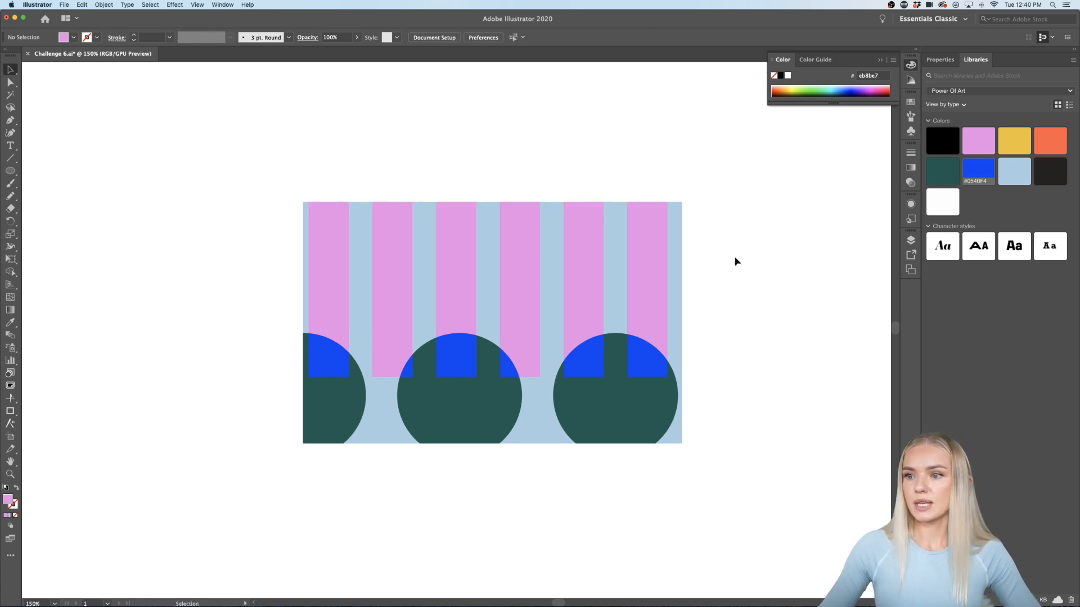
{"action": "scroll", "coordinate": [734, 256], "scroll_direction": "down", "scroll_amount": 3}
{"action": "scroll", "coordinate": [734, 256], "scroll_direction": "right", "scroll_amount": 3}
{"action": "scroll", "coordinate": [734, 260], "scroll_direction": "up", "scroll_amount": 2}
{"action": "scroll", "coordinate": [733, 261], "scroll_direction": "right", "scroll_amount": 2}
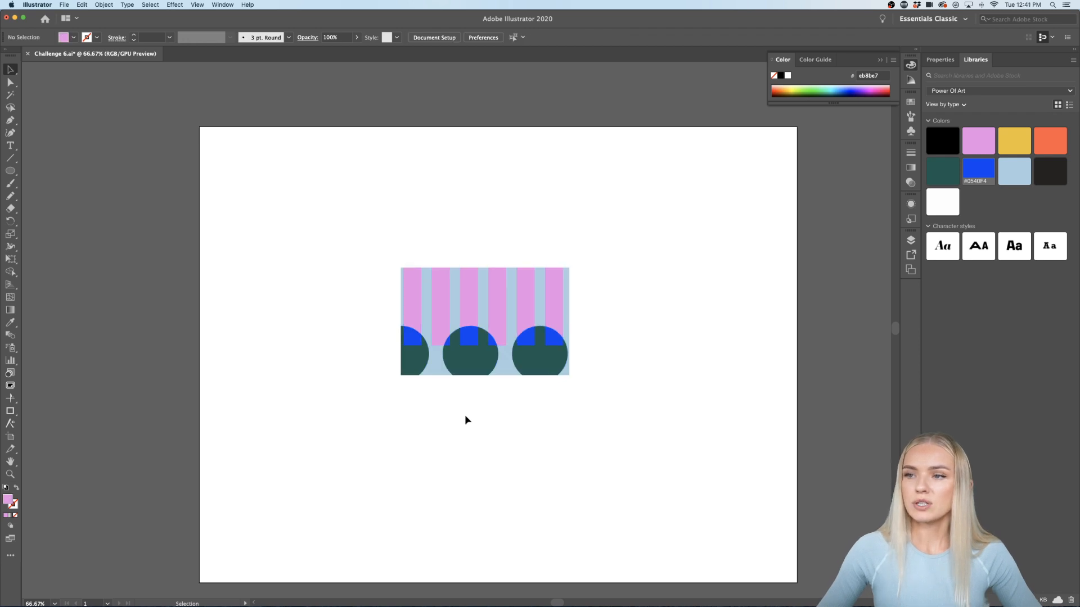
{"action": "scroll", "coordinate": [465, 414], "scroll_direction": "down", "scroll_amount": 1}
{"action": "scroll", "coordinate": [464, 413], "scroll_direction": "right", "scroll_amount": 1}
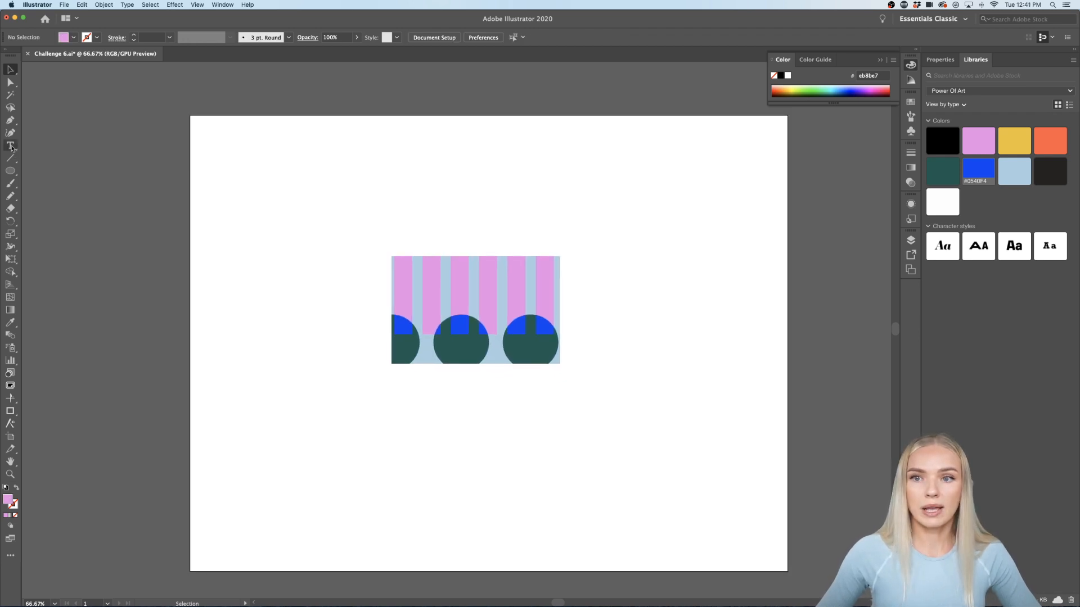
Step: Draw a pink 318 × 71 px rectangle above the striped card
{"action": "left_click_drag", "start_coordinate": [8, 172], "coordinate": [57, 171]}
{"action": "left_click_drag", "start_coordinate": [419, 203], "coordinate": [556, 231]}
{"action": "scroll", "coordinate": [489, 221], "scroll_direction": "up", "scroll_amount": 1}
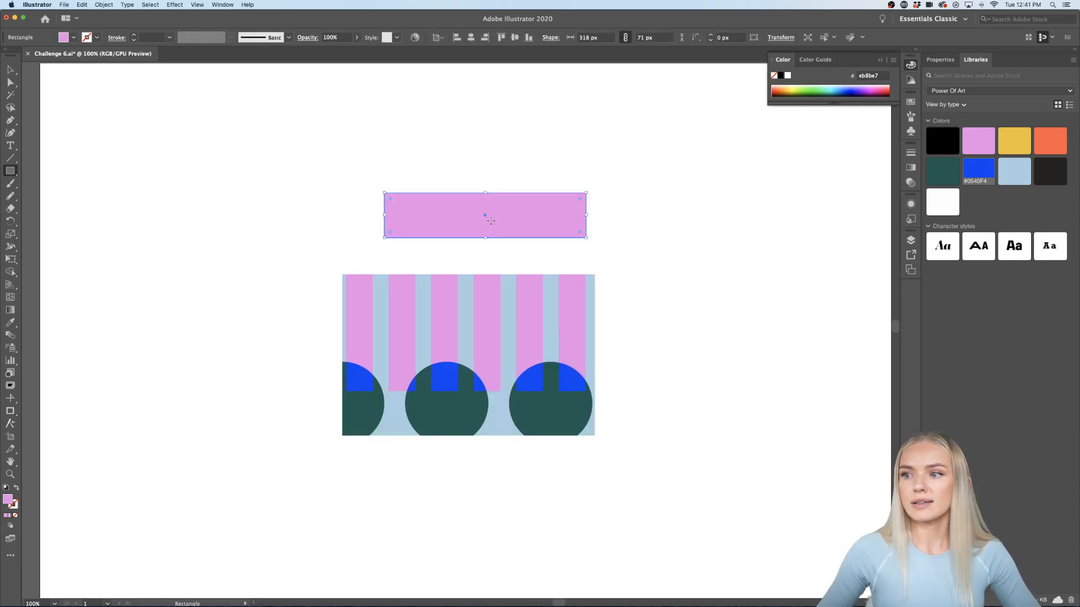
Step: Create a text box above it and replace the placeholder with 'POWER OF DESIGN'
{"action": "left_click", "coordinate": [10, 145]}
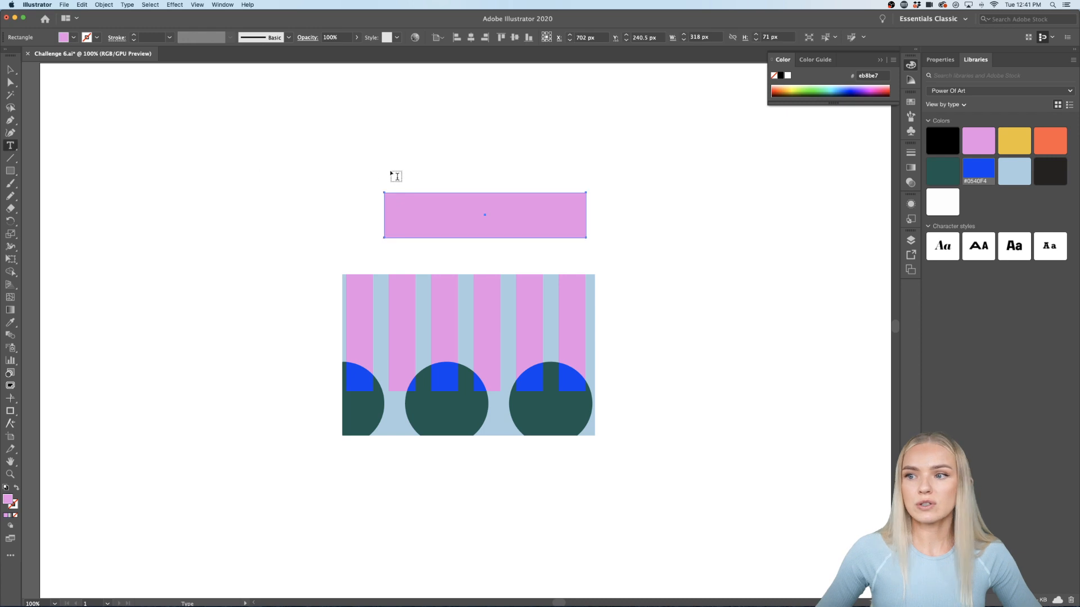
{"action": "left_click_drag", "start_coordinate": [400, 149], "coordinate": [571, 180]}
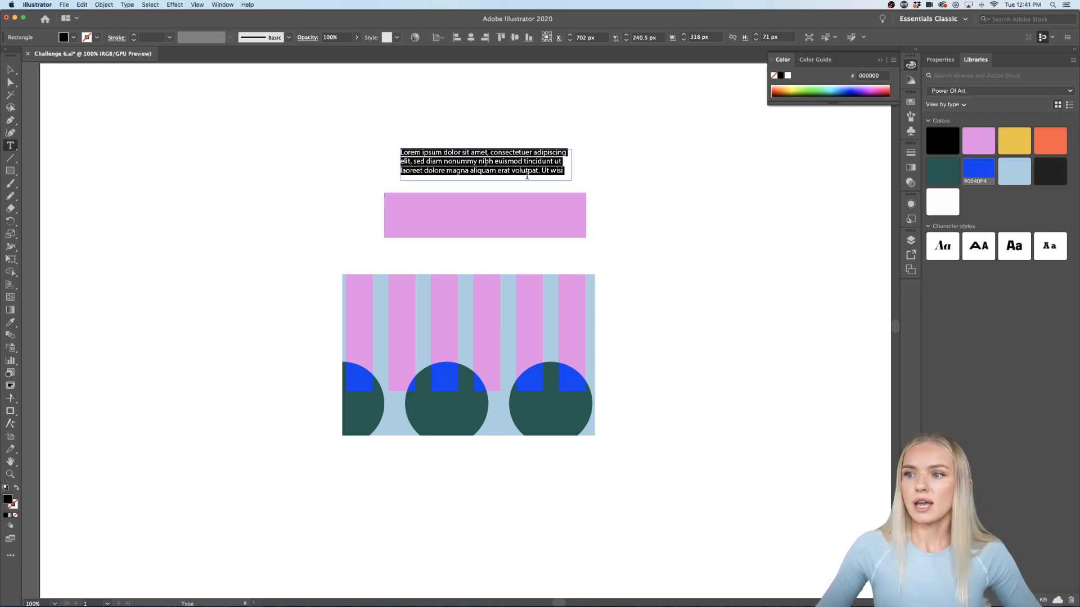
{"action": "key", "text": "BackSpace"}
{"action": "type", "text": "POWER OF DESIGN"}
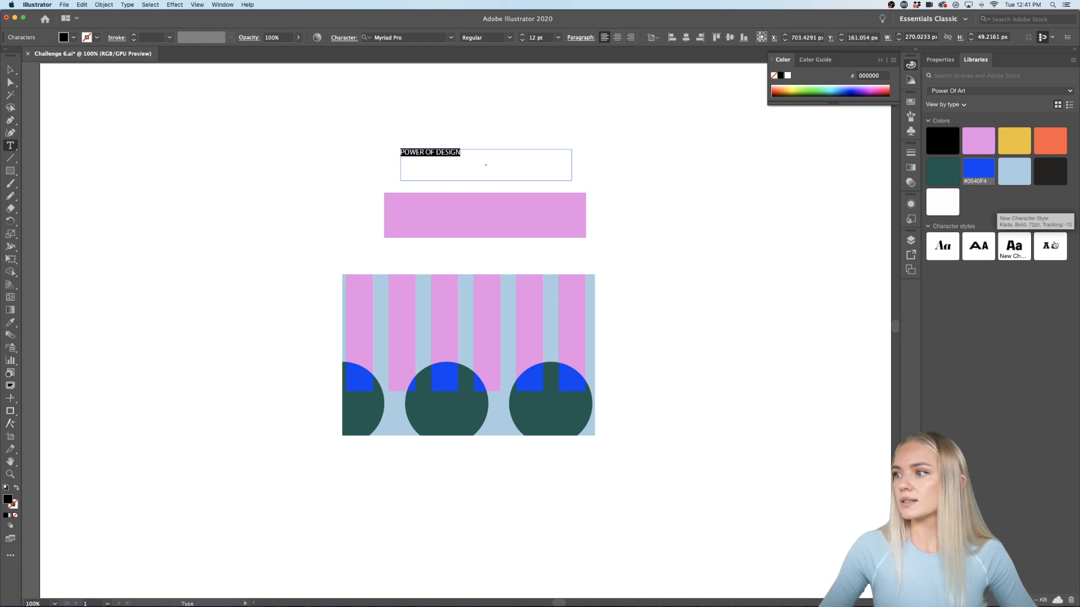
Step: Apply the Kade Bold character style to the title, then enlarge and reposition its frame
{"action": "left_click", "coordinate": [1014, 245]}
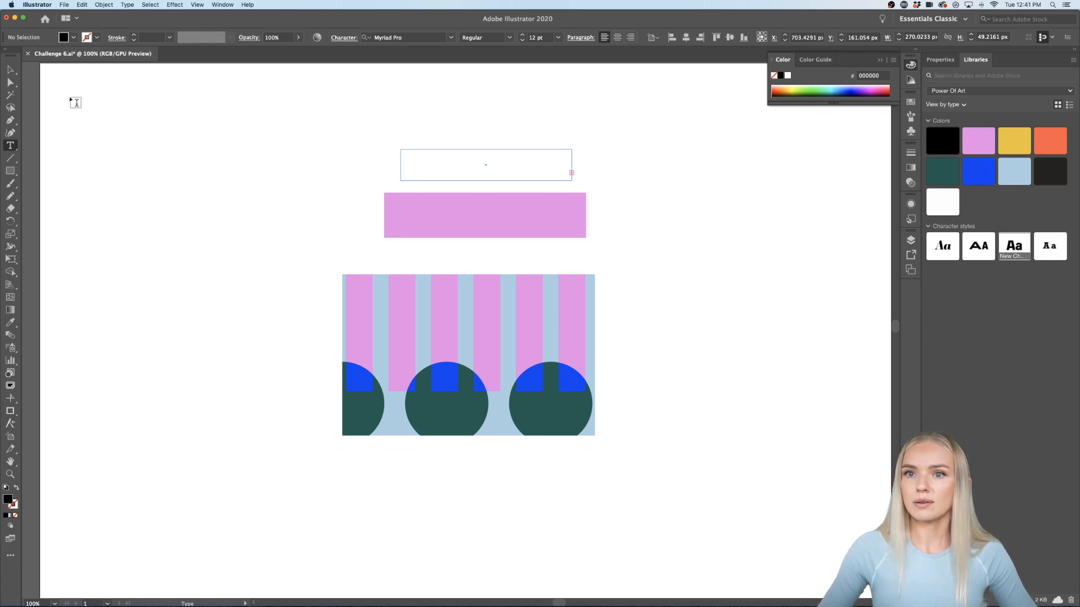
{"action": "left_click", "coordinate": [10, 70]}
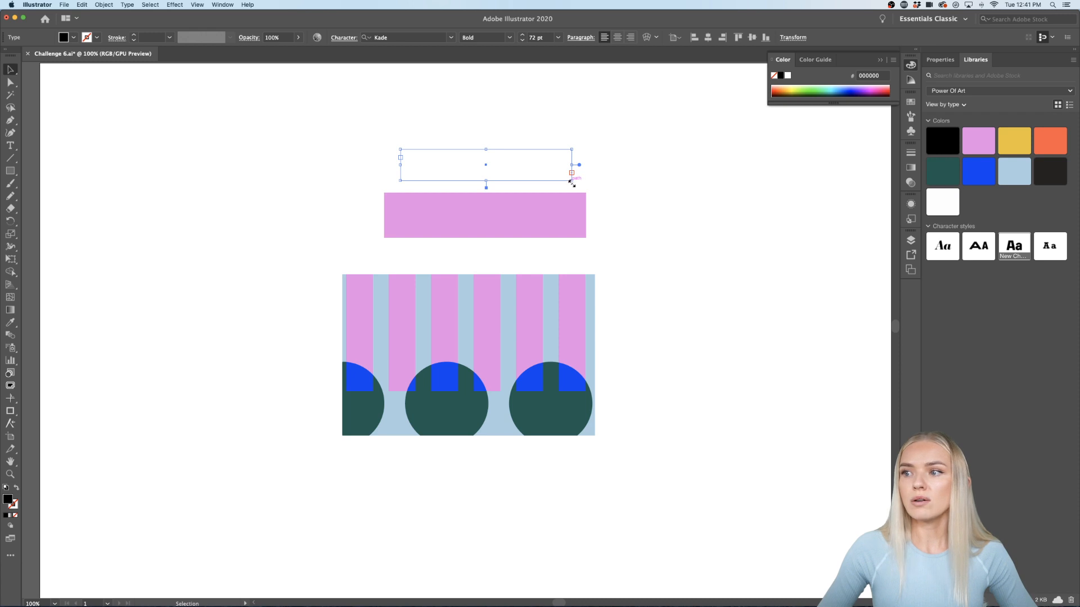
{"action": "scroll", "coordinate": [550, 175], "scroll_direction": "up", "scroll_amount": 2}
{"action": "scroll", "coordinate": [549, 175], "scroll_direction": "up", "scroll_amount": 1}
{"action": "scroll", "coordinate": [549, 175], "scroll_direction": "left", "scroll_amount": 1}
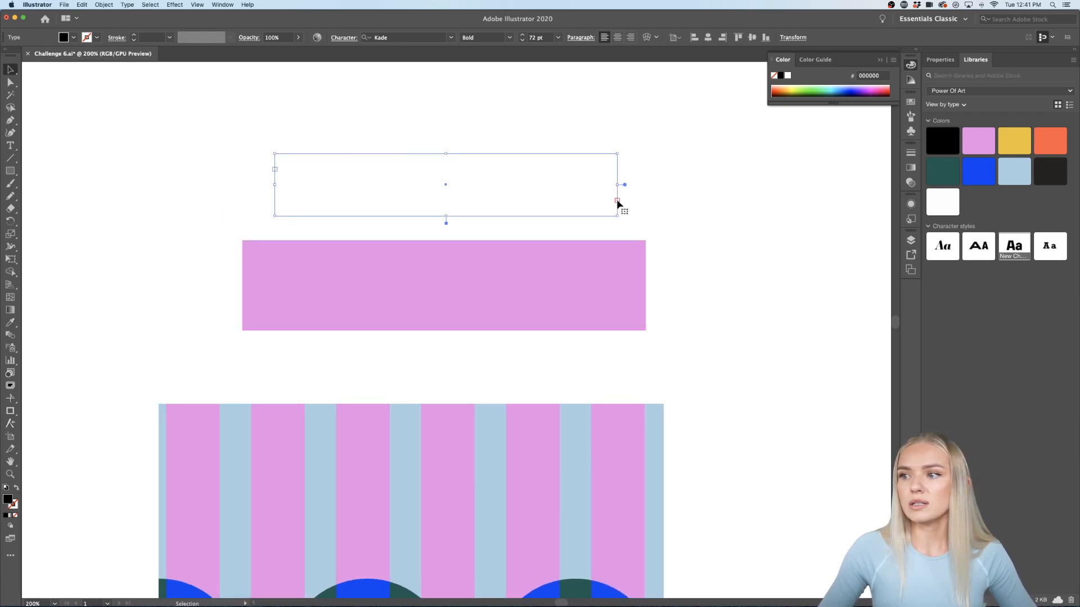
{"action": "left_click_drag", "start_coordinate": [618, 216], "coordinate": [782, 489]}
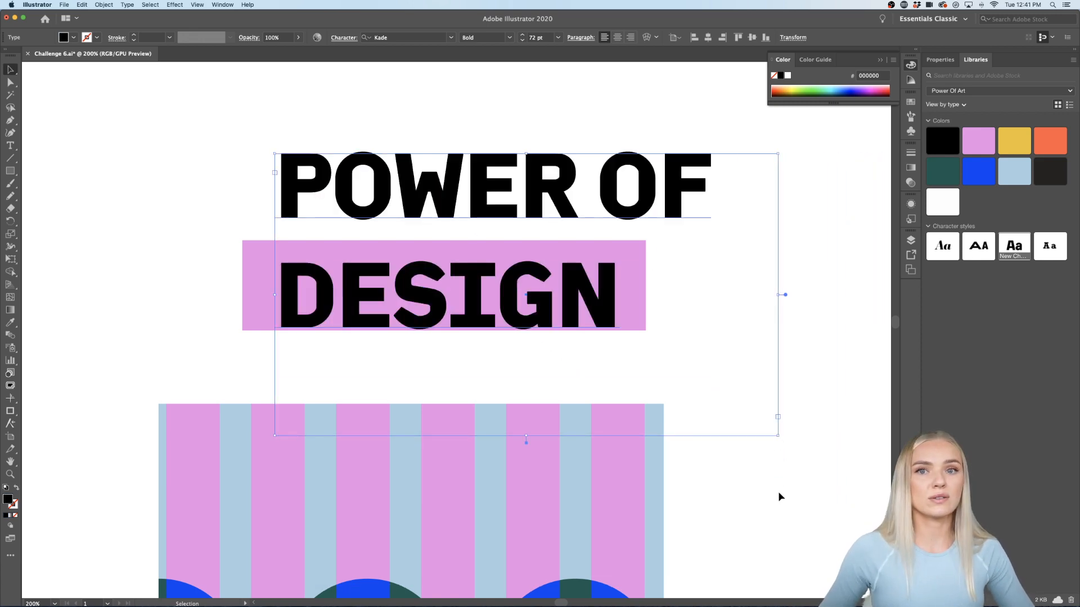
{"action": "scroll", "coordinate": [711, 480], "scroll_direction": "down", "scroll_amount": 1}
{"action": "scroll", "coordinate": [562, 338], "scroll_direction": "right", "scroll_amount": 1}
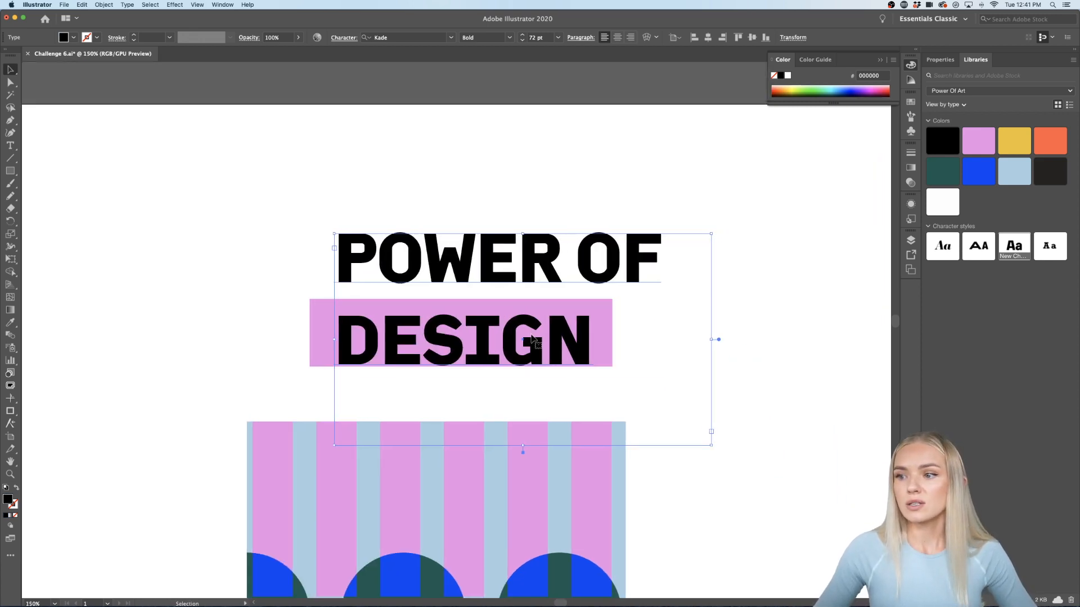
{"action": "left_click_drag", "start_coordinate": [520, 340], "coordinate": [340, 295]}
{"action": "scroll", "coordinate": [343, 302], "scroll_direction": "left", "scroll_amount": 1}
Step: Set the whole title to 24 pt so it fits on one line
{"action": "double_click", "coordinate": [343, 302]}
{"action": "key", "text": "super+a"}
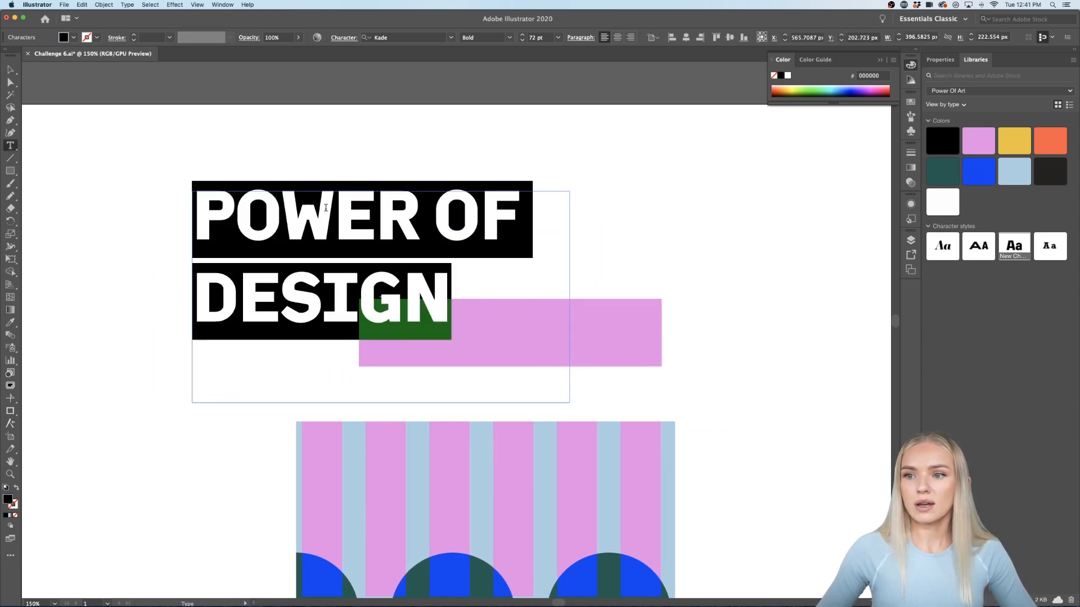
{"action": "left_click", "coordinate": [941, 60]}
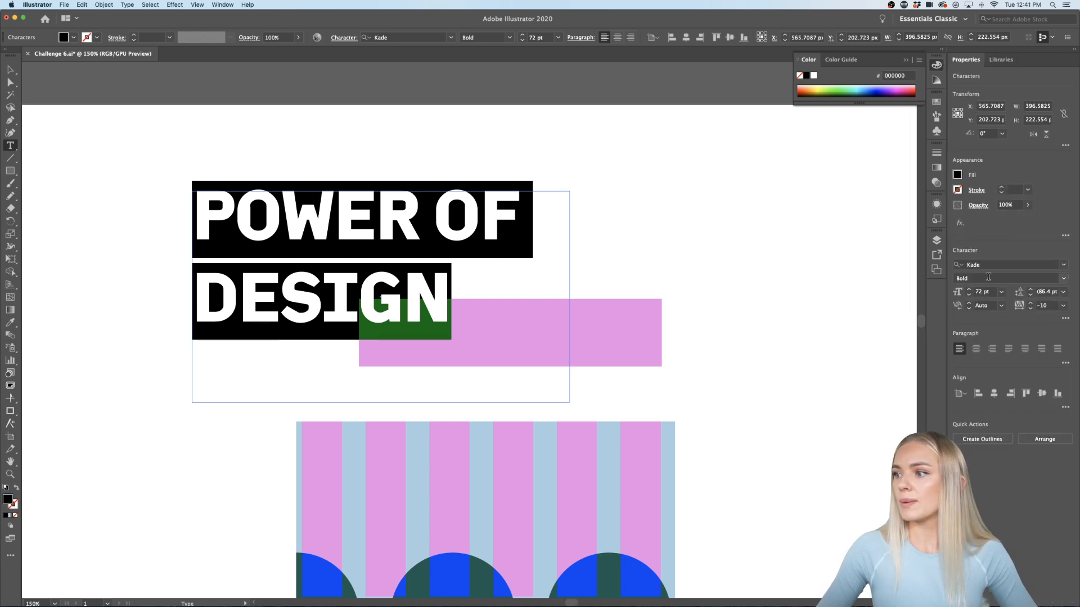
{"action": "left_click", "coordinate": [1002, 292]}
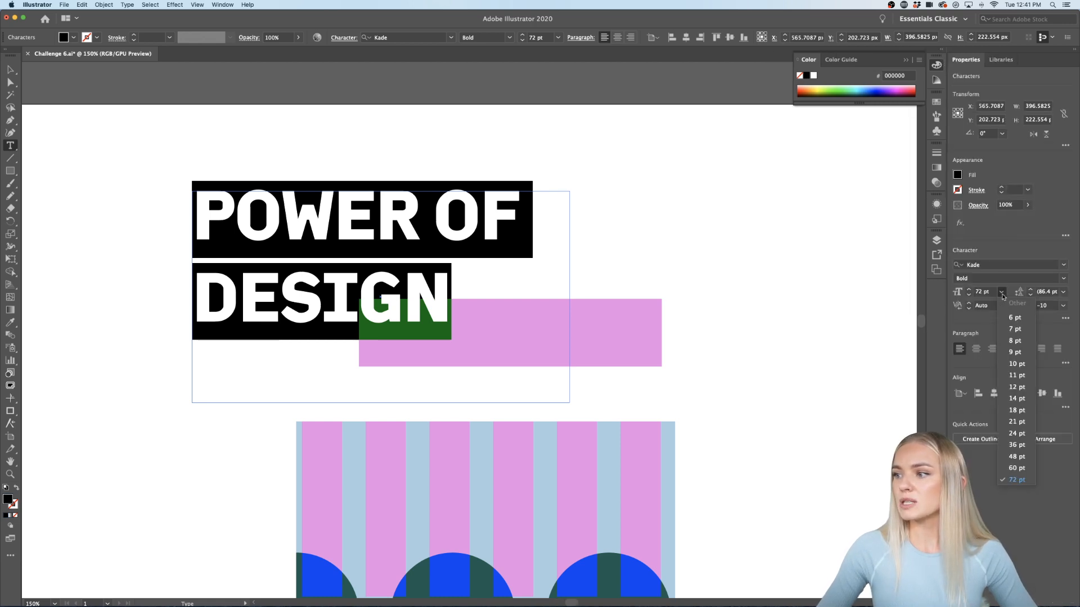
{"action": "left_click", "coordinate": [1015, 434]}
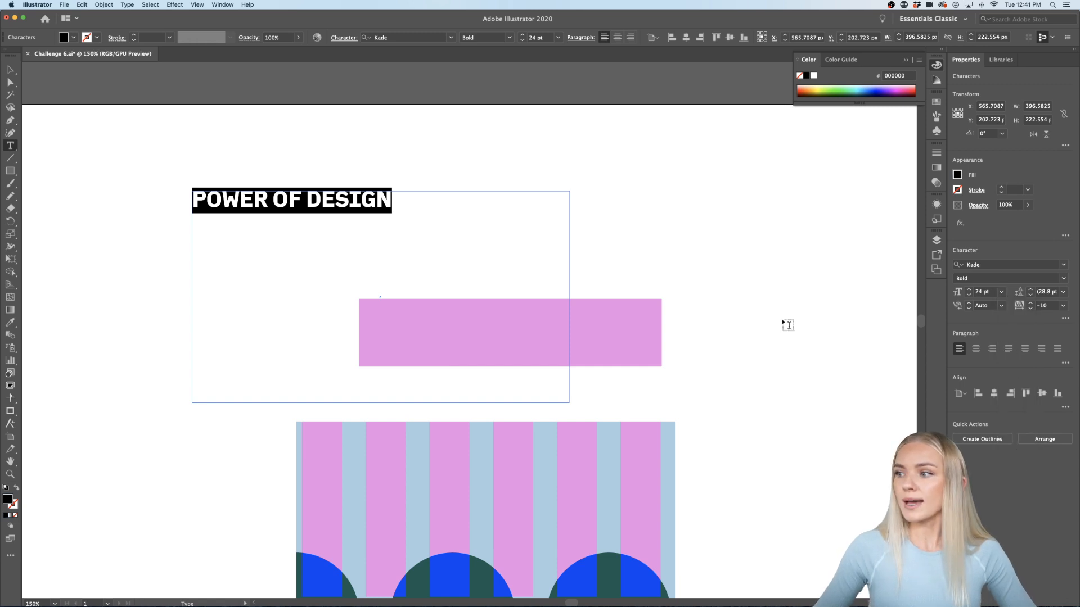
{"action": "key", "text": "Escape"}
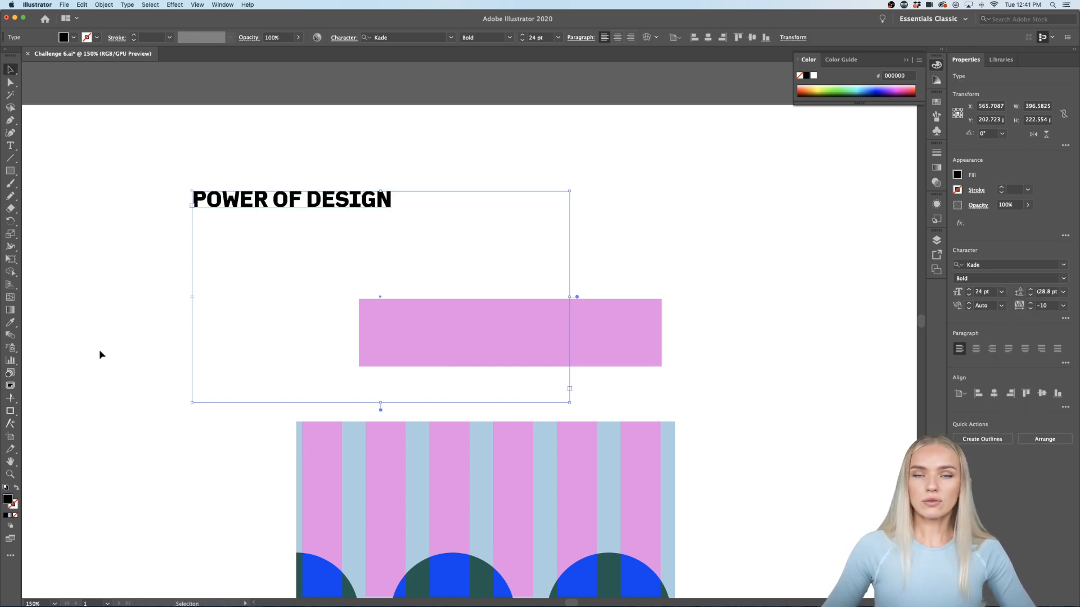
Step: Move the title onto the pink rectangle, convert it to outlines, and scale it up slightly
{"action": "left_click_drag", "start_coordinate": [344, 225], "coordinate": [578, 336]}
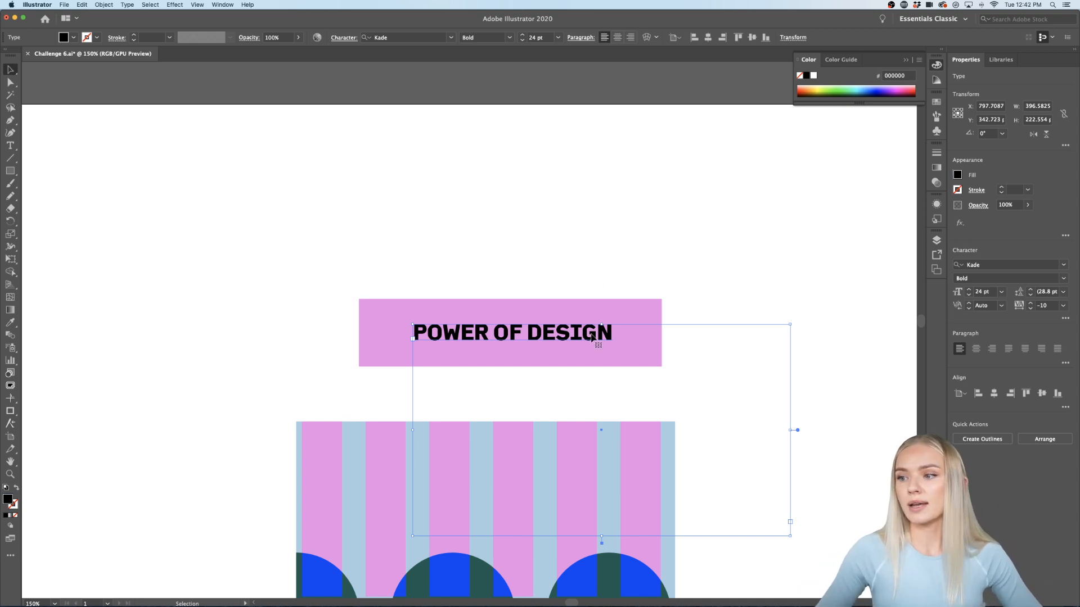
{"action": "key", "text": "super+shift+o"}
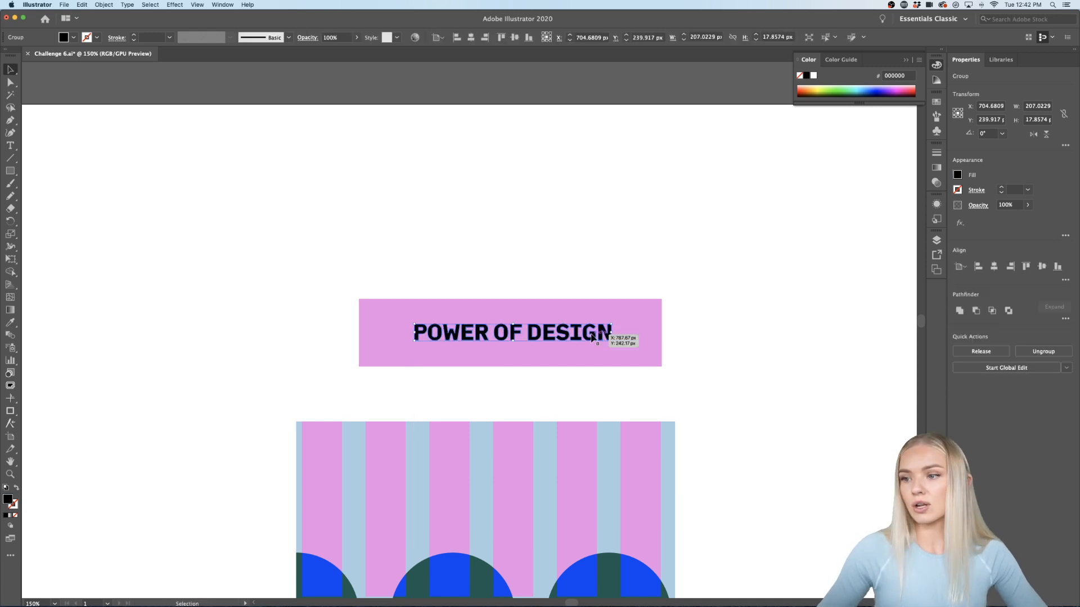
{"action": "left_click_drag", "start_coordinate": [612, 333], "coordinate": [642, 333]}
{"action": "scroll", "coordinate": [610, 337], "scroll_direction": "up", "scroll_amount": 10}
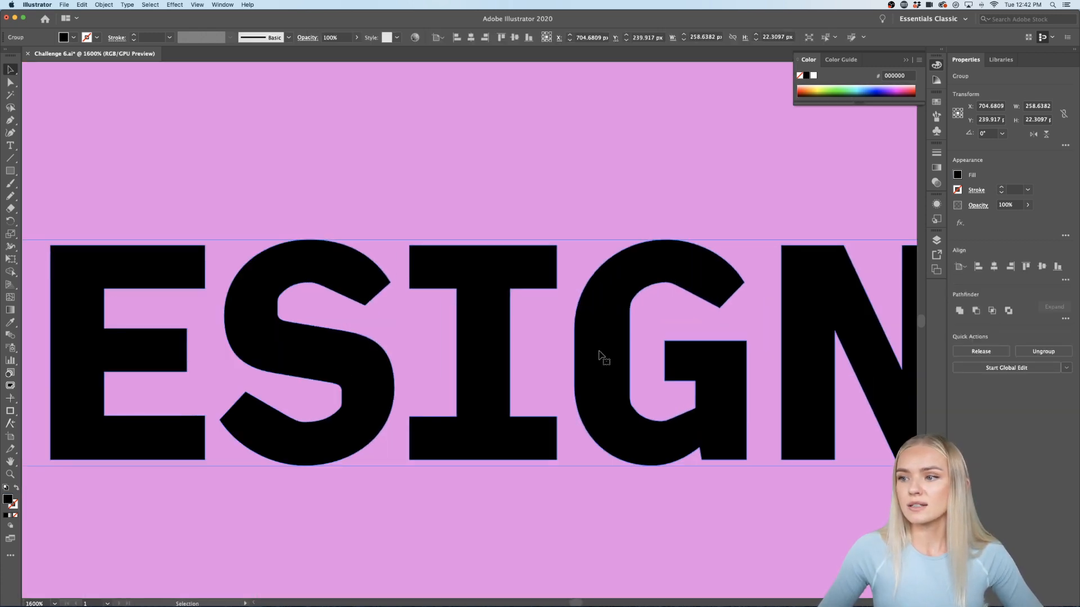
Step: Try moving the letter G with Direct Selection, undo the edits, and exit isolation mode
{"action": "double_click", "coordinate": [599, 352]}
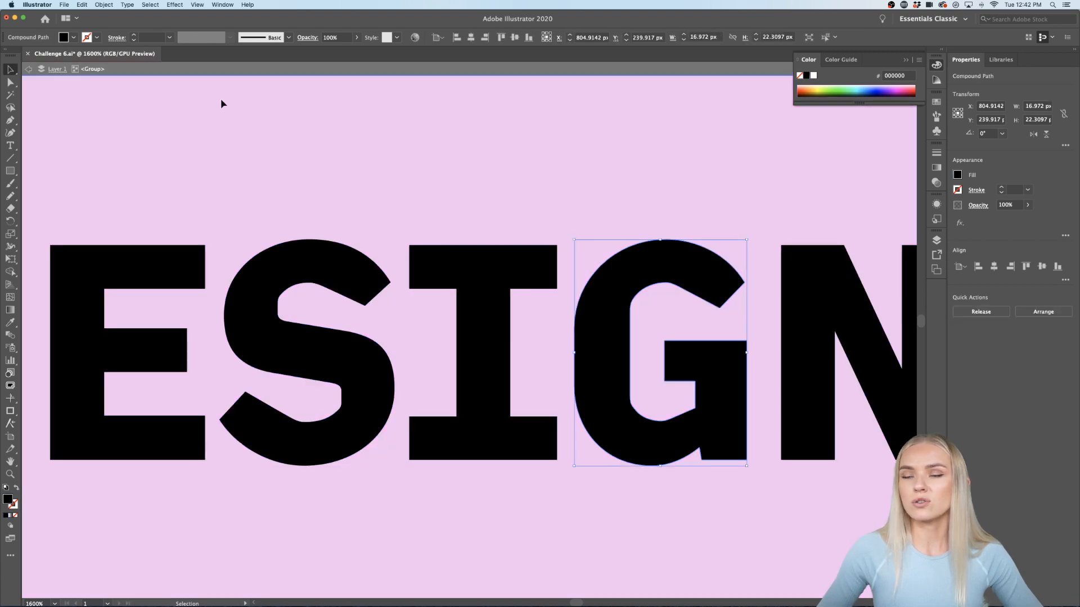
{"action": "left_click", "coordinate": [10, 83]}
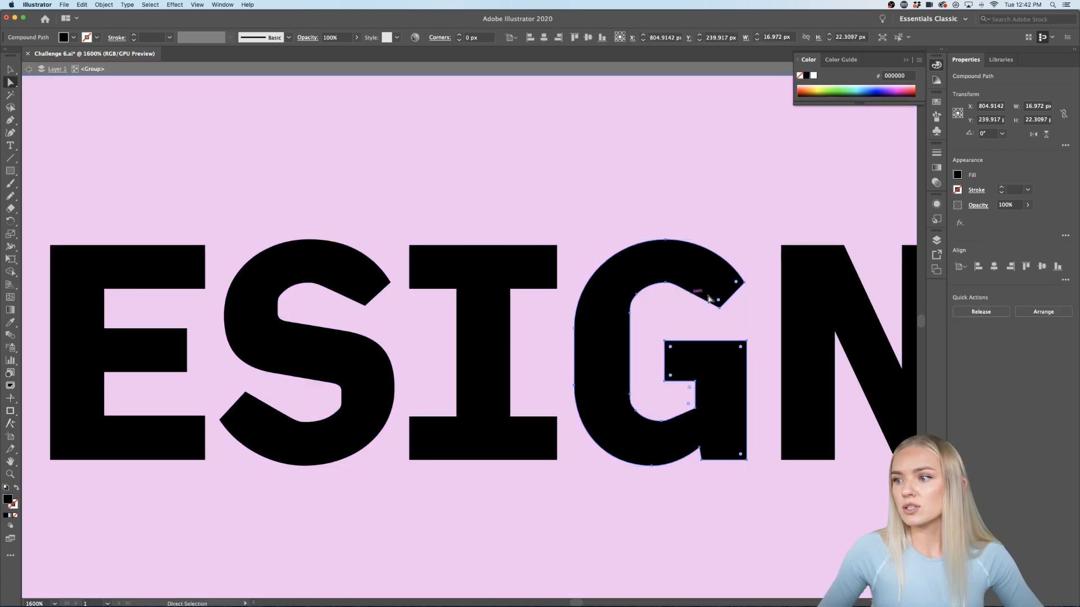
{"action": "scroll", "coordinate": [713, 295], "scroll_direction": "up", "scroll_amount": 2}
{"action": "scroll", "coordinate": [714, 294], "scroll_direction": "right", "scroll_amount": 2}
{"action": "scroll", "coordinate": [714, 294], "scroll_direction": "down", "scroll_amount": 1}
{"action": "left_click_drag", "start_coordinate": [562, 235], "coordinate": [564, 261]}
{"action": "key", "text": "super+z"}
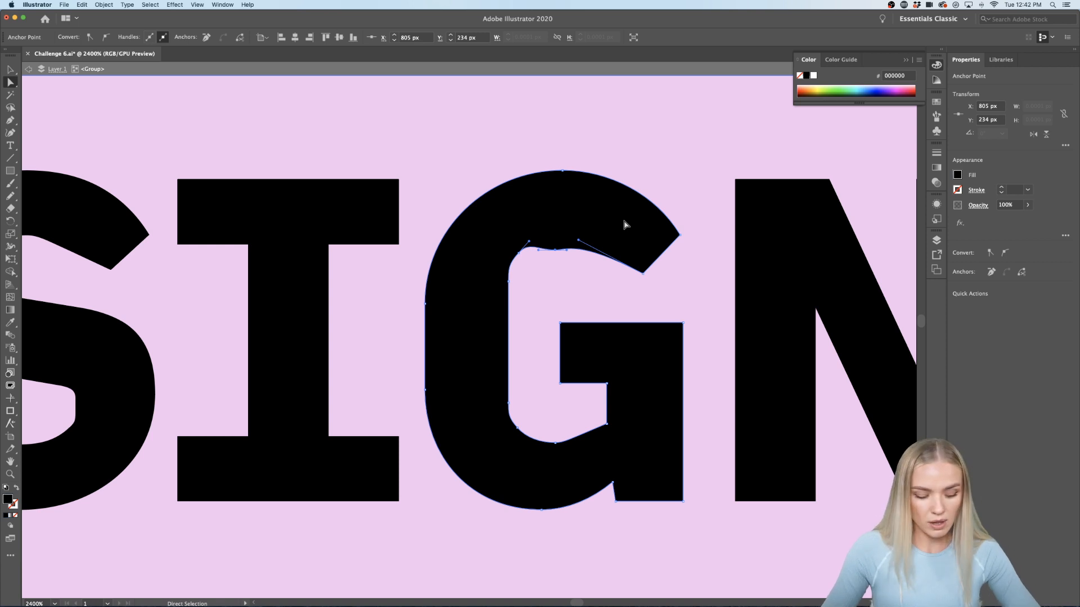
{"action": "key", "text": "super+z"}
{"action": "scroll", "coordinate": [623, 162], "scroll_direction": "down", "scroll_amount": 3}
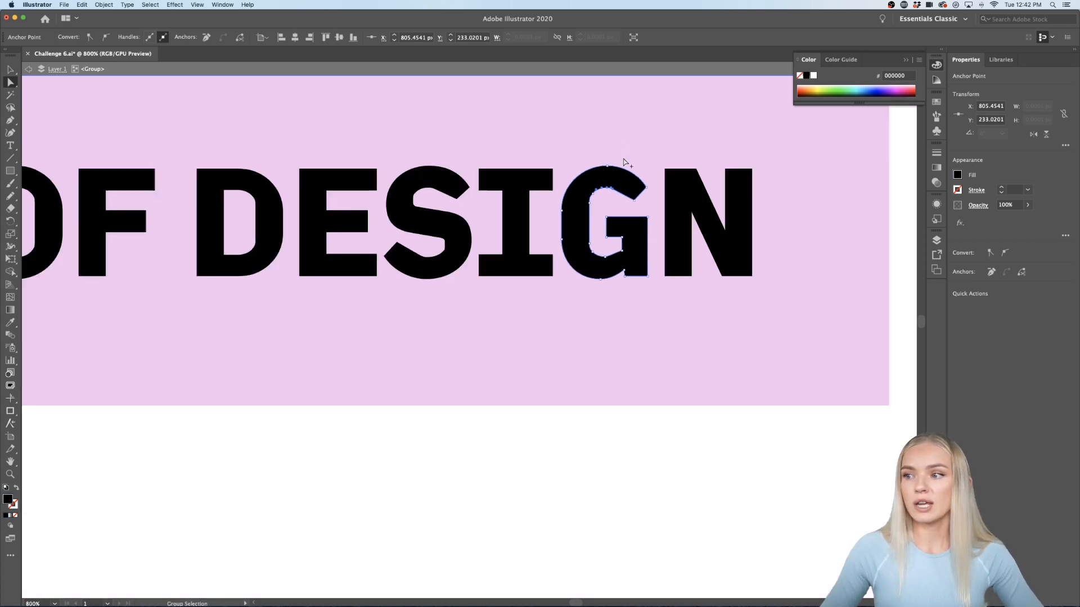
{"action": "scroll", "coordinate": [623, 162], "scroll_direction": "up", "scroll_amount": 2}
{"action": "scroll", "coordinate": [623, 162], "scroll_direction": "down", "scroll_amount": 4}
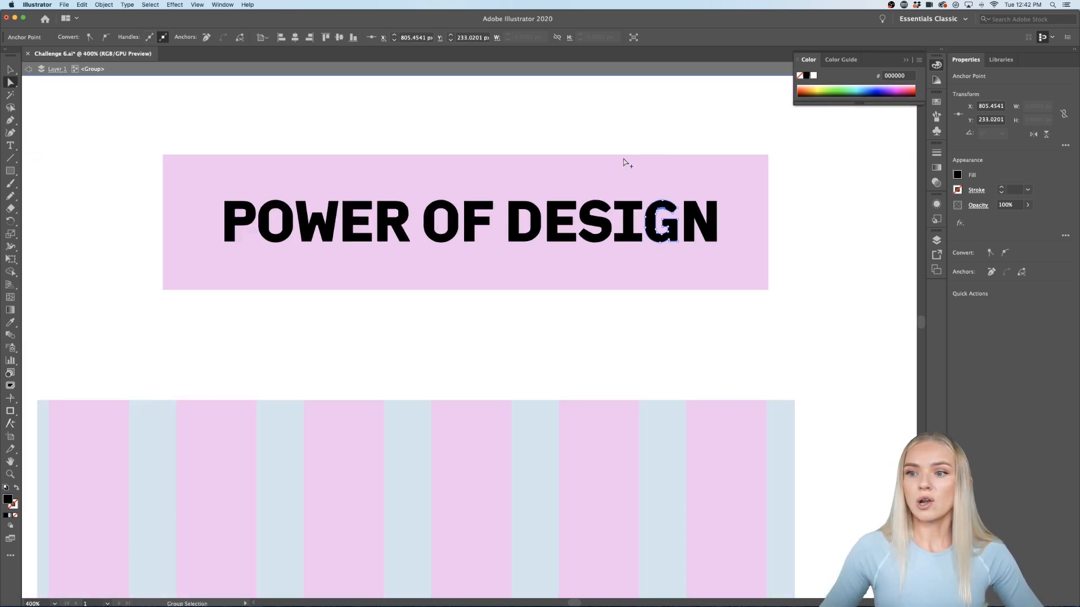
{"action": "key", "text": "v"}
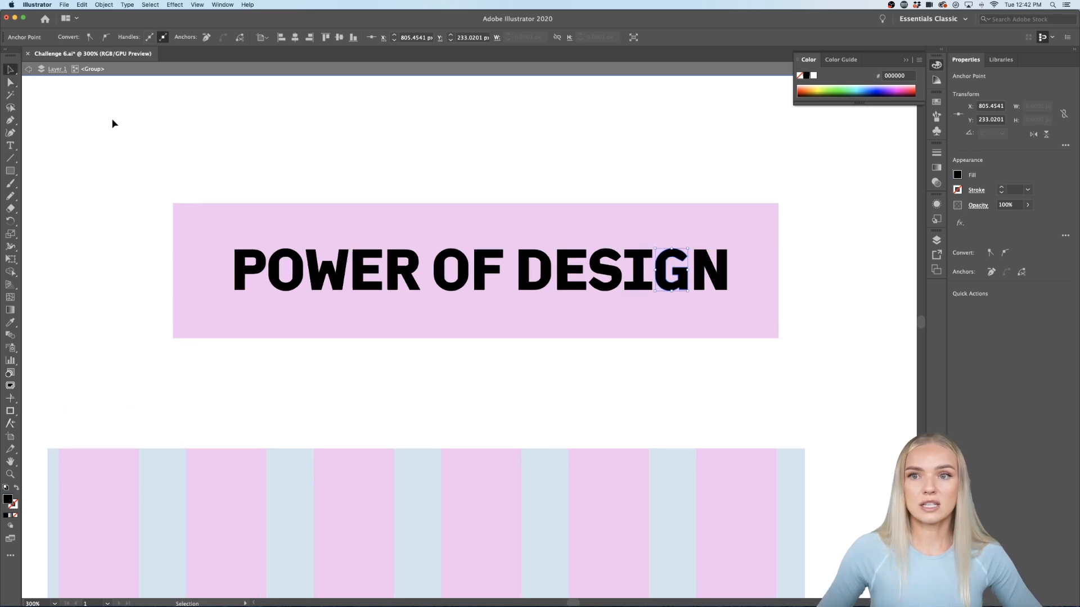
{"action": "double_click", "coordinate": [111, 119]}
Step: Select the outlined title and pink rectangle and apply Minus Front to knock out the letters
{"action": "scroll", "coordinate": [130, 134], "scroll_direction": "left", "scroll_amount": 1}
{"action": "scroll", "coordinate": [130, 134], "scroll_direction": "down", "scroll_amount": 2}
{"action": "scroll", "coordinate": [130, 134], "scroll_direction": "left", "scroll_amount": 3}
{"action": "scroll", "coordinate": [130, 134], "scroll_direction": "down", "scroll_amount": 1}
{"action": "scroll", "coordinate": [129, 138], "scroll_direction": "down", "scroll_amount": 1}
{"action": "scroll", "coordinate": [130, 137], "scroll_direction": "left", "scroll_amount": 1}
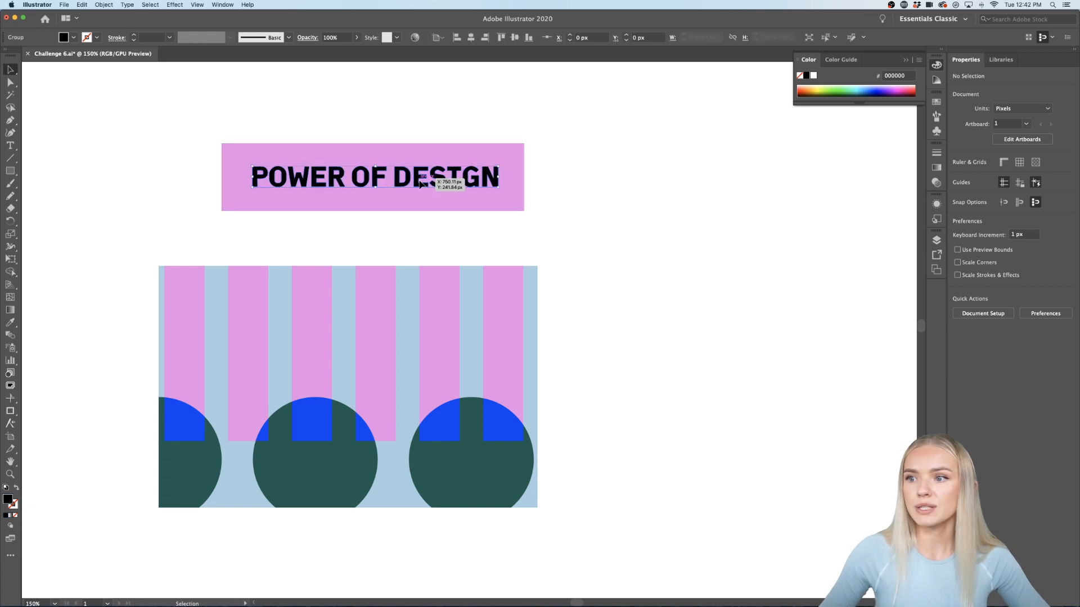
{"action": "left_click", "coordinate": [450, 178]}
{"action": "left_click", "coordinate": [486, 159], "text": "shift"}
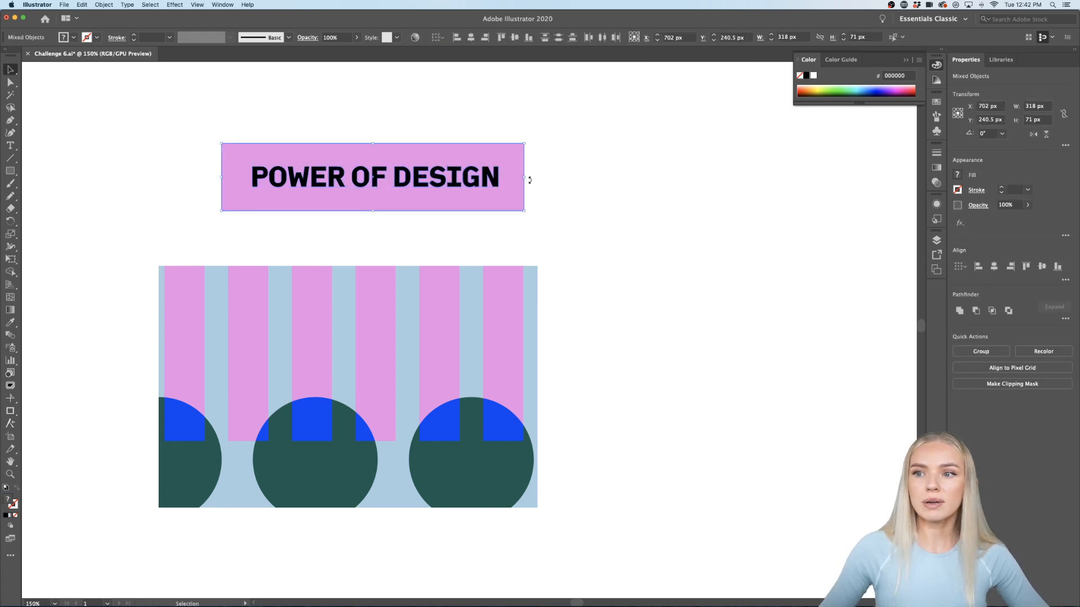
{"action": "left_click_drag", "start_coordinate": [550, 132], "coordinate": [373, 221]}
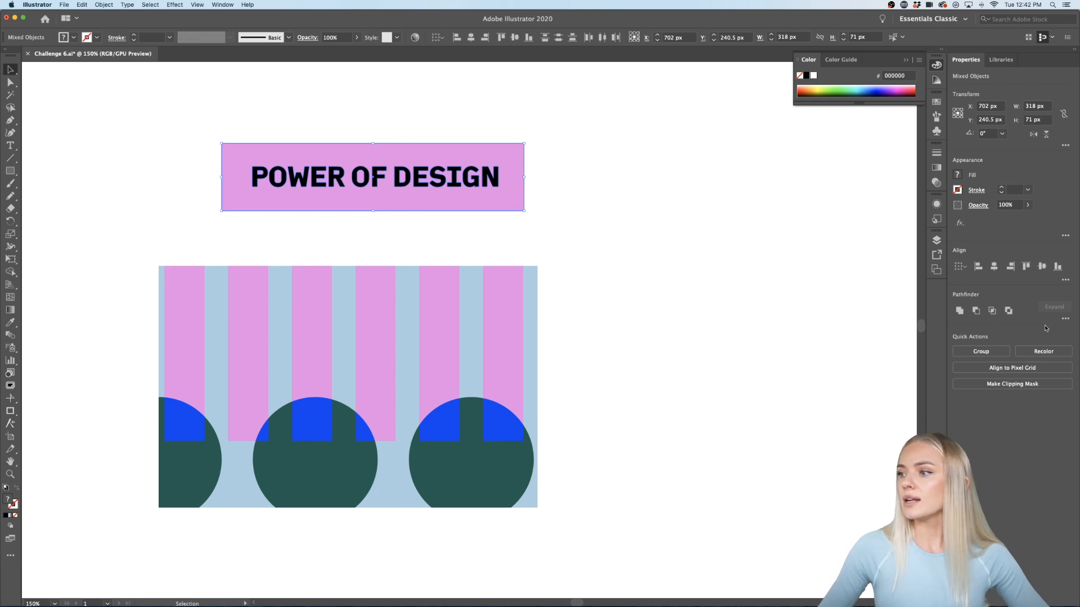
{"action": "left_click", "coordinate": [975, 310]}
{"action": "left_click", "coordinate": [680, 262]}
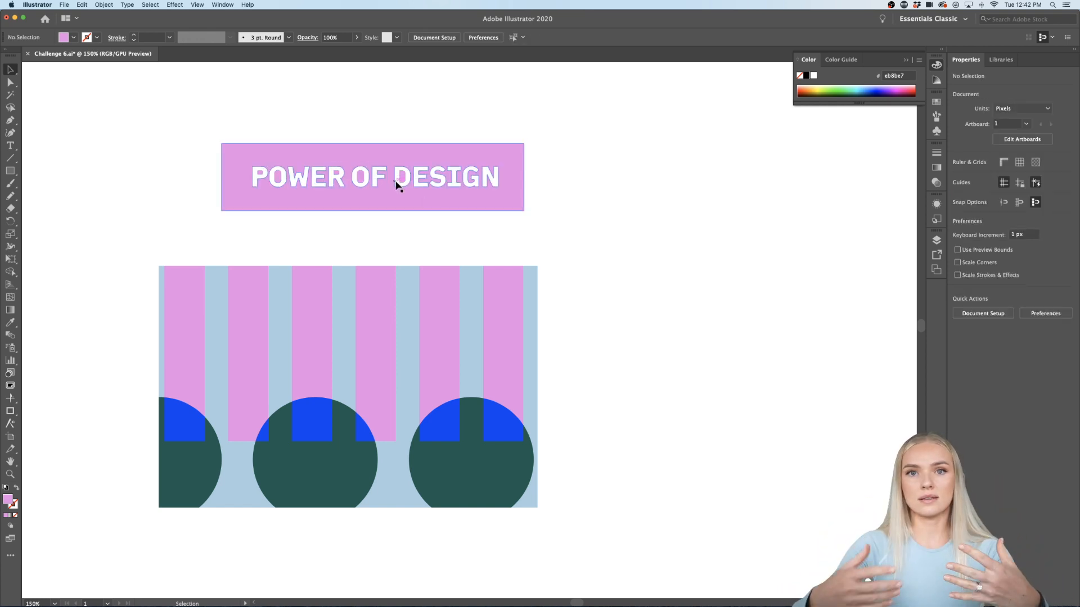
Step: Place the knocked-out title panel on the striped card and widen it to the right
{"action": "left_click_drag", "start_coordinate": [462, 201], "coordinate": [452, 405]}
{"action": "key", "text": "super+shift+a"}
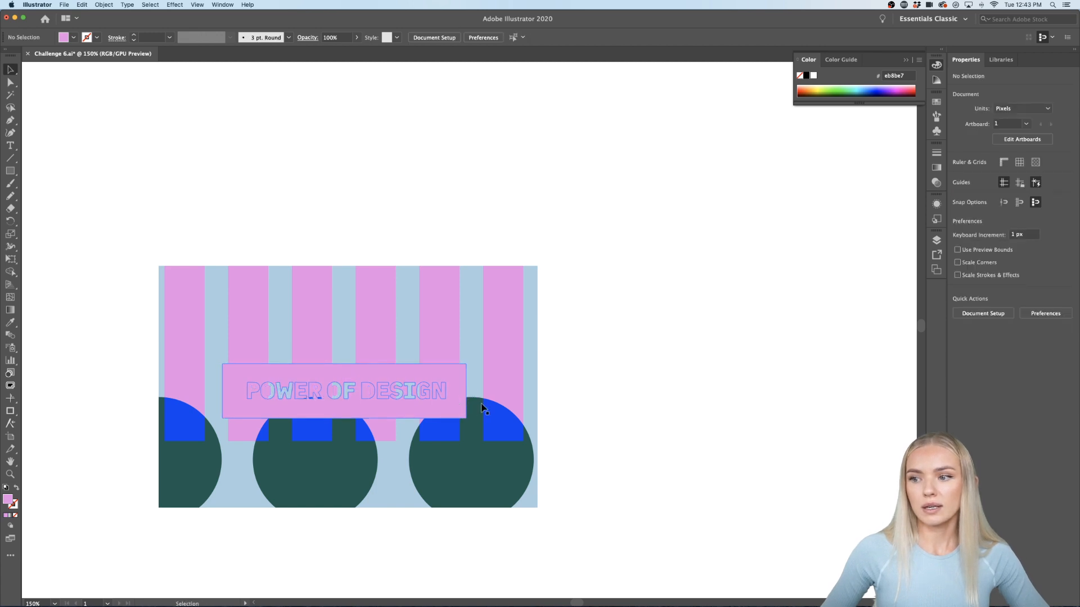
{"action": "left_click", "coordinate": [441, 405]}
{"action": "left_click_drag", "start_coordinate": [466, 392], "coordinate": [476, 392]}
{"action": "left_click", "coordinate": [636, 414]}
Step: Marquee-select all the card artwork and apply a Pathfinder merge to divide it into pieces
{"action": "scroll", "coordinate": [557, 460], "scroll_direction": "left", "scroll_amount": 3}
{"action": "scroll", "coordinate": [557, 463], "scroll_direction": "down", "scroll_amount": 2}
{"action": "left_click_drag", "start_coordinate": [716, 203], "coordinate": [231, 481]}
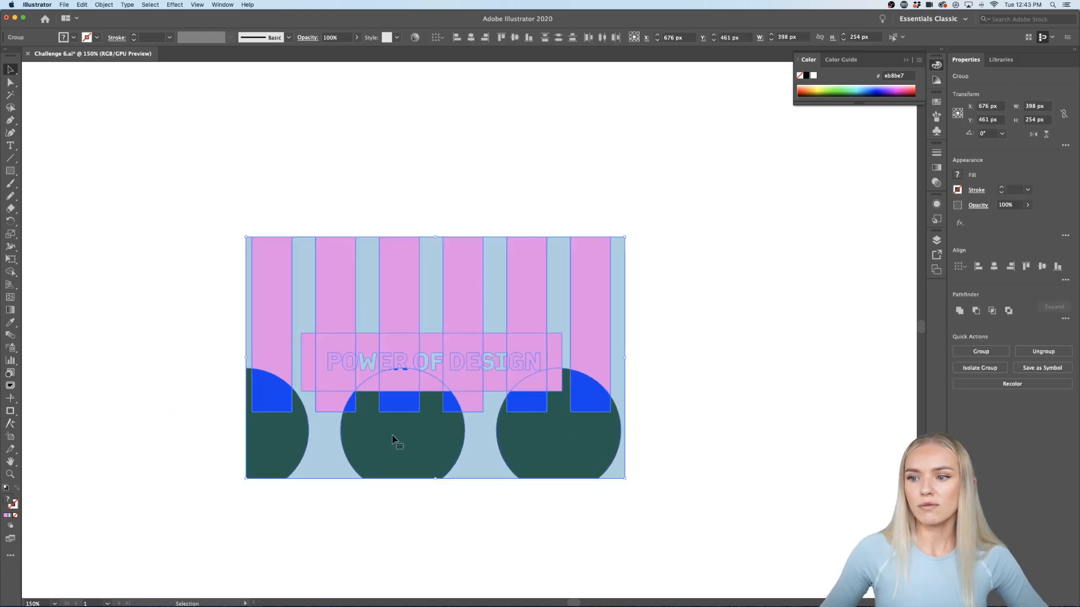
{"action": "left_click", "coordinate": [1065, 318]}
{"action": "left_click", "coordinate": [956, 375]}
{"action": "left_click", "coordinate": [645, 389]}
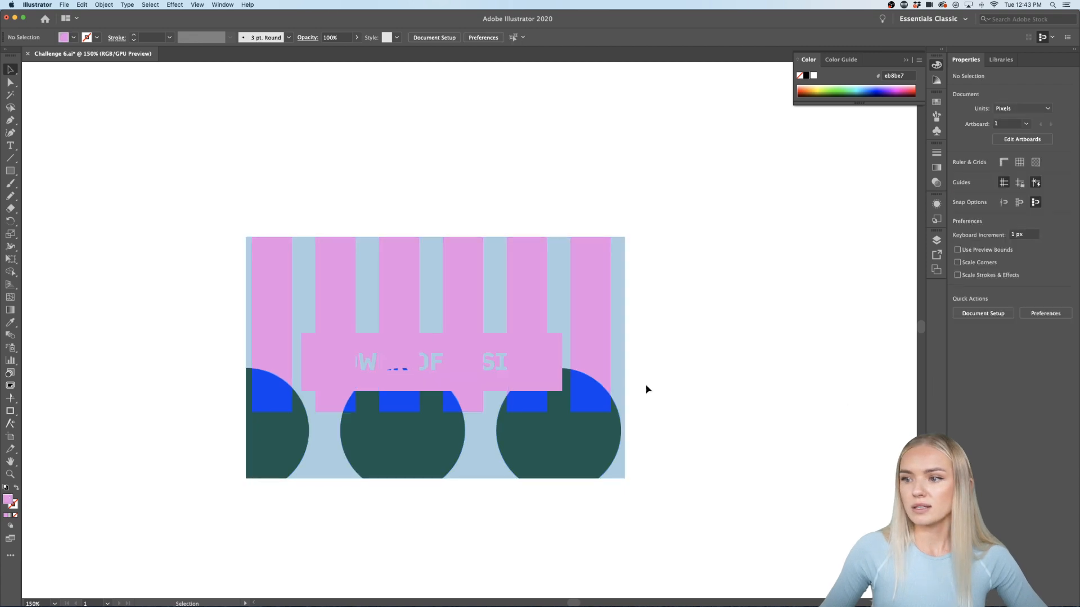
{"action": "scroll", "coordinate": [498, 382], "scroll_direction": "up", "scroll_amount": 4}
{"action": "left_click", "coordinate": [504, 393]}
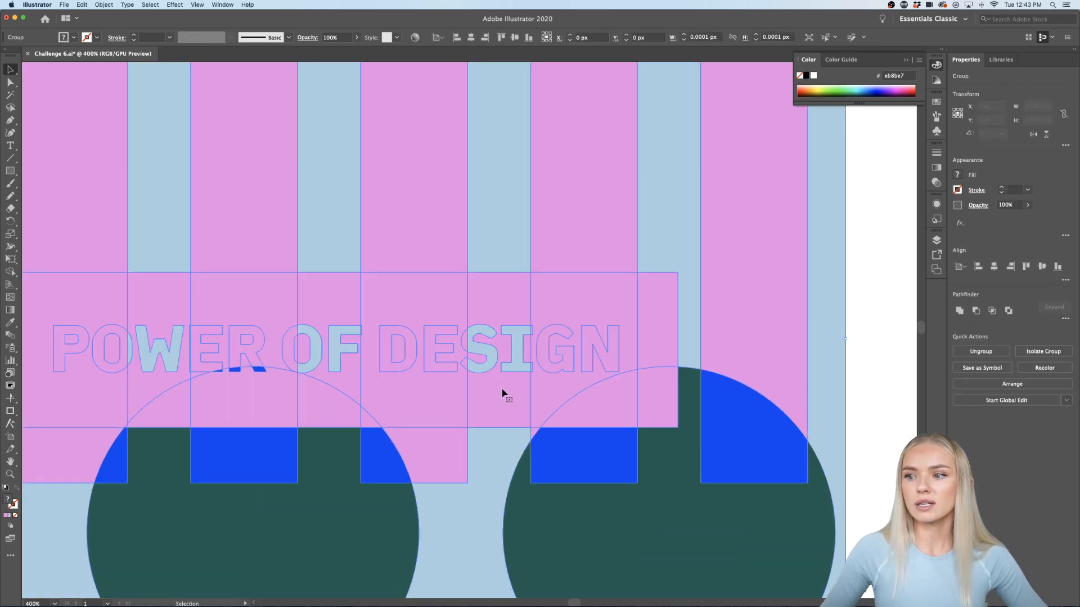
Step: Fill the first pink piece and the block behind DE with yellow #ECC42F
{"action": "double_click", "coordinate": [583, 285]}
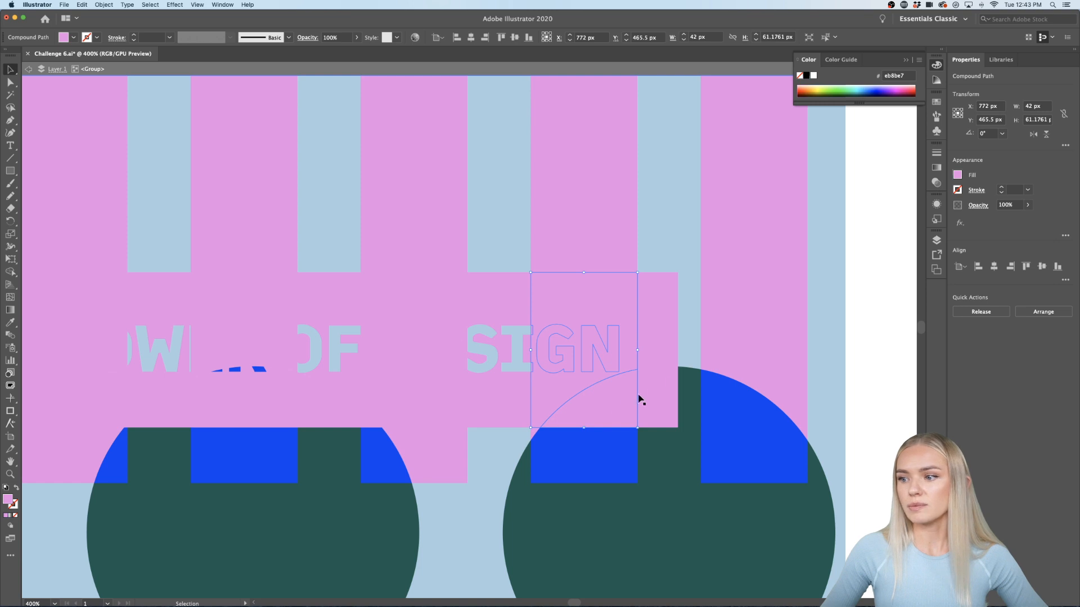
{"action": "left_click", "coordinate": [1000, 59]}
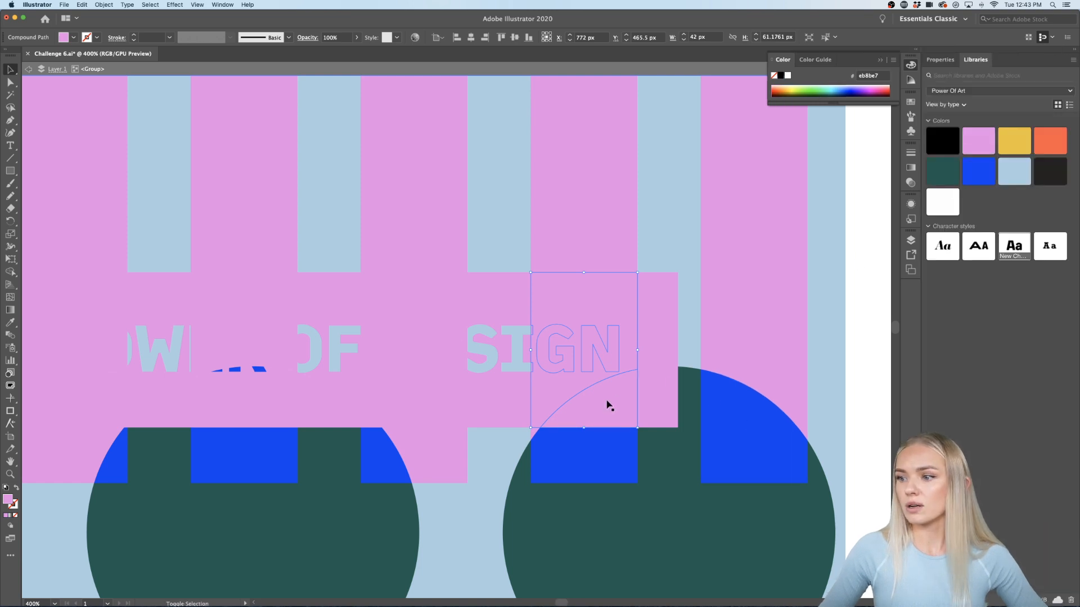
{"action": "left_click", "coordinate": [633, 404], "text": "shift"}
{"action": "left_click", "coordinate": [1013, 140]}
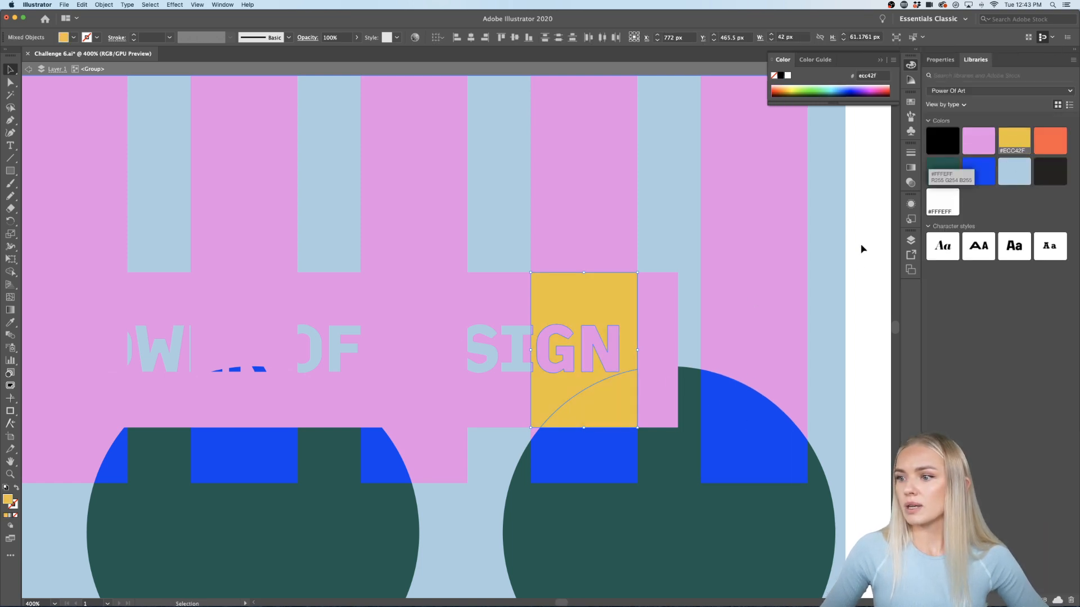
{"action": "scroll", "coordinate": [672, 364], "scroll_direction": "left", "scroll_amount": 5}
{"action": "left_click", "coordinate": [528, 399]}
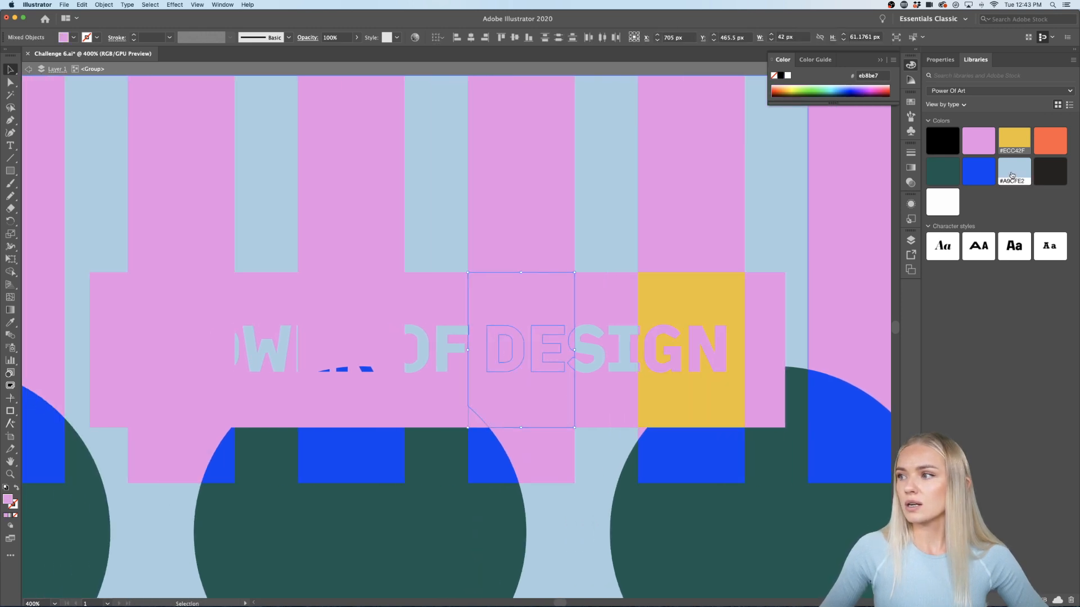
{"action": "left_click", "coordinate": [1014, 140]}
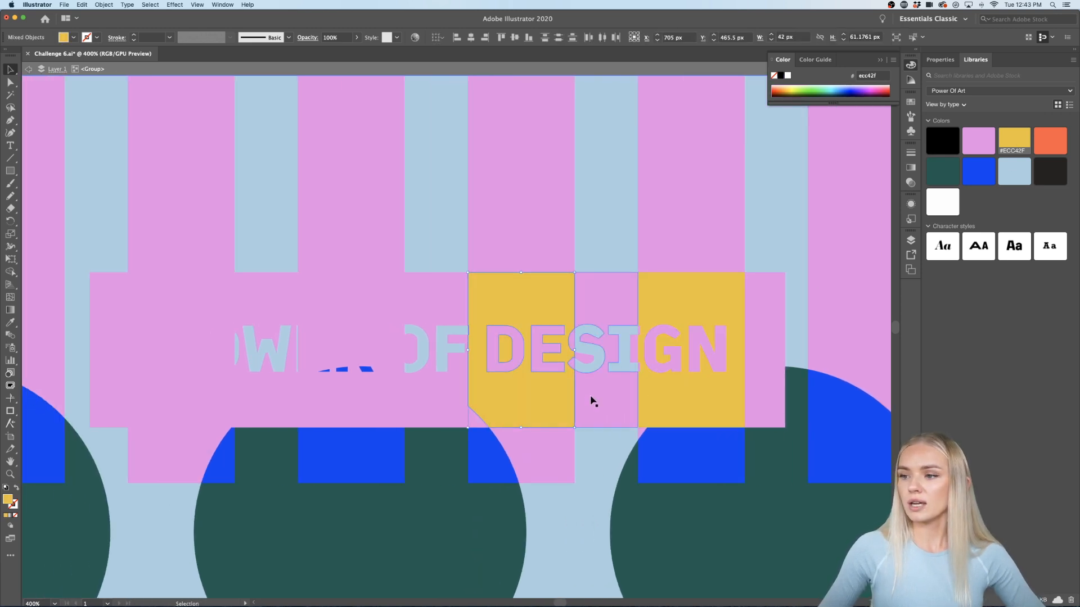
Step: Fill the pink block behind the ER letters with yellow #ECC42F
{"action": "scroll", "coordinate": [590, 398], "scroll_direction": "left", "scroll_amount": 5}
{"action": "left_click", "coordinate": [465, 298]}
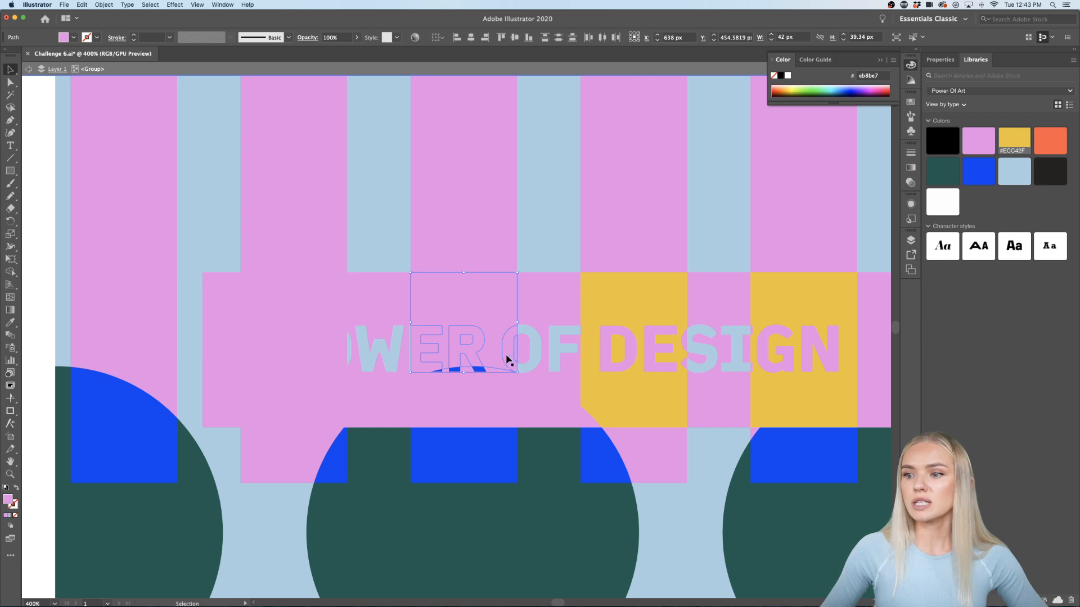
{"action": "left_click", "coordinate": [1017, 141]}
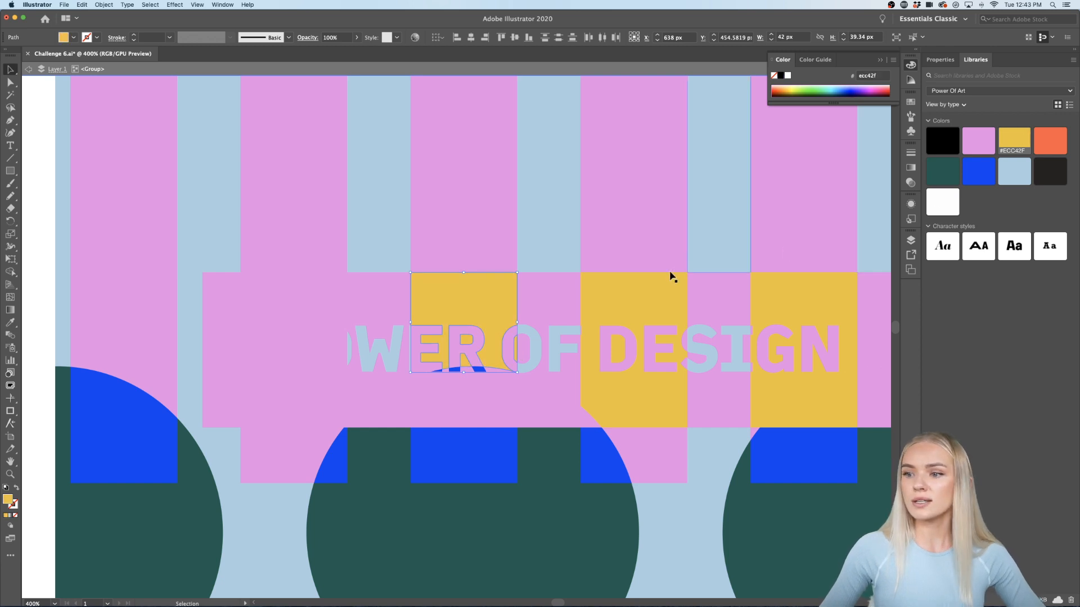
{"action": "scroll", "coordinate": [473, 404], "scroll_direction": "down", "scroll_amount": 1}
{"action": "left_click", "coordinate": [472, 404]}
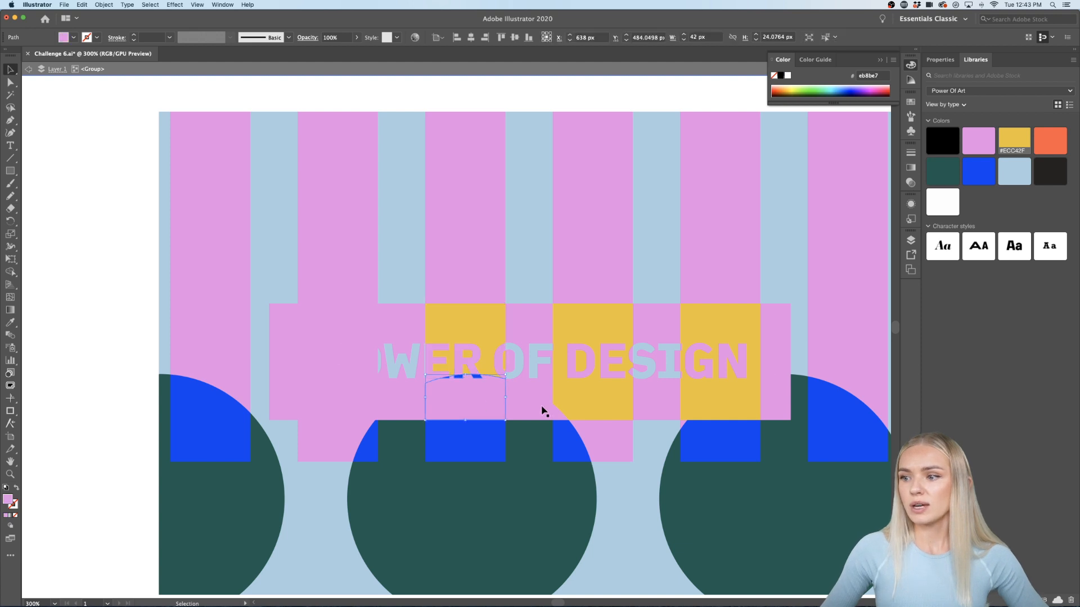
{"action": "left_click", "coordinate": [627, 499]}
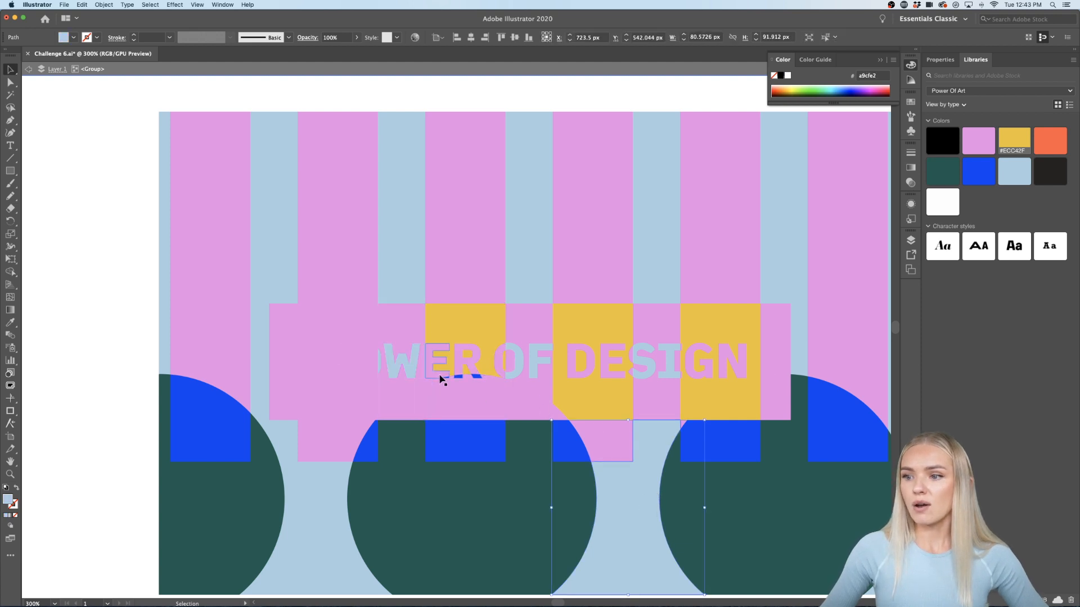
Step: Turn the rectangle behind PO and the letter P yellow #ECC42F
{"action": "left_click", "coordinate": [328, 405]}
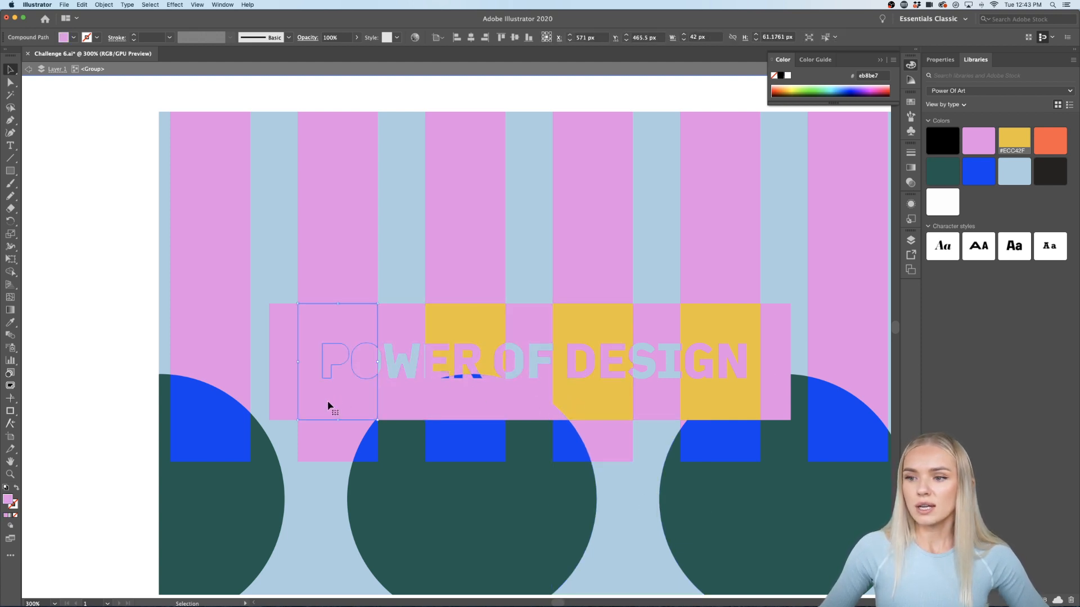
{"action": "left_click", "coordinate": [1014, 141]}
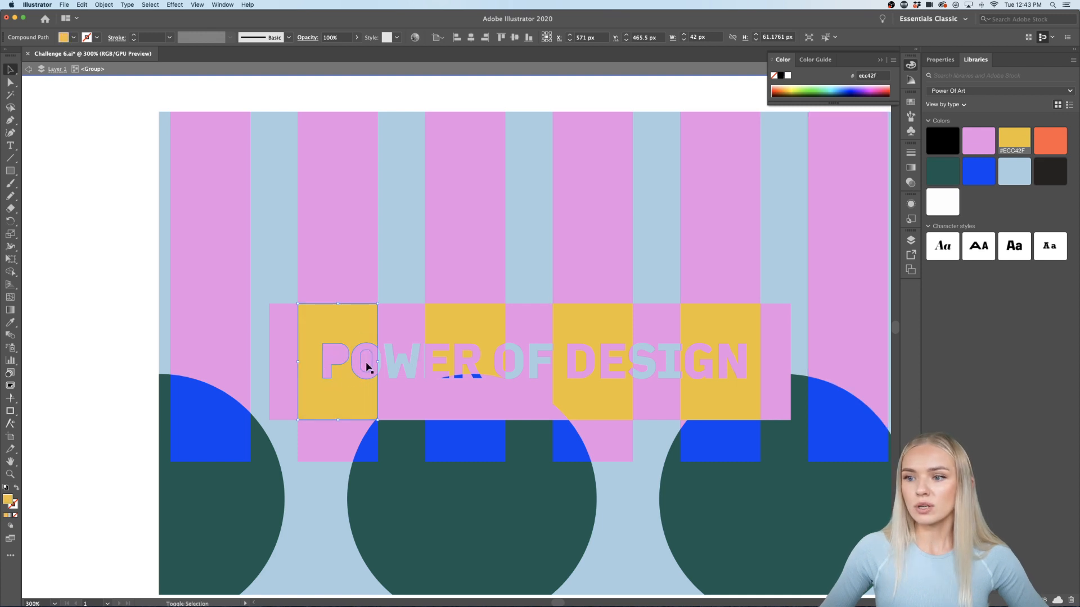
{"action": "left_click", "coordinate": [332, 364], "text": "shift"}
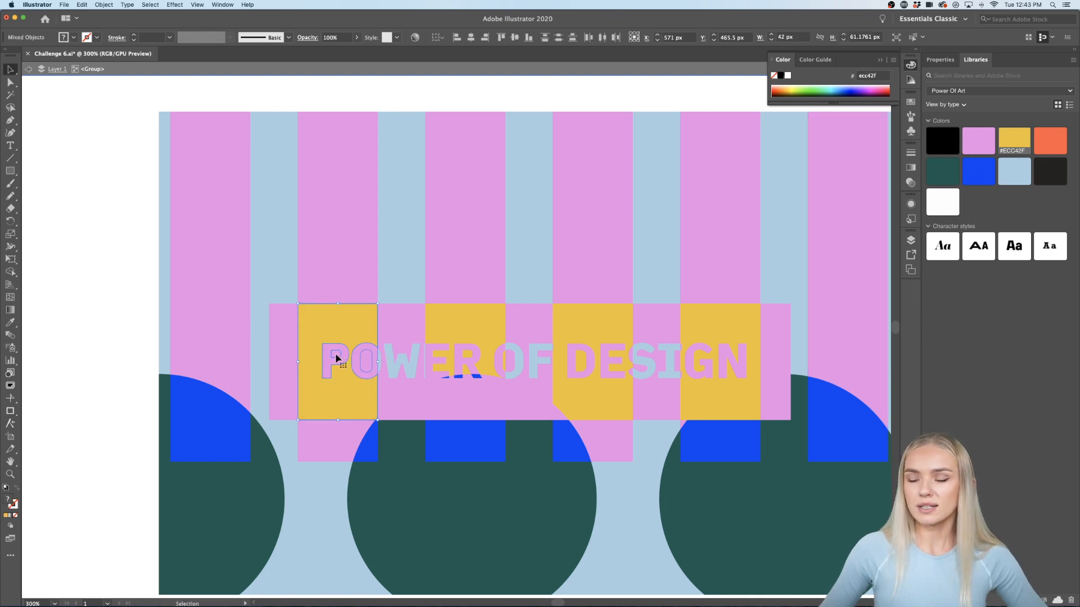
{"action": "left_click", "coordinate": [1018, 141]}
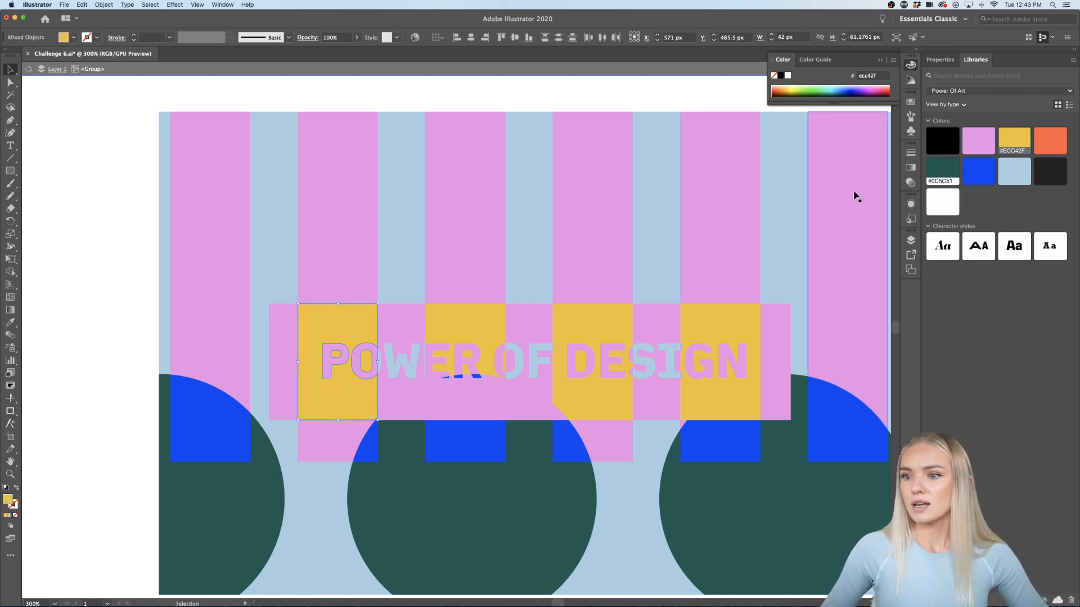
{"action": "left_click", "coordinate": [143, 312]}
{"action": "scroll", "coordinate": [142, 310], "scroll_direction": "down", "scroll_amount": 2}
{"action": "scroll", "coordinate": [143, 310], "scroll_direction": "left", "scroll_amount": 2}
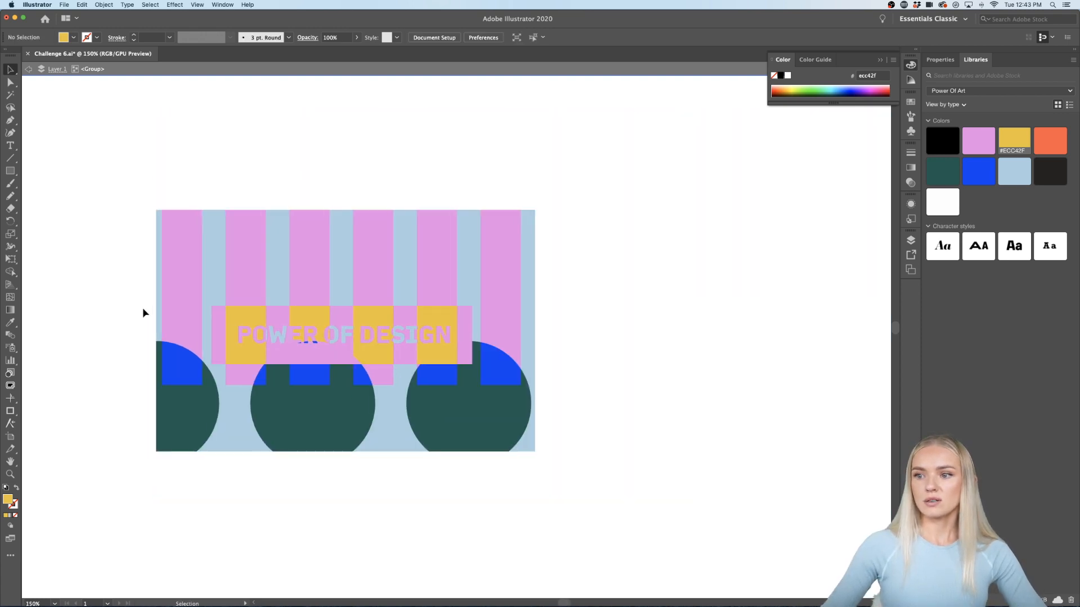
Step: Recolour the three small blue slivers under ER with light blue #A9CFE2
{"action": "scroll", "coordinate": [334, 363], "scroll_direction": "up", "scroll_amount": 3}
{"action": "scroll", "coordinate": [334, 363], "scroll_direction": "right", "scroll_amount": 2}
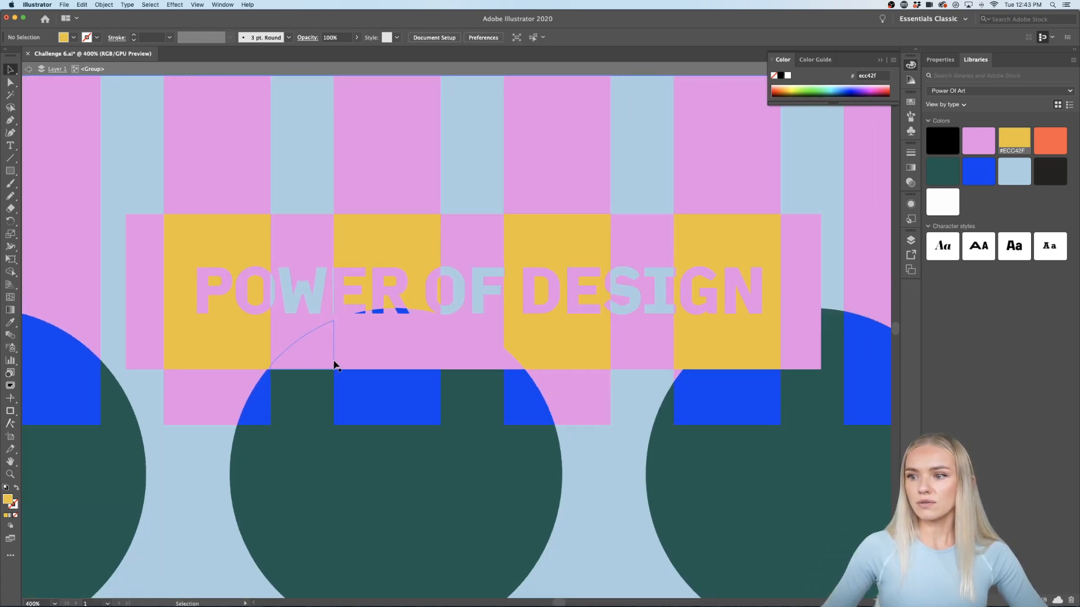
{"action": "left_click", "coordinate": [404, 313]}
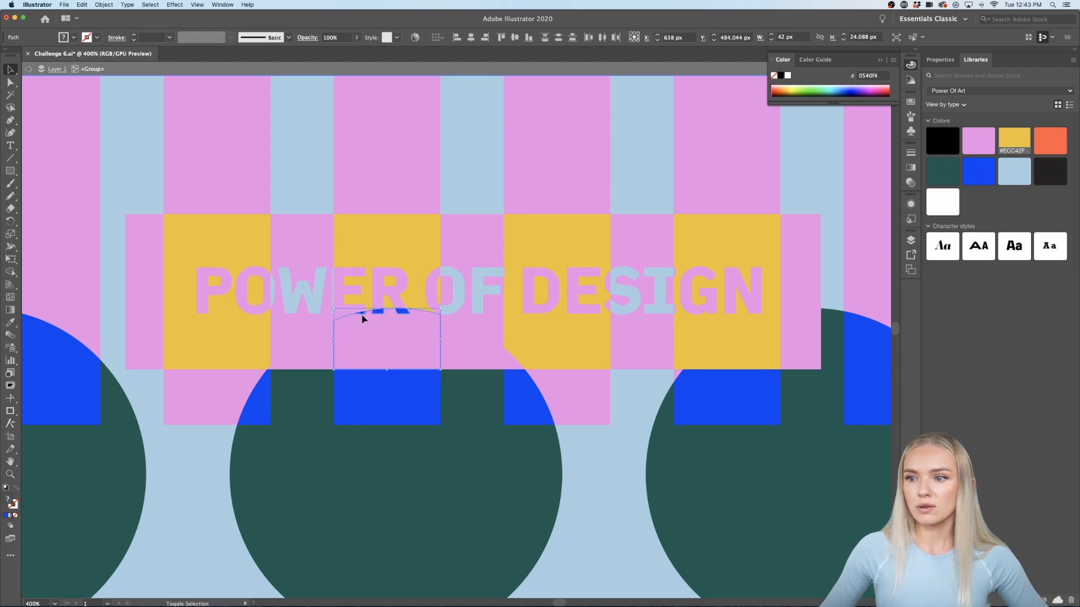
{"action": "scroll", "coordinate": [370, 315], "scroll_direction": "up", "scroll_amount": 6}
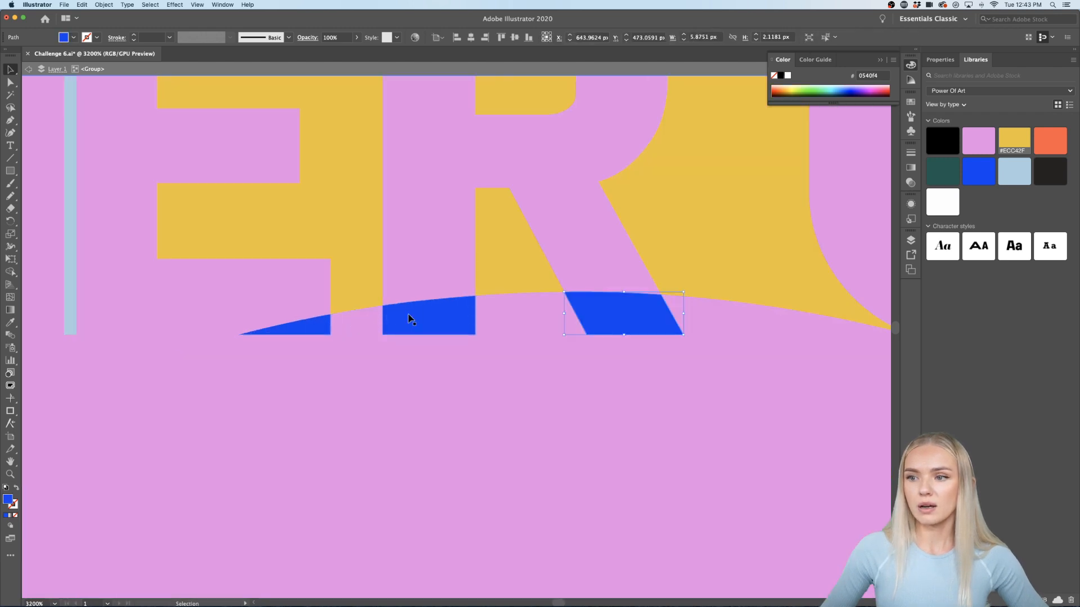
{"action": "left_click", "coordinate": [410, 319], "text": "shift"}
{"action": "left_click", "coordinate": [327, 325], "text": "shift"}
{"action": "scroll", "coordinate": [326, 325], "scroll_direction": "down", "scroll_amount": 5}
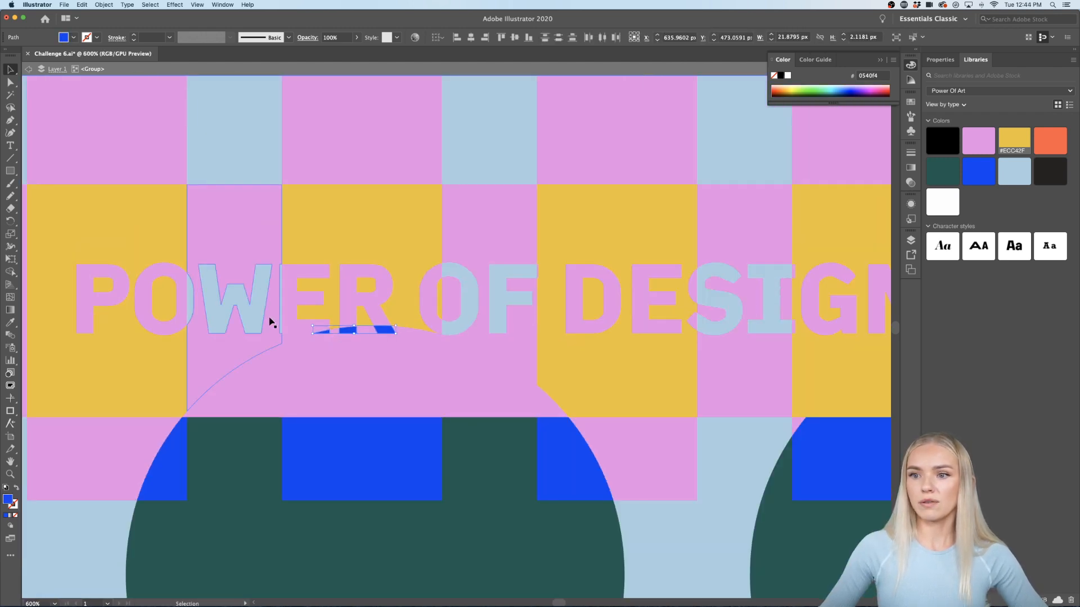
{"action": "left_click", "coordinate": [1011, 165]}
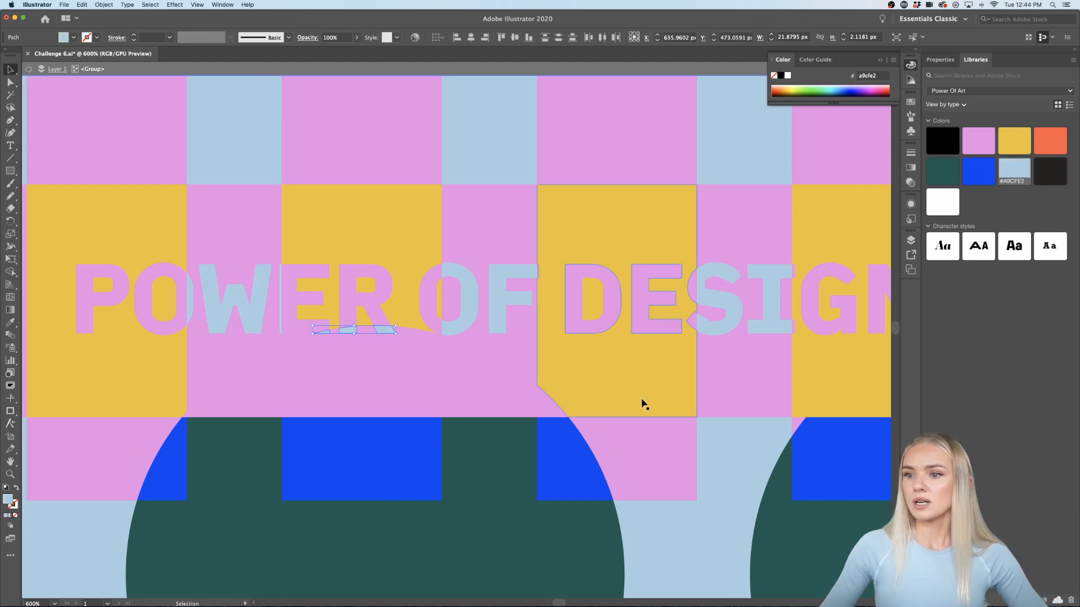
{"action": "scroll", "coordinate": [642, 400], "scroll_direction": "down", "scroll_amount": 3}
{"action": "scroll", "coordinate": [815, 390], "scroll_direction": "right", "scroll_amount": 5}
{"action": "left_click", "coordinate": [814, 390]}
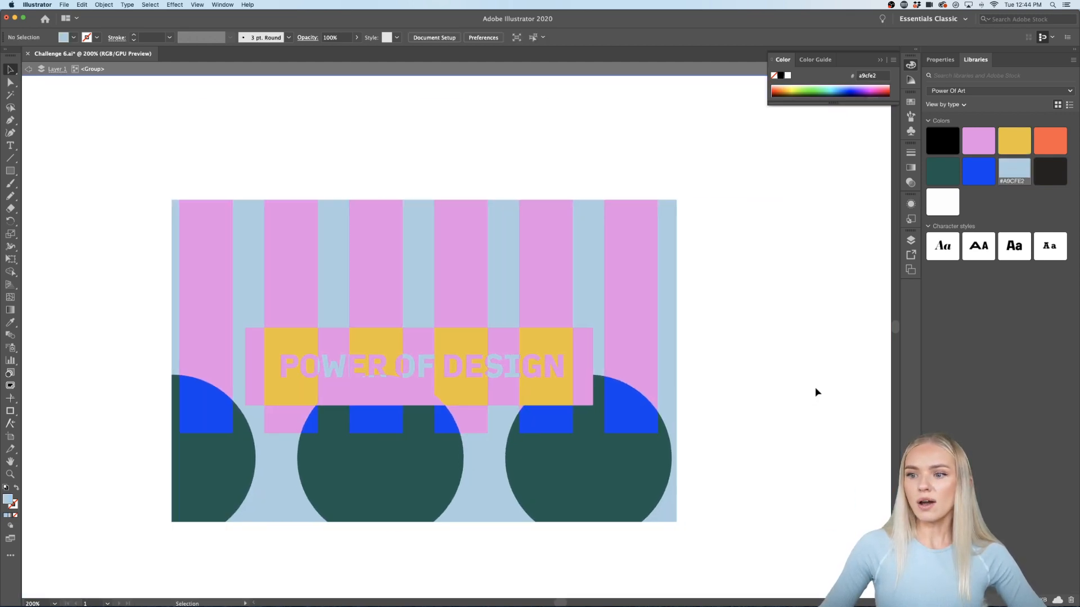
{"action": "scroll", "coordinate": [817, 392], "scroll_direction": "down", "scroll_amount": 1}
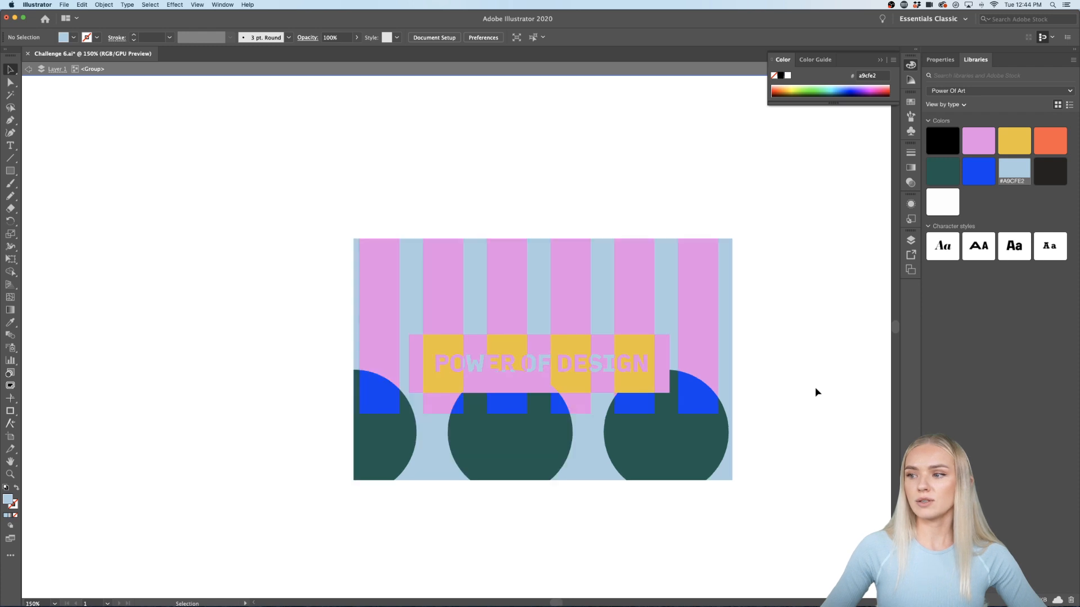
{"action": "scroll", "coordinate": [816, 392], "scroll_direction": "right", "scroll_amount": 4}
{"action": "scroll", "coordinate": [816, 392], "scroll_direction": "down", "scroll_amount": 1}
{"action": "scroll", "coordinate": [816, 392], "scroll_direction": "right", "scroll_amount": 4}
{"action": "left_click", "coordinate": [524, 311]}
{"action": "left_click", "coordinate": [493, 305], "text": "shift"}
{"action": "left_click", "coordinate": [443, 304], "text": "shift"}
{"action": "left_click", "coordinate": [410, 306], "text": "shift"}
{"action": "left_click", "coordinate": [361, 313], "text": "shift"}
{"action": "left_click", "coordinate": [357, 391], "text": "shift"}
{"action": "left_click", "coordinate": [429, 389], "text": "shift"}
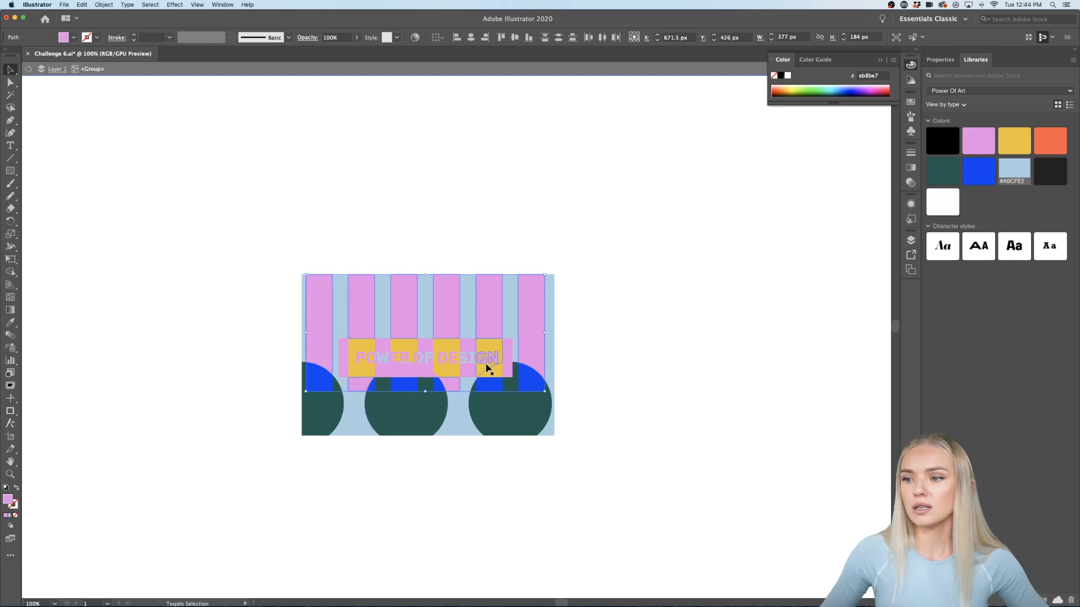
{"action": "left_click", "coordinate": [988, 172]}
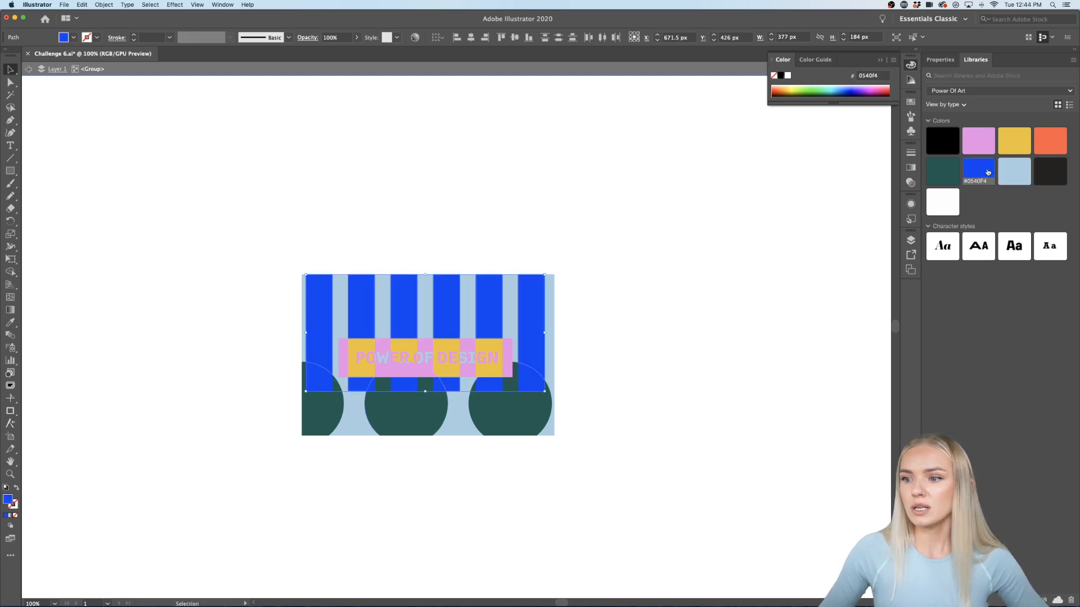
{"action": "left_click", "coordinate": [942, 171]}
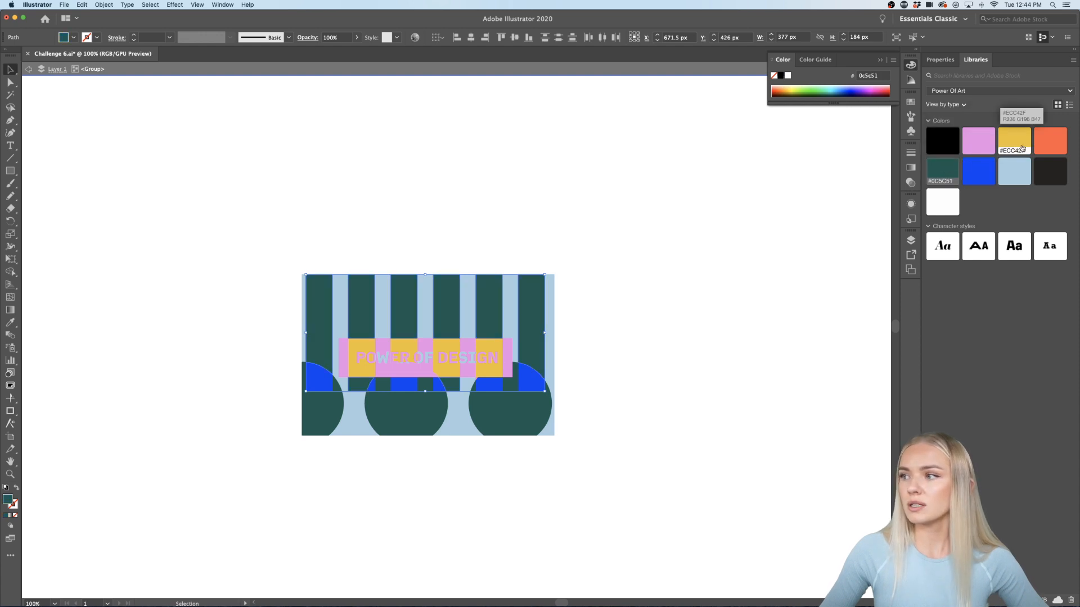
{"action": "left_click", "coordinate": [1050, 140]}
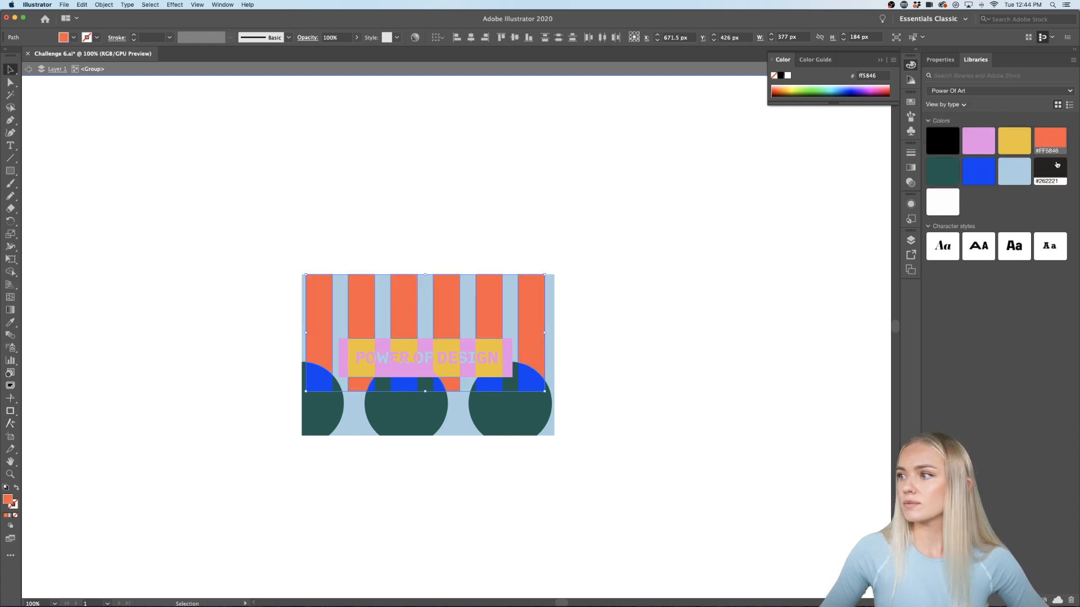
{"action": "left_click", "coordinate": [978, 140]}
{"action": "left_click", "coordinate": [628, 361]}
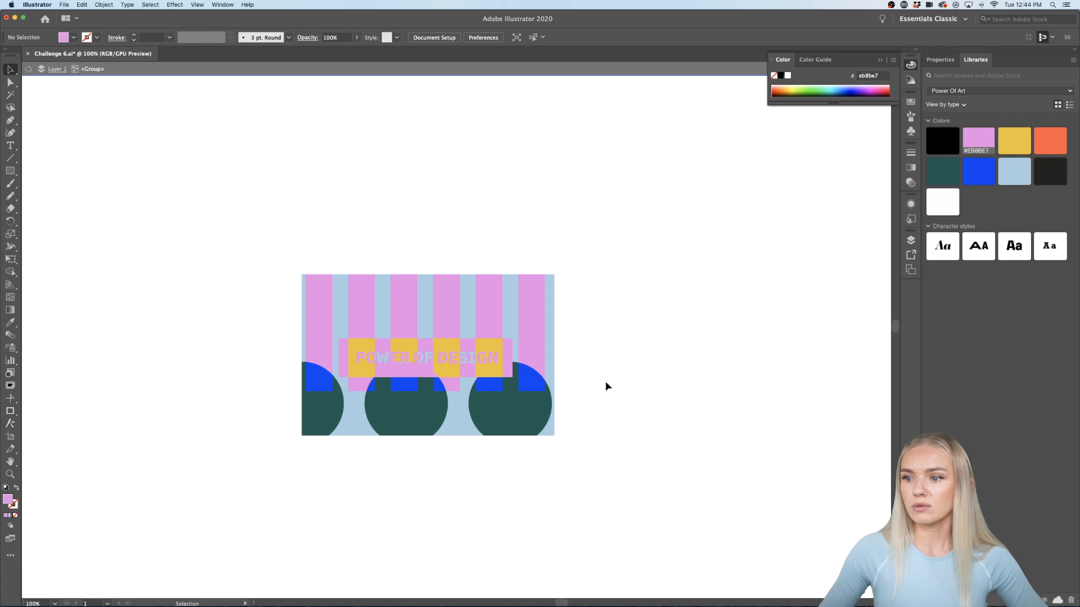
{"action": "key", "text": "super+minus"}
Step: Recolour the three dark green circles orange #FF5846 after trying light blue and pink
{"action": "scroll", "coordinate": [317, 470], "scroll_direction": "down", "scroll_amount": 2}
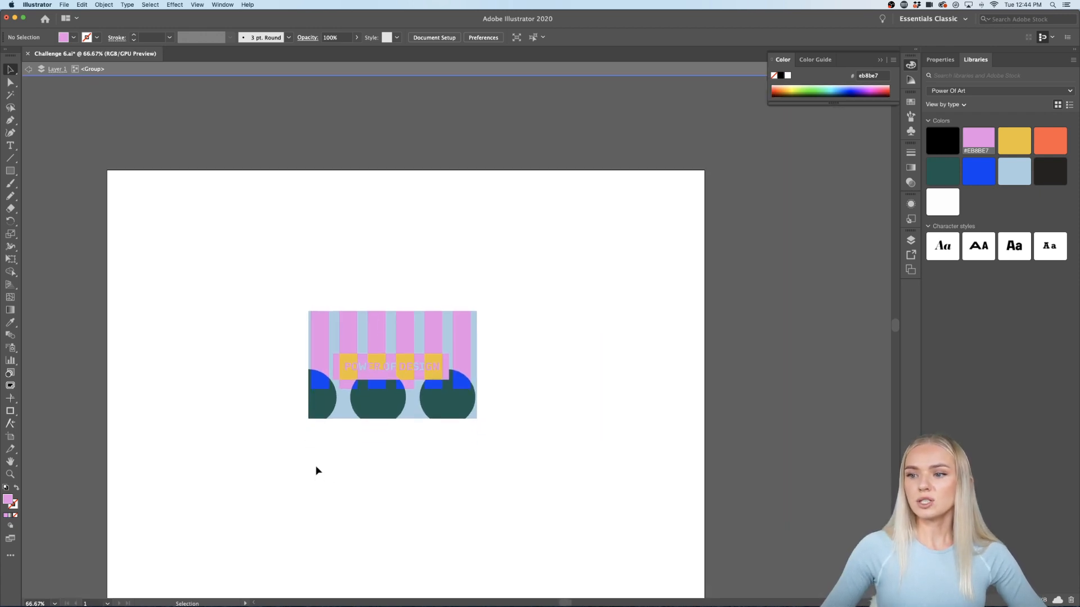
{"action": "scroll", "coordinate": [386, 432], "scroll_direction": "up", "scroll_amount": 2}
{"action": "scroll", "coordinate": [387, 422], "scroll_direction": "up", "scroll_amount": 2}
{"action": "left_click", "coordinate": [392, 410]}
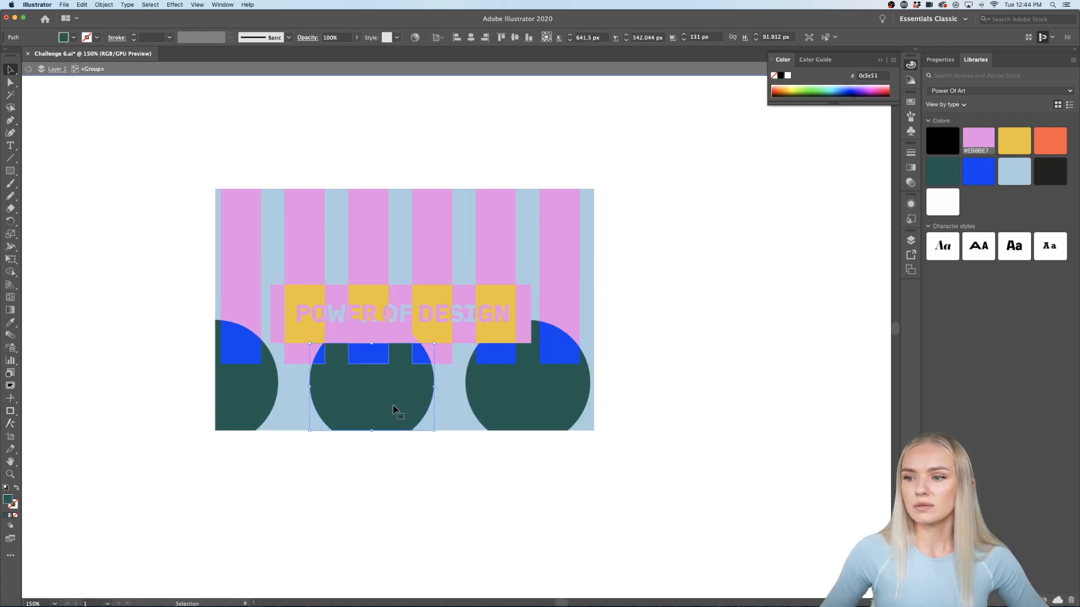
{"action": "left_click", "coordinate": [554, 389], "text": "shift"}
{"action": "left_click", "coordinate": [218, 415], "text": "shift"}
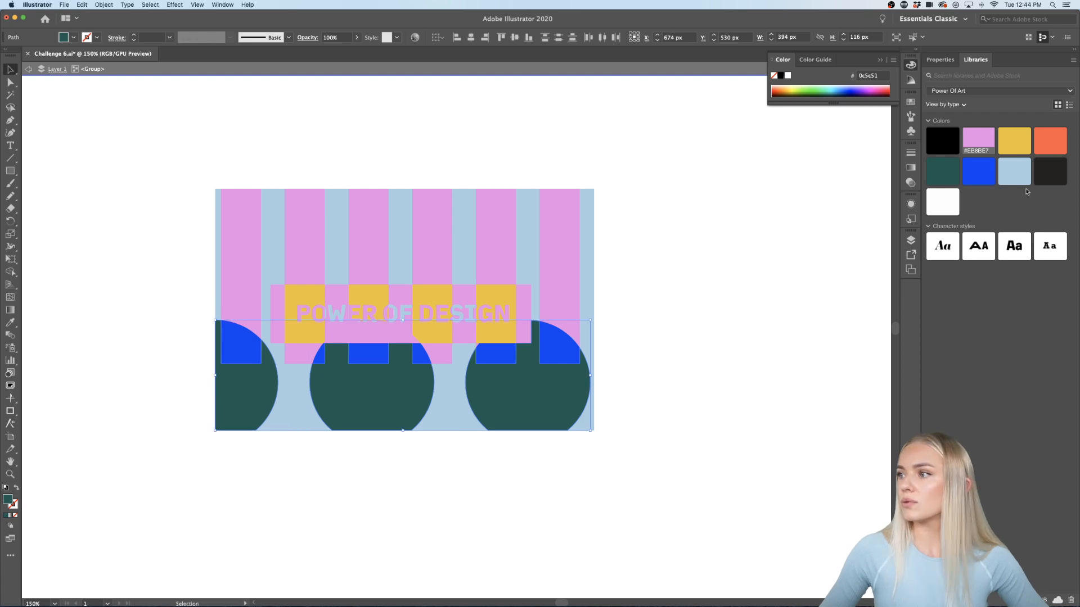
{"action": "left_click", "coordinate": [1021, 168]}
{"action": "left_click", "coordinate": [978, 140]}
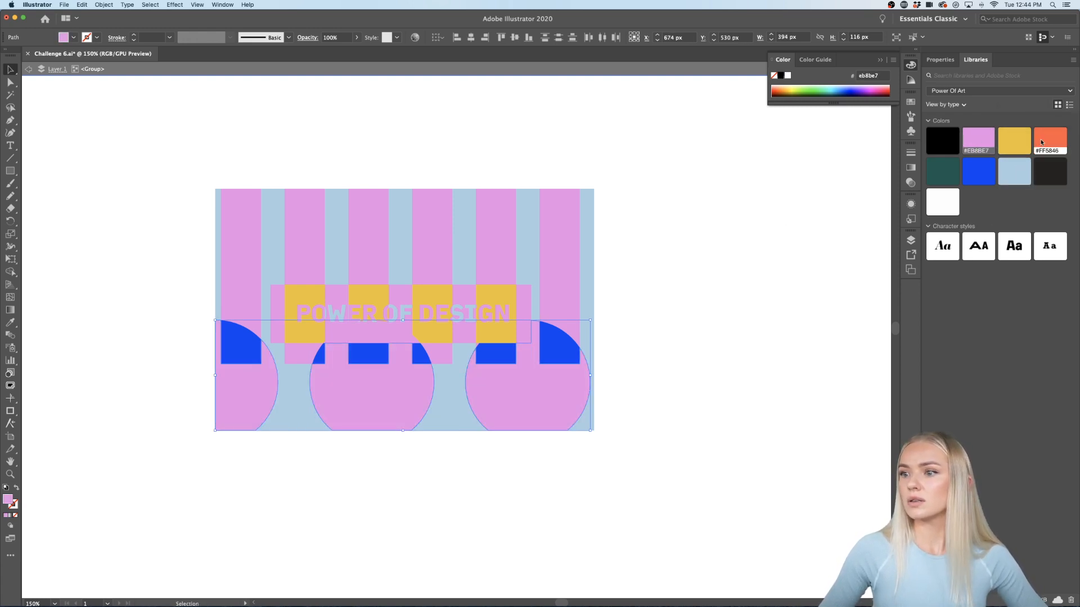
{"action": "left_click", "coordinate": [1050, 140]}
{"action": "left_click", "coordinate": [767, 333]}
Step: Select all the card artwork and move it upward
{"action": "scroll", "coordinate": [743, 372], "scroll_direction": "down", "scroll_amount": 3}
{"action": "scroll", "coordinate": [740, 369], "scroll_direction": "right", "scroll_amount": 5}
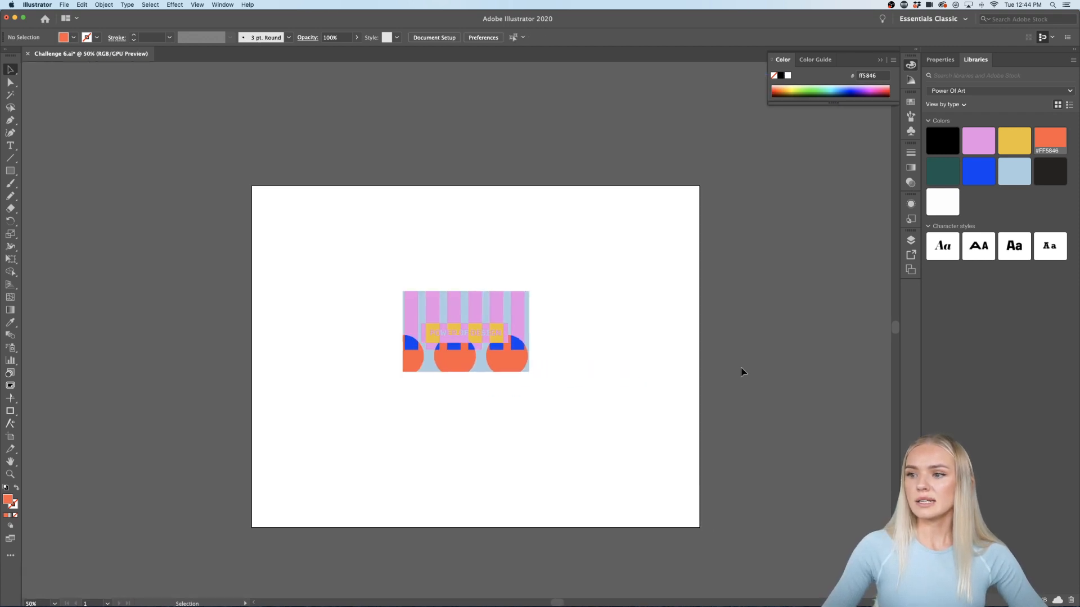
{"action": "scroll", "coordinate": [579, 375], "scroll_direction": "up", "scroll_amount": 1}
{"action": "scroll", "coordinate": [581, 380], "scroll_direction": "left", "scroll_amount": 2}
{"action": "left_click_drag", "start_coordinate": [544, 243], "coordinate": [321, 429]}
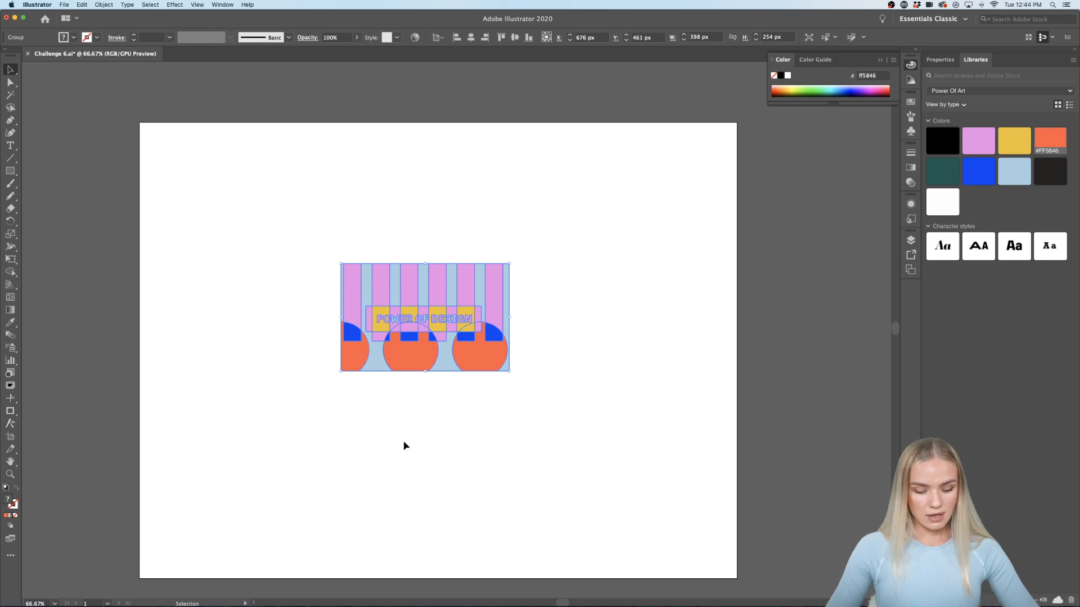
{"action": "left_click_drag", "start_coordinate": [622, 232], "coordinate": [257, 461]}
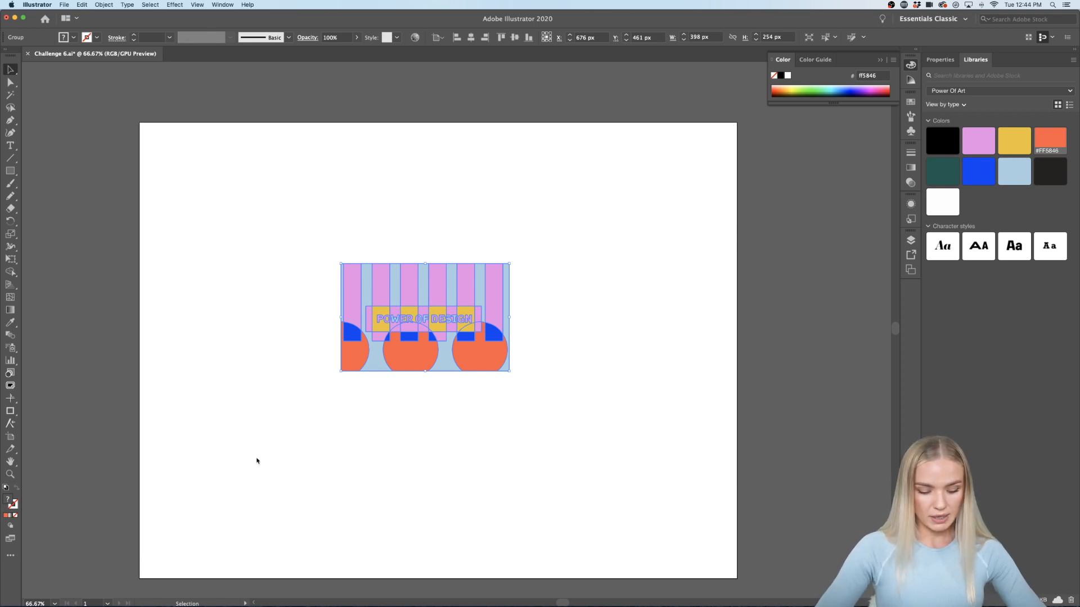
{"action": "left_click", "coordinate": [256, 461]}
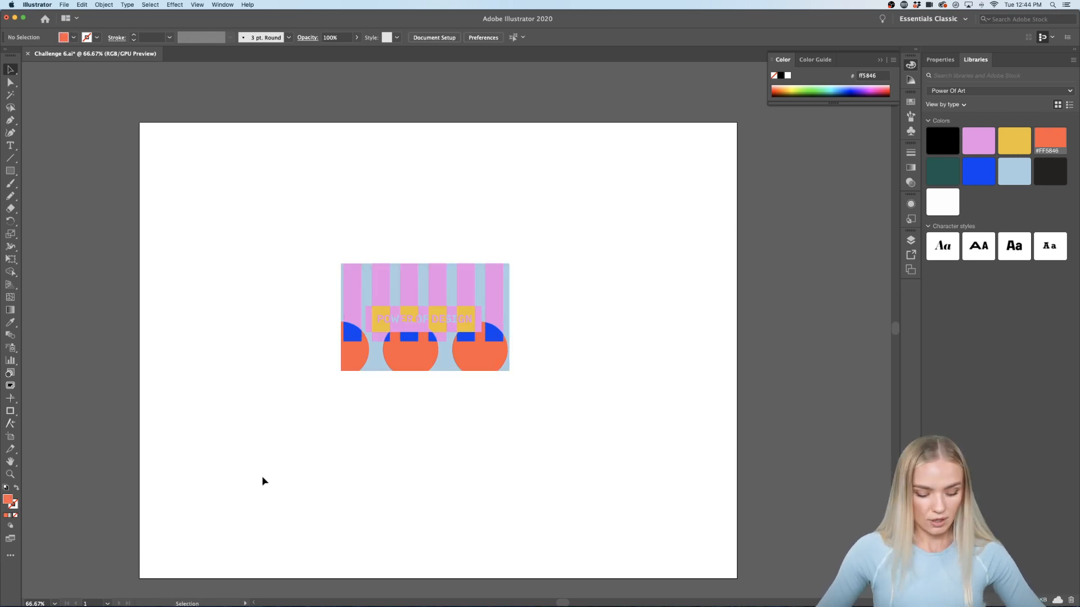
{"action": "key", "text": "super+a"}
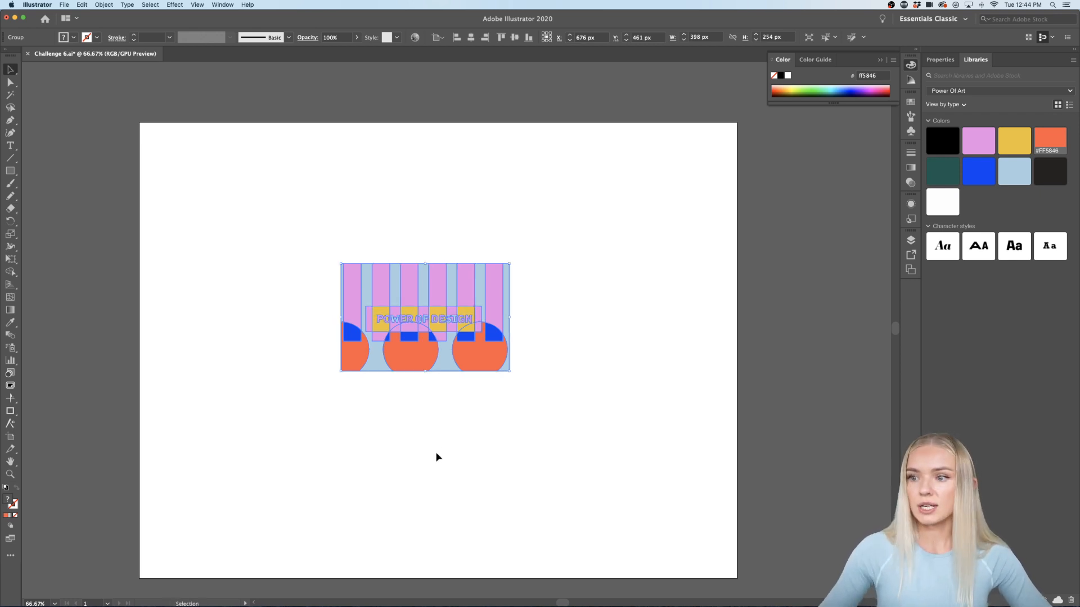
{"action": "left_click_drag", "start_coordinate": [467, 342], "coordinate": [466, 282]}
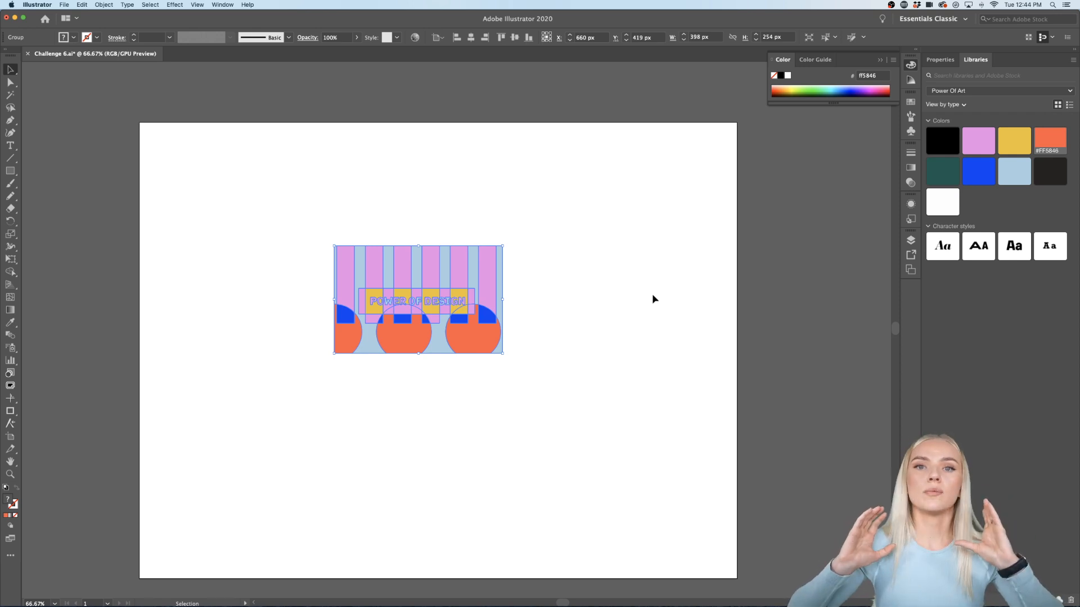
Step: Move the card group to the right
{"action": "left_click", "coordinate": [555, 341]}
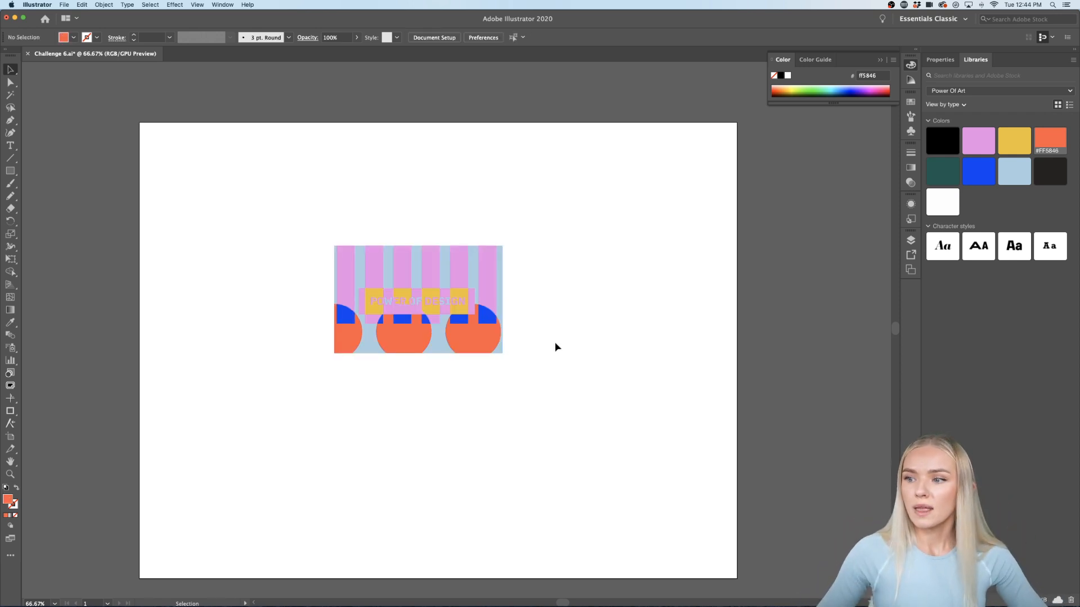
{"action": "left_click_drag", "start_coordinate": [473, 342], "coordinate": [620, 339]}
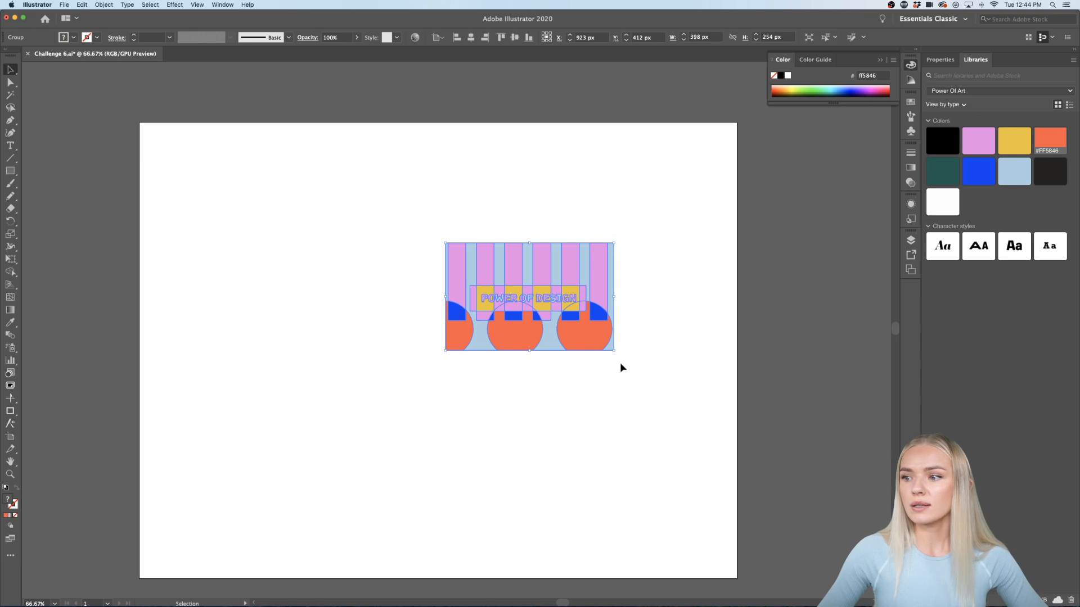
{"action": "scroll", "coordinate": [603, 324], "scroll_direction": "up", "scroll_amount": 1}
{"action": "scroll", "coordinate": [603, 323], "scroll_direction": "up", "scroll_amount": 1}
{"action": "scroll", "coordinate": [602, 324], "scroll_direction": "right", "scroll_amount": 1}
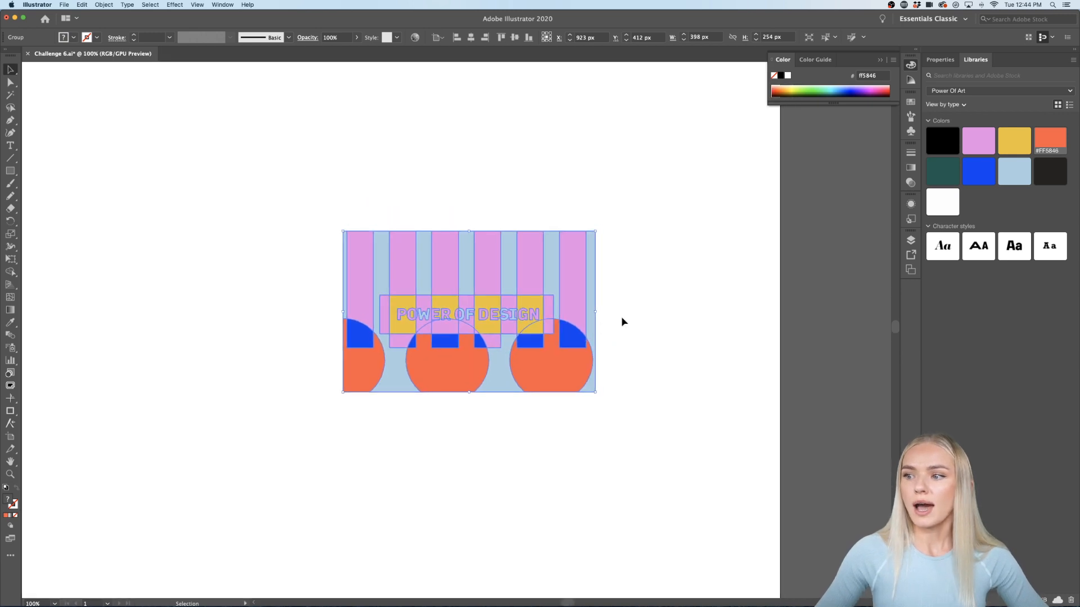
Step: Add a Stylize drop shadow to the card group at 25% opacity
{"action": "left_click", "coordinate": [939, 59]}
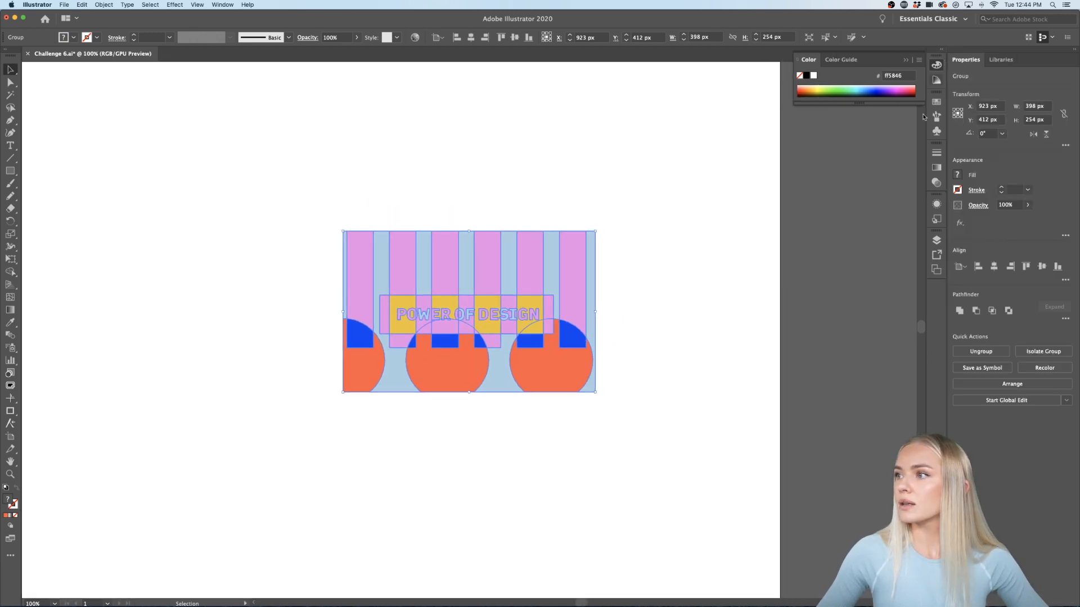
{"action": "left_click", "coordinate": [172, 5]}
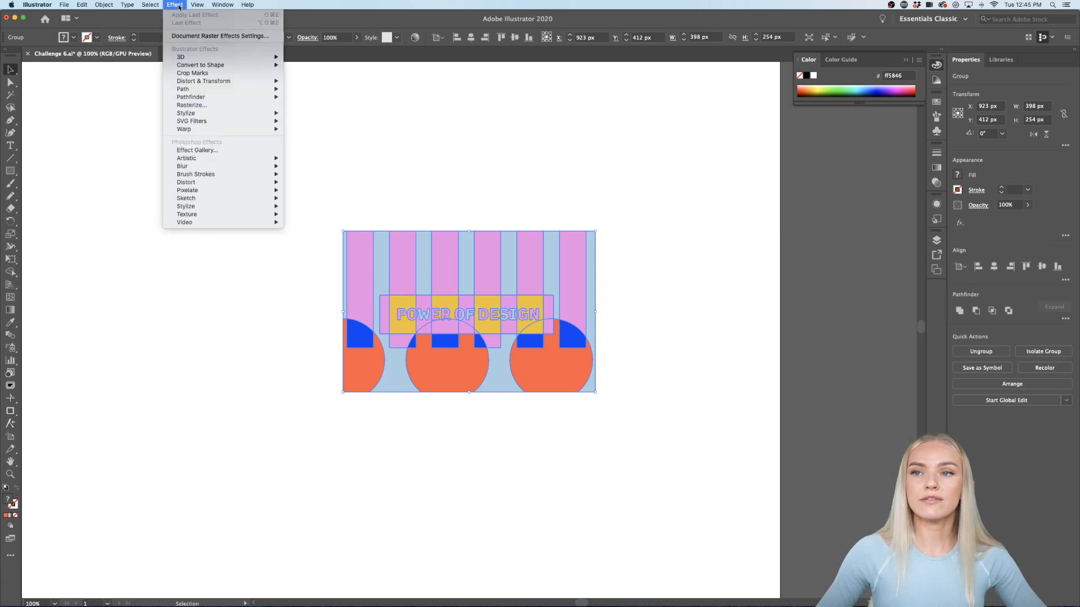
{"action": "mouse_move", "coordinate": [206, 114]}
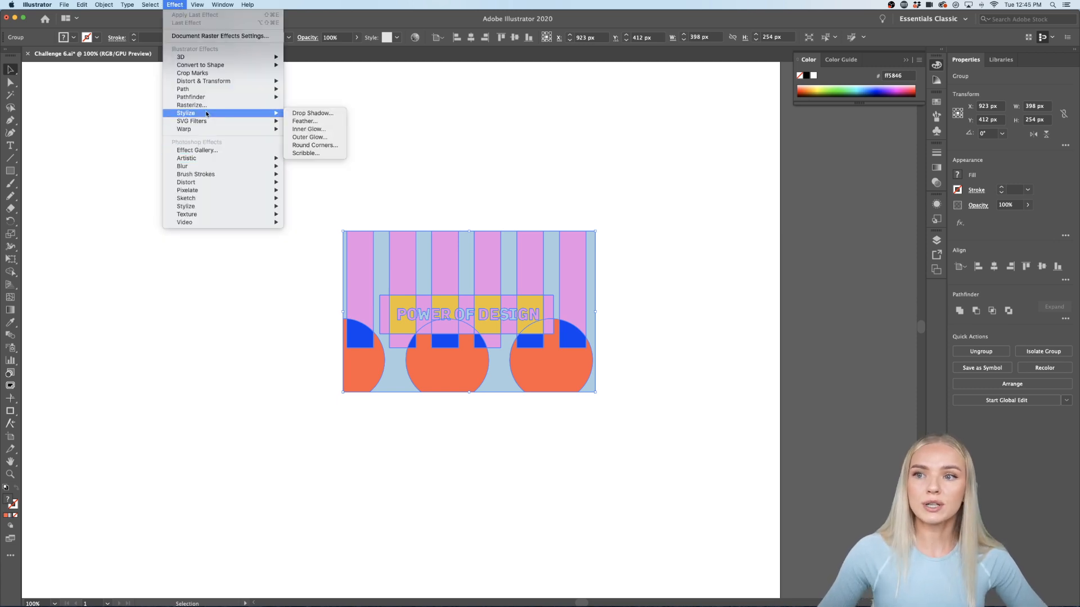
{"action": "left_click", "coordinate": [301, 115]}
{"action": "left_click_drag", "start_coordinate": [614, 242], "coordinate": [793, 248]}
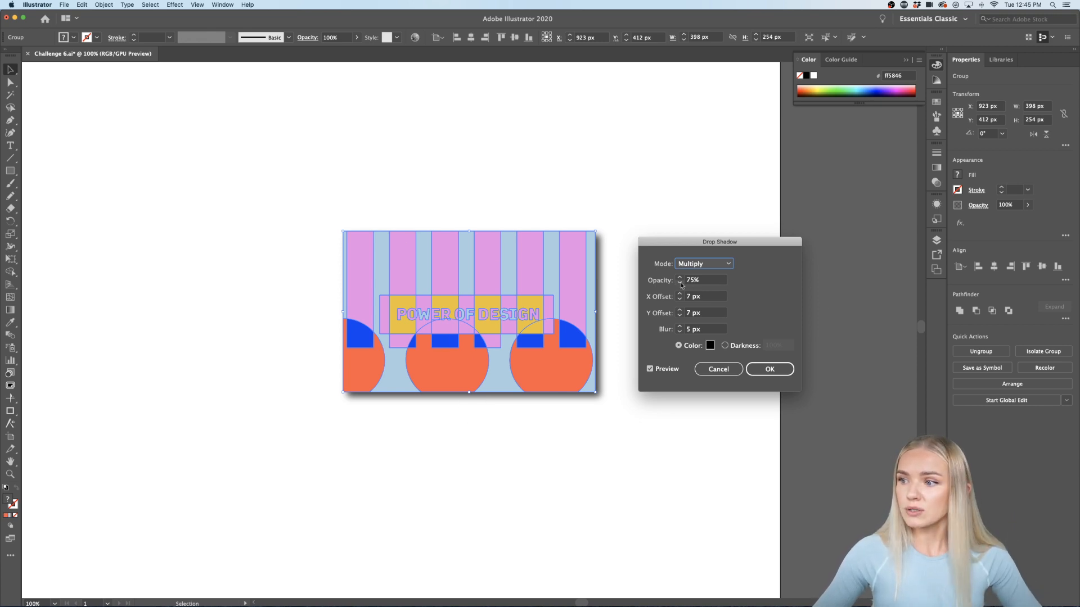
{"action": "left_click", "coordinate": [707, 282]}
{"action": "type", "text": "25"}
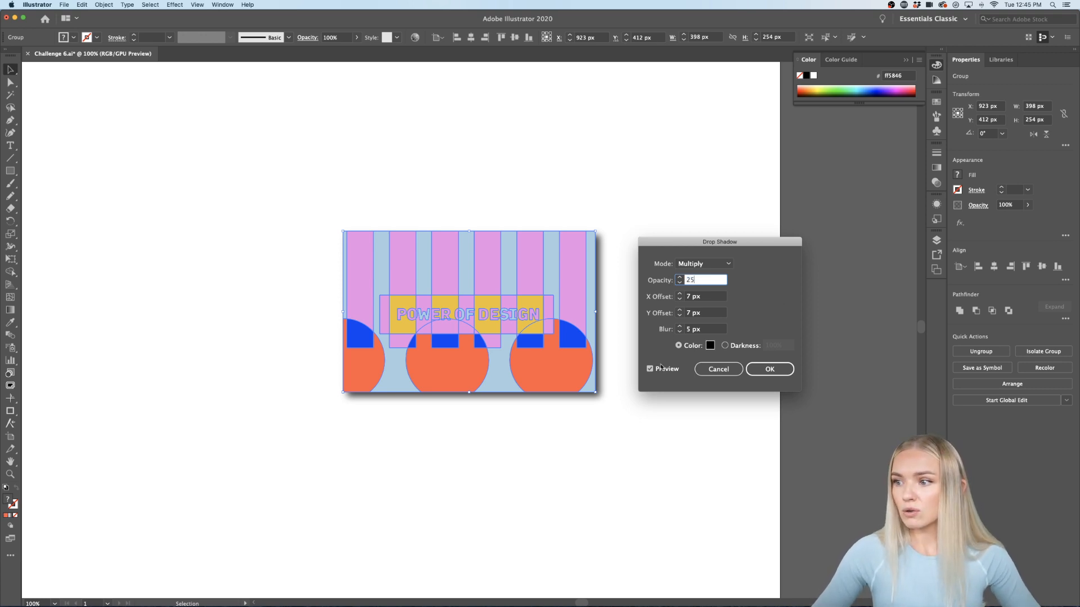
{"action": "left_click", "coordinate": [768, 370]}
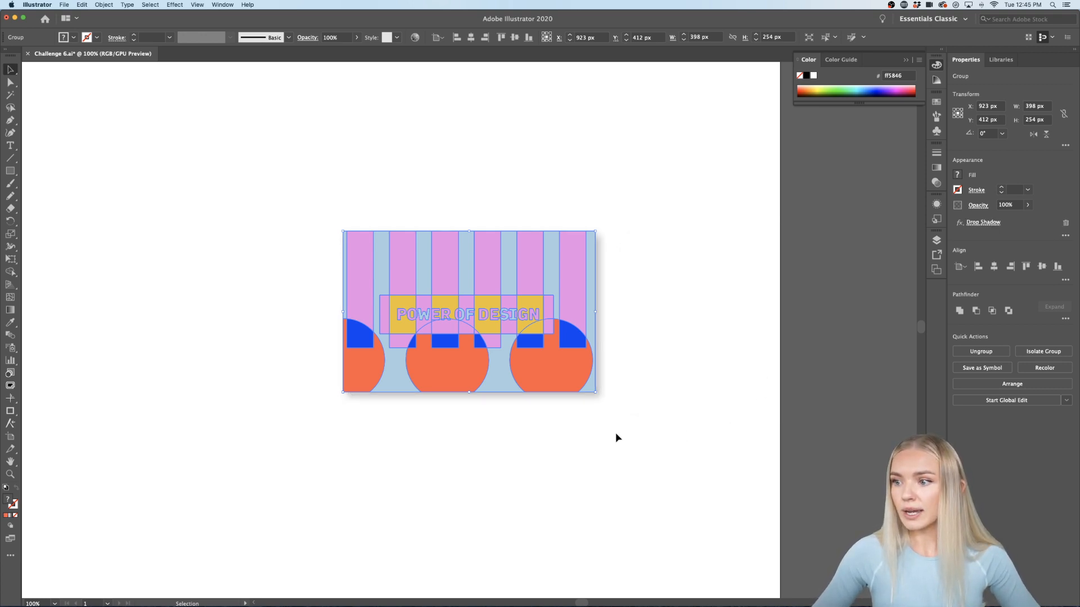
Step: Change the drop shadow to 3 px X offset, 6 px Y offset and 2 px blur
{"action": "left_click", "coordinate": [483, 441]}
{"action": "scroll", "coordinate": [483, 444], "scroll_direction": "down", "scroll_amount": 2}
{"action": "scroll", "coordinate": [483, 444], "scroll_direction": "up", "scroll_amount": 1}
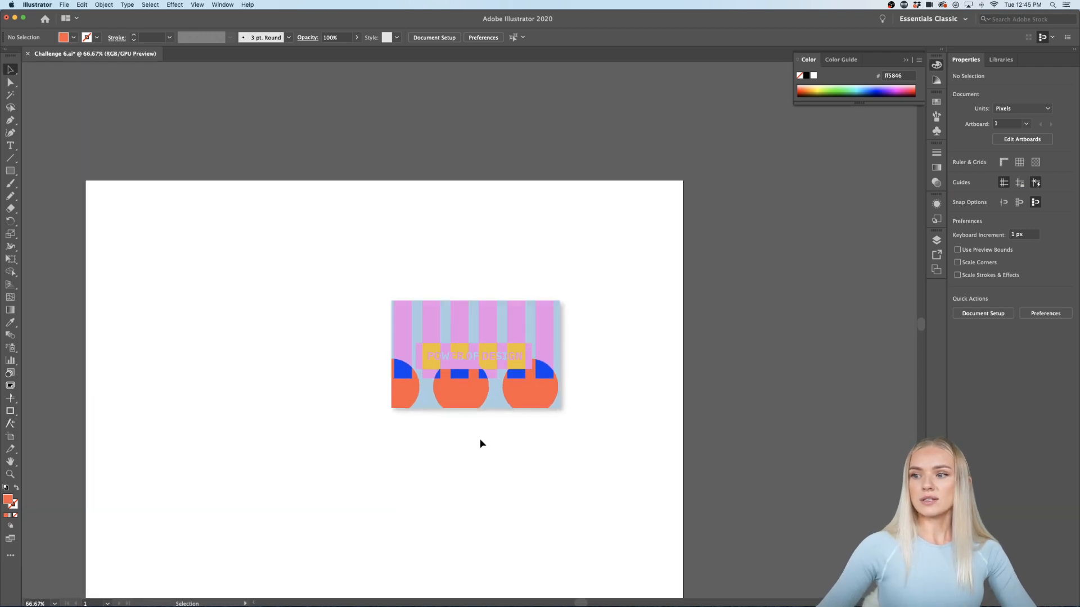
{"action": "left_click", "coordinate": [507, 403]}
{"action": "scroll", "coordinate": [504, 412], "scroll_direction": "up", "scroll_amount": 1}
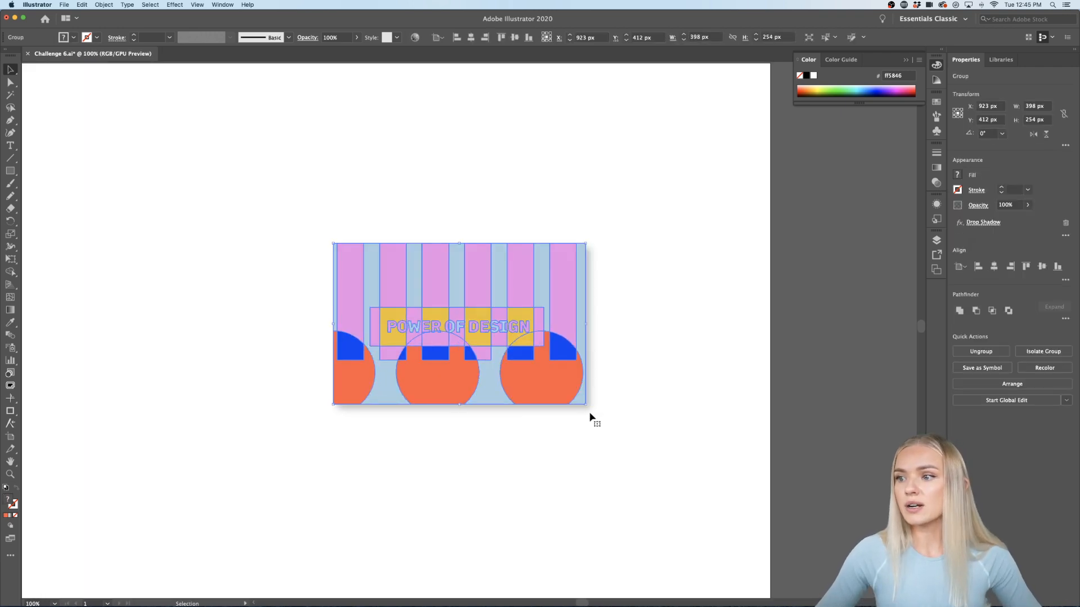
{"action": "left_click", "coordinate": [984, 224]}
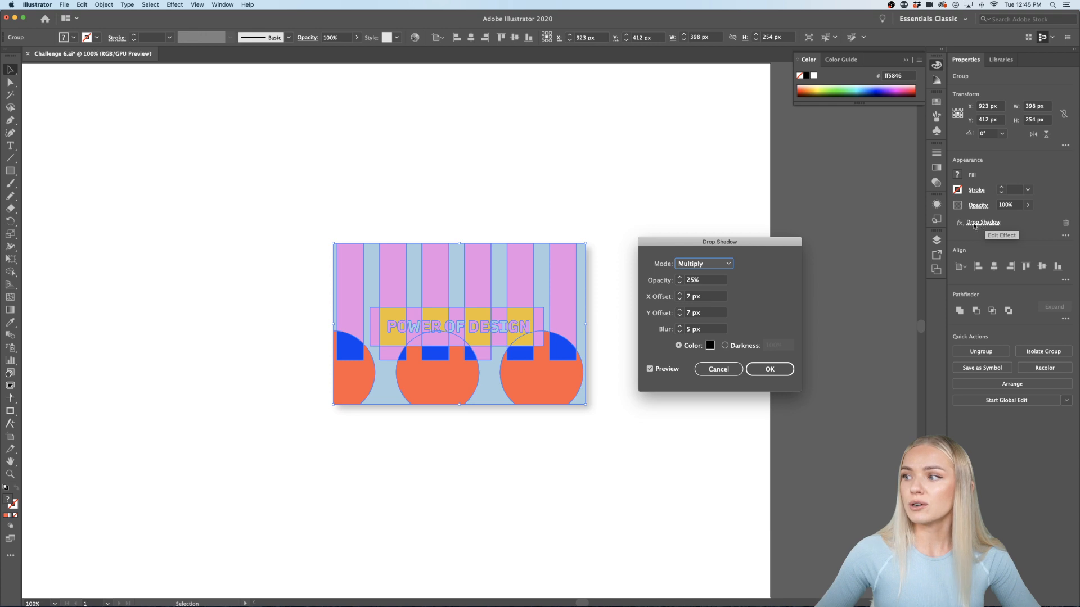
{"action": "left_click", "coordinate": [678, 299]}
{"action": "left_click", "coordinate": [679, 300]}
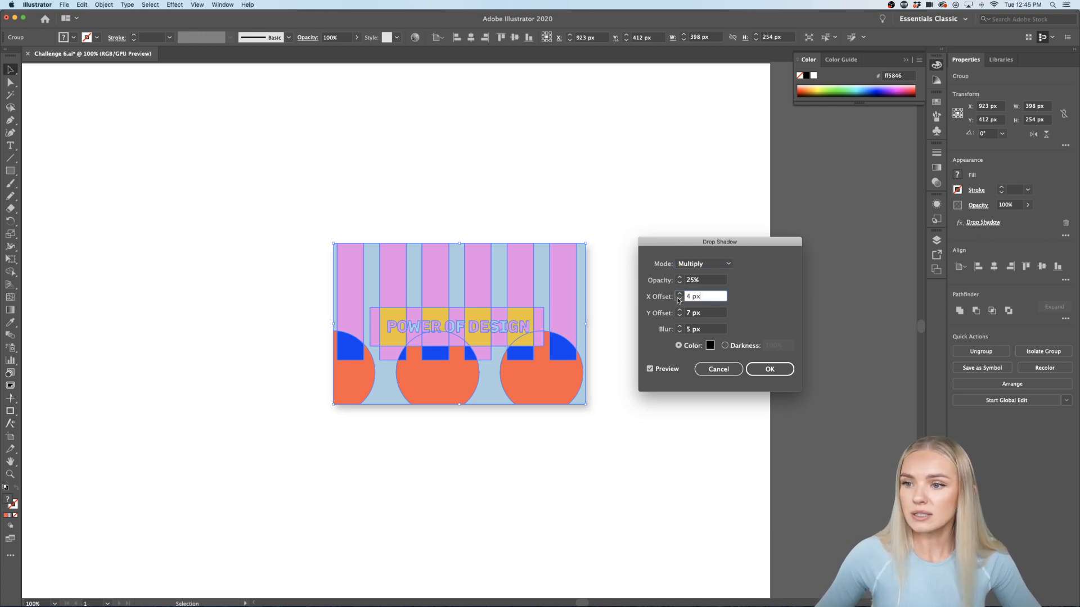
{"action": "left_click", "coordinate": [680, 315]}
{"action": "left_click", "coordinate": [679, 316]}
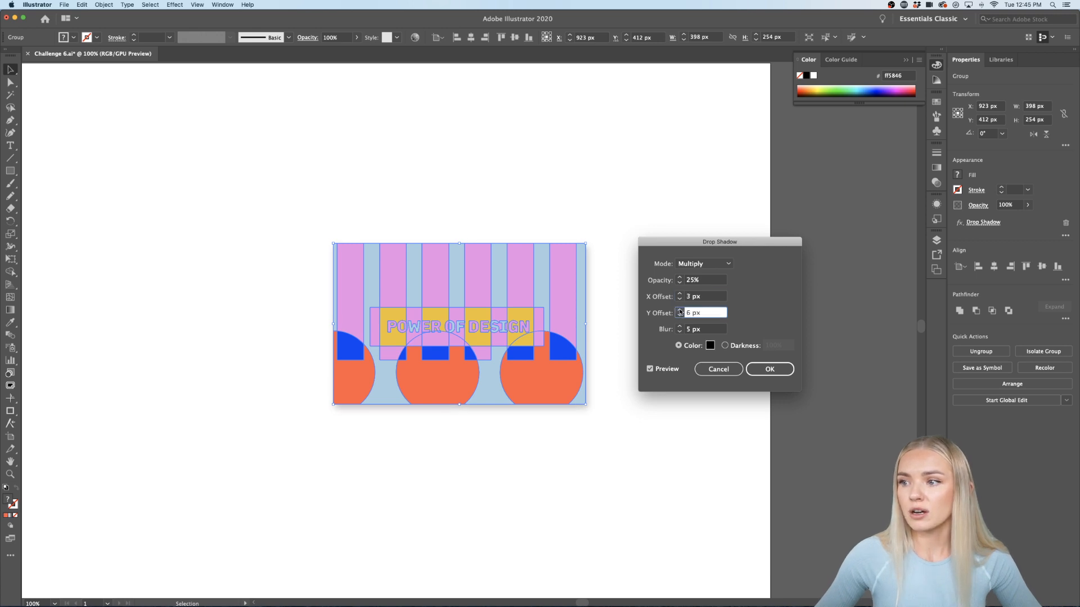
{"action": "left_click", "coordinate": [680, 332]}
{"action": "left_click", "coordinate": [680, 332]}
{"action": "left_click", "coordinate": [680, 332]}
{"action": "left_click", "coordinate": [680, 332]}
{"action": "left_click", "coordinate": [679, 326]}
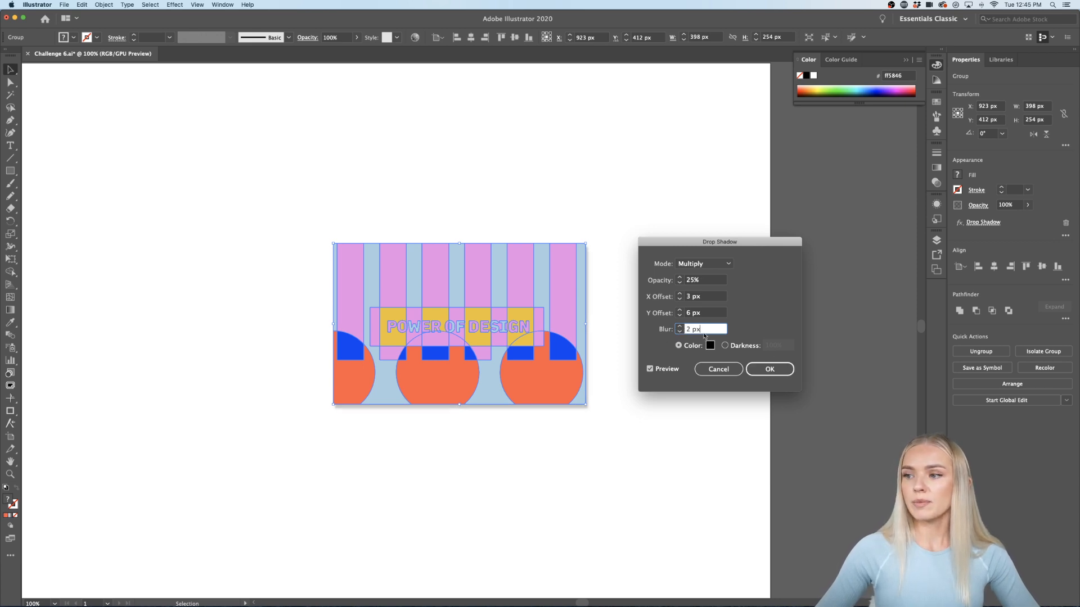
{"action": "left_click", "coordinate": [770, 369]}
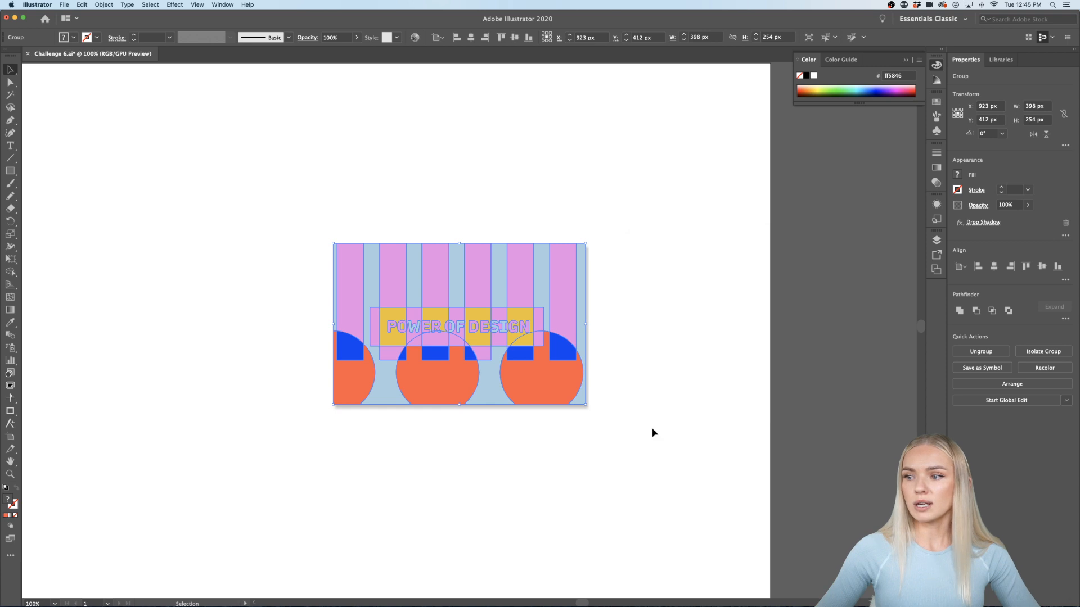
{"action": "left_click", "coordinate": [651, 434]}
Step: Lower the drop shadow's opacity to 15%
{"action": "scroll", "coordinate": [651, 434], "scroll_direction": "down", "scroll_amount": 3}
{"action": "scroll", "coordinate": [618, 416], "scroll_direction": "up", "scroll_amount": 5}
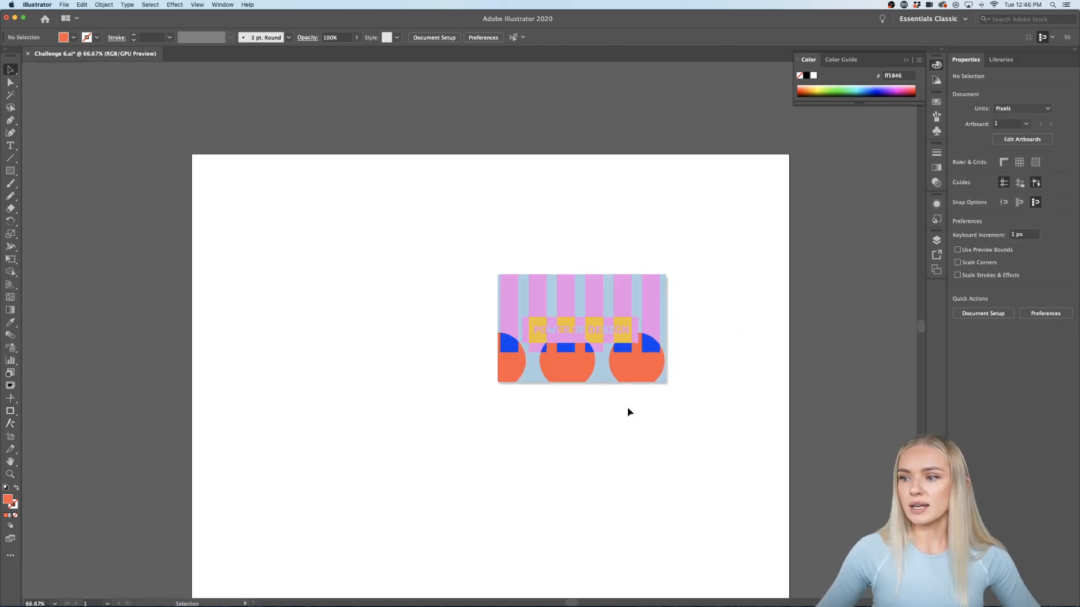
{"action": "scroll", "coordinate": [675, 393], "scroll_direction": "up", "scroll_amount": 1}
{"action": "left_click", "coordinate": [635, 384]}
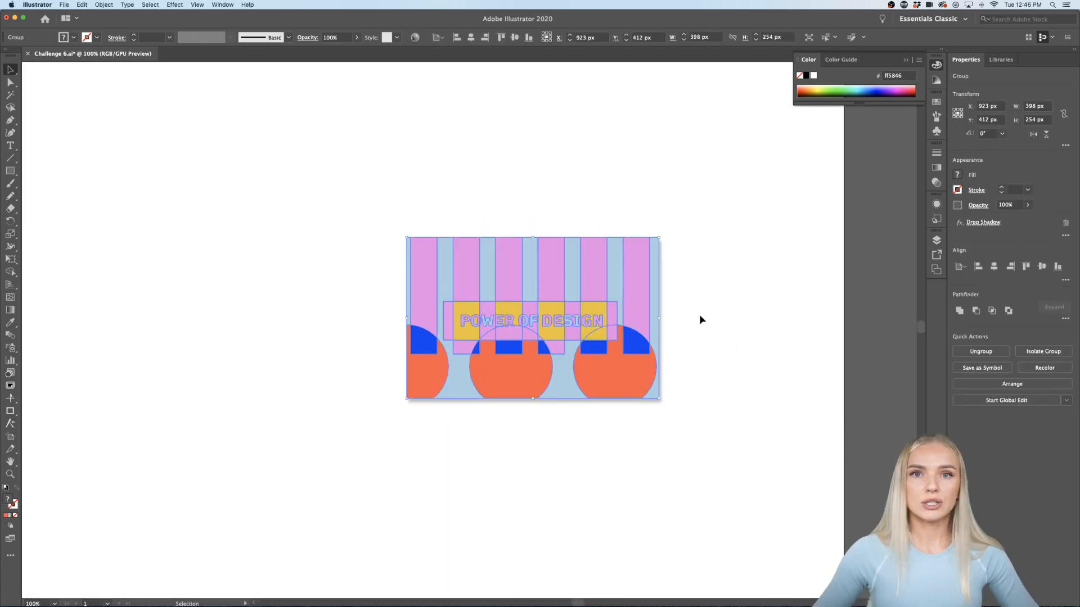
{"action": "left_click", "coordinate": [983, 222]}
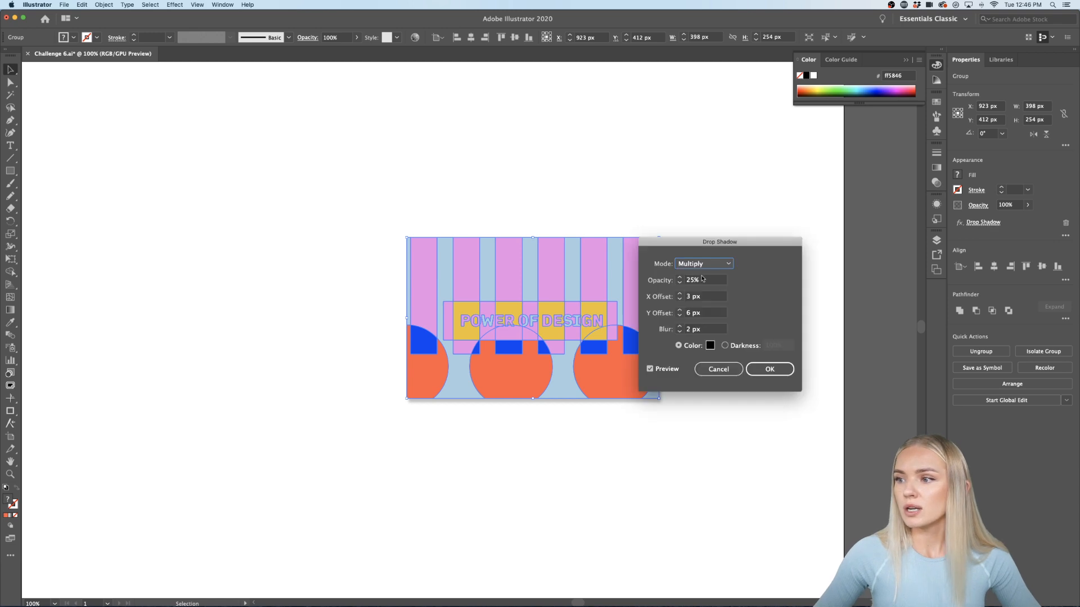
{"action": "left_click", "coordinate": [700, 278]}
{"action": "double_click", "coordinate": [700, 278]}
{"action": "type", "text": "15"}
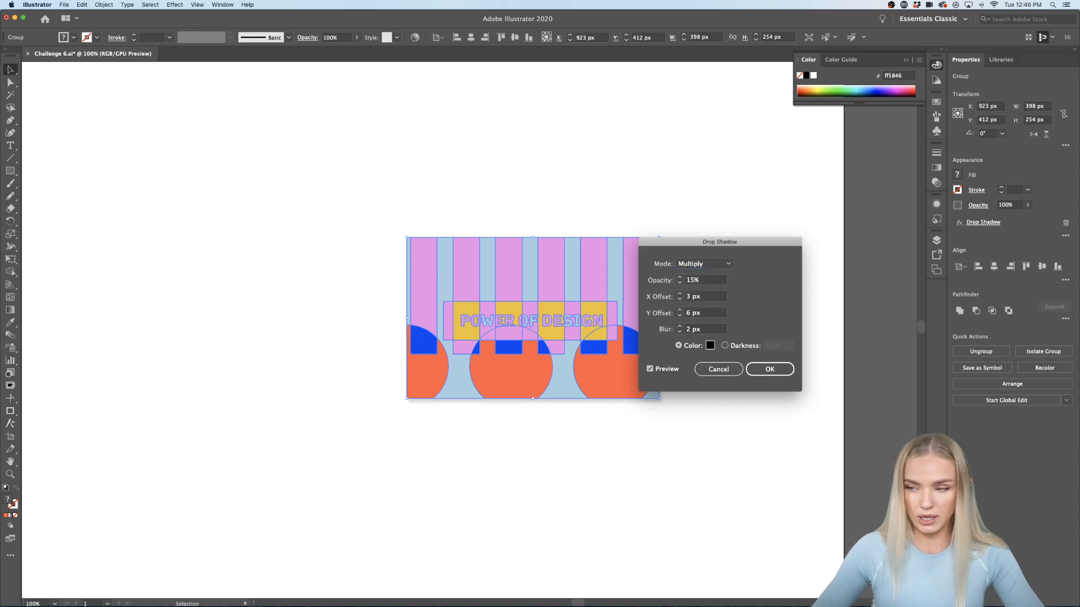
{"action": "key", "text": "Return"}
{"action": "left_click", "coordinate": [704, 339]}
{"action": "scroll", "coordinate": [704, 339], "scroll_direction": "down", "scroll_amount": 3}
{"action": "scroll", "coordinate": [647, 343], "scroll_direction": "up", "scroll_amount": 2}
Step: Move the card to the top-left and place a copy tilted about 25° on the right
{"action": "left_click_drag", "start_coordinate": [574, 286], "coordinate": [369, 244]}
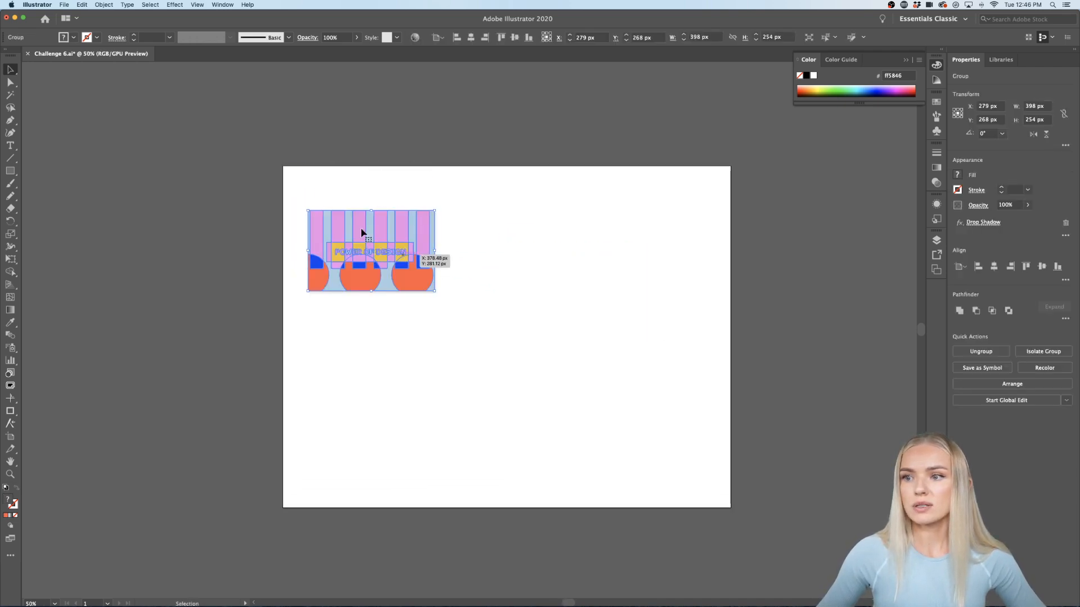
{"action": "left_click_drag", "start_coordinate": [424, 253], "coordinate": [678, 261]}
{"action": "left_click_drag", "start_coordinate": [691, 305], "coordinate": [666, 321]}
{"action": "left_click", "coordinate": [433, 289]}
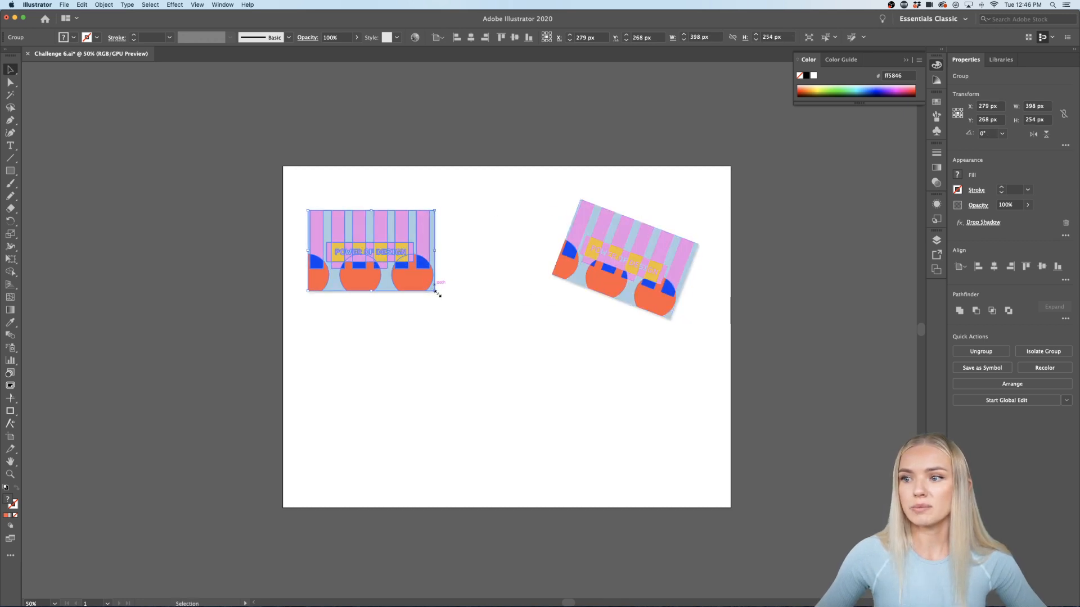
Step: Add rotated card copies in the centre, lower right, lower left and overhanging the top edge
{"action": "left_click_drag", "start_coordinate": [439, 300], "coordinate": [526, 400]}
{"action": "left_click_drag", "start_coordinate": [479, 365], "coordinate": [641, 445]}
{"action": "left_click_drag", "start_coordinate": [679, 487], "coordinate": [700, 460]}
{"action": "left_click_drag", "start_coordinate": [636, 442], "coordinate": [388, 444]}
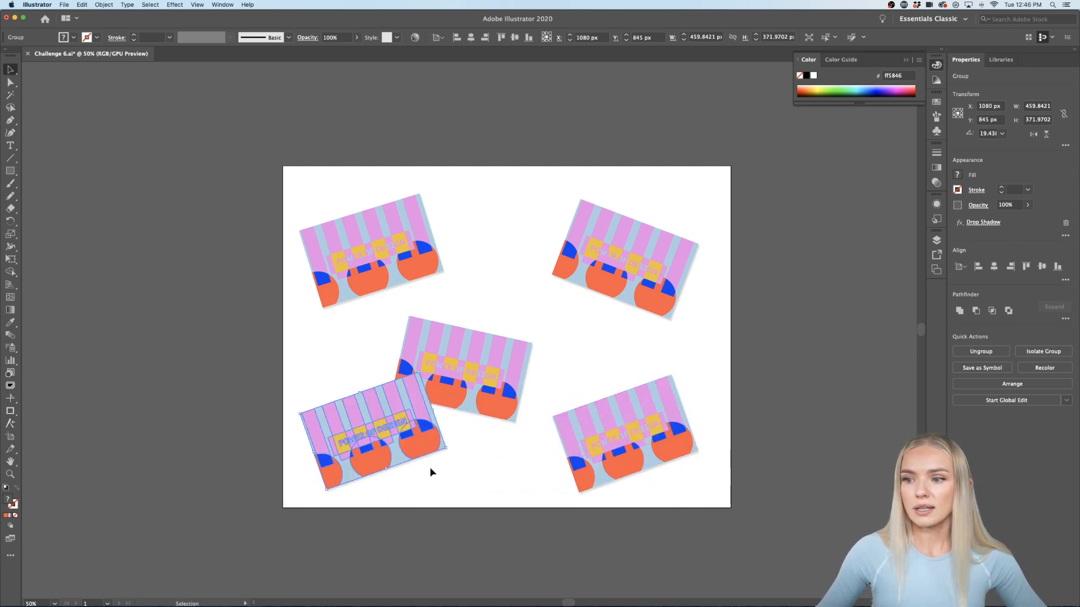
{"action": "left_click", "coordinate": [487, 491]}
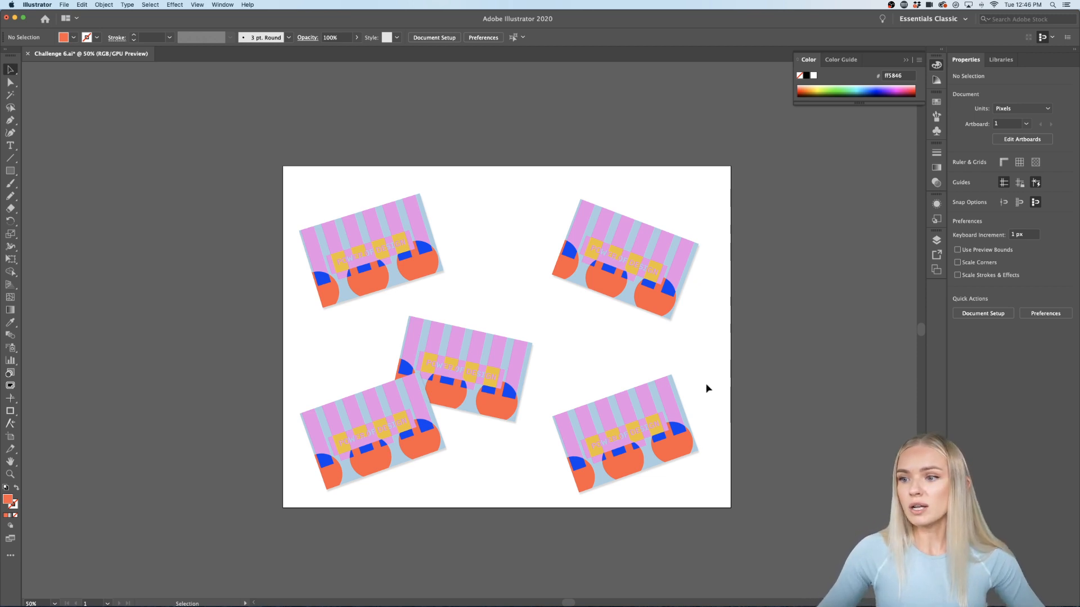
{"action": "left_click_drag", "start_coordinate": [407, 426], "coordinate": [549, 166]}
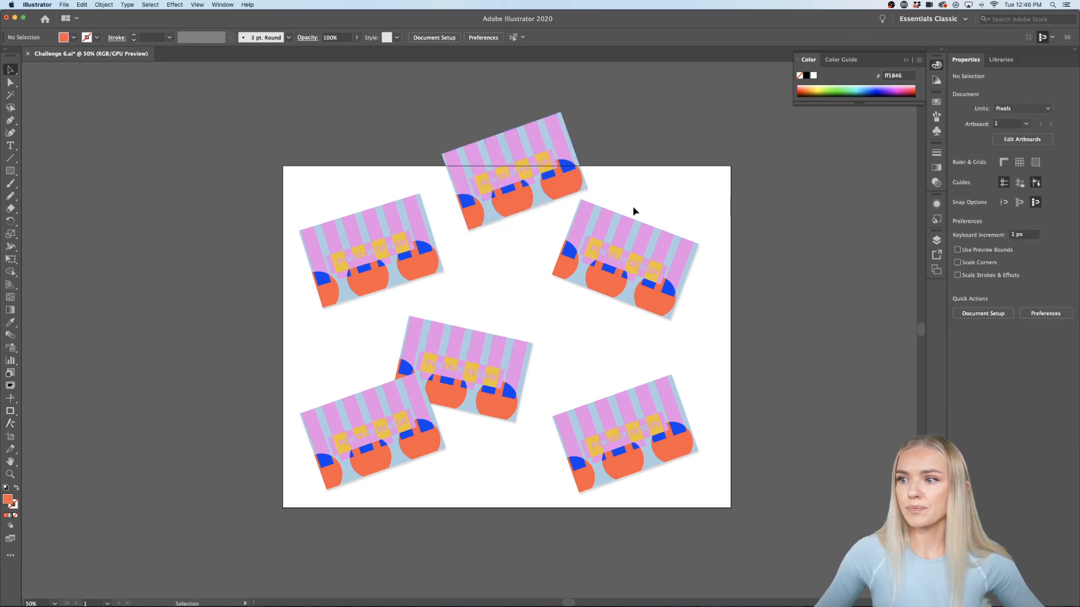
Step: Draw an orange rectangle beside the artboard
{"action": "scroll", "coordinate": [632, 216], "scroll_direction": "right", "scroll_amount": 3}
{"action": "scroll", "coordinate": [634, 220], "scroll_direction": "right", "scroll_amount": 3}
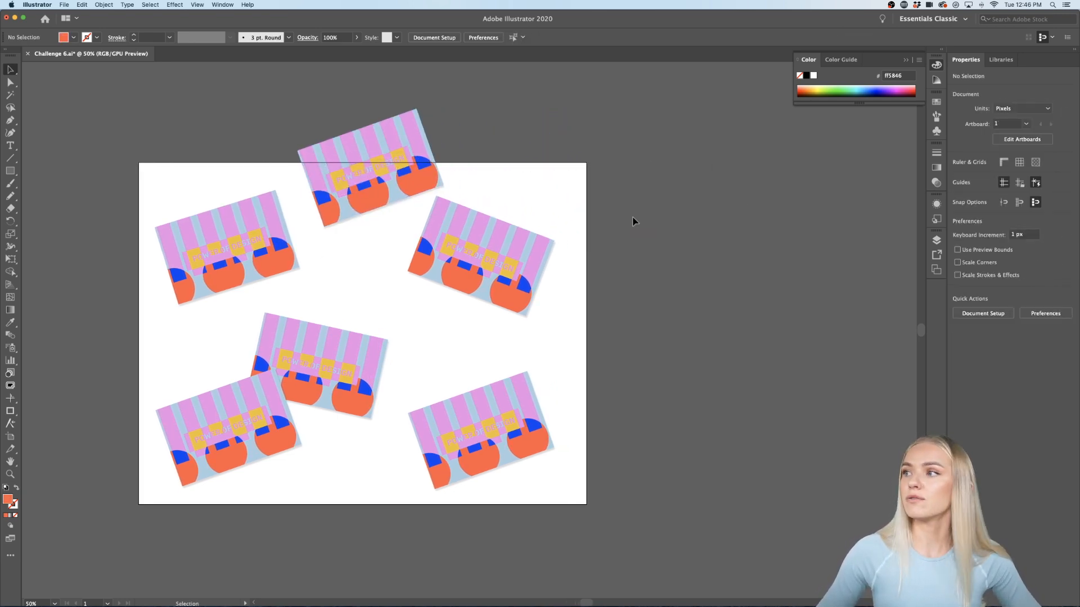
{"action": "scroll", "coordinate": [633, 220], "scroll_direction": "right", "scroll_amount": 3}
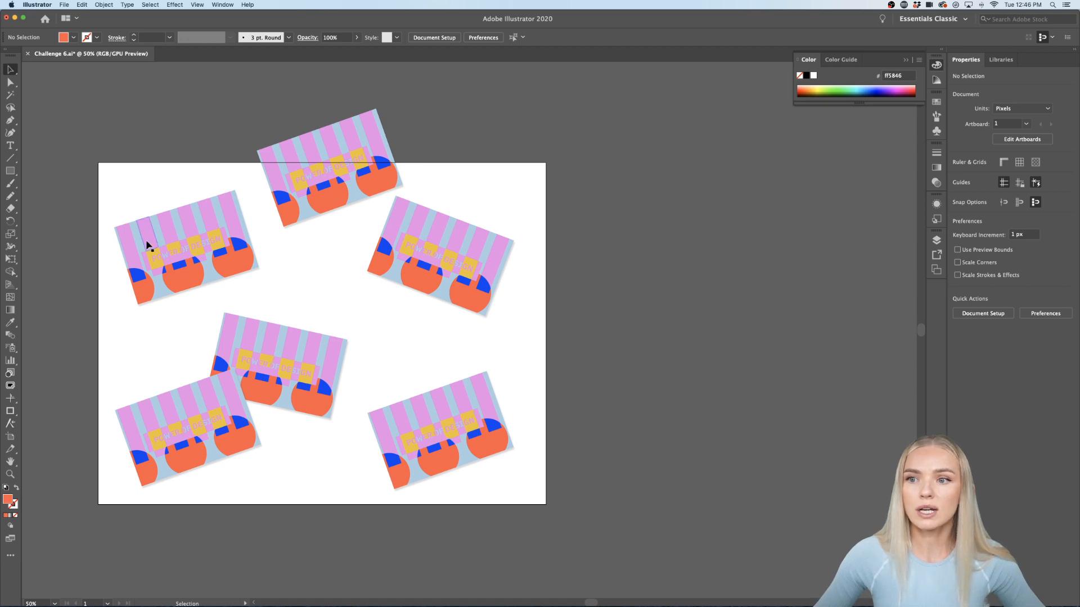
{"action": "left_click", "coordinate": [10, 170]}
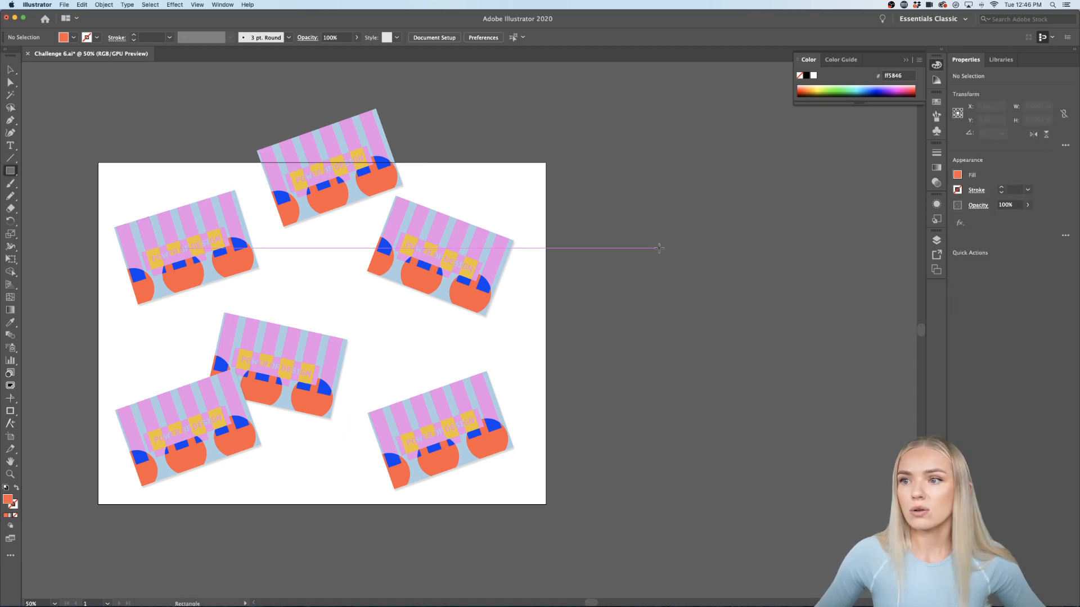
{"action": "left_click_drag", "start_coordinate": [636, 225], "coordinate": [788, 326]}
{"action": "key", "text": "v"}
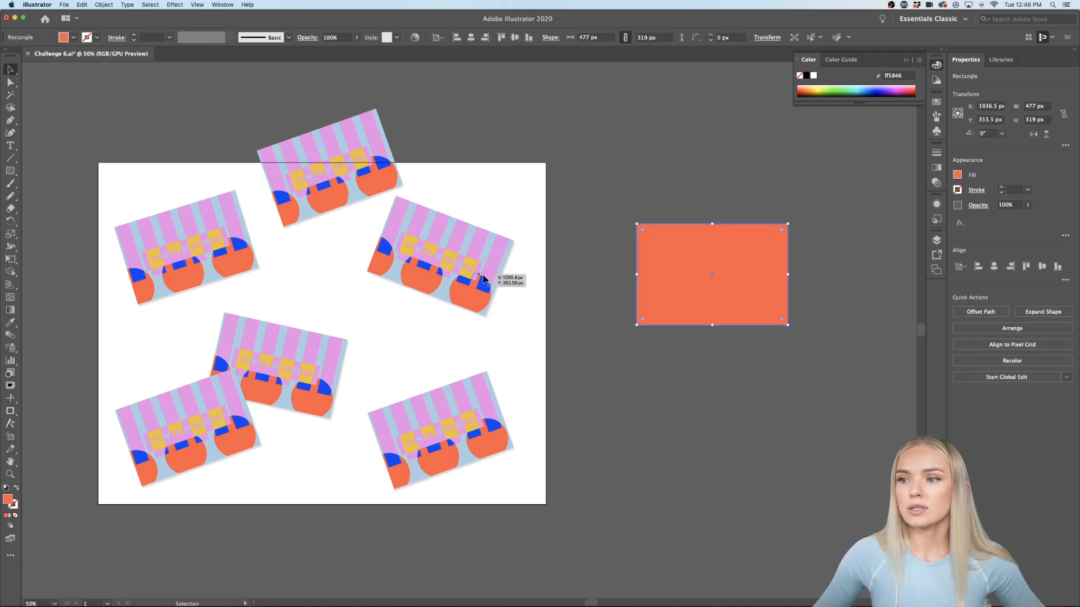
Step: Set the orange rectangle's Transform width to 462 px and height to 378 px
{"action": "left_click", "coordinate": [491, 279]}
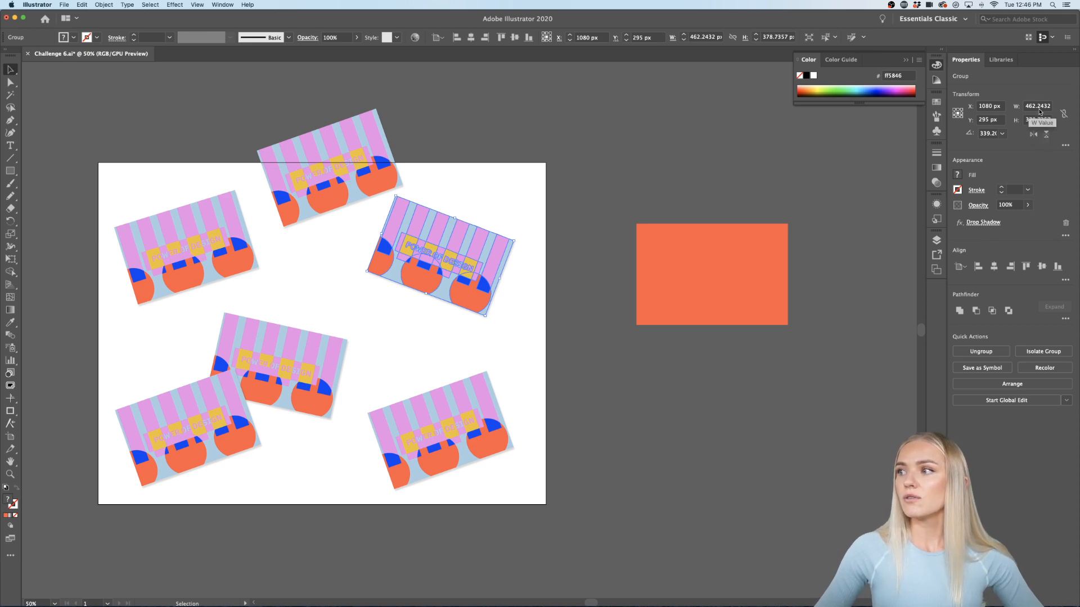
{"action": "left_click", "coordinate": [759, 281]}
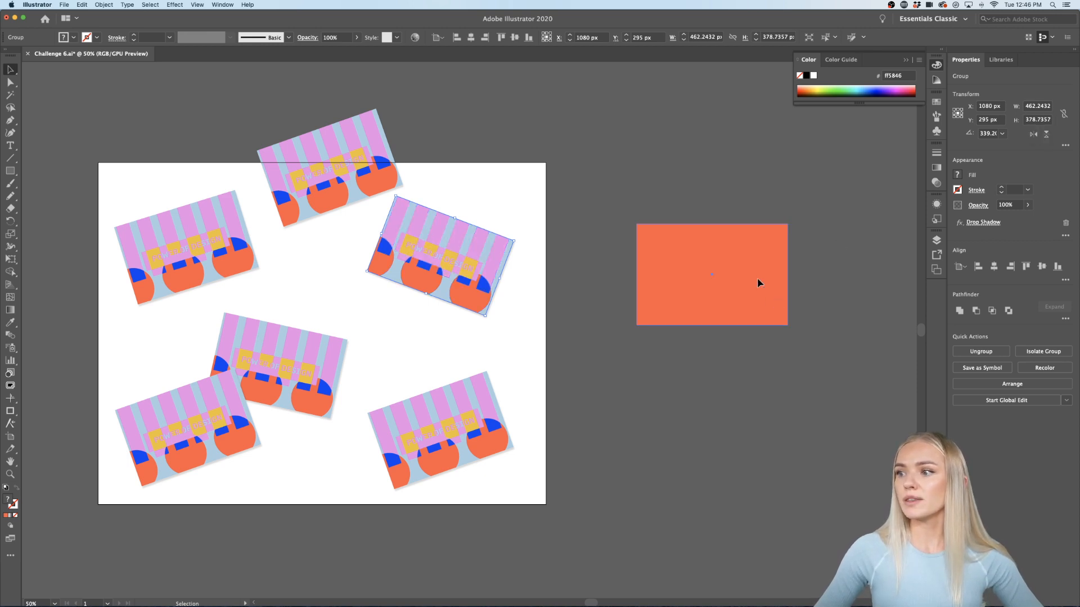
{"action": "left_click", "coordinate": [1028, 108]}
{"action": "type", "text": "4"}
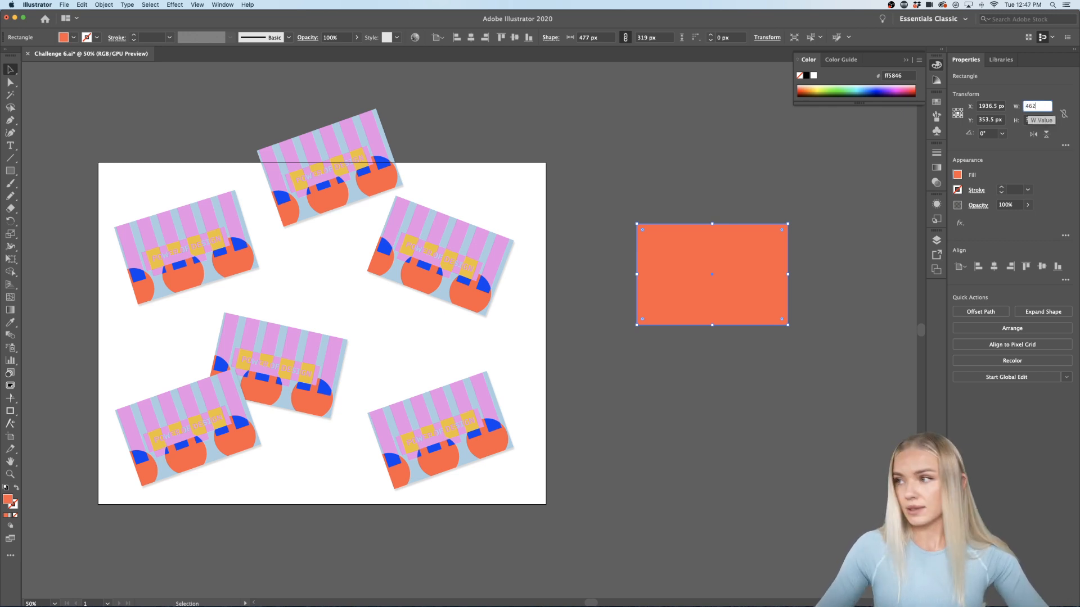
{"action": "type", "text": "62"}
{"action": "left_click", "coordinate": [1035, 120]}
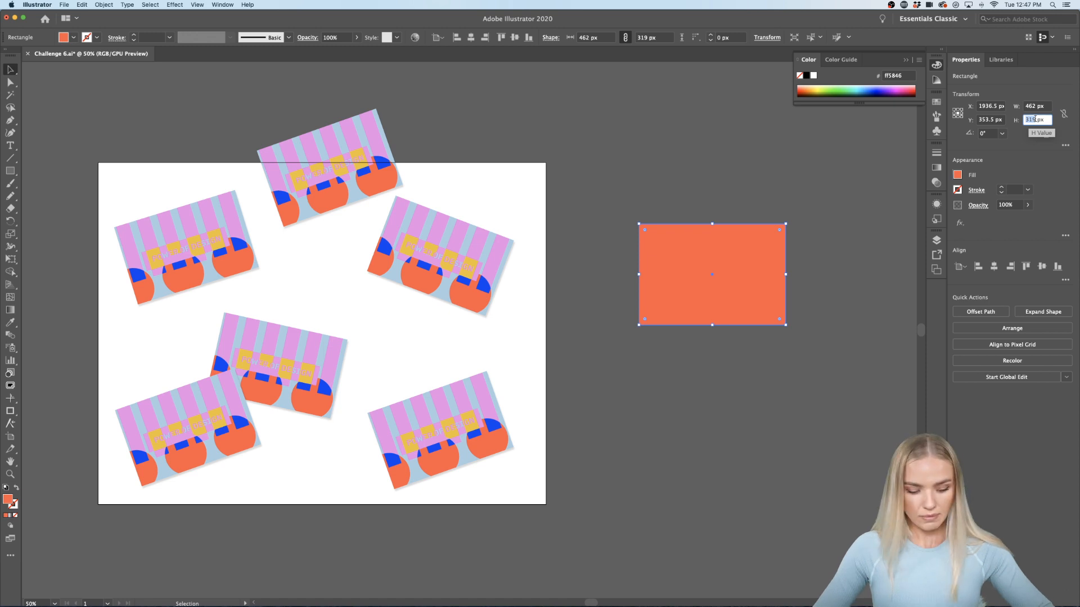
{"action": "type", "text": "378"}
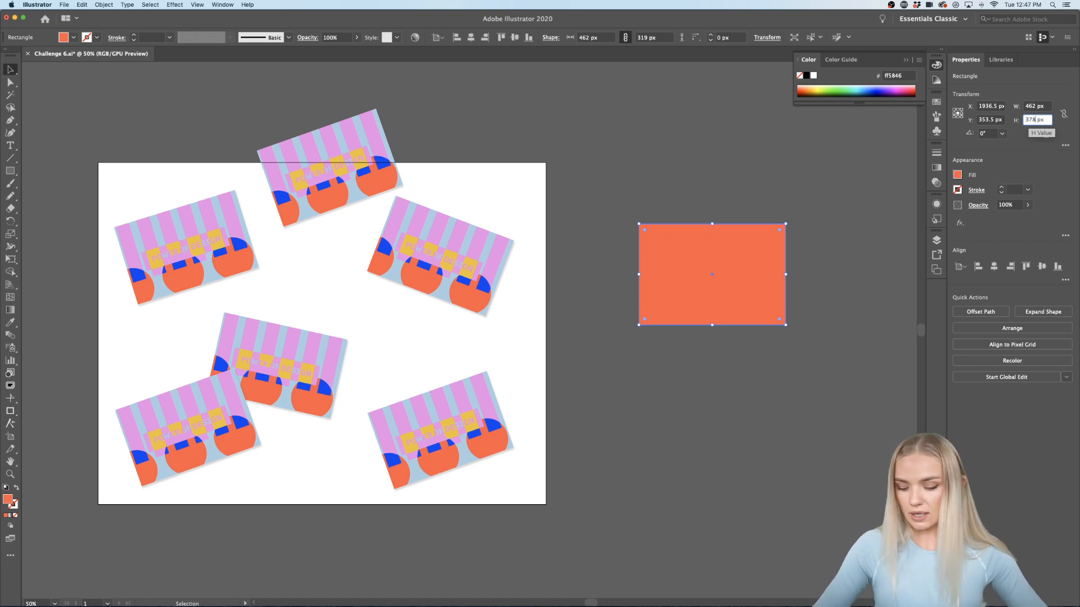
{"action": "key", "text": "Return"}
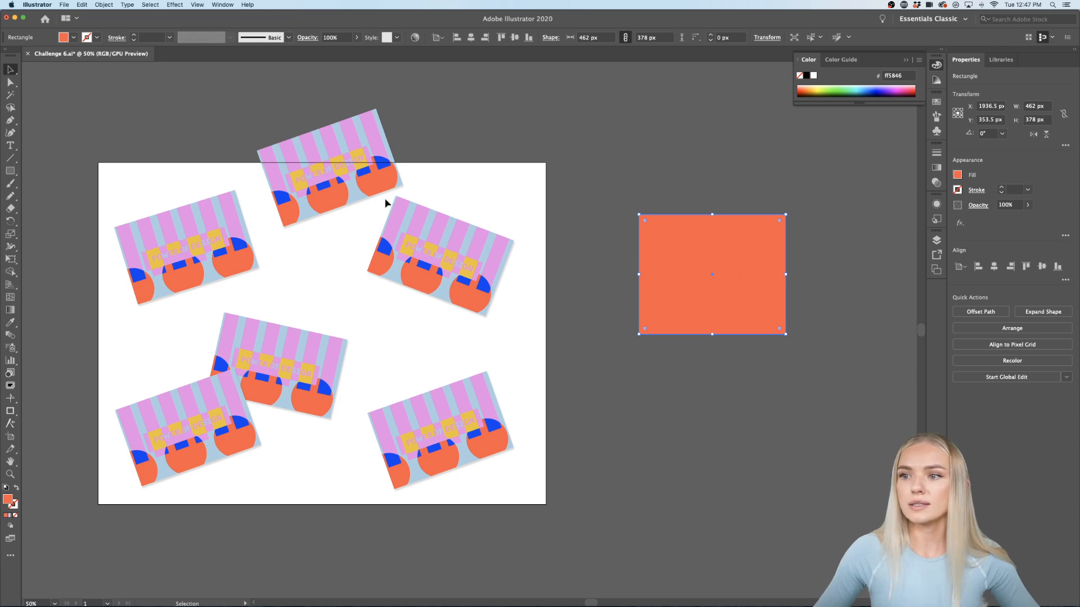
Step: Place a copy of a card below the orange rectangle and rotate it upright
{"action": "left_click_drag", "start_coordinate": [460, 259], "coordinate": [727, 429]}
{"action": "left_click_drag", "start_coordinate": [754, 493], "coordinate": [770, 468]}
{"action": "left_click", "coordinate": [809, 446]}
{"action": "scroll", "coordinate": [810, 445], "scroll_direction": "right", "scroll_amount": 3}
{"action": "left_click", "coordinate": [678, 444]}
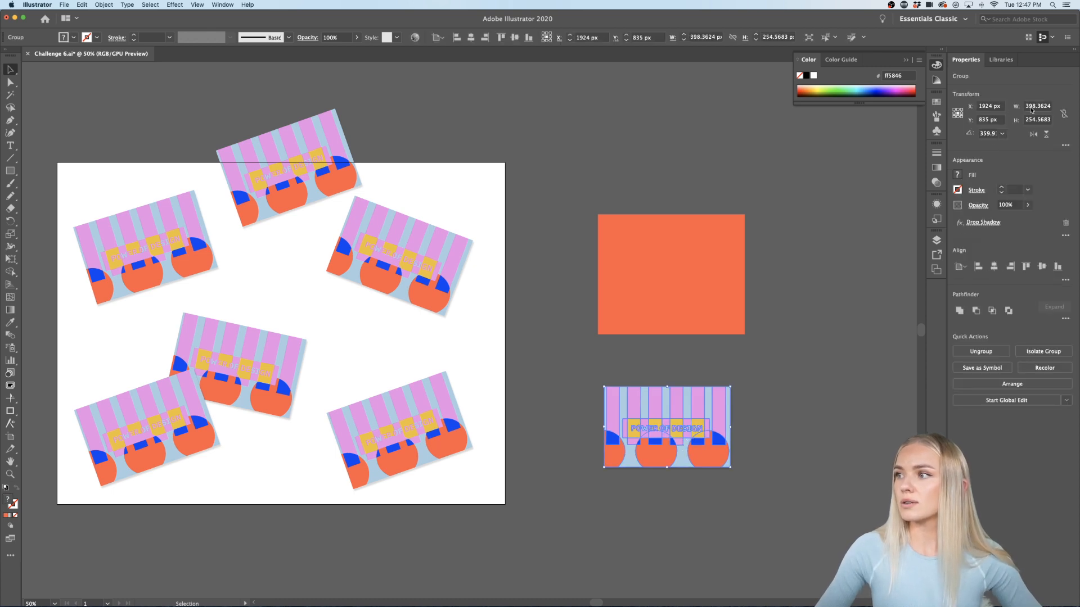
Step: Resize the orange rectangle to 398 × 254 px to match the card
{"action": "left_click", "coordinate": [716, 258]}
{"action": "left_click", "coordinate": [1030, 106]}
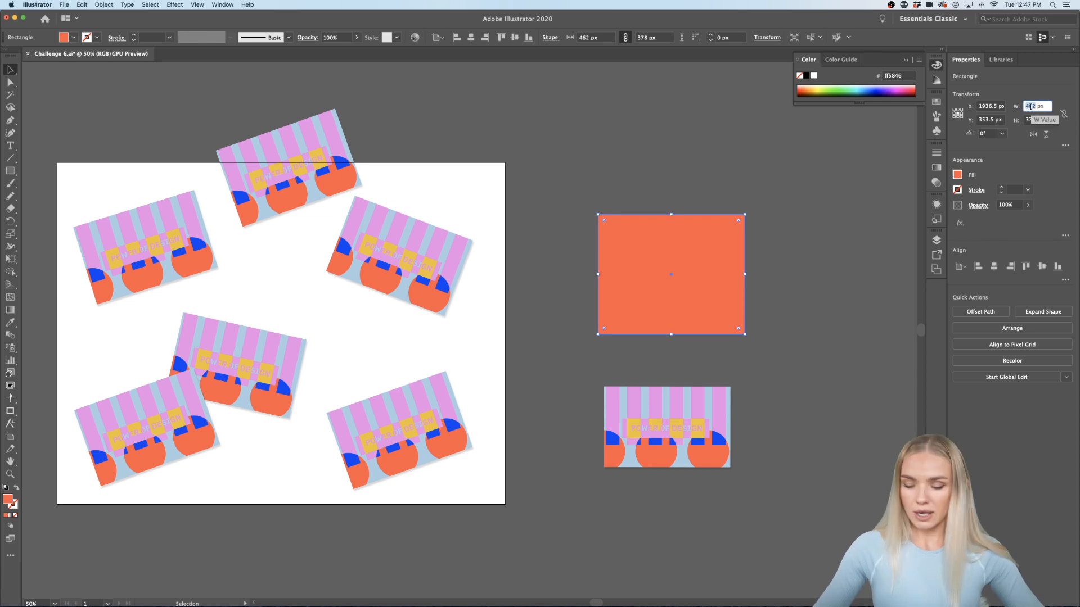
{"action": "type", "text": "39"}
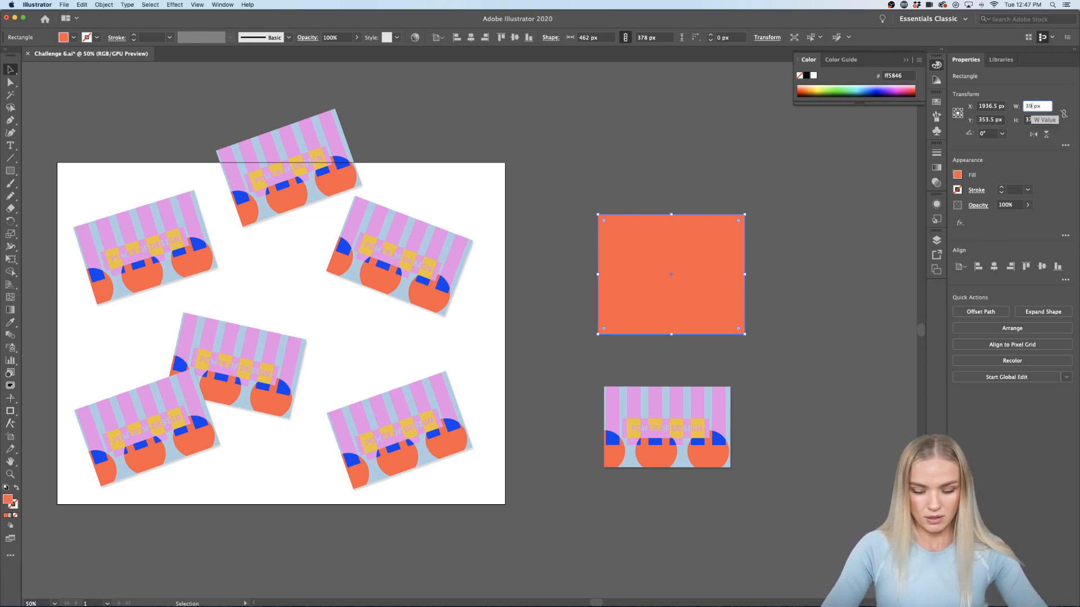
{"action": "type", "text": "8"}
{"action": "left_click", "coordinate": [1029, 120]}
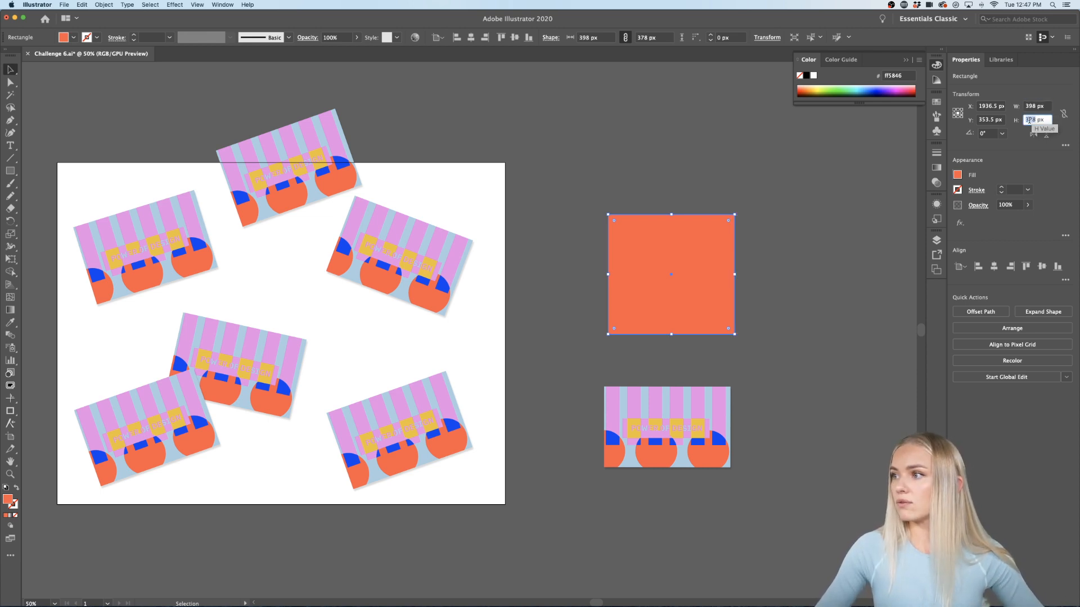
{"action": "type", "text": "254"}
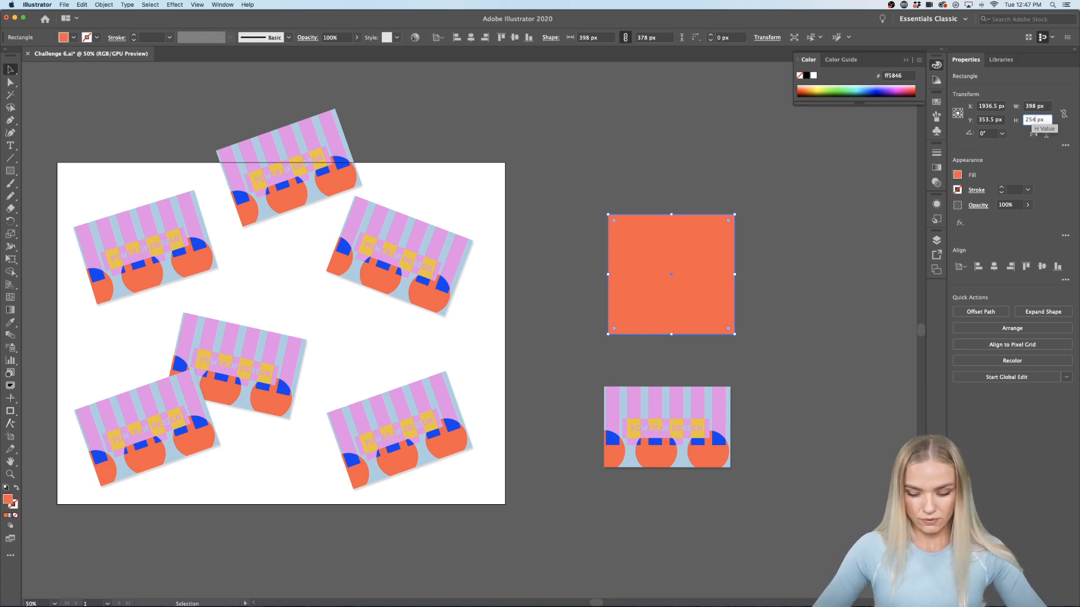
{"action": "type", "text": "0"}
{"action": "key", "text": "Return"}
{"action": "left_click", "coordinate": [703, 160]}
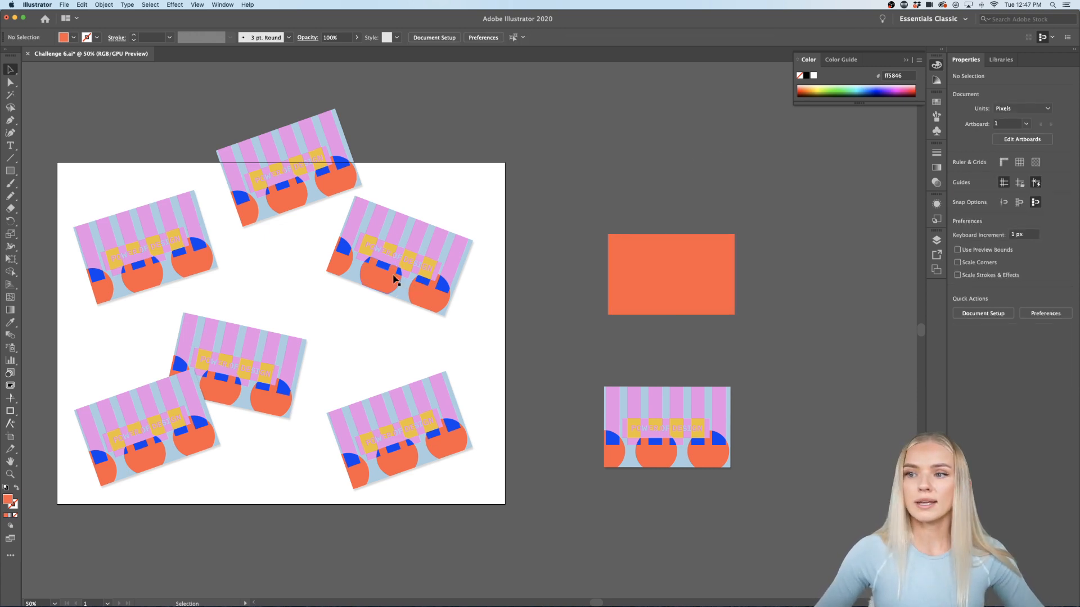
{"action": "left_click", "coordinate": [393, 279]}
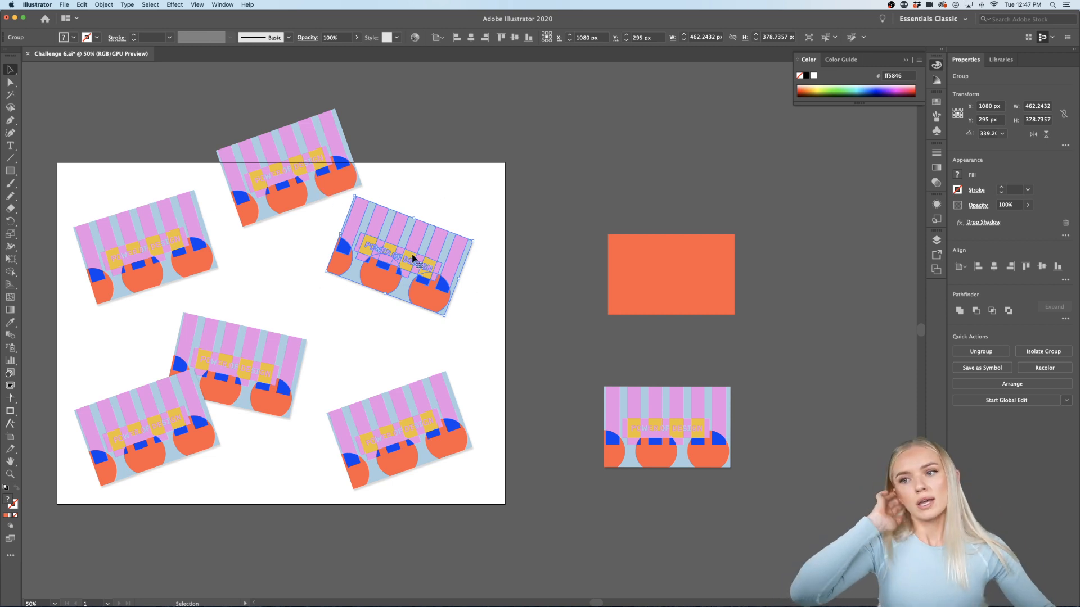
Step: Delete the straight reference card copy
{"action": "left_click", "coordinate": [664, 450]}
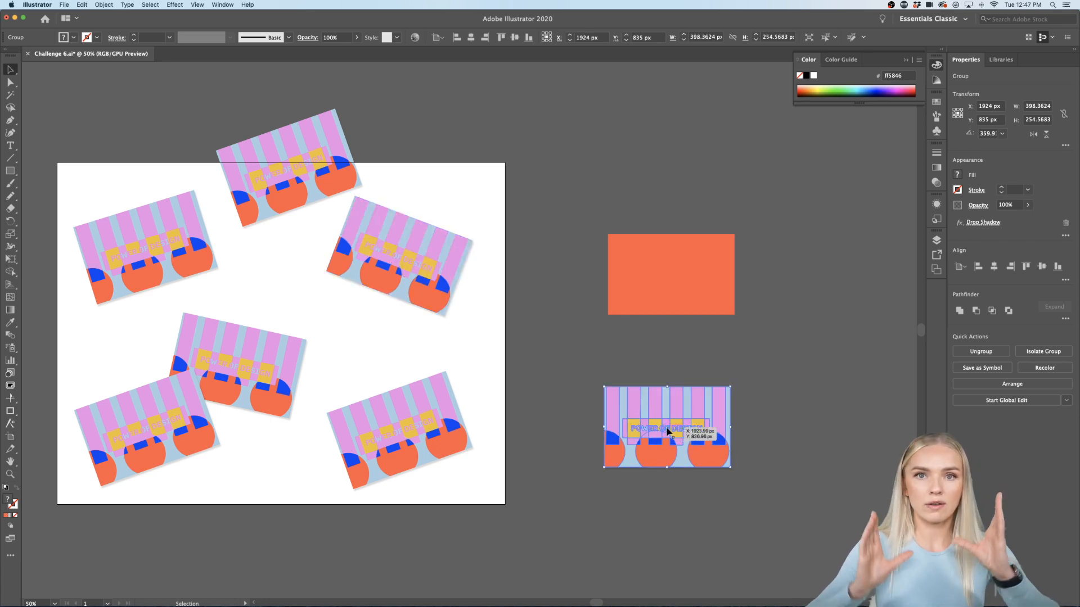
{"action": "left_click", "coordinate": [748, 436]}
{"action": "left_click", "coordinate": [704, 436]}
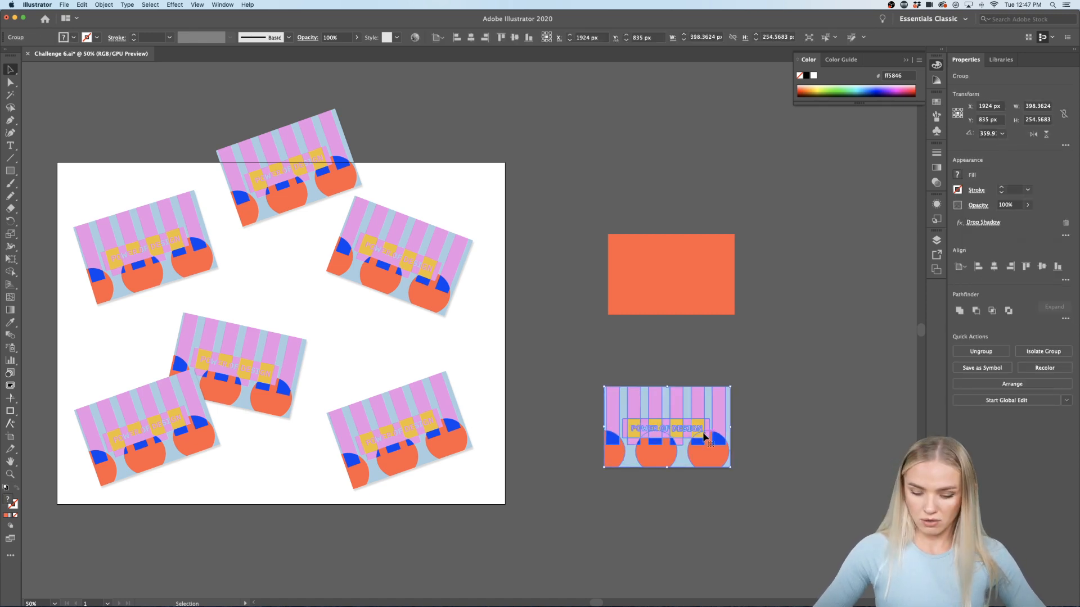
{"action": "key", "text": "Delete"}
Step: Fill the card-sized rectangle white from the saved Libraries colours
{"action": "left_click", "coordinate": [691, 248]}
{"action": "scroll", "coordinate": [689, 253], "scroll_direction": "left", "scroll_amount": 1}
{"action": "scroll", "coordinate": [689, 253], "scroll_direction": "right", "scroll_amount": 1}
{"action": "scroll", "coordinate": [703, 249], "scroll_direction": "up", "scroll_amount": 2}
{"action": "scroll", "coordinate": [703, 249], "scroll_direction": "right", "scroll_amount": 2}
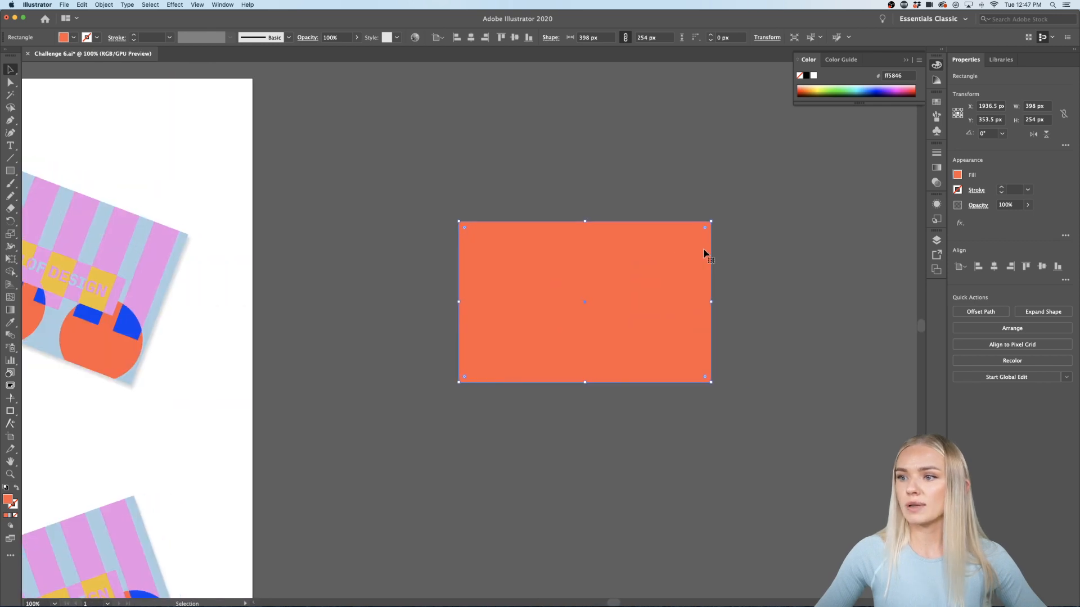
{"action": "scroll", "coordinate": [702, 250], "scroll_direction": "right", "scroll_amount": 2}
{"action": "scroll", "coordinate": [703, 251], "scroll_direction": "up", "scroll_amount": 1}
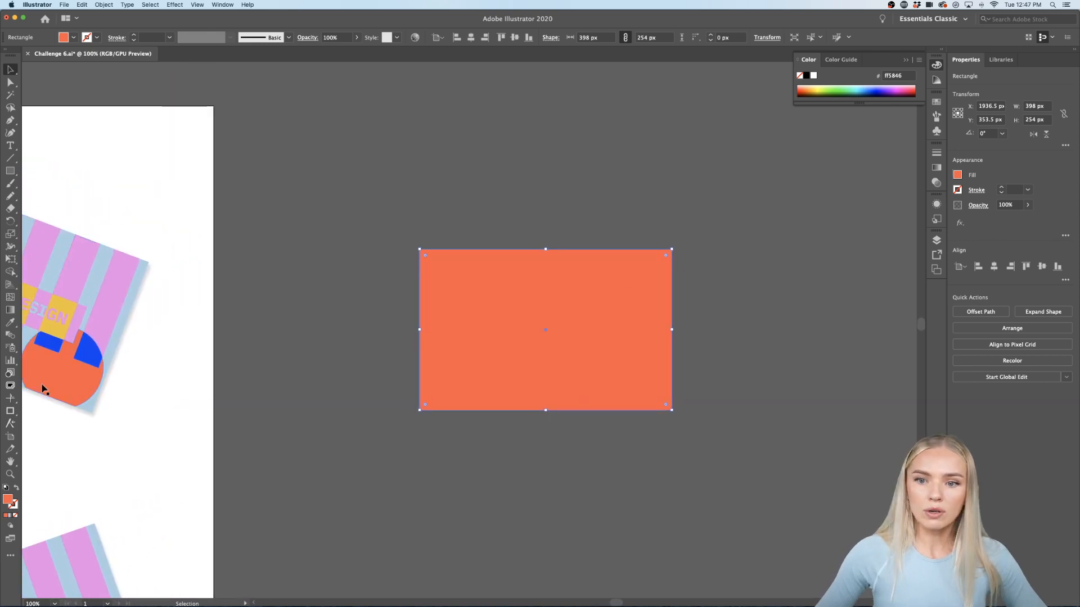
{"action": "left_click", "coordinate": [1001, 60]}
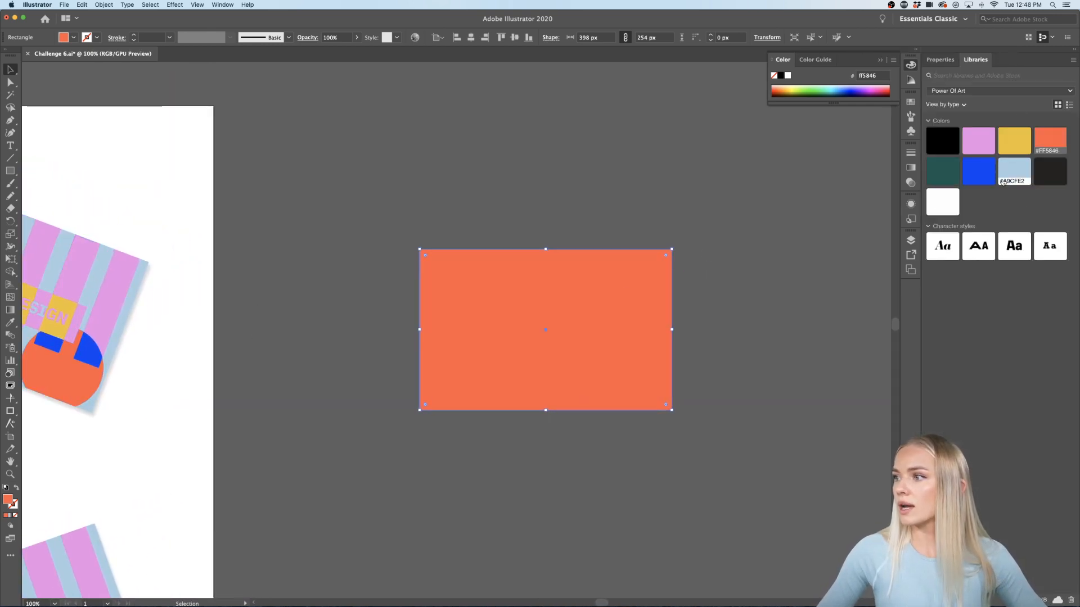
{"action": "left_click", "coordinate": [943, 201]}
{"action": "left_click", "coordinate": [742, 294]}
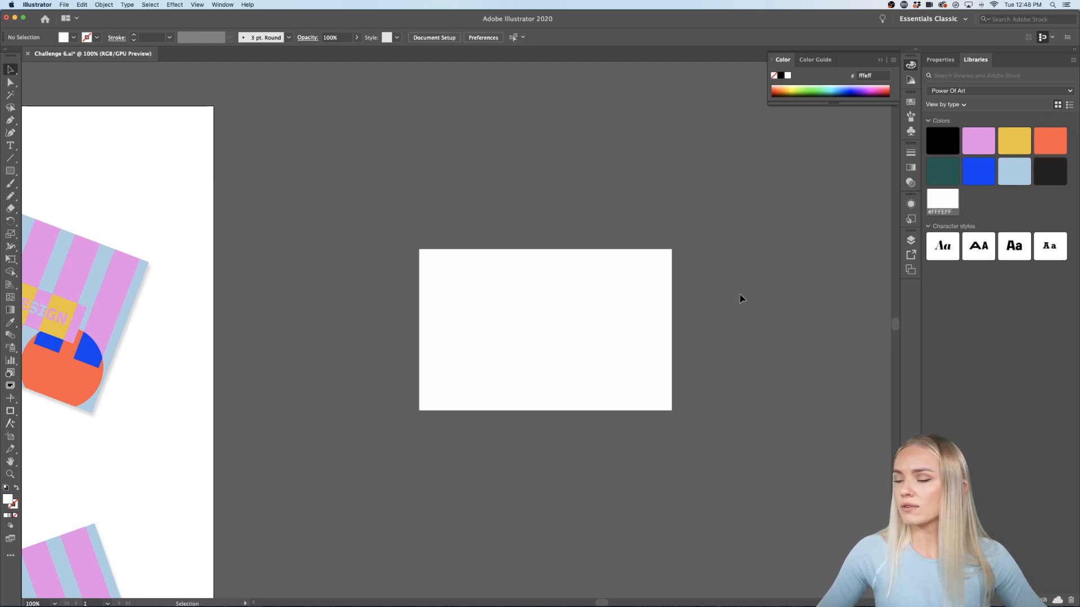
Step: Move the white rectangle to the right of the artboard and zoom out
{"action": "key", "text": "super+minus"}
{"action": "left_click_drag", "start_coordinate": [617, 311], "coordinate": [468, 311]}
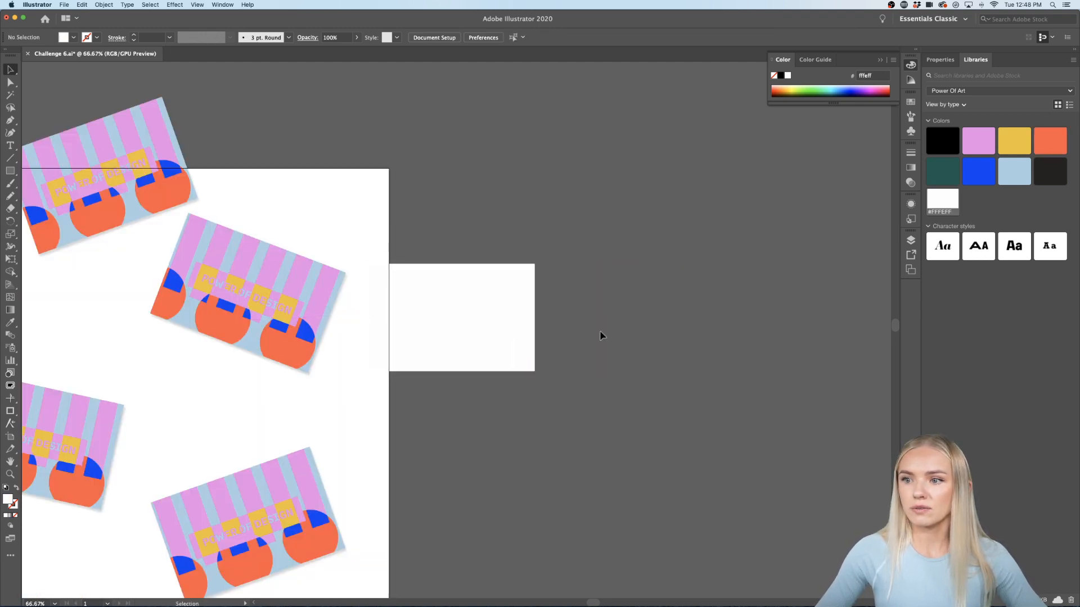
{"action": "left_click_drag", "start_coordinate": [532, 326], "coordinate": [677, 328]}
{"action": "left_click", "coordinate": [441, 508]}
{"action": "key", "text": "super+minus"}
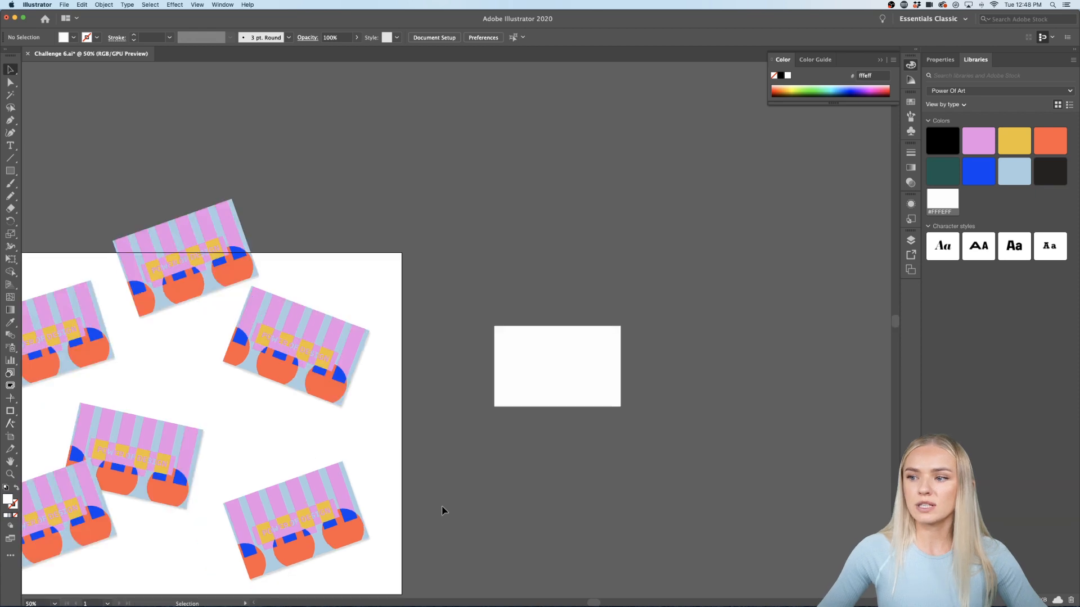
{"action": "scroll", "coordinate": [442, 510], "scroll_direction": "down", "scroll_amount": 3}
{"action": "scroll", "coordinate": [442, 510], "scroll_direction": "left", "scroll_amount": 5}
Step: Draw an artboard-sized rectangle filled with grey eaeaea
{"action": "left_click", "coordinate": [9, 171]}
{"action": "left_click_drag", "start_coordinate": [147, 190], "coordinate": [596, 531]}
{"action": "left_click", "coordinate": [1012, 173]}
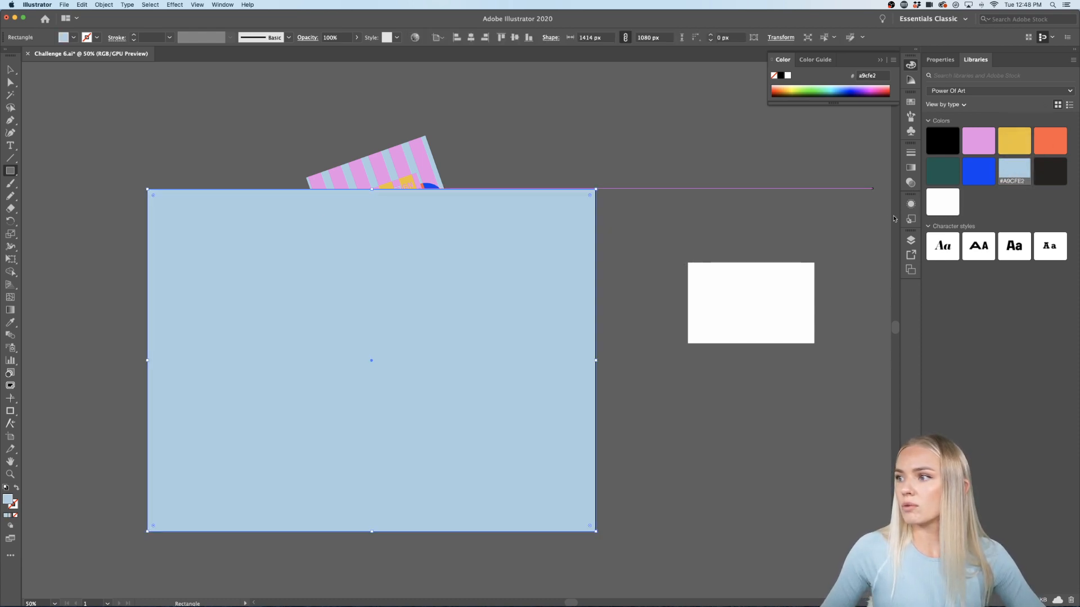
{"action": "double_click", "coordinate": [7, 498]}
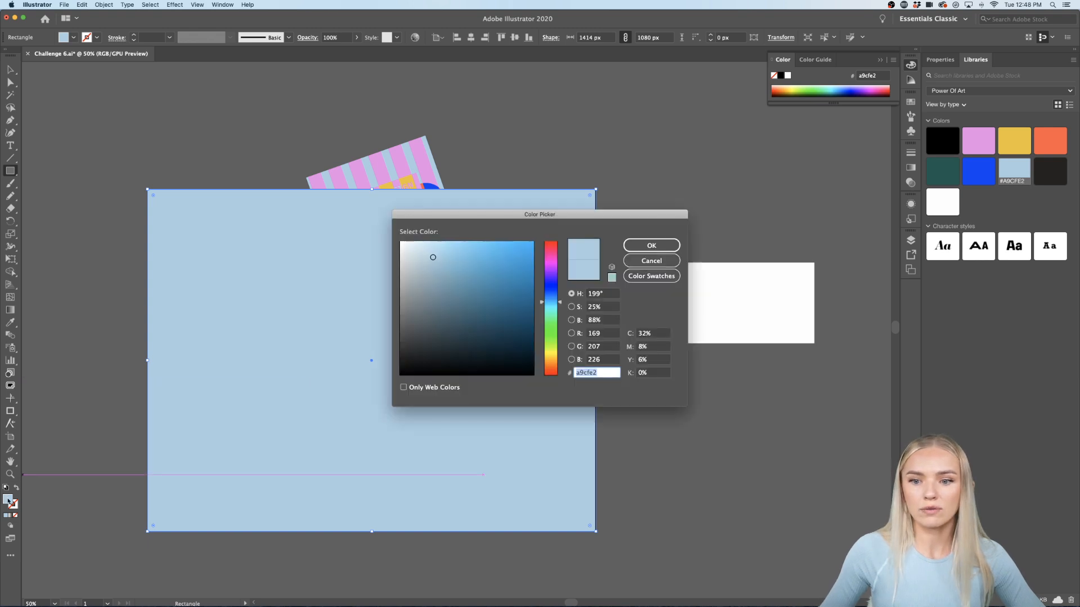
{"action": "type", "text": "eaeaea"}
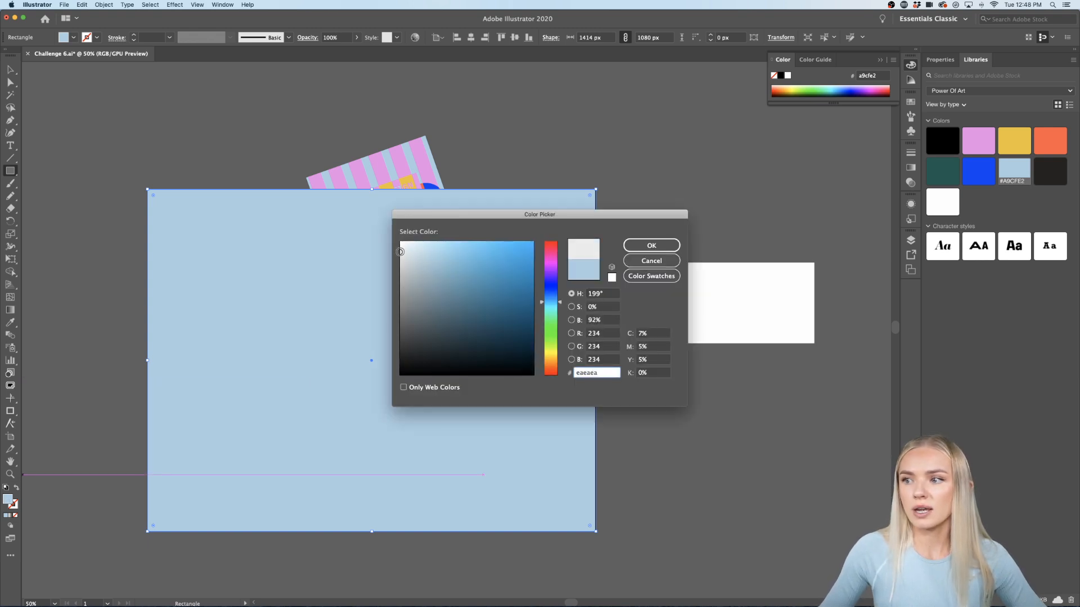
{"action": "left_click", "coordinate": [649, 245]}
{"action": "left_click", "coordinate": [631, 231]}
{"action": "key", "text": "Escape"}
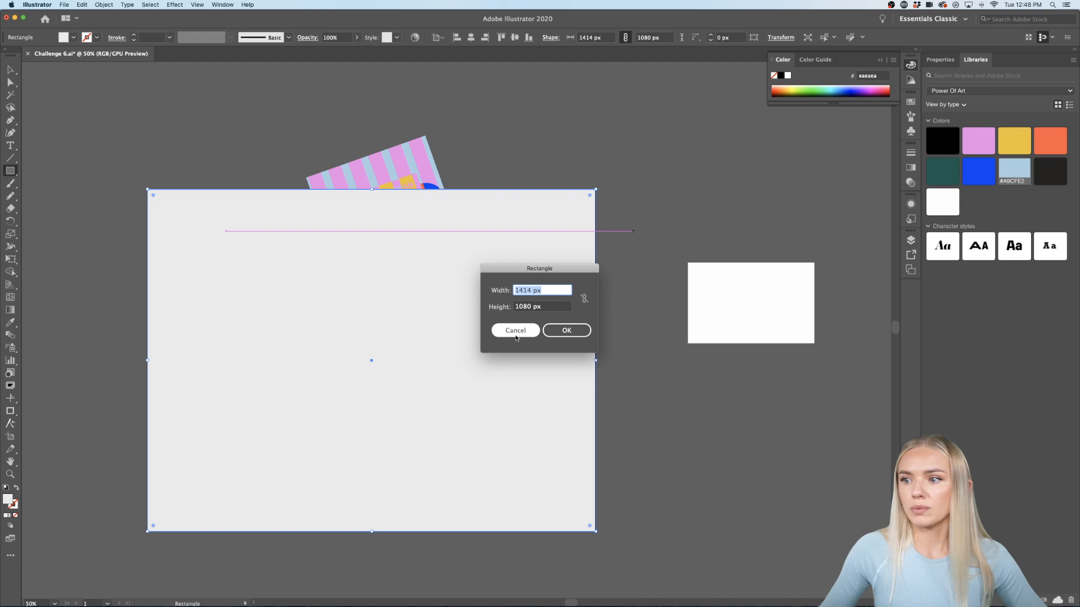
Step: Send the grey rectangle backward behind the scattered cards
{"action": "left_click", "coordinate": [10, 71]}
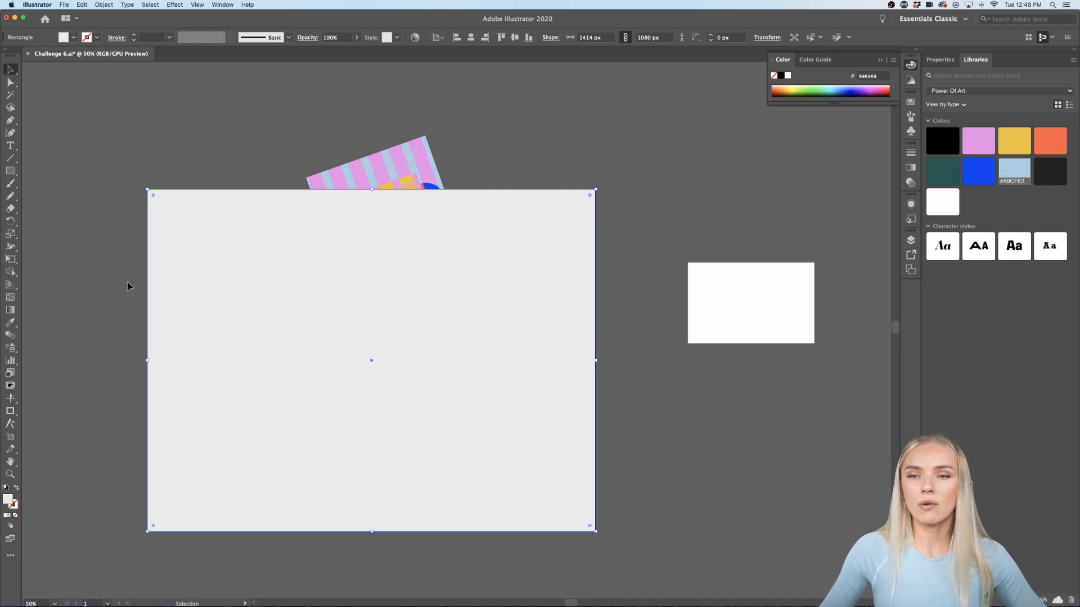
{"action": "scroll", "coordinate": [129, 281], "scroll_direction": "up", "scroll_amount": 1}
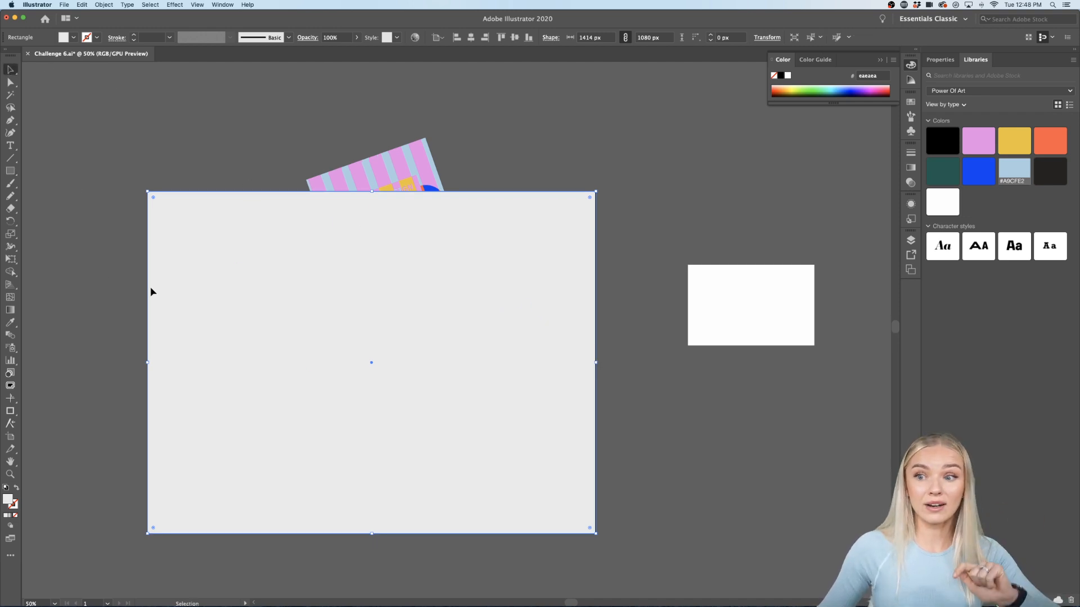
{"action": "right_click", "coordinate": [251, 367]}
{"action": "mouse_move", "coordinate": [315, 502]}
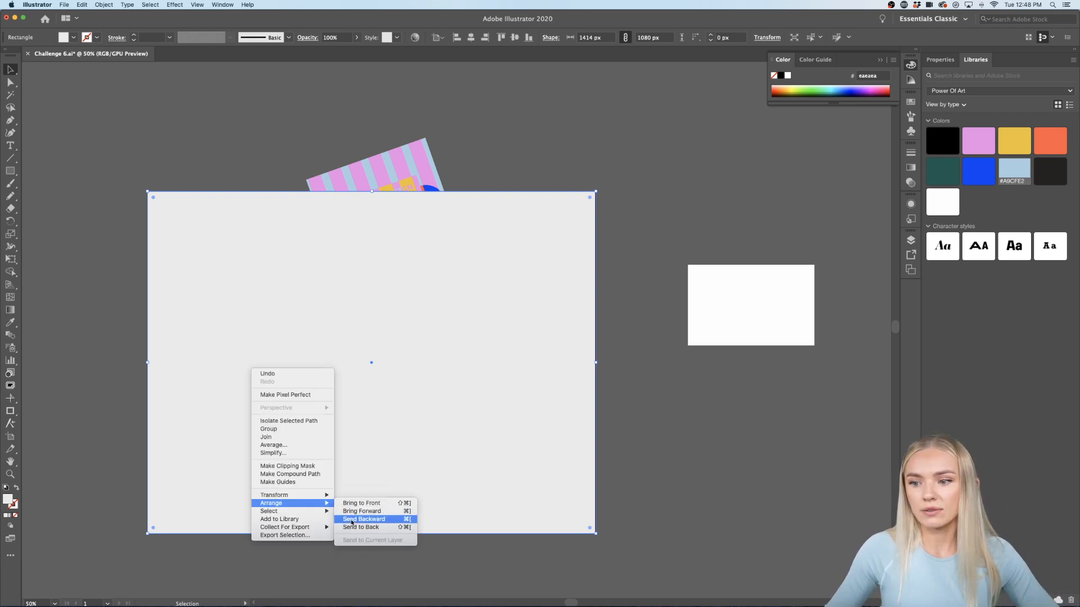
{"action": "left_click", "coordinate": [351, 521]}
{"action": "left_click", "coordinate": [690, 417]}
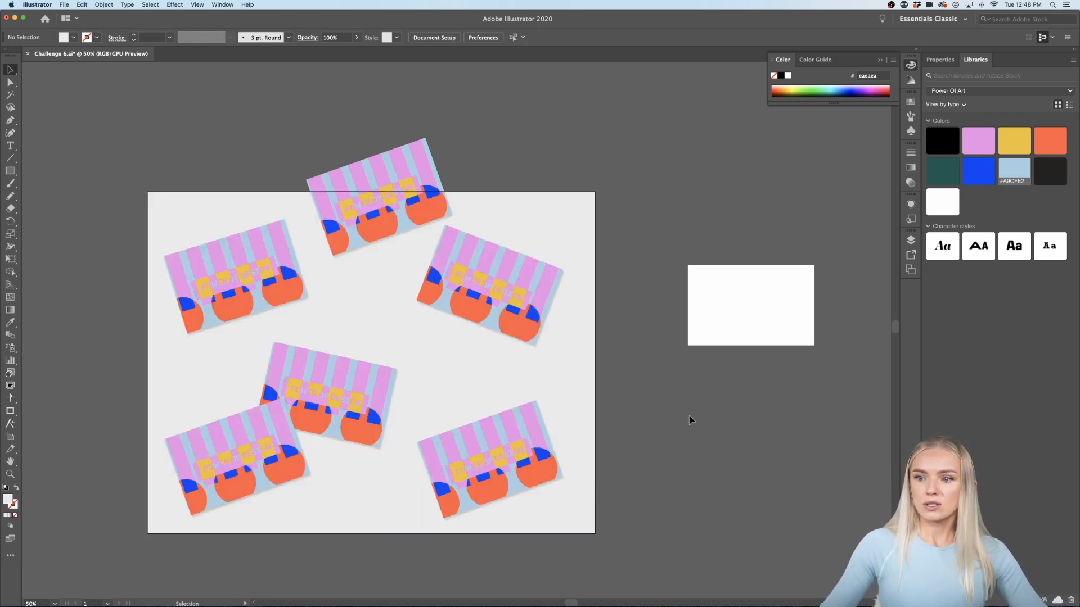
Step: Lighten the background rectangle's fill to f2f2f2
{"action": "left_click", "coordinate": [593, 352]}
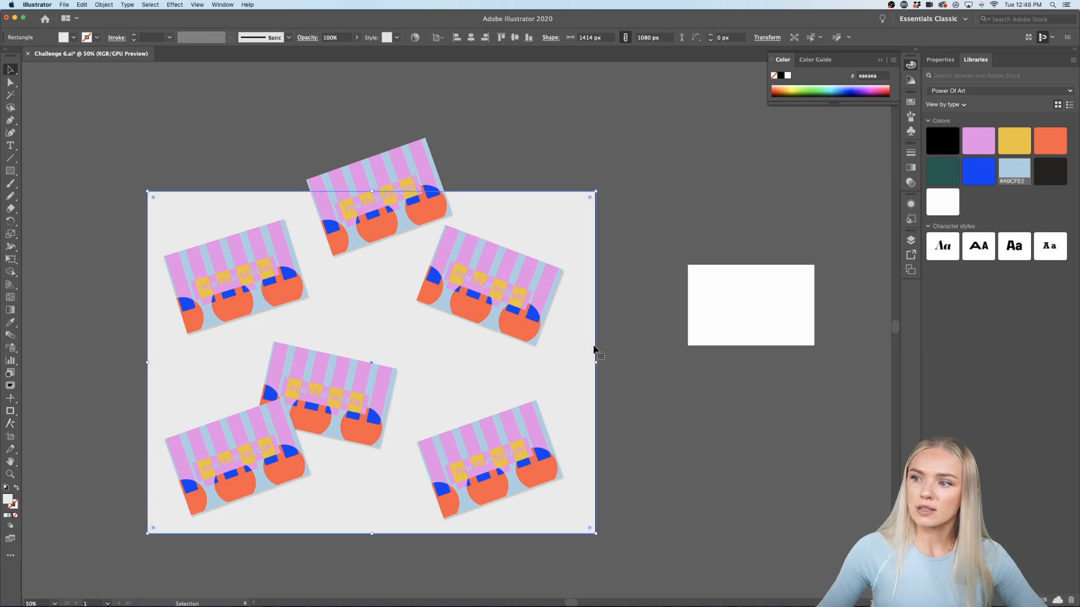
{"action": "double_click", "coordinate": [7, 498]}
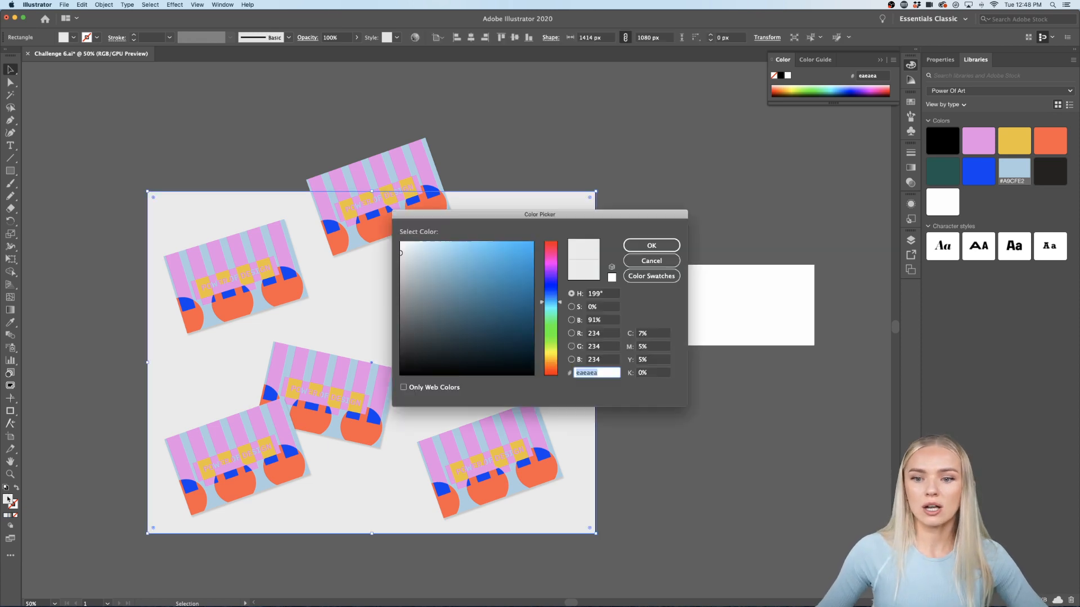
{"action": "left_click", "coordinate": [400, 248]}
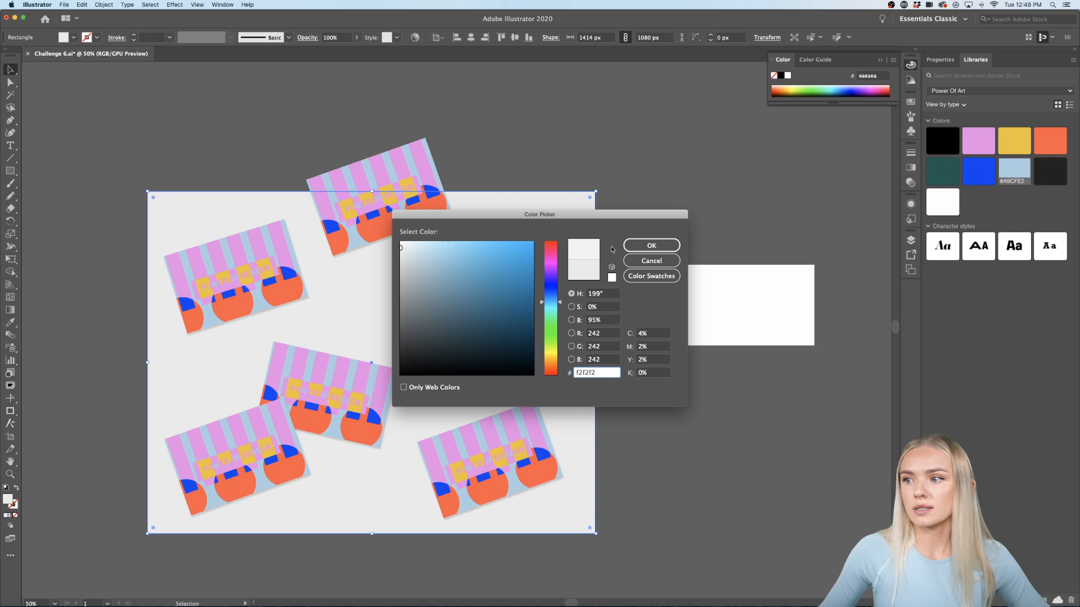
{"action": "left_click", "coordinate": [635, 247]}
{"action": "left_click", "coordinate": [649, 197]}
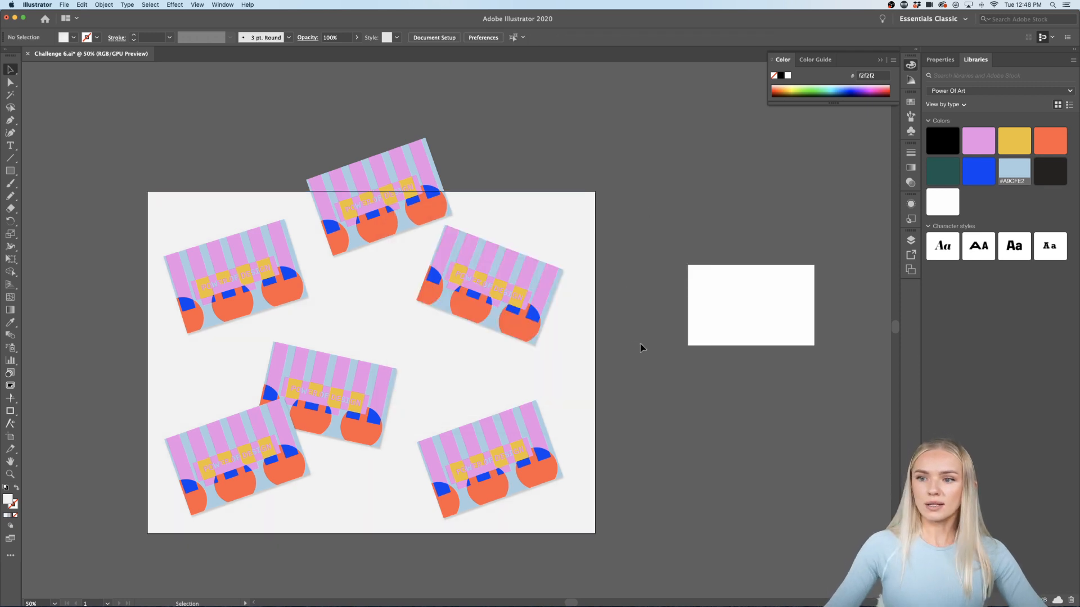
{"action": "scroll", "coordinate": [640, 343], "scroll_direction": "down", "scroll_amount": 2}
Step: Reposition the white card-back rectangle beside the artboard
{"action": "scroll", "coordinate": [640, 343], "scroll_direction": "left", "scroll_amount": 3}
{"action": "scroll", "coordinate": [444, 370], "scroll_direction": "up", "scroll_amount": 1}
{"action": "scroll", "coordinate": [444, 370], "scroll_direction": "right", "scroll_amount": 3}
{"action": "scroll", "coordinate": [444, 370], "scroll_direction": "down", "scroll_amount": 1}
{"action": "scroll", "coordinate": [444, 370], "scroll_direction": "right", "scroll_amount": 1}
{"action": "left_click_drag", "start_coordinate": [792, 270], "coordinate": [734, 312]}
{"action": "left_click", "coordinate": [776, 385]}
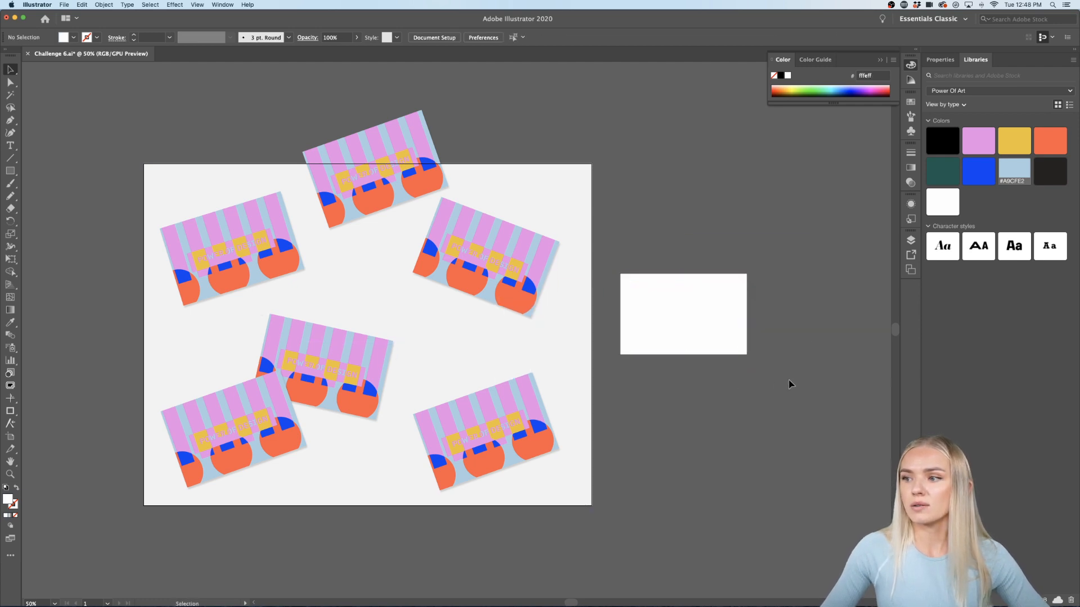
{"action": "scroll", "coordinate": [808, 339], "scroll_direction": "up", "scroll_amount": 2}
{"action": "scroll", "coordinate": [809, 339], "scroll_direction": "up", "scroll_amount": 2}
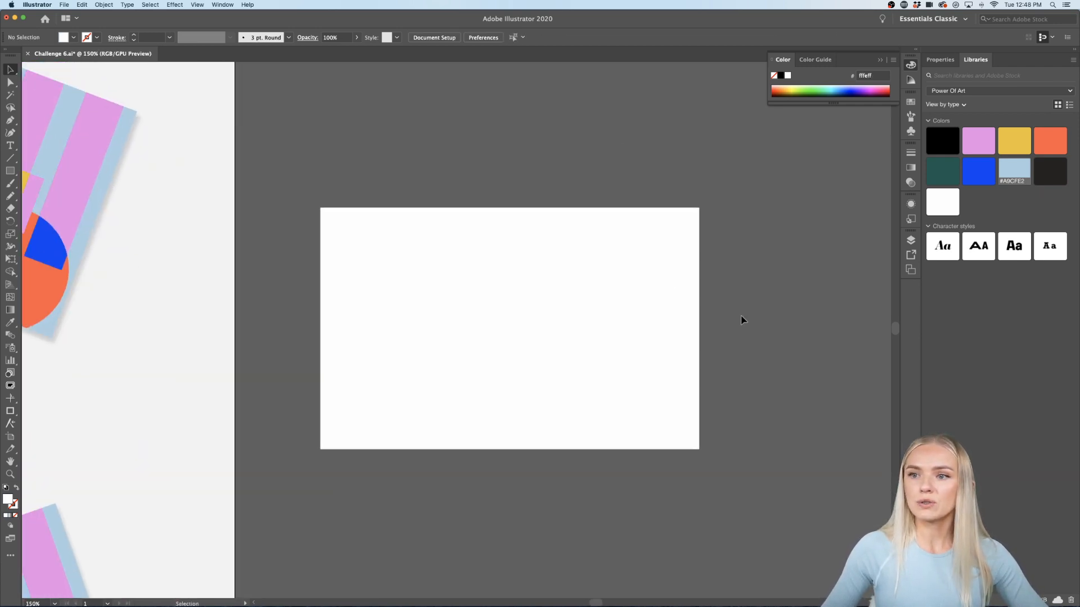
Step: Create a text area on the white card and type the cardholder's full name
{"action": "left_click", "coordinate": [10, 145]}
{"action": "left_click_drag", "start_coordinate": [343, 232], "coordinate": [608, 309]}
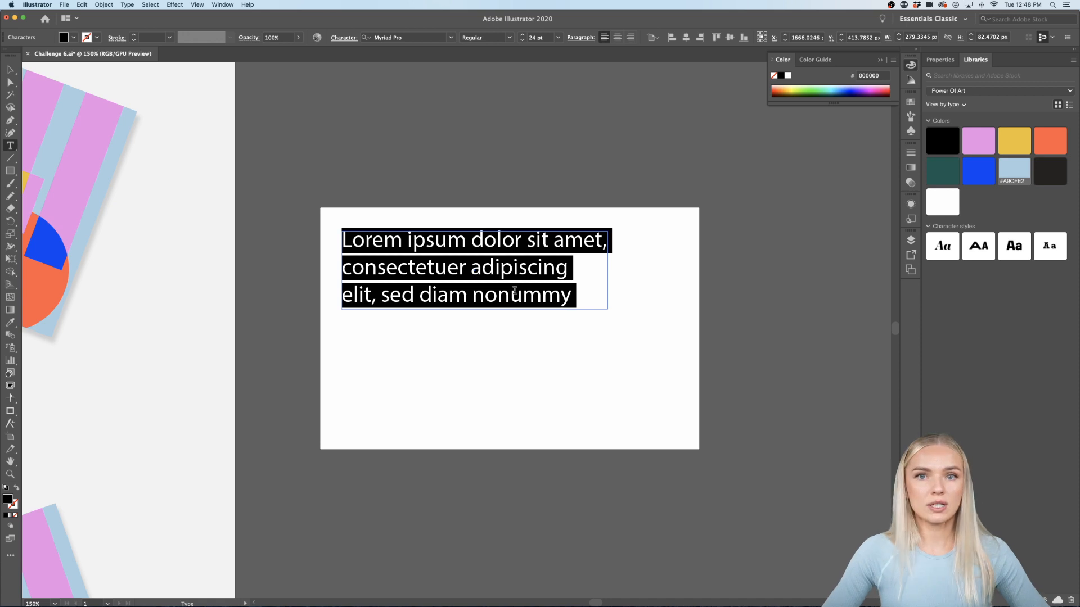
{"action": "key", "text": "BackSpace"}
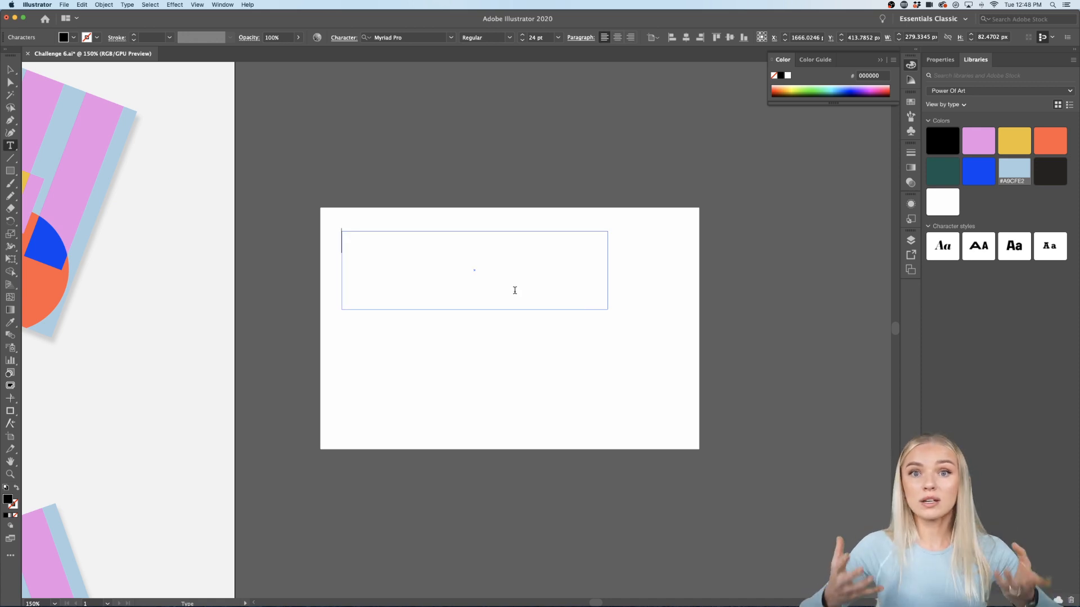
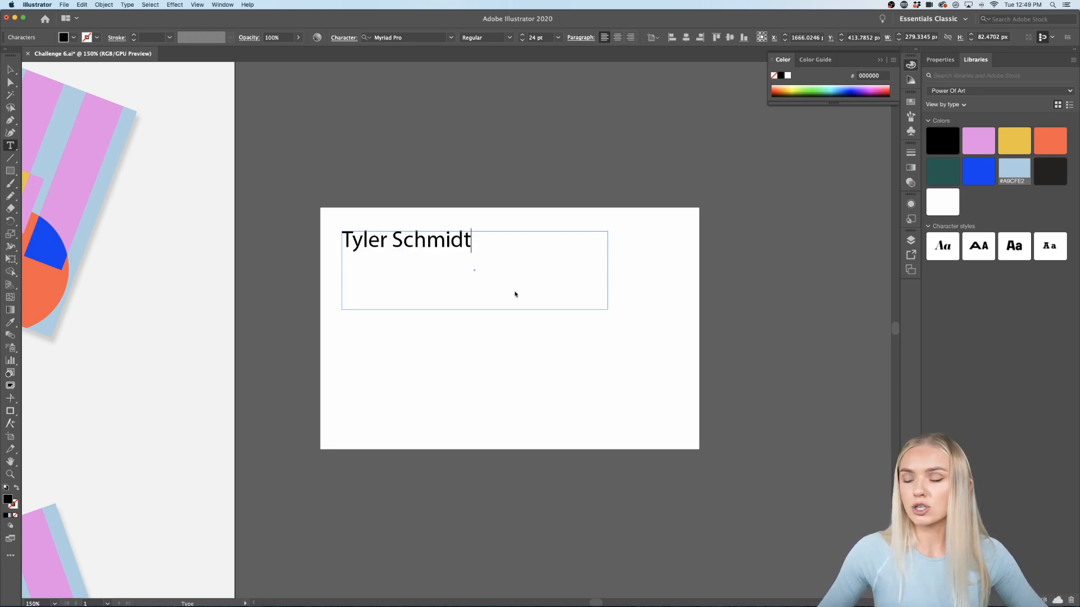
{"action": "key", "text": "super+a"}
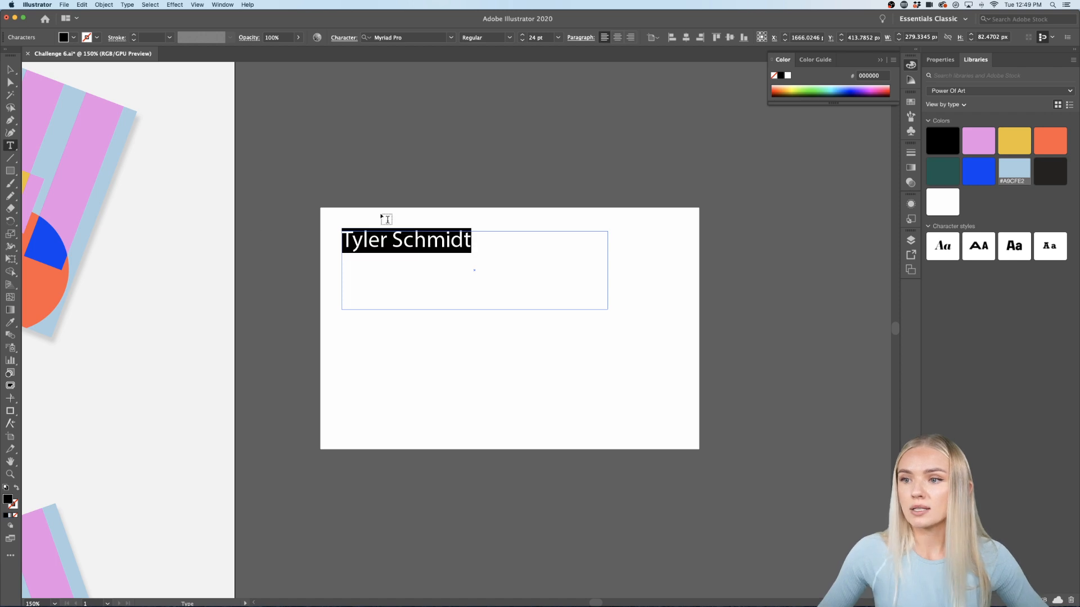
Step: Apply the saved bold Kade character style and enlarge the frame to show the whole name
{"action": "left_click", "coordinate": [1012, 246]}
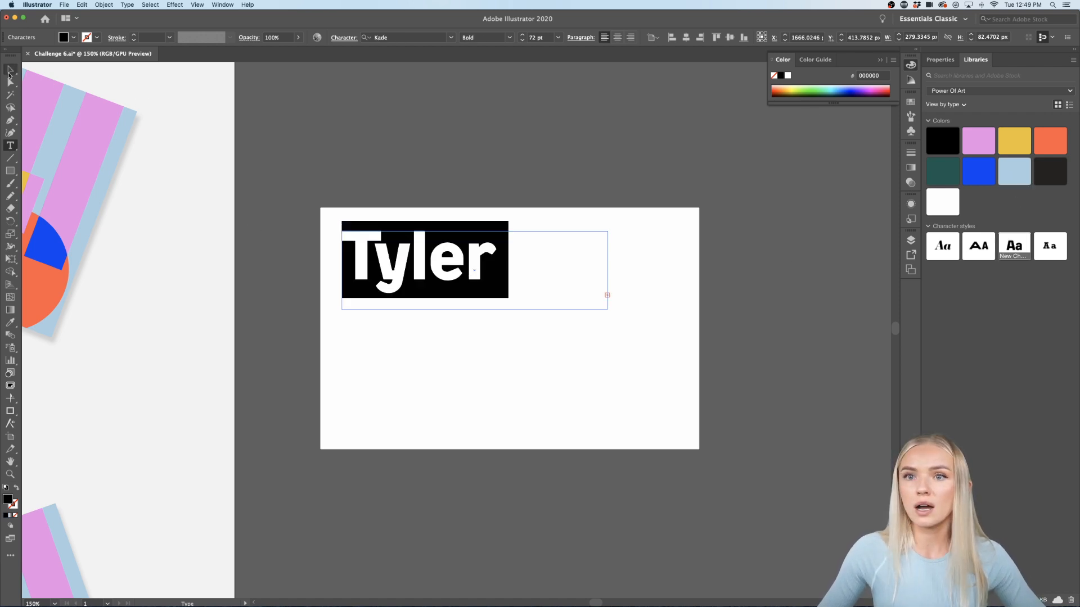
{"action": "left_click", "coordinate": [10, 69]}
{"action": "left_click_drag", "start_coordinate": [608, 309], "coordinate": [826, 405]}
{"action": "triple_click", "coordinate": [615, 268]}
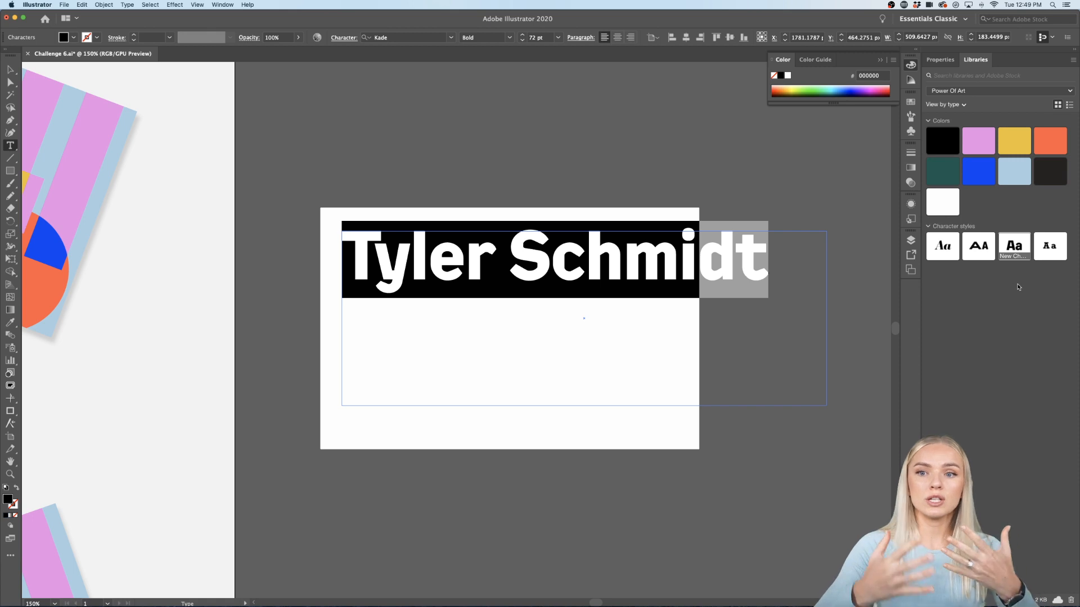
{"action": "scroll", "coordinate": [606, 259], "scroll_direction": "left", "scroll_amount": 10}
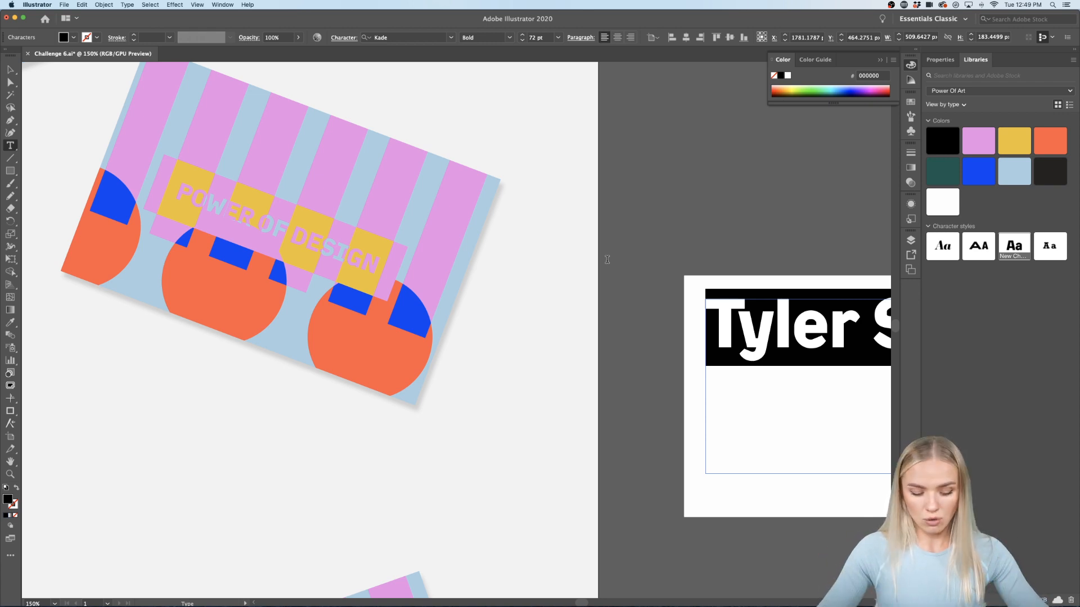
{"action": "scroll", "coordinate": [607, 260], "scroll_direction": "up", "scroll_amount": 1}
{"action": "scroll", "coordinate": [632, 258], "scroll_direction": "right", "scroll_amount": 10}
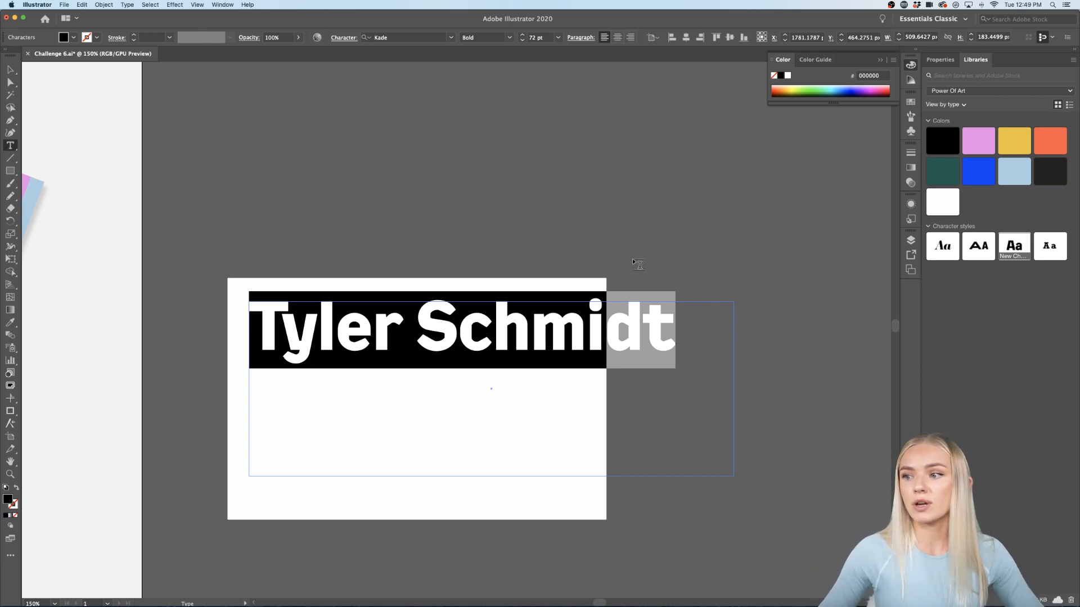
{"action": "left_click", "coordinate": [939, 59]}
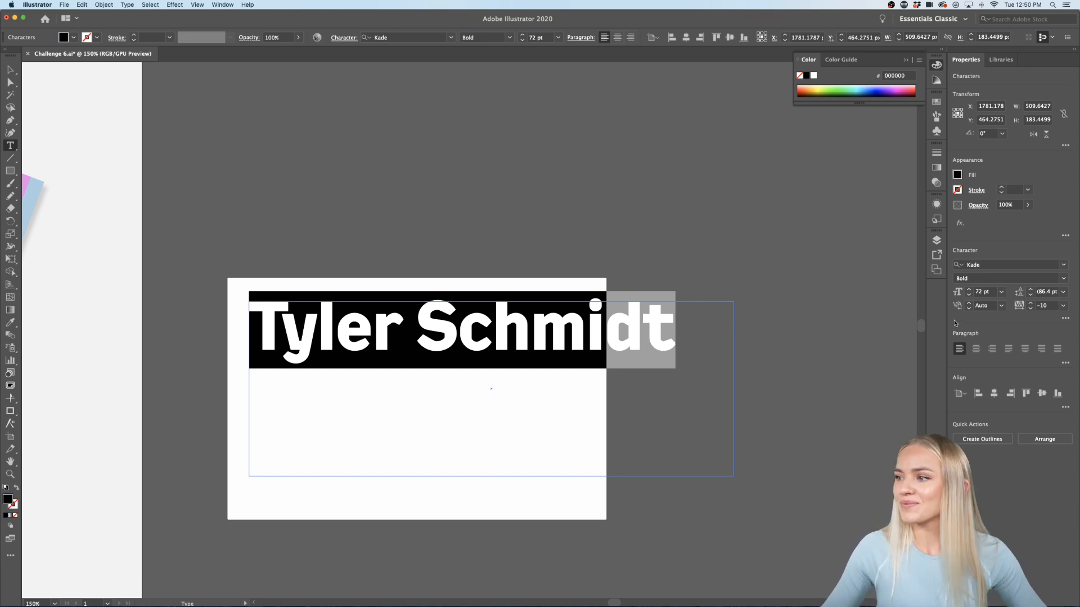
Step: Set the name to 36 pt and move it lower on the card
{"action": "left_click", "coordinate": [1002, 292]}
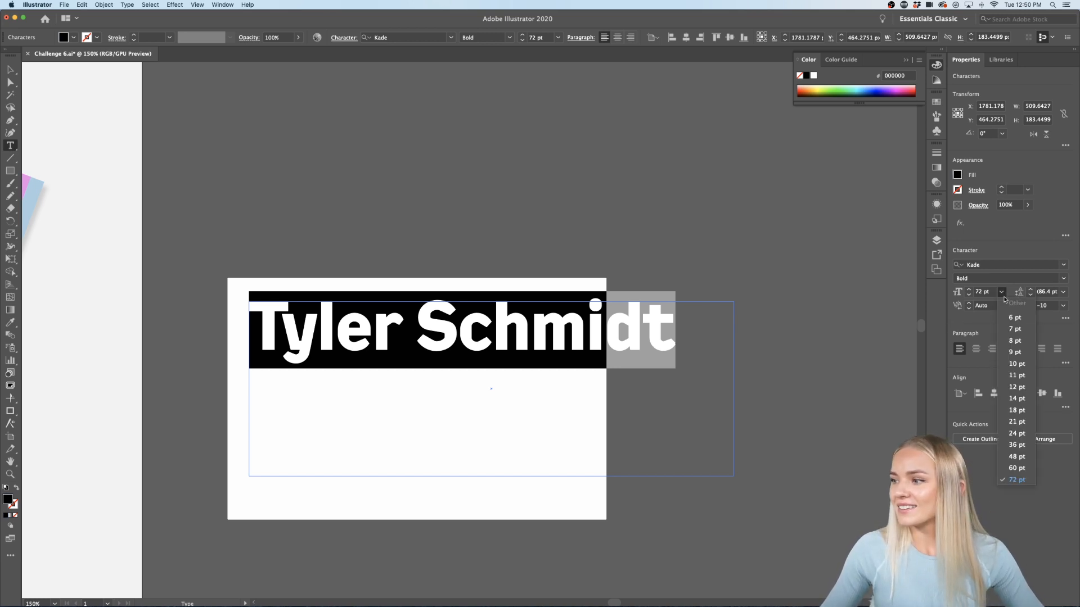
{"action": "left_click", "coordinate": [1015, 444]}
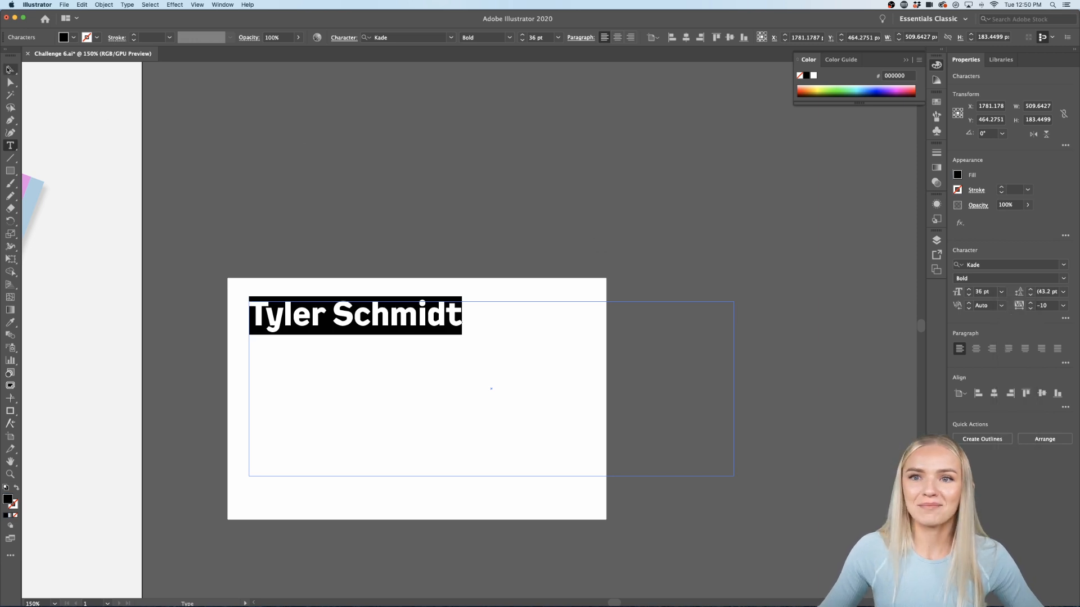
{"action": "left_click", "coordinate": [10, 69]}
{"action": "left_click_drag", "start_coordinate": [413, 322], "coordinate": [413, 390]}
Step: Reduce the name to 24 pt and nudge it right and down
{"action": "left_click", "coordinate": [429, 197]}
{"action": "triple_click", "coordinate": [432, 384]}
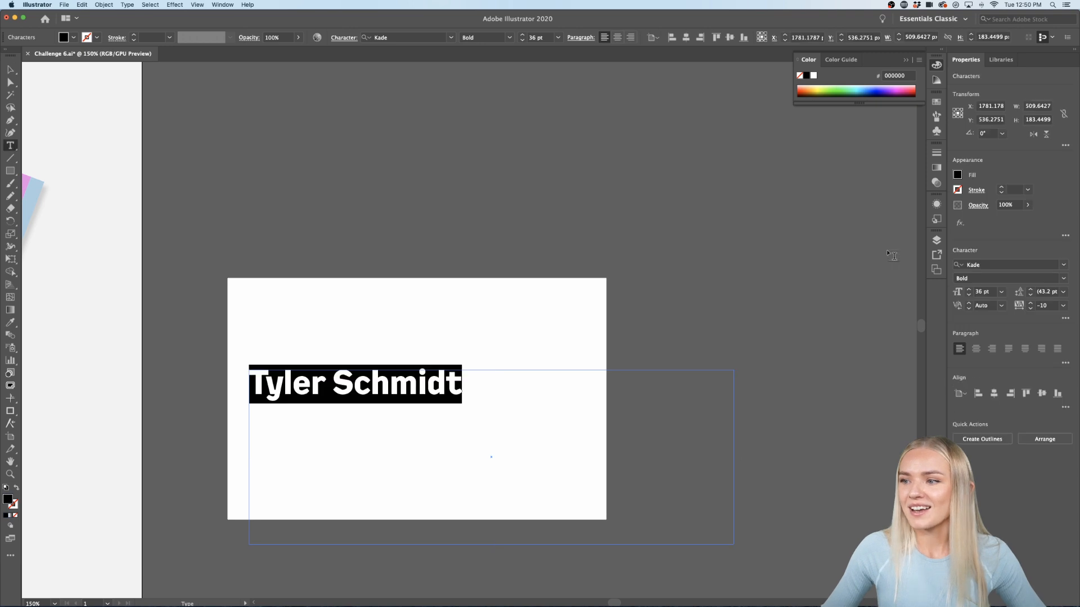
{"action": "left_click", "coordinate": [1001, 291]}
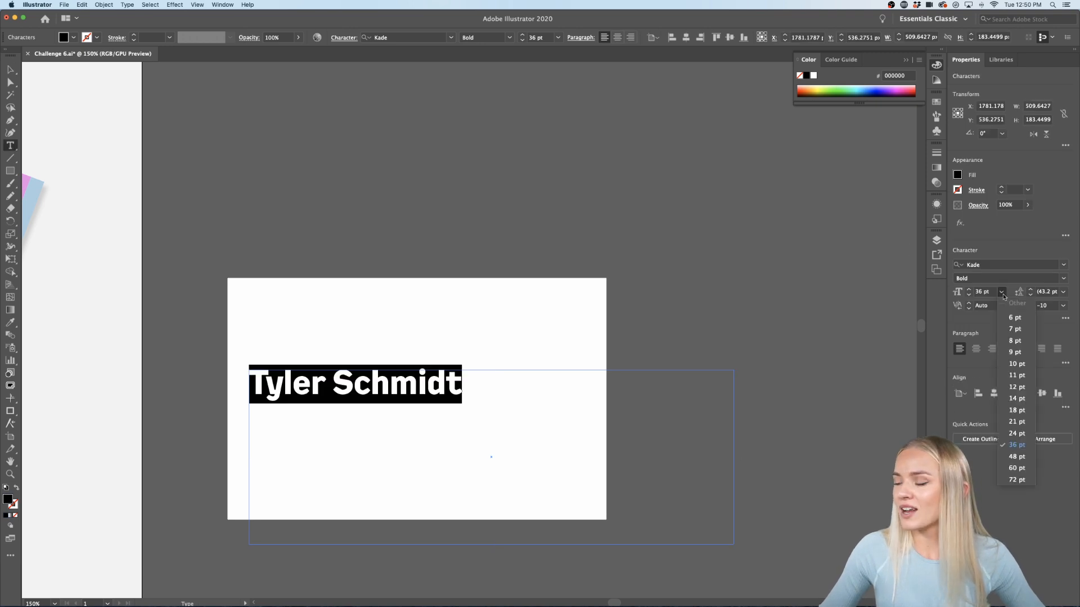
{"action": "left_click", "coordinate": [1016, 433]}
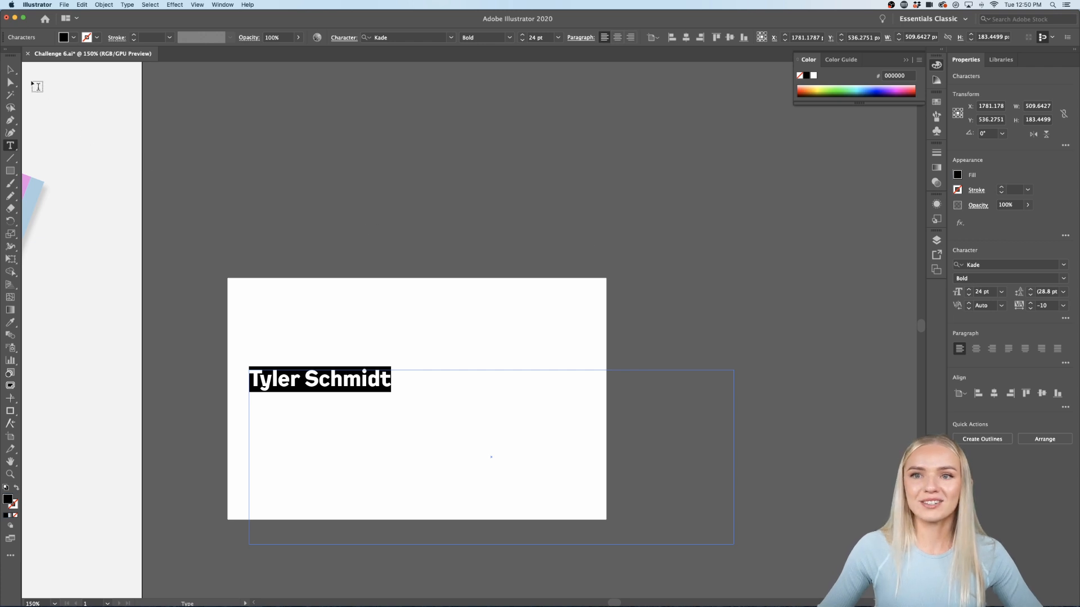
{"action": "left_click", "coordinate": [10, 69]}
{"action": "left_click_drag", "start_coordinate": [391, 385], "coordinate": [418, 400]}
{"action": "scroll", "coordinate": [431, 405], "scroll_direction": "down", "scroll_amount": 2}
{"action": "left_click_drag", "start_coordinate": [761, 510], "coordinate": [510, 386]}
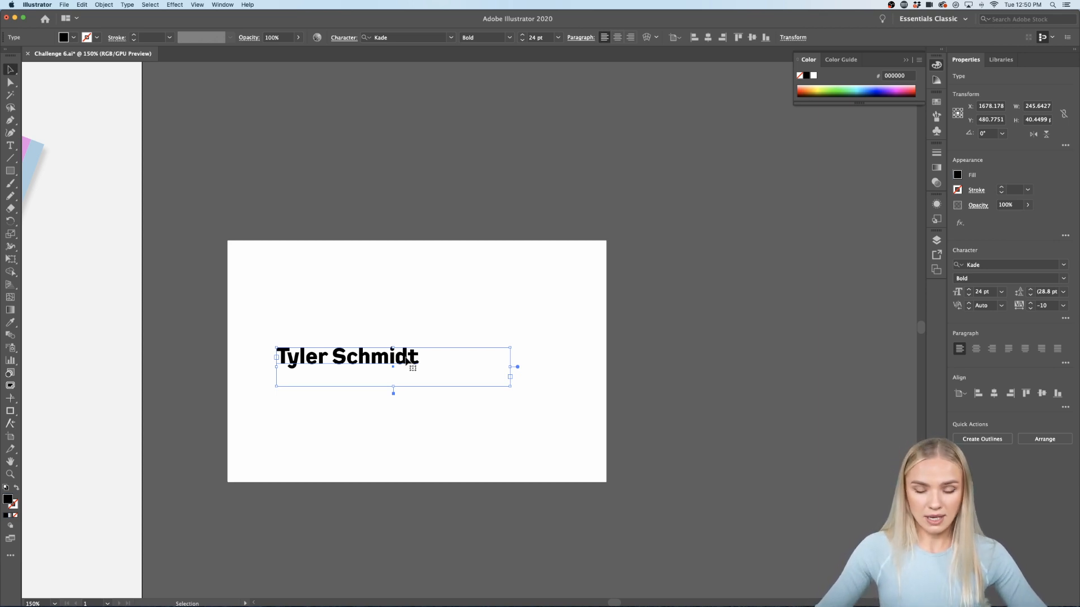
Step: Duplicate the name line below and retype it as 'Regional Manager'
{"action": "left_click_drag", "start_coordinate": [407, 374], "coordinate": [406, 409]}
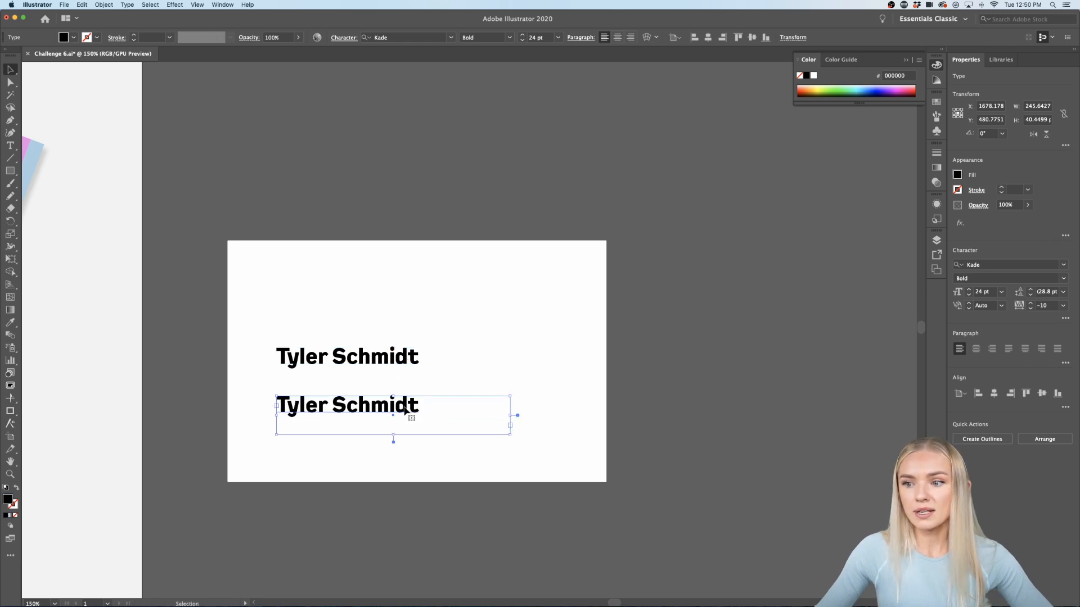
{"action": "triple_click", "coordinate": [375, 410]}
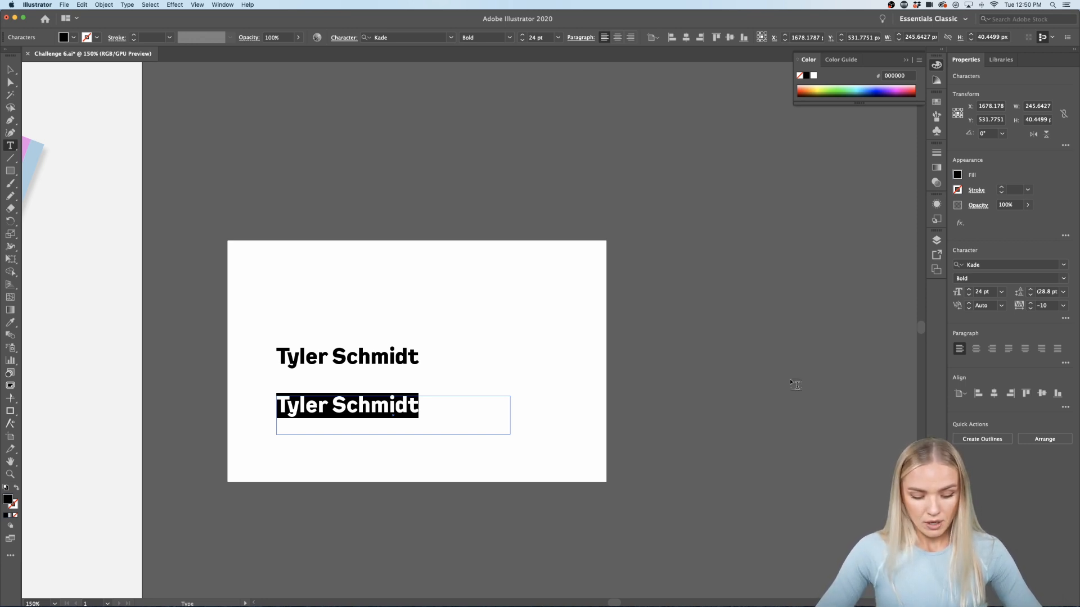
{"action": "type", "text": "Regional "}
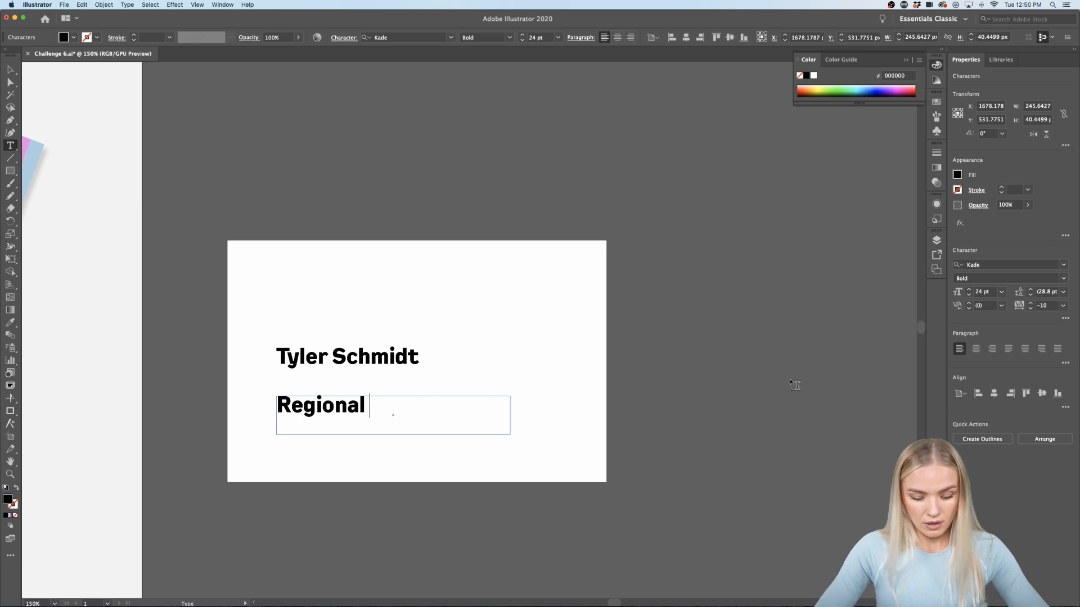
{"action": "type", "text": "Manager"}
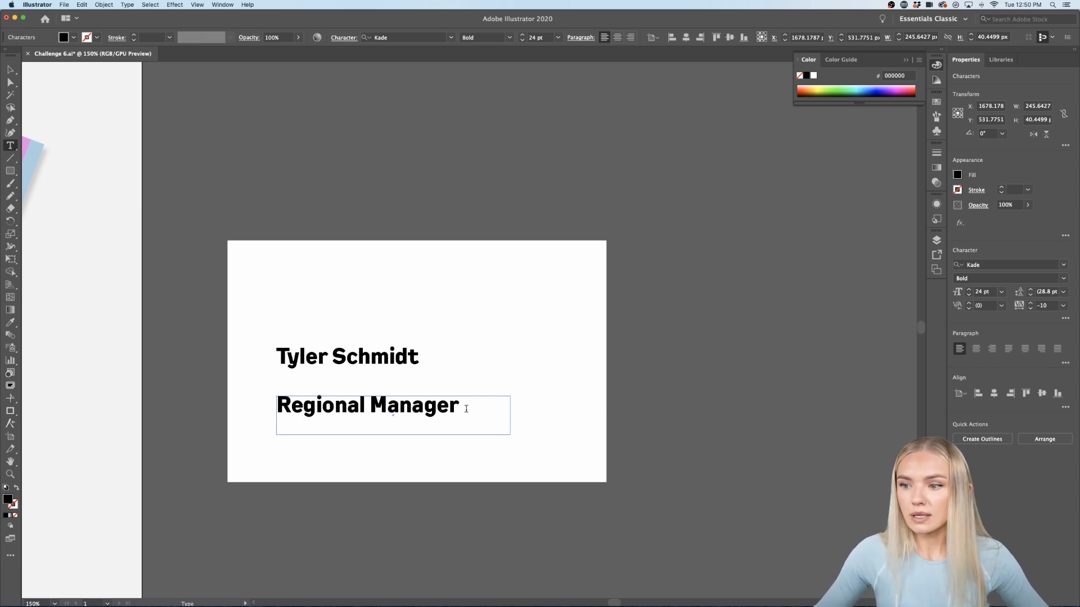
Step: Set 'Regional Manager' to Kade Regular at 12 pt
{"action": "left_click_drag", "start_coordinate": [470, 408], "coordinate": [248, 410]}
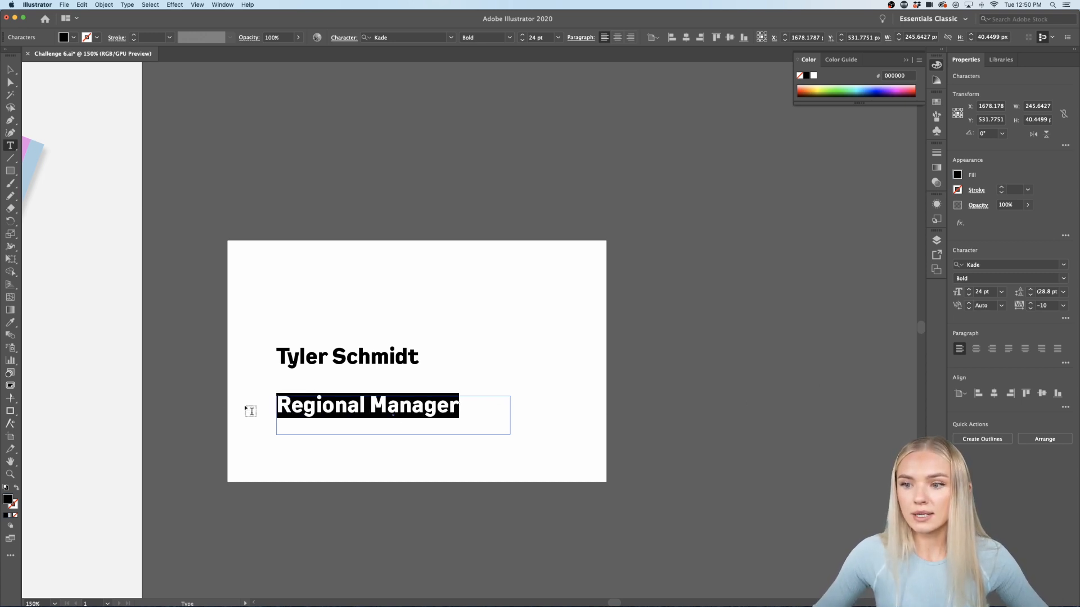
{"action": "left_click", "coordinate": [1061, 281]}
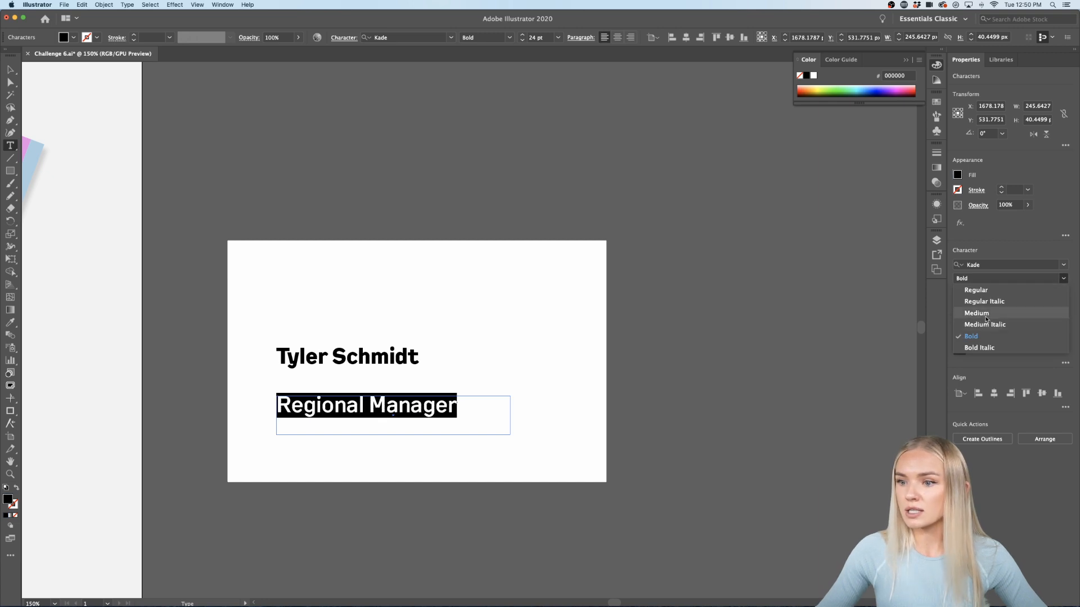
{"action": "left_click", "coordinate": [983, 291]}
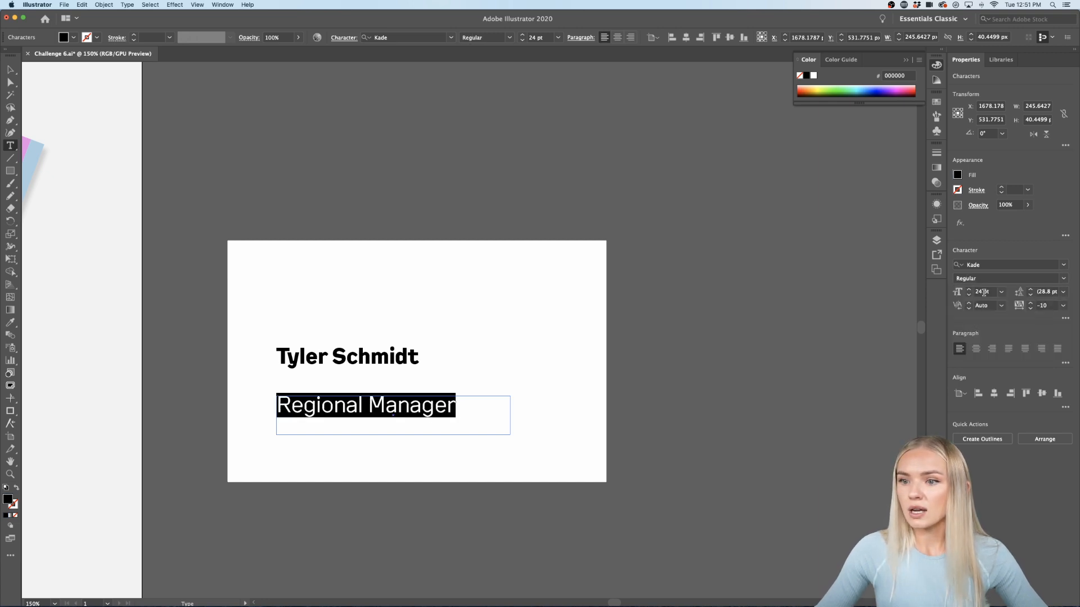
{"action": "left_click", "coordinate": [1001, 292]}
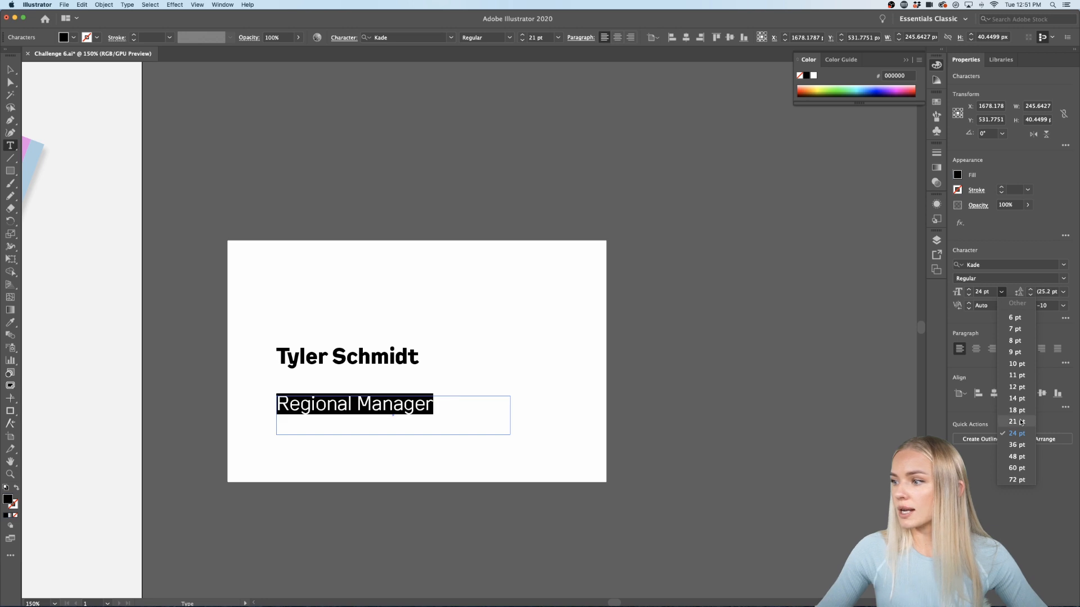
{"action": "left_click", "coordinate": [1016, 387]}
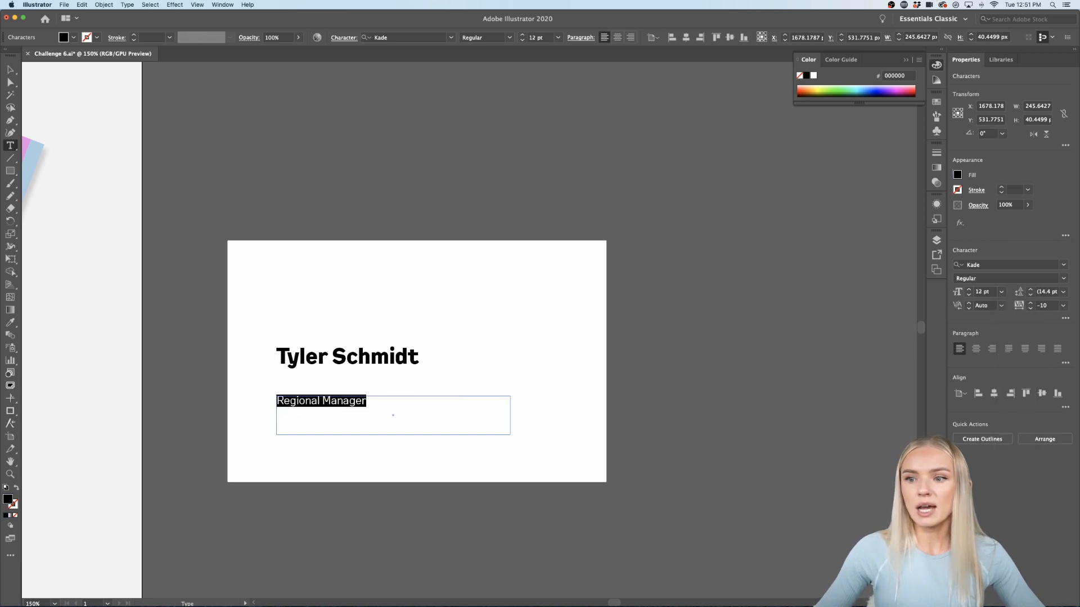
Step: Move the 'Regional Manager' line up close beneath the name
{"action": "left_click", "coordinate": [10, 69]}
{"action": "left_click", "coordinate": [373, 385]}
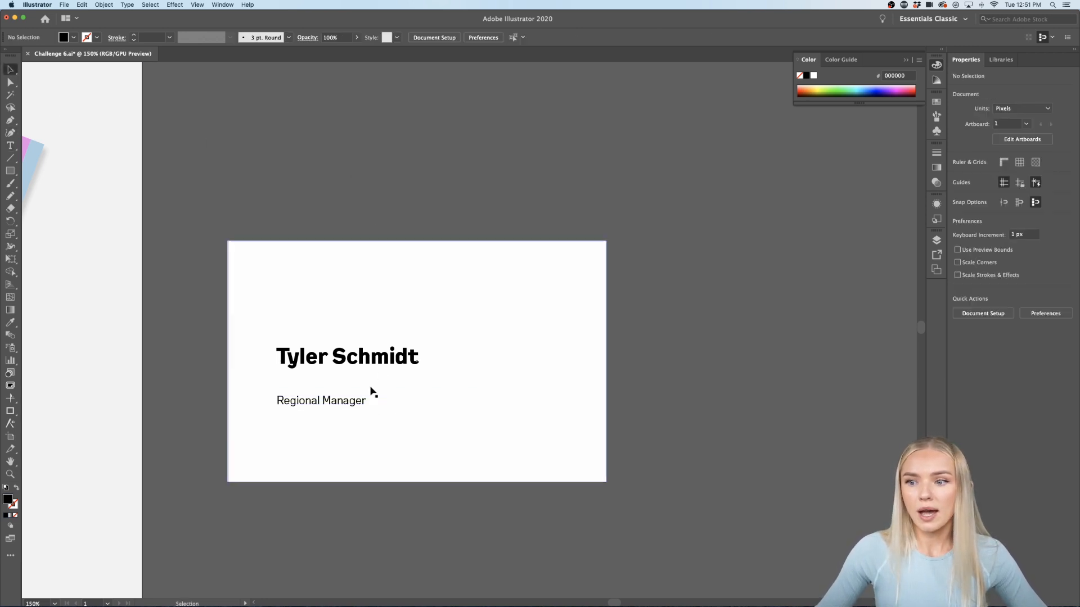
{"action": "left_click_drag", "start_coordinate": [356, 410], "coordinate": [356, 391]}
{"action": "left_click", "coordinate": [388, 226]}
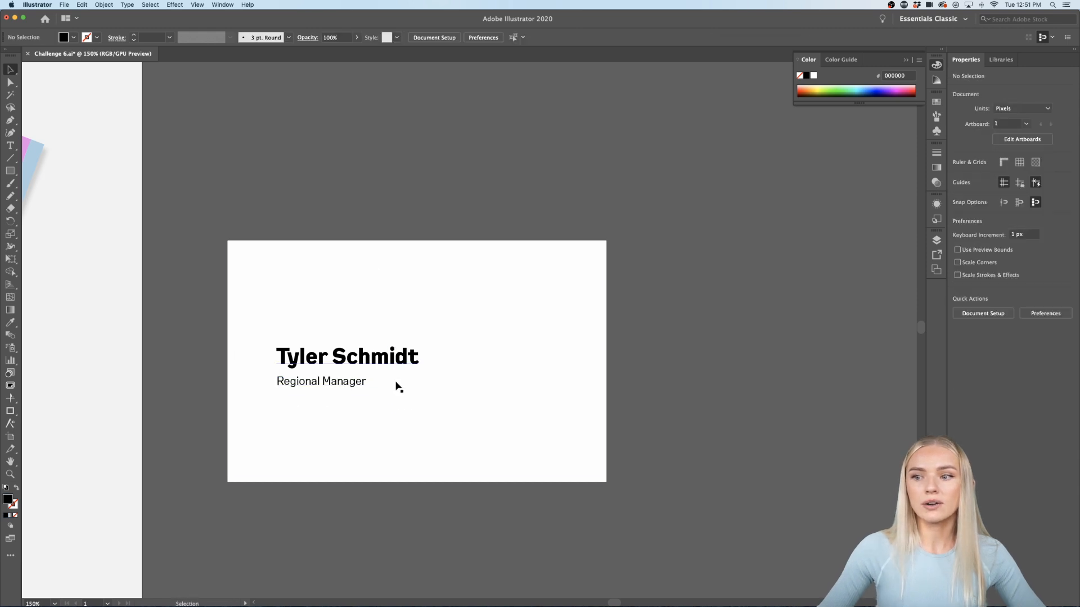
{"action": "scroll", "coordinate": [385, 413], "scroll_direction": "up", "scroll_amount": 1}
{"action": "scroll", "coordinate": [385, 413], "scroll_direction": "down", "scroll_amount": 2}
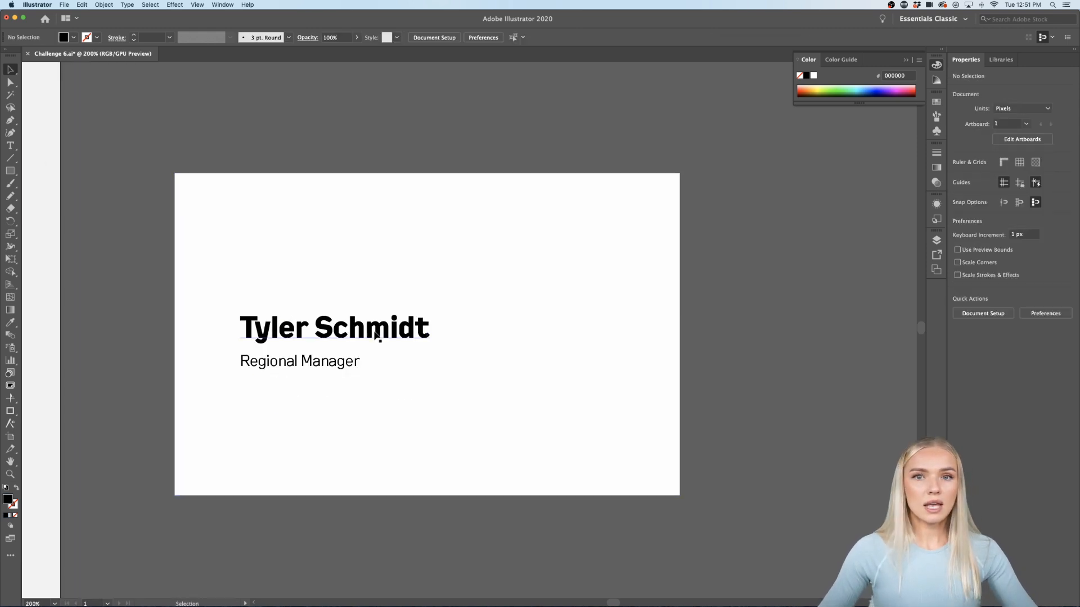
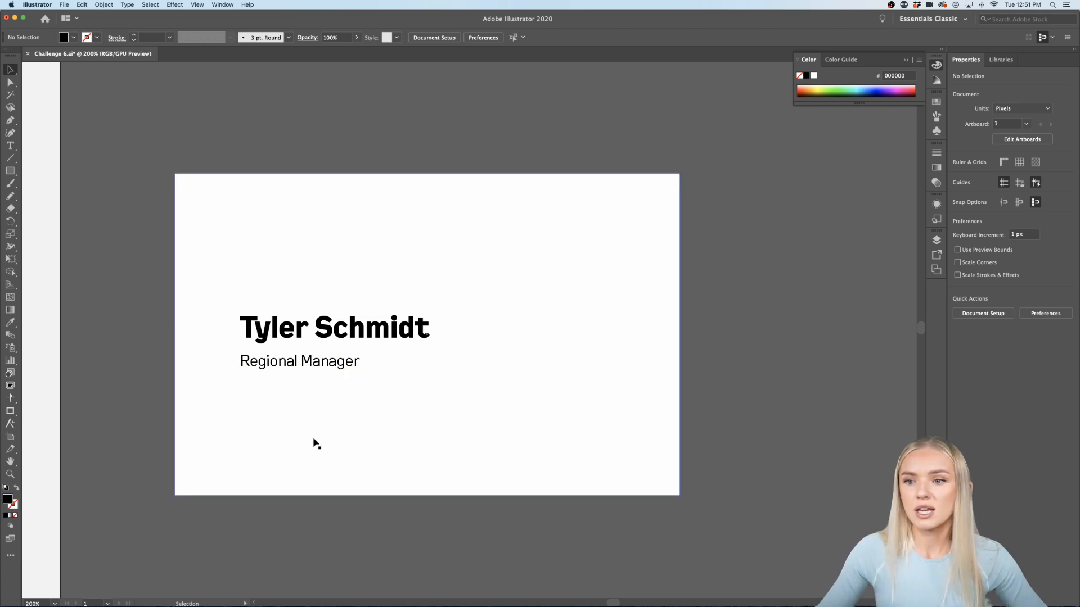
Step: Select all of the 'Regional Manager' subtitle text for editing
{"action": "left_click", "coordinate": [313, 441]}
{"action": "left_click", "coordinate": [312, 365]}
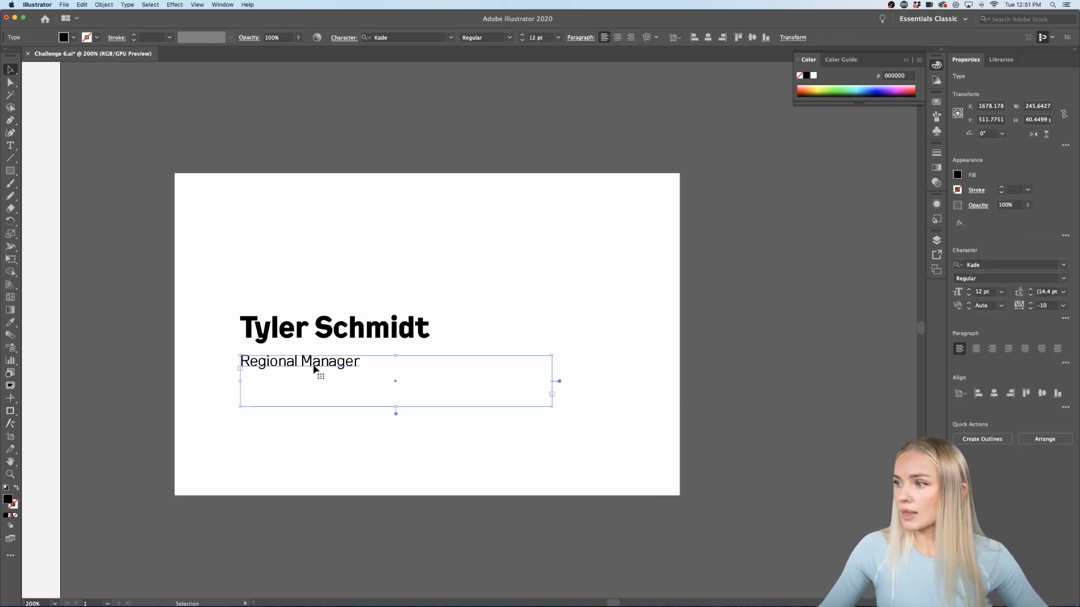
{"action": "left_click", "coordinate": [327, 531]}
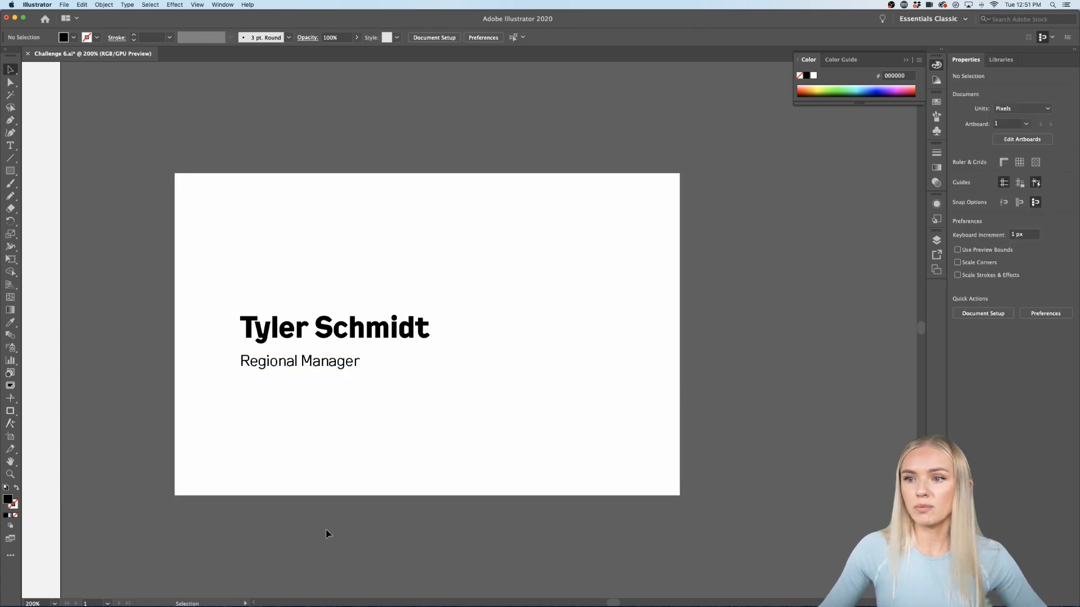
{"action": "left_click", "coordinate": [336, 367]}
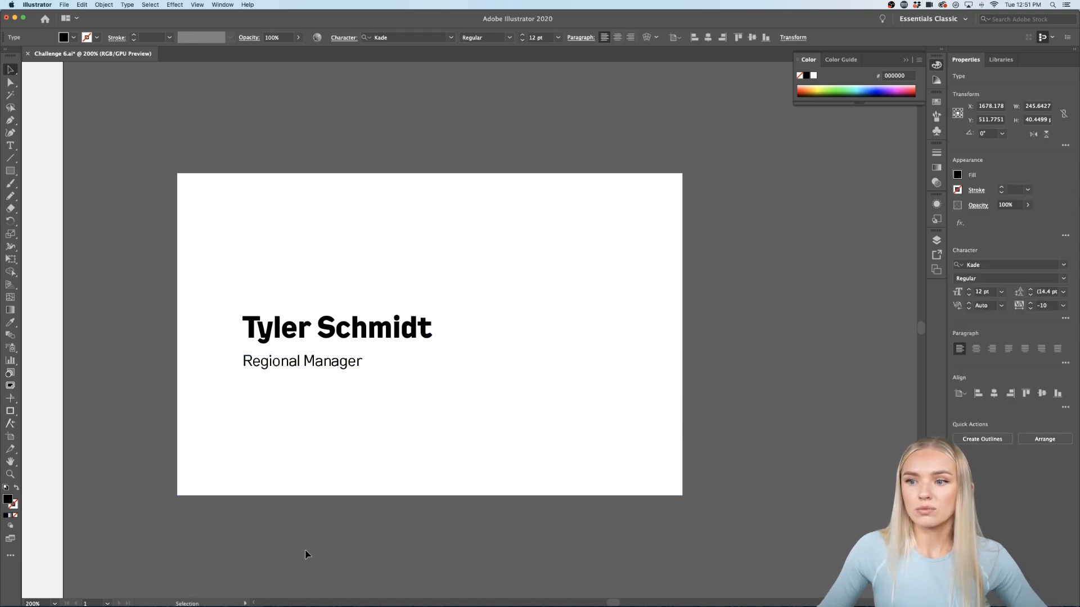
{"action": "left_click", "coordinate": [305, 551]}
{"action": "scroll", "coordinate": [306, 552], "scroll_direction": "down", "scroll_amount": 3}
{"action": "scroll", "coordinate": [306, 554], "scroll_direction": "down", "scroll_amount": 1}
{"action": "scroll", "coordinate": [306, 554], "scroll_direction": "down", "scroll_amount": 1}
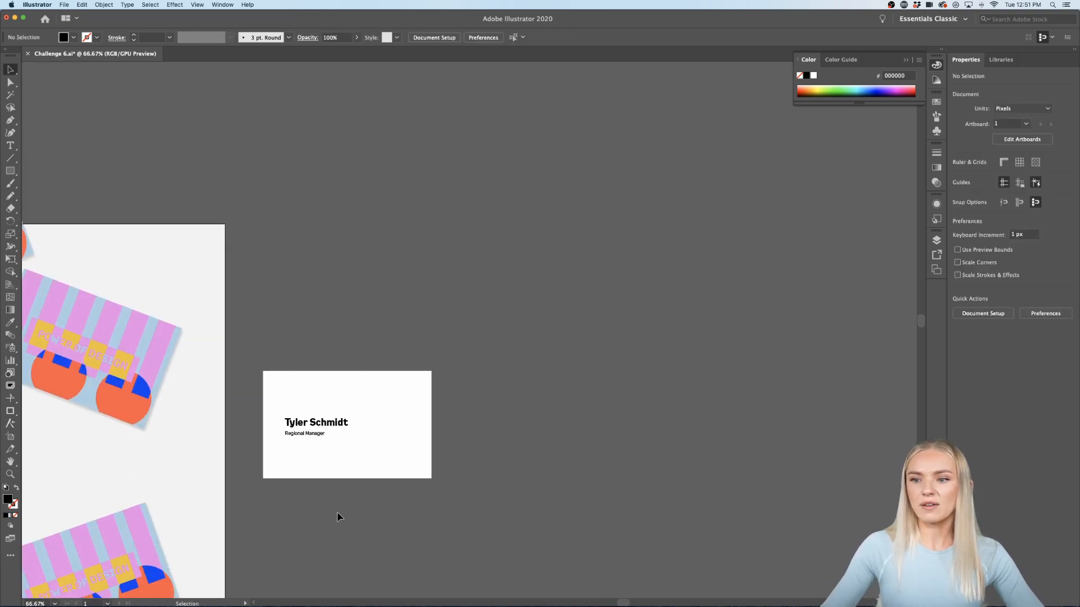
{"action": "scroll", "coordinate": [337, 513], "scroll_direction": "up", "scroll_amount": 2}
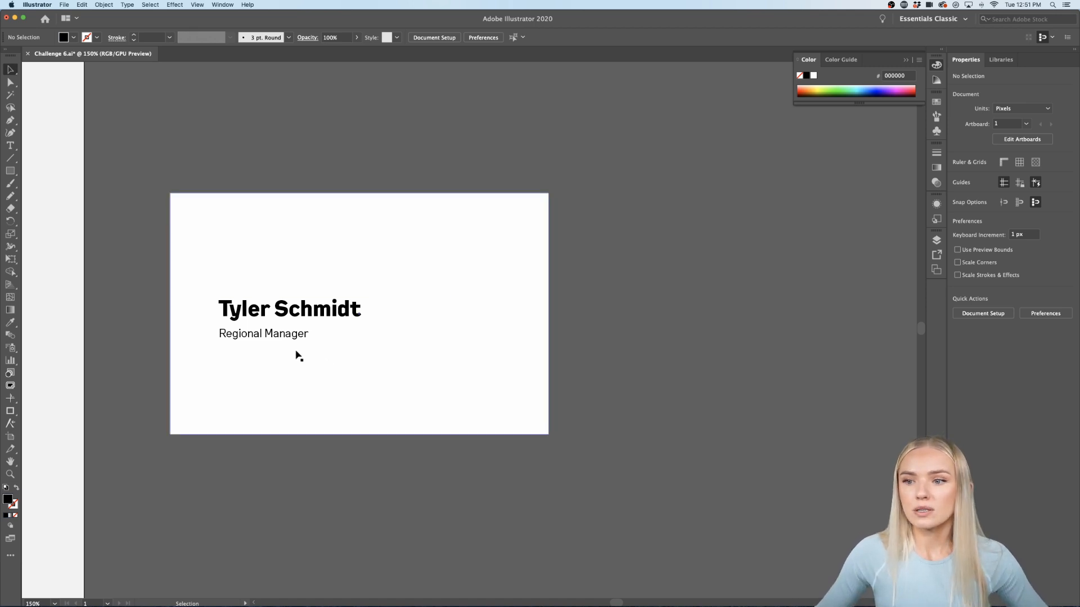
{"action": "double_click", "coordinate": [291, 333]}
{"action": "key", "text": "super+a"}
Step: Set the subtitle to 14 pt and nudge it up toward the name
{"action": "left_click", "coordinate": [1002, 292]}
{"action": "left_click", "coordinate": [1015, 410]}
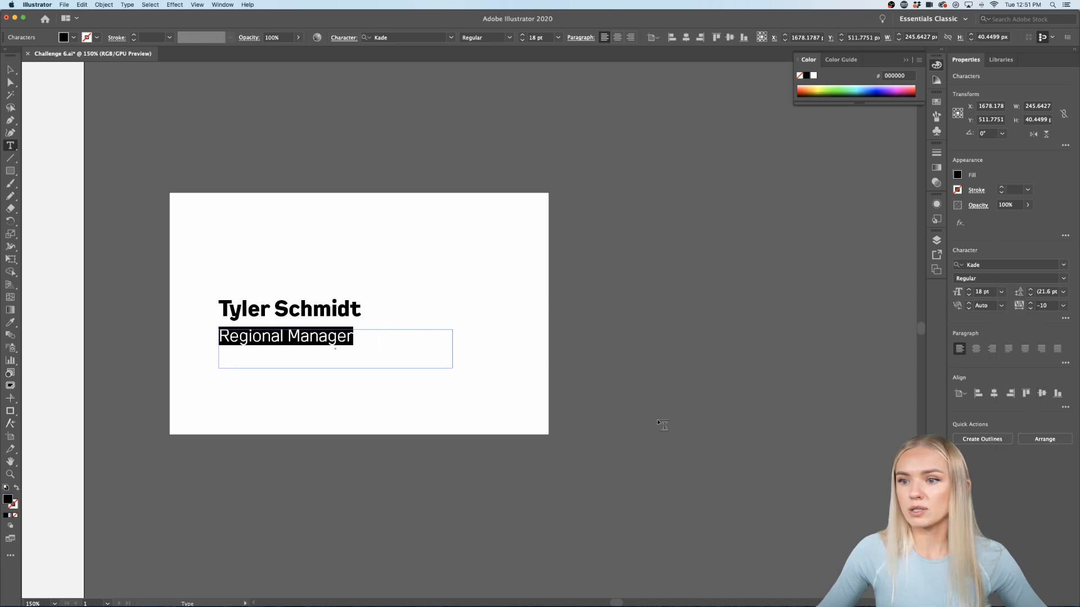
{"action": "left_click", "coordinate": [1002, 292]}
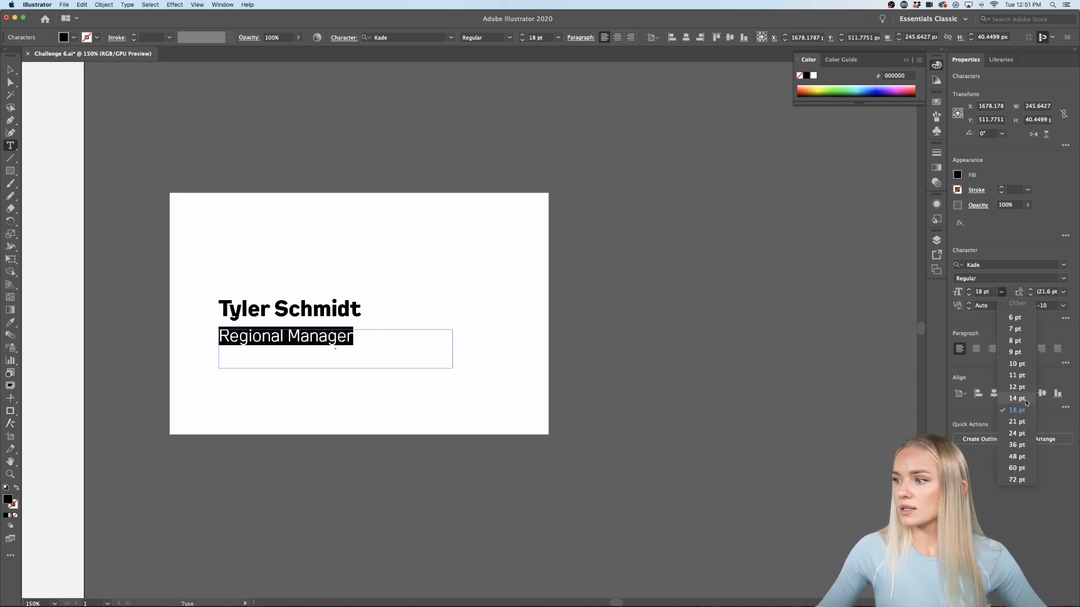
{"action": "left_click", "coordinate": [1015, 399]}
{"action": "left_click", "coordinate": [10, 69]}
{"action": "left_click", "coordinate": [282, 224]}
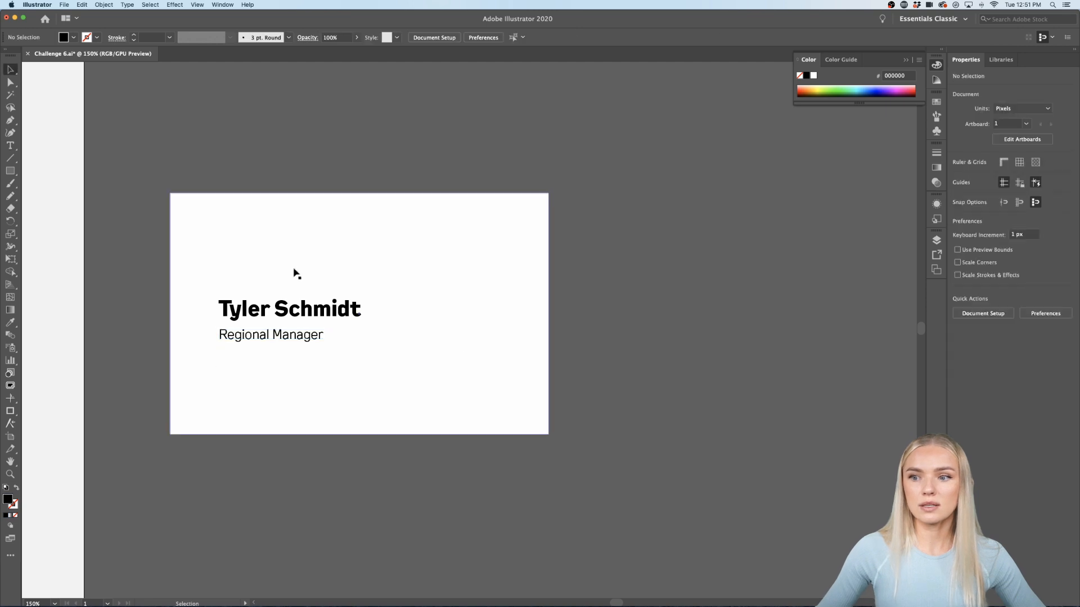
{"action": "left_click_drag", "start_coordinate": [302, 337], "coordinate": [302, 334]}
{"action": "left_click", "coordinate": [352, 148]}
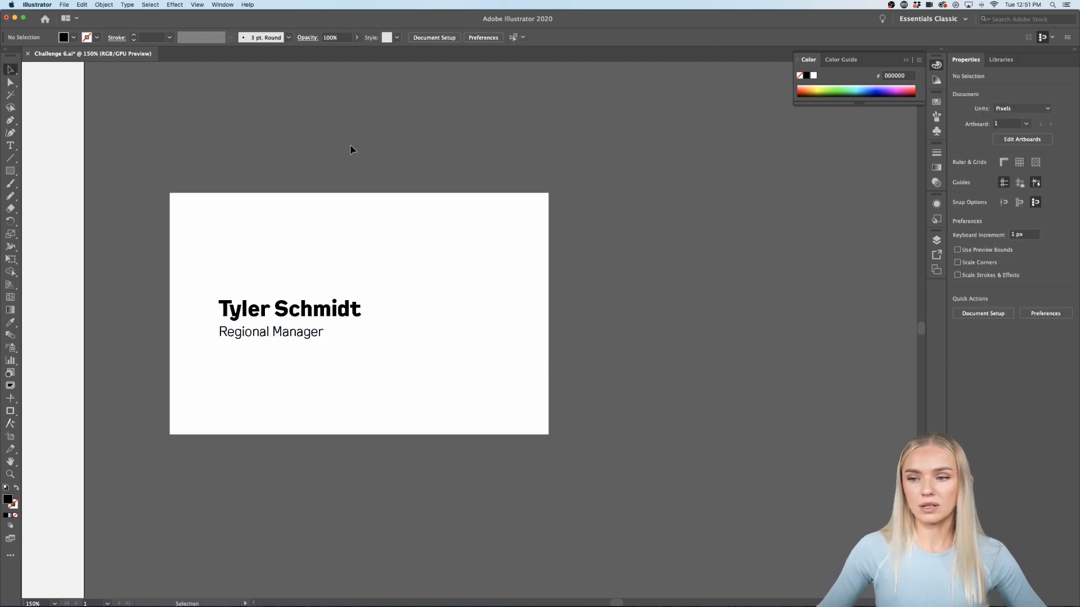
Step: Lock the card's white background rectangle with Cmd+2 and zoom in on the card
{"action": "scroll", "coordinate": [557, 265], "scroll_direction": "left", "scroll_amount": 3}
{"action": "left_click", "coordinate": [556, 265]}
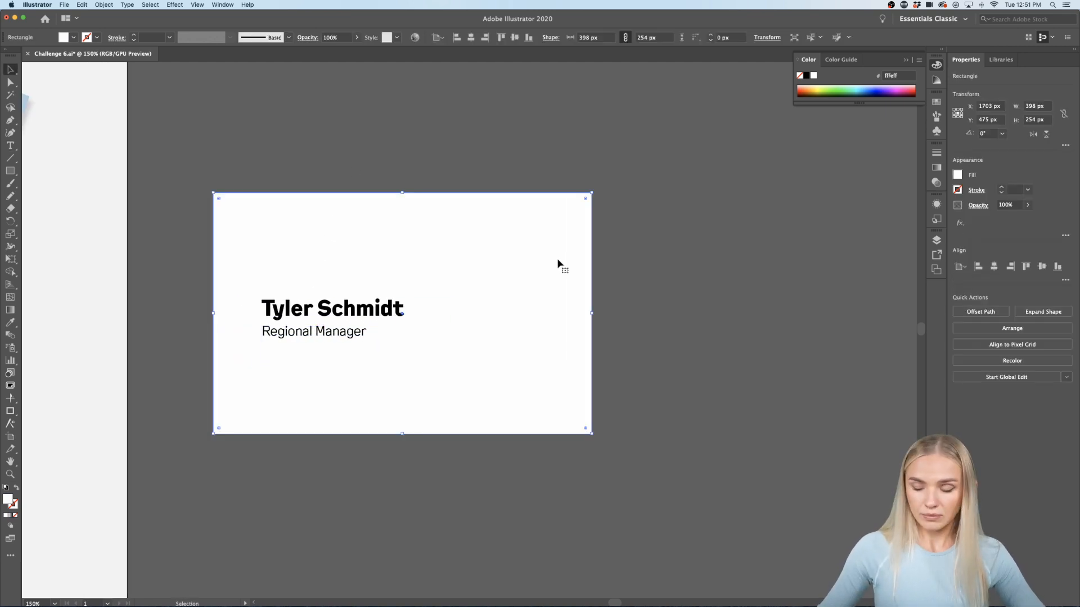
{"action": "key", "text": "super+2"}
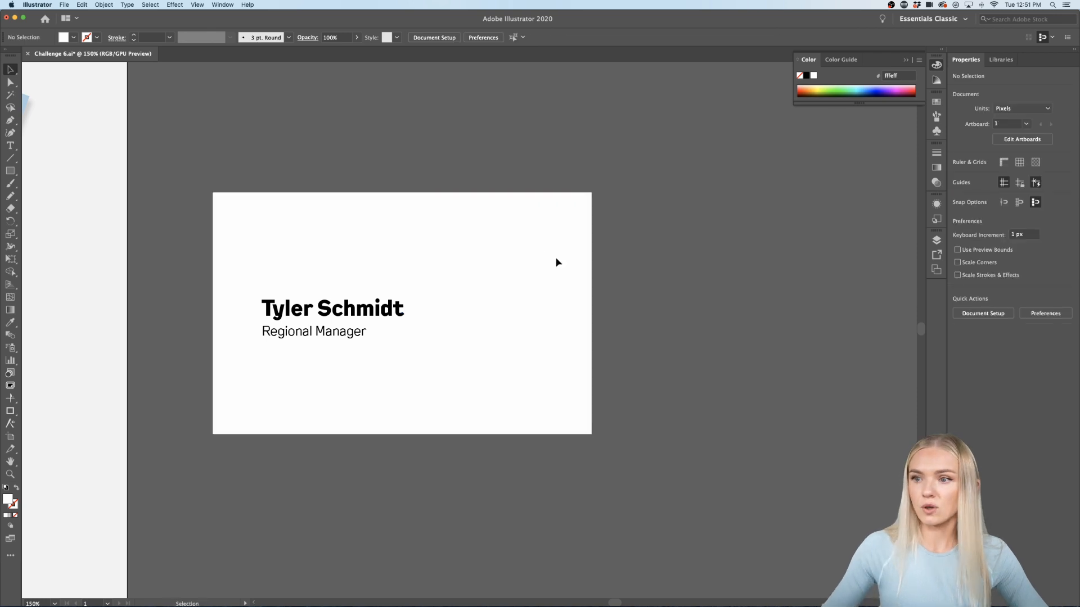
{"action": "scroll", "coordinate": [515, 210], "scroll_direction": "left", "scroll_amount": 5}
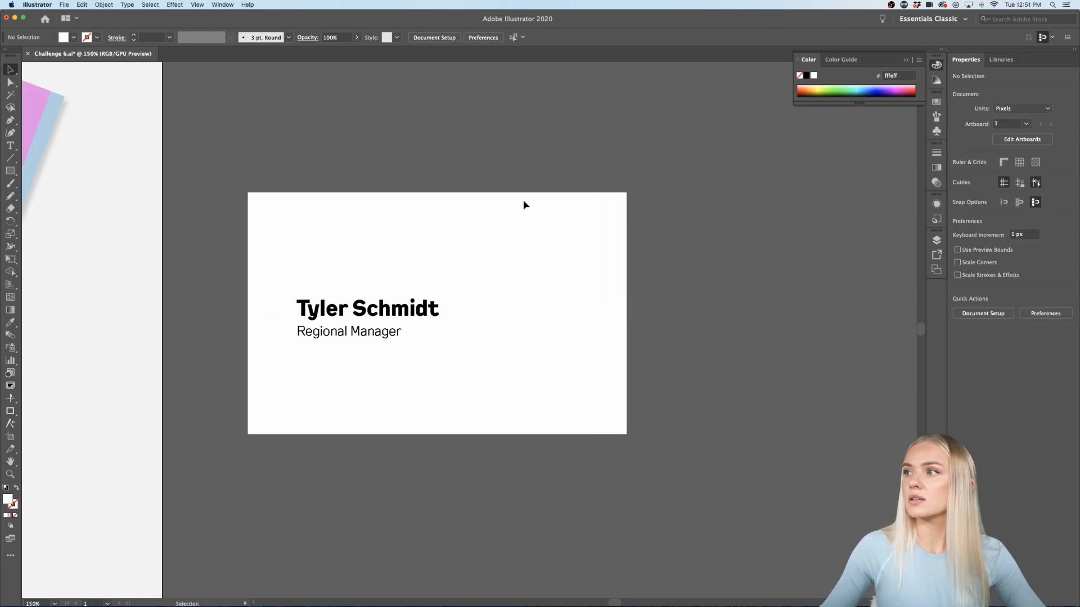
{"action": "key", "text": "super+equal"}
{"action": "scroll", "coordinate": [481, 336], "scroll_direction": "right", "scroll_amount": 3}
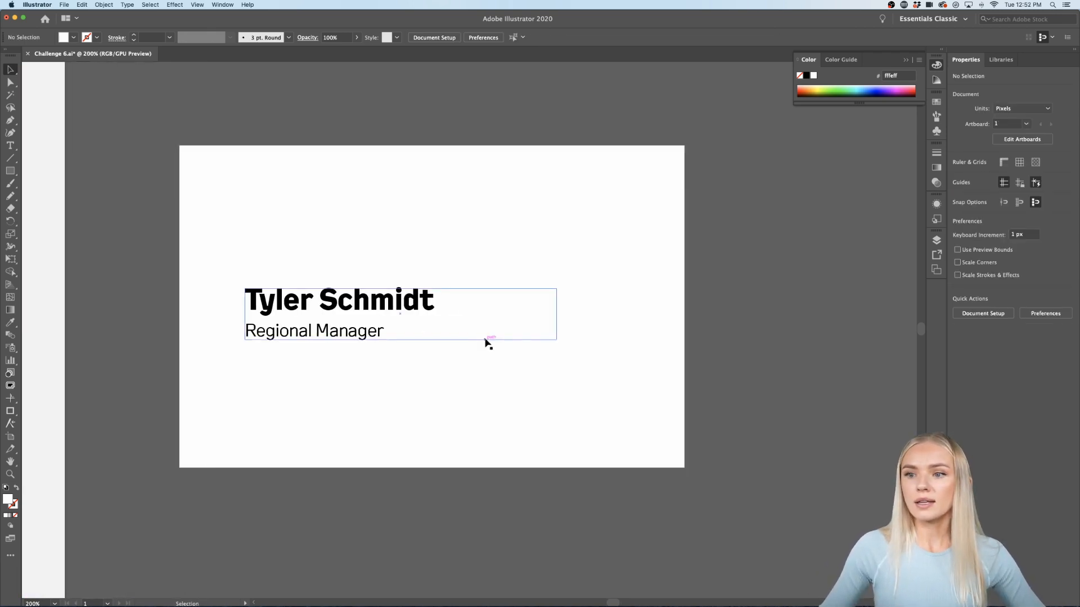
{"action": "scroll", "coordinate": [485, 340], "scroll_direction": "down", "scroll_amount": 2}
{"action": "scroll", "coordinate": [485, 340], "scroll_direction": "down", "scroll_amount": 1}
Step: Alt-drag a copy of the tilted patterned card back to the upper right
{"action": "left_click", "coordinate": [90, 237]}
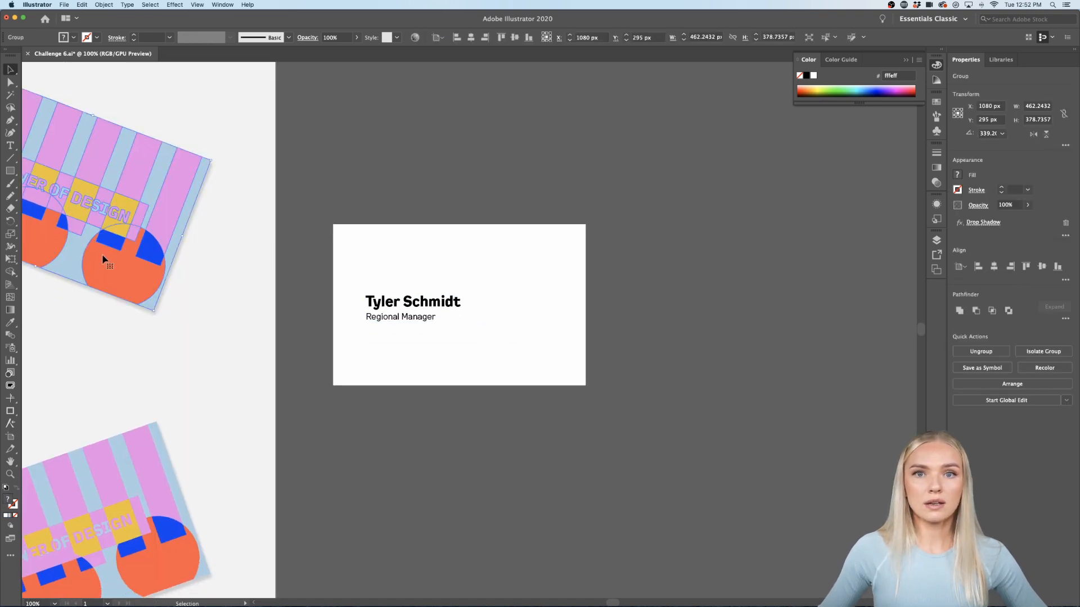
{"action": "left_click_drag", "start_coordinate": [103, 259], "coordinate": [737, 239]}
{"action": "scroll", "coordinate": [762, 373], "scroll_direction": "up", "scroll_amount": 3}
{"action": "scroll", "coordinate": [762, 374], "scroll_direction": "right", "scroll_amount": 2}
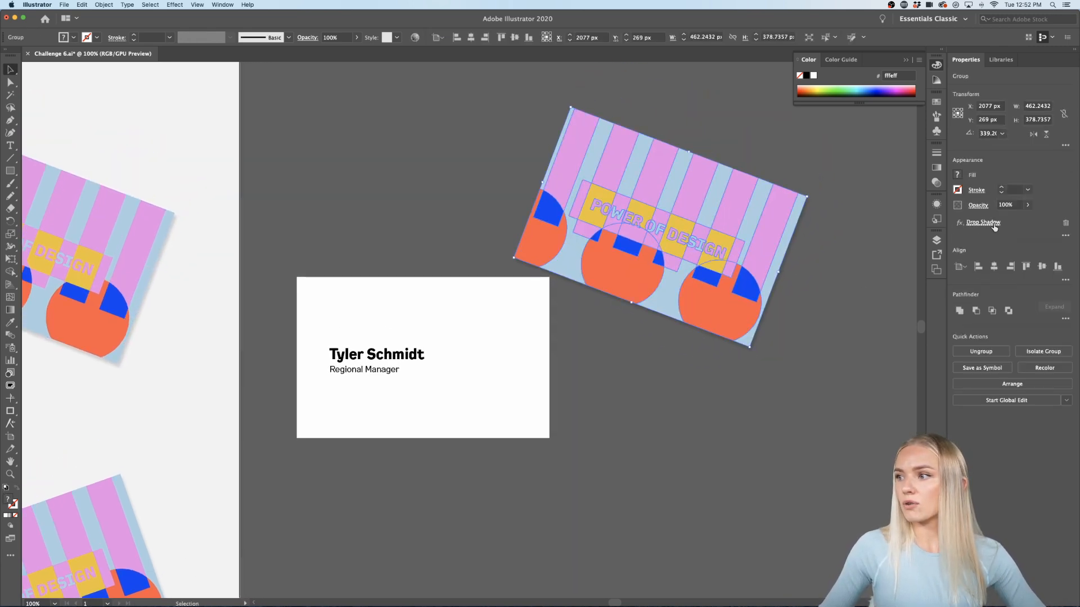
Step: Remove the Drop Shadow from the pattern copy in the Appearance panel
{"action": "left_click", "coordinate": [994, 227]}
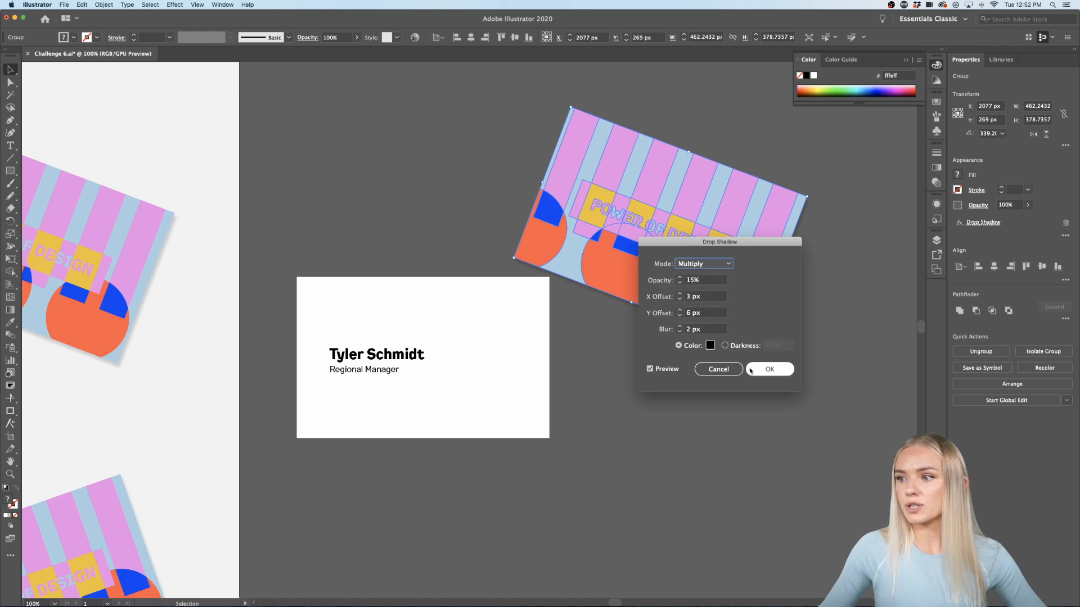
{"action": "left_click", "coordinate": [721, 370]}
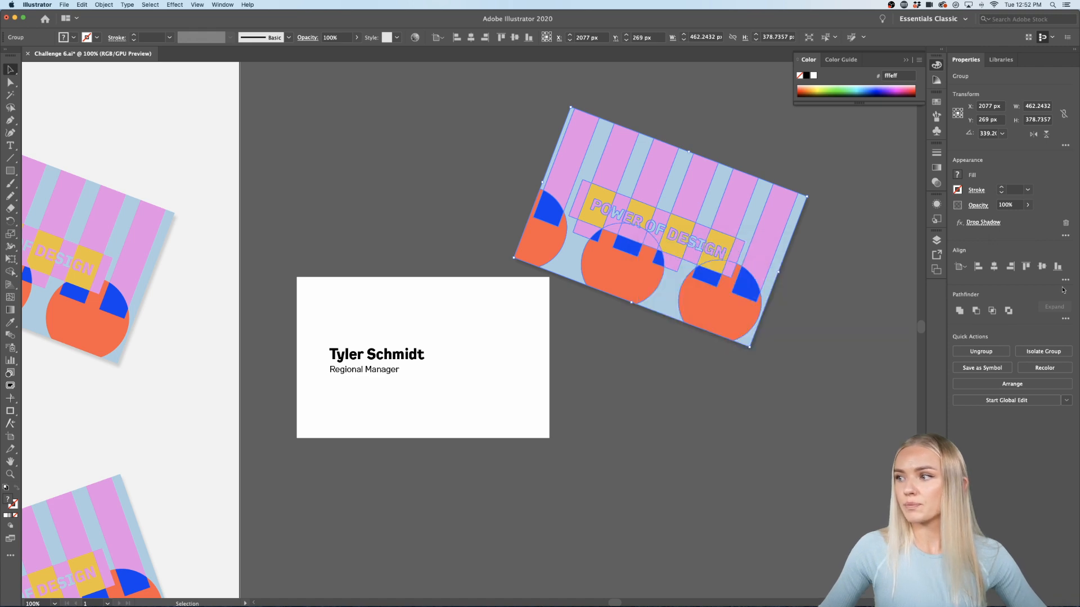
{"action": "left_click", "coordinate": [1066, 223]}
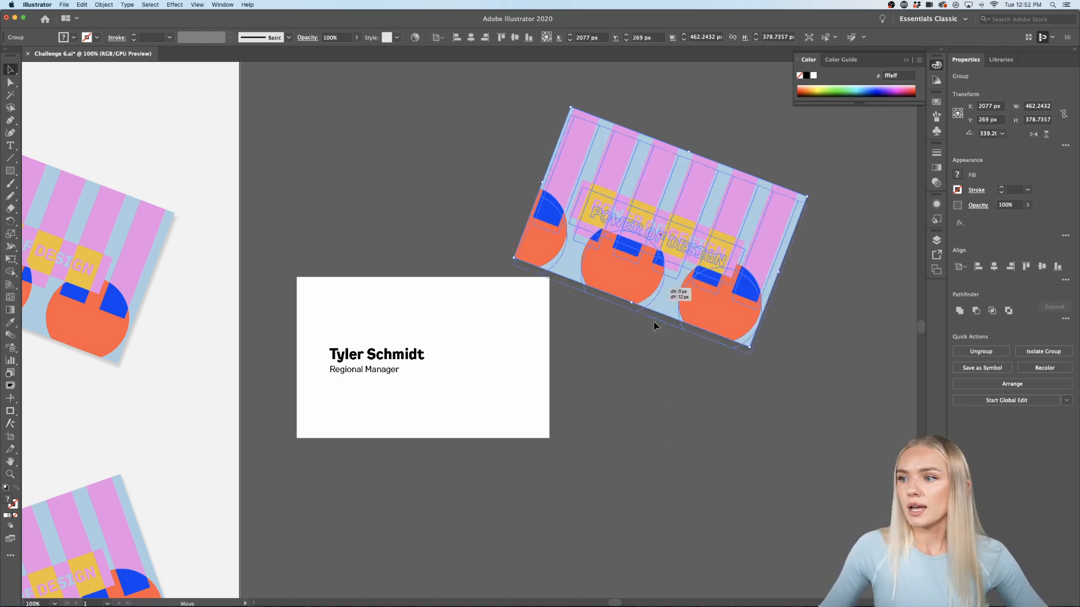
{"action": "left_click_drag", "start_coordinate": [653, 308], "coordinate": [700, 450]}
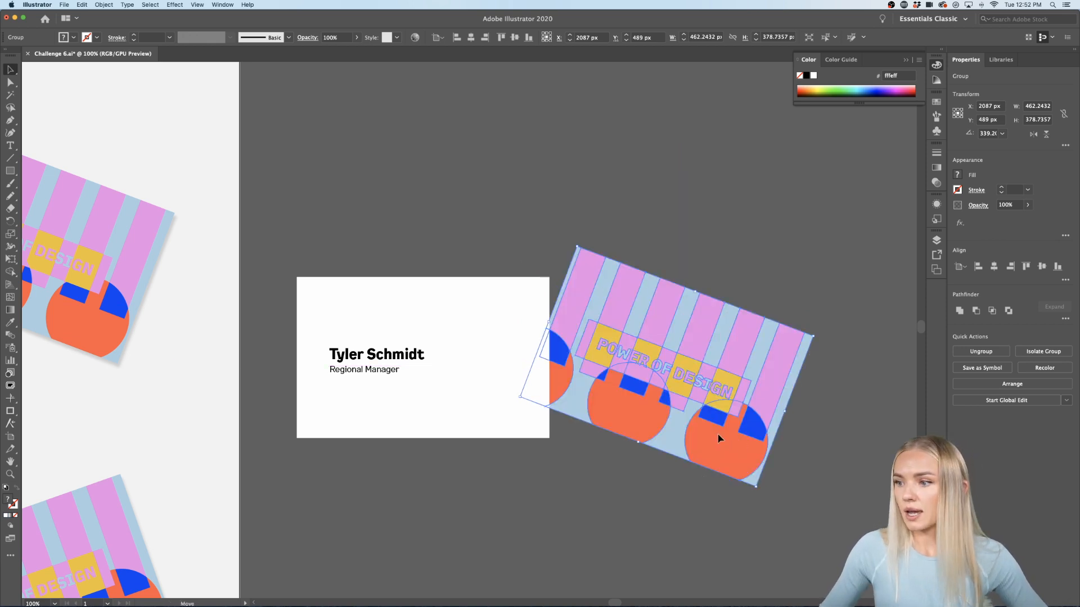
{"action": "key", "text": "super+z"}
Step: Rotate the pattern copy back to 0° and move it onto the card's right half
{"action": "double_click", "coordinate": [660, 294]}
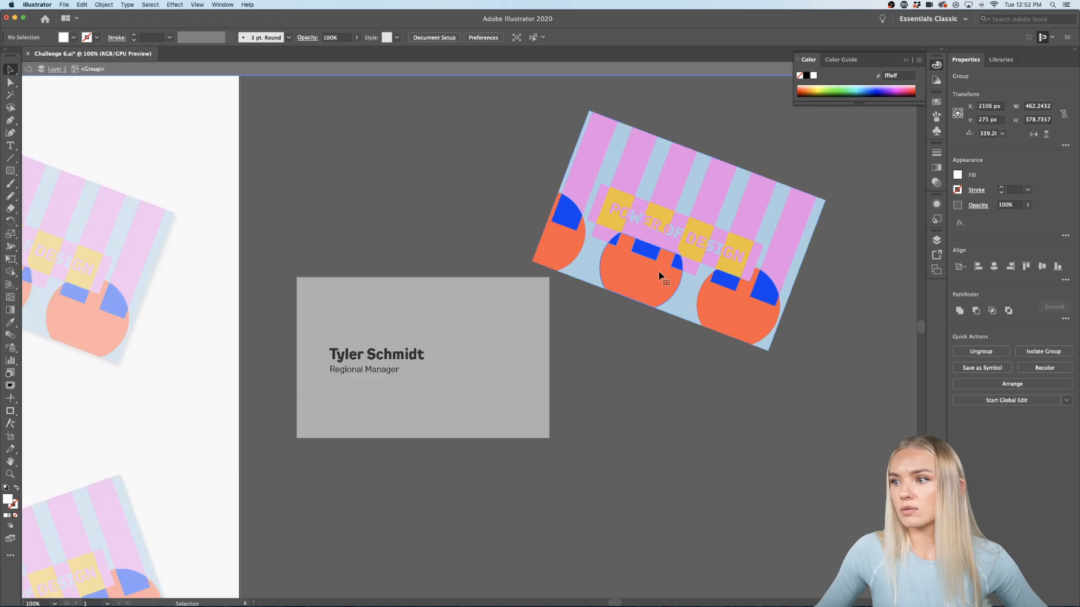
{"action": "double_click", "coordinate": [861, 268]}
{"action": "left_click_drag", "start_coordinate": [499, 359], "coordinate": [499, 361]}
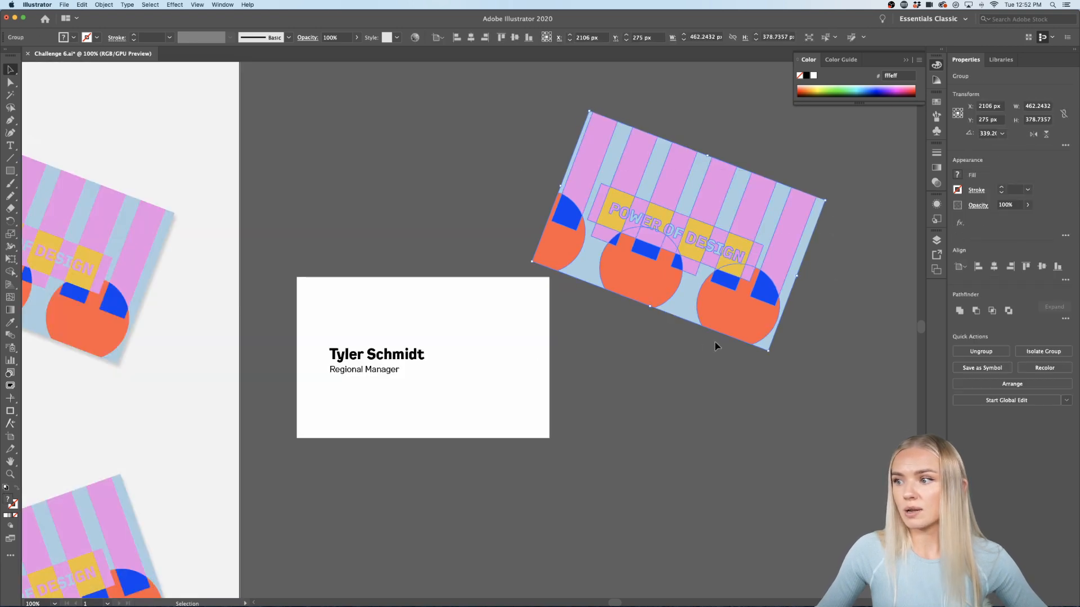
{"action": "left_click_drag", "start_coordinate": [768, 355], "coordinate": [796, 309]}
{"action": "left_click", "coordinate": [751, 332]}
{"action": "left_click_drag", "start_coordinate": [566, 287], "coordinate": [508, 401]}
{"action": "left_click", "coordinate": [643, 441]}
Step: Bring the pattern group in front of the card and shift it slightly right
{"action": "left_click", "coordinate": [599, 288]}
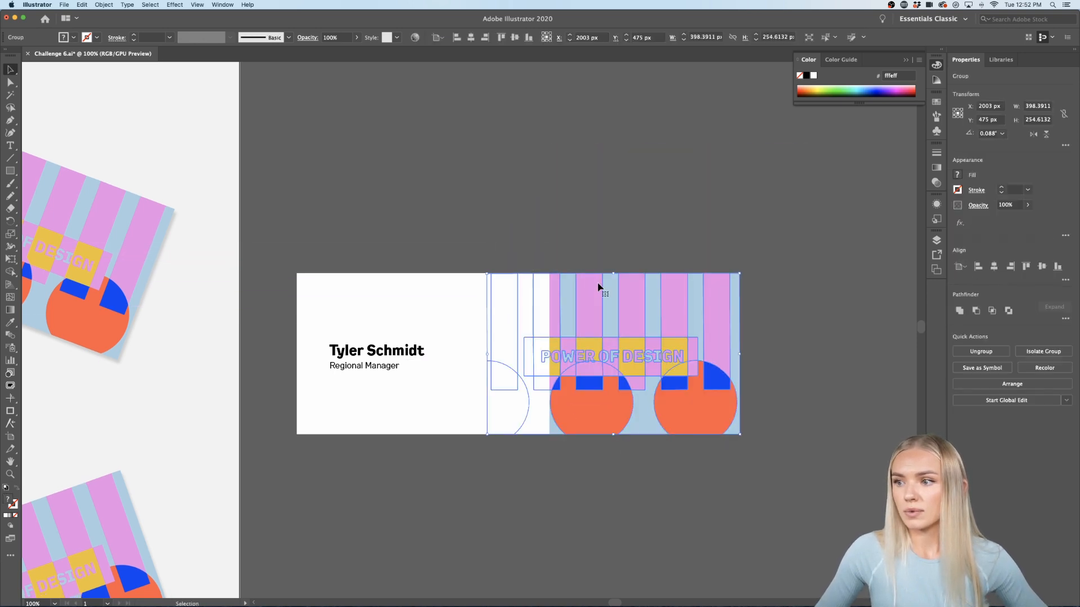
{"action": "right_click", "coordinate": [598, 287]}
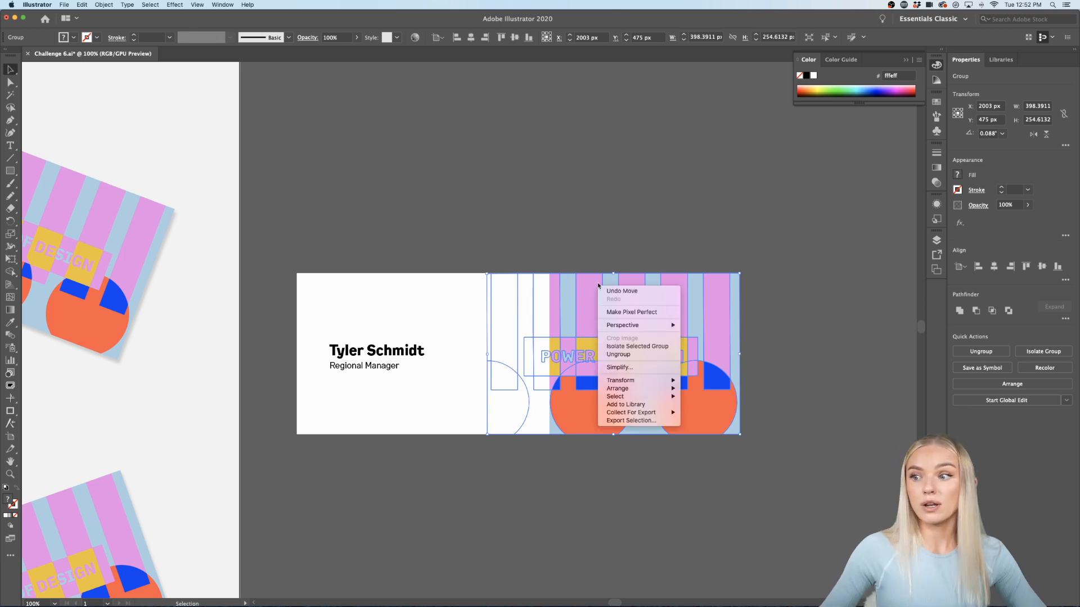
{"action": "mouse_move", "coordinate": [617, 389]}
{"action": "left_click", "coordinate": [707, 389]}
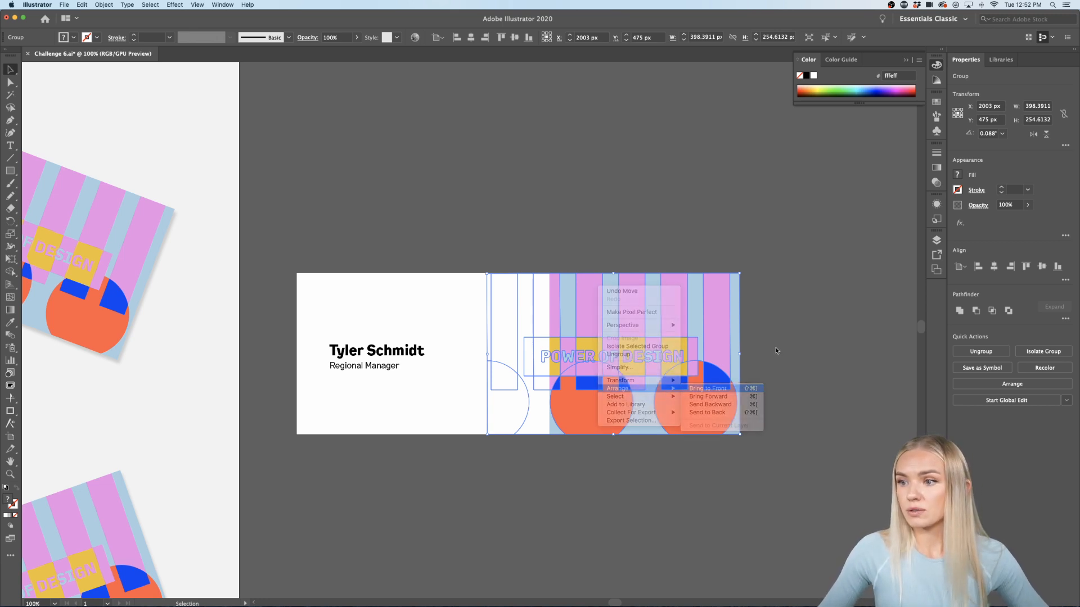
{"action": "left_click", "coordinate": [777, 351]}
{"action": "left_click_drag", "start_coordinate": [617, 424], "coordinate": [661, 423]}
Step: Rotate the pattern 90° to vertical, scale it to the card's height, and align it on the right side
{"action": "left_click_drag", "start_coordinate": [810, 441], "coordinate": [579, 484]}
{"action": "left_click_drag", "start_coordinate": [740, 225], "coordinate": [714, 276]}
{"action": "left_click_drag", "start_coordinate": [671, 365], "coordinate": [578, 365]}
{"action": "left_click", "coordinate": [647, 473]}
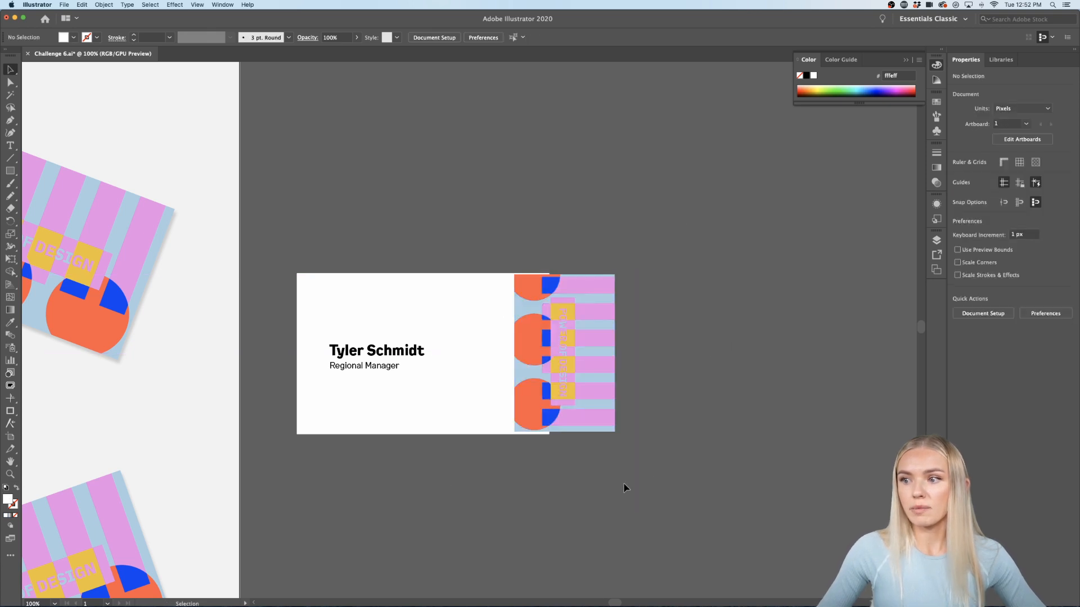
{"action": "scroll", "coordinate": [455, 450], "scroll_direction": "up", "scroll_amount": 1}
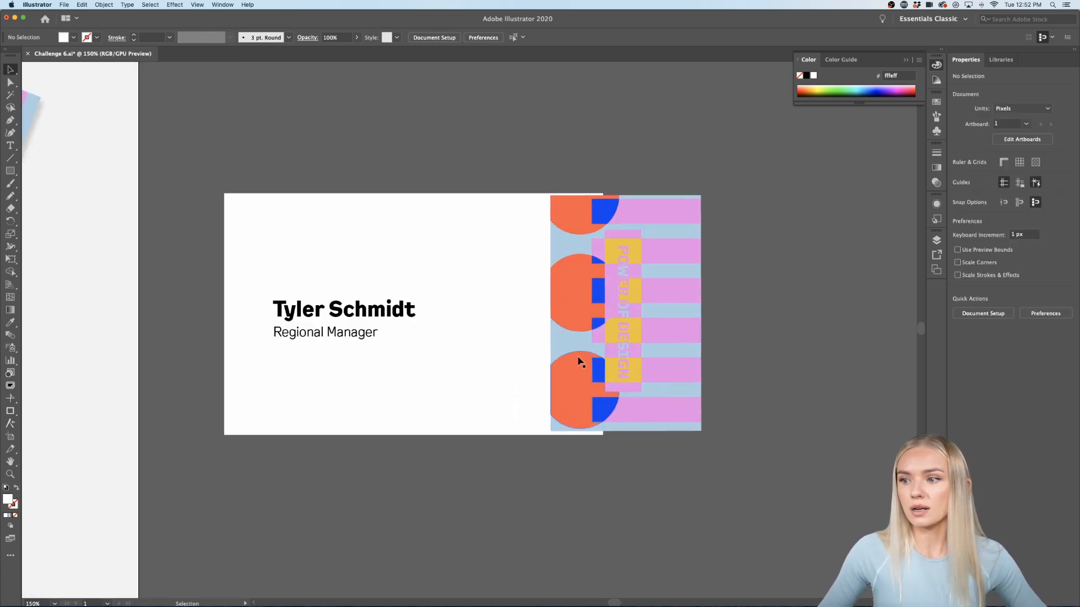
{"action": "left_click_drag", "start_coordinate": [628, 325], "coordinate": [660, 335]}
{"action": "left_click", "coordinate": [711, 330]}
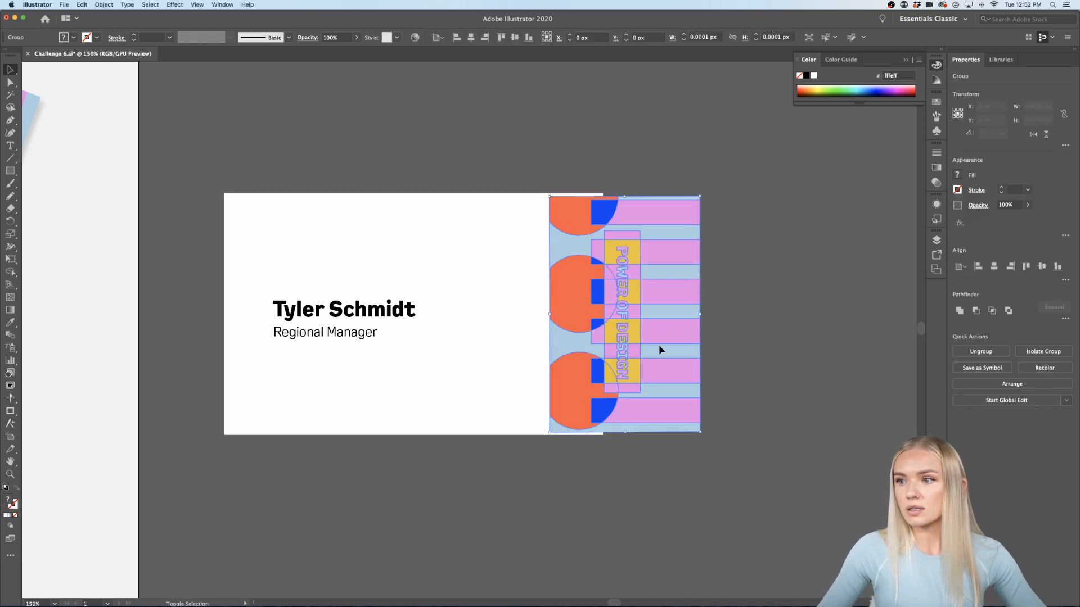
Step: Stretch the pattern's top and bottom so it reaches the card's edges
{"action": "left_click_drag", "start_coordinate": [625, 196], "coordinate": [625, 193]}
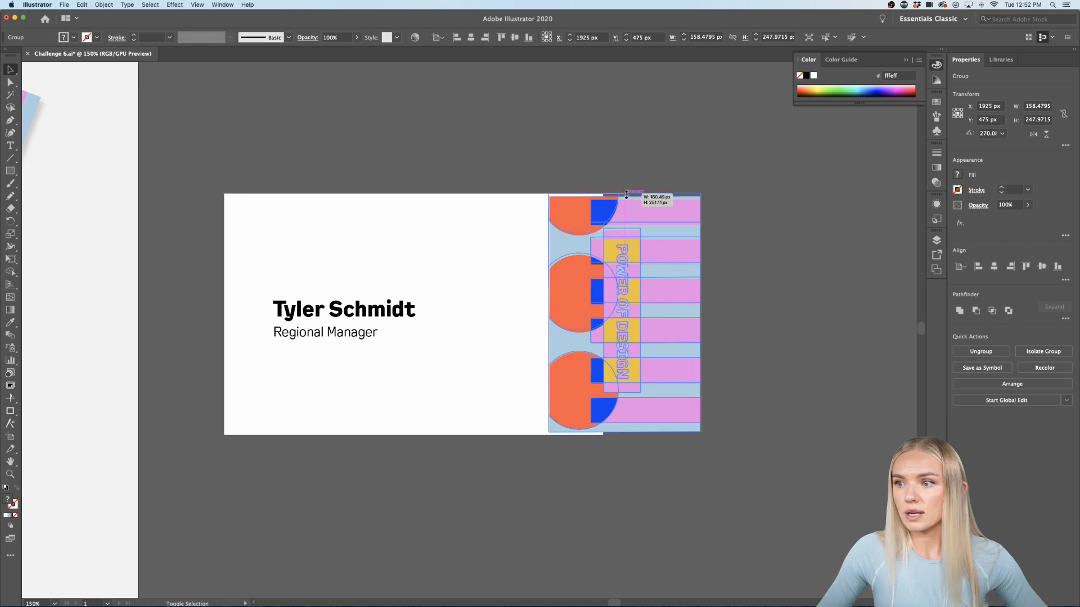
{"action": "left_click_drag", "start_coordinate": [625, 432], "coordinate": [625, 435]}
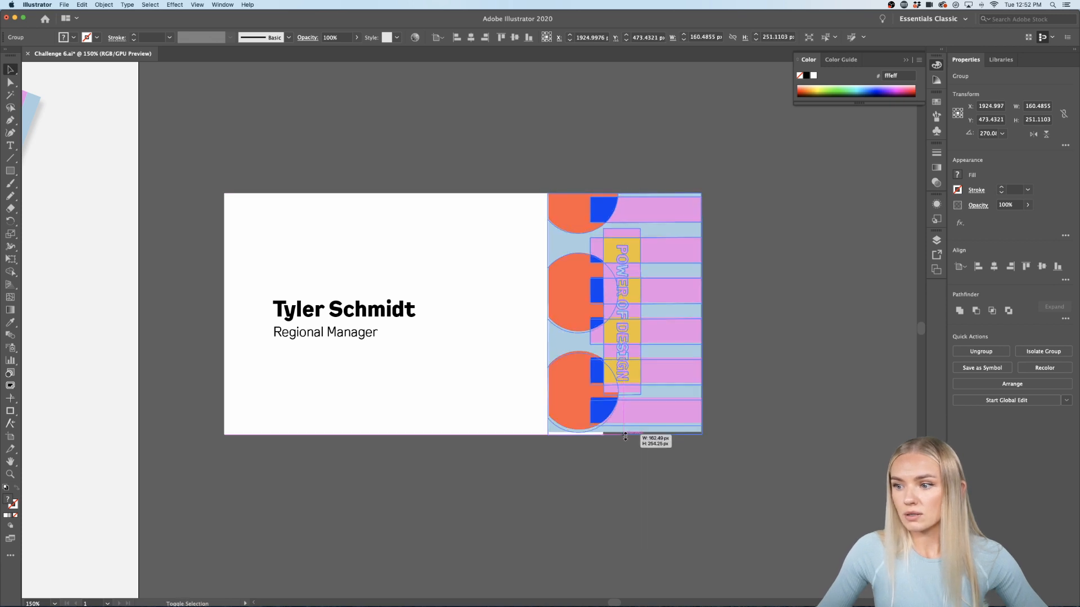
{"action": "left_click", "coordinate": [620, 476]}
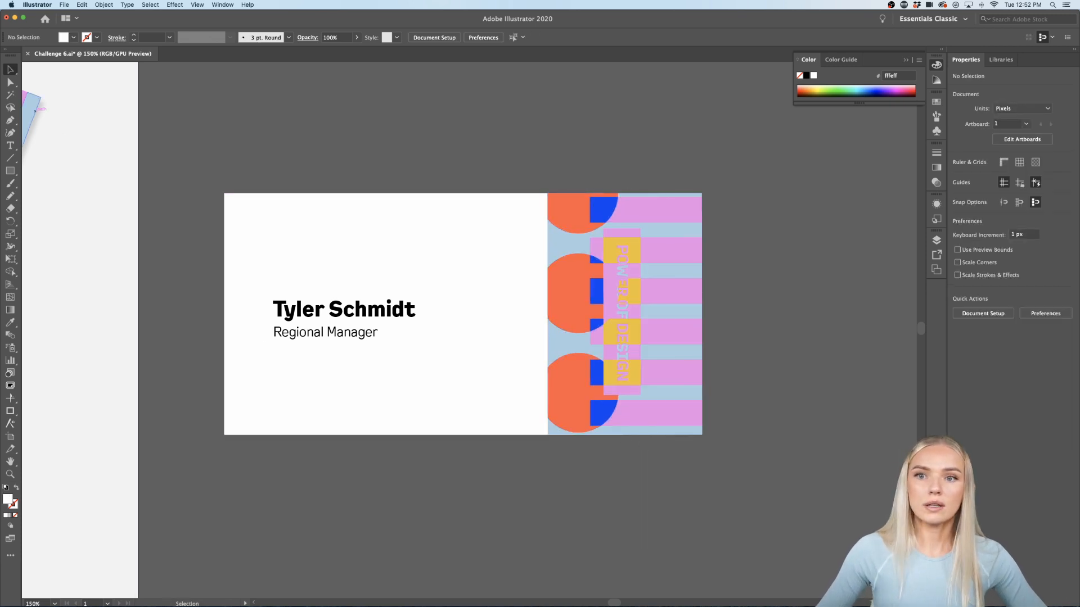
{"action": "left_click", "coordinate": [12, 172]}
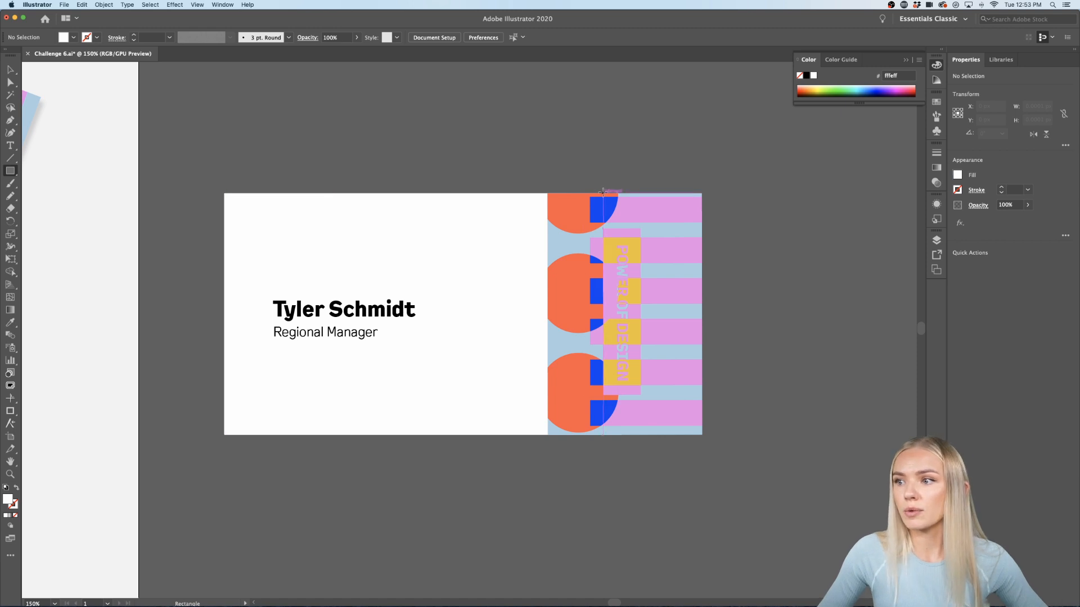
Step: Draw a card-sized rectangle and clip the pattern artwork to it with Make Clipping Mask
{"action": "left_click_drag", "start_coordinate": [602, 192], "coordinate": [223, 436]}
{"action": "key", "text": "v"}
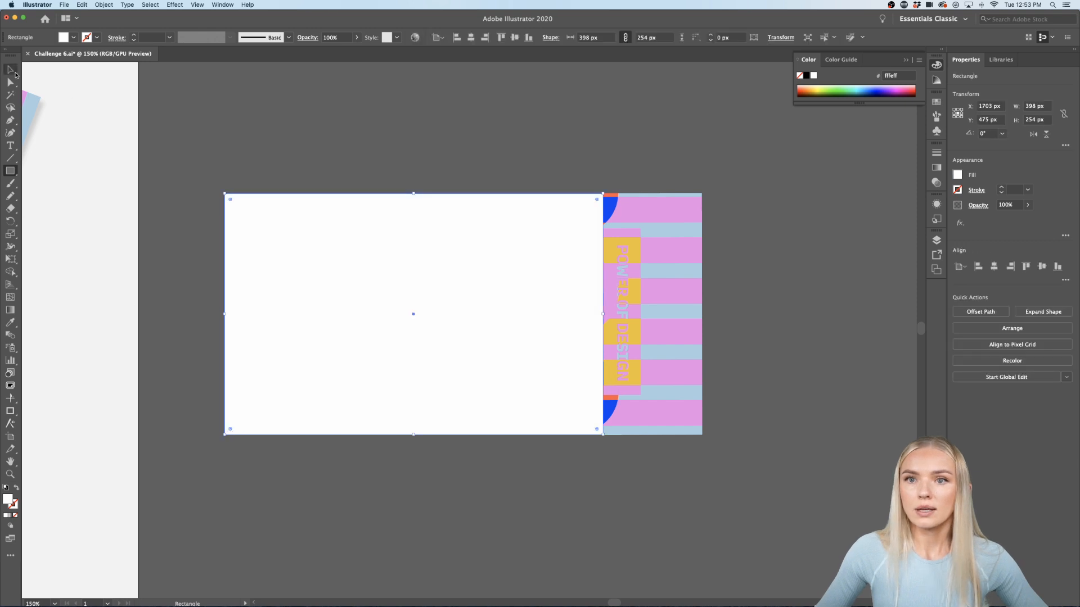
{"action": "left_click", "coordinate": [647, 332], "text": "shift"}
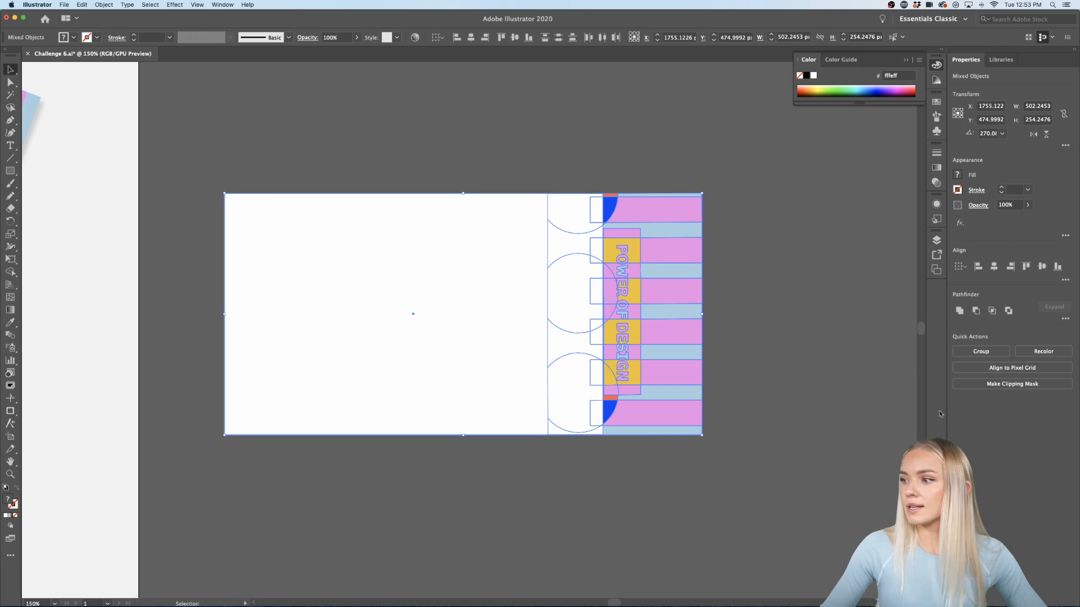
{"action": "left_click", "coordinate": [1007, 383]}
{"action": "left_click", "coordinate": [724, 357]}
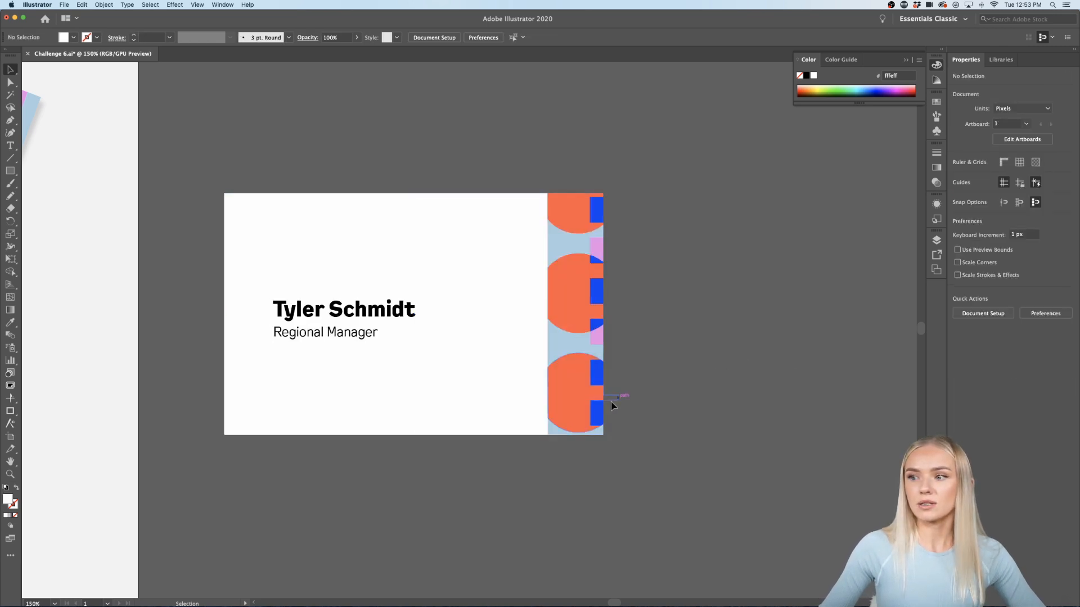
Step: Check the clipped group in isolation mode, then Alt-drag a copy of the name line below the title
{"action": "scroll", "coordinate": [644, 442], "scroll_direction": "left", "scroll_amount": 3}
{"action": "scroll", "coordinate": [646, 443], "scroll_direction": "left", "scroll_amount": 3}
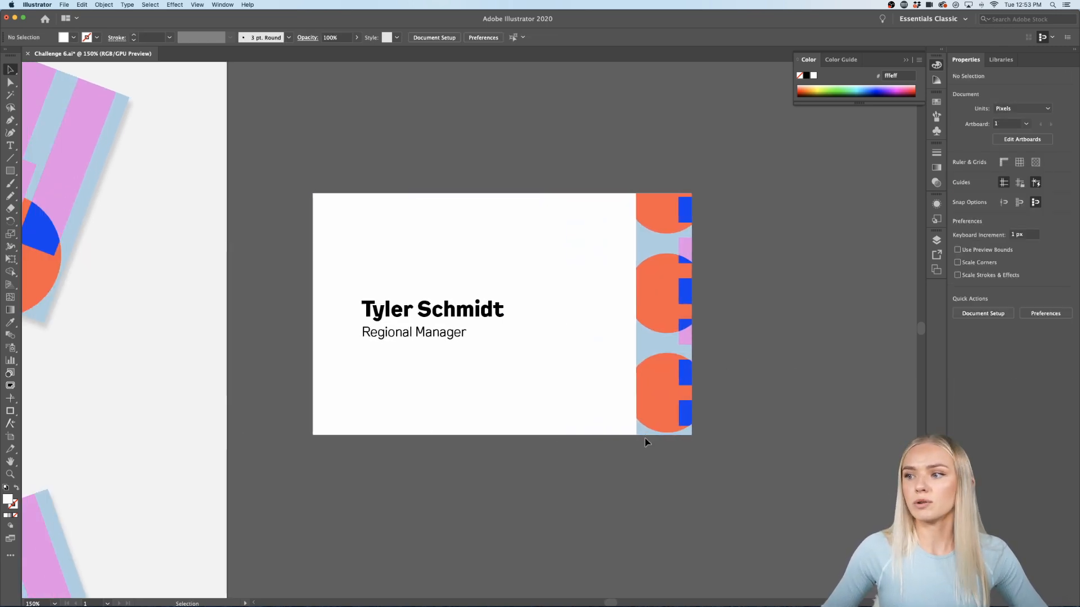
{"action": "left_click", "coordinate": [670, 348]}
{"action": "double_click", "coordinate": [670, 348]}
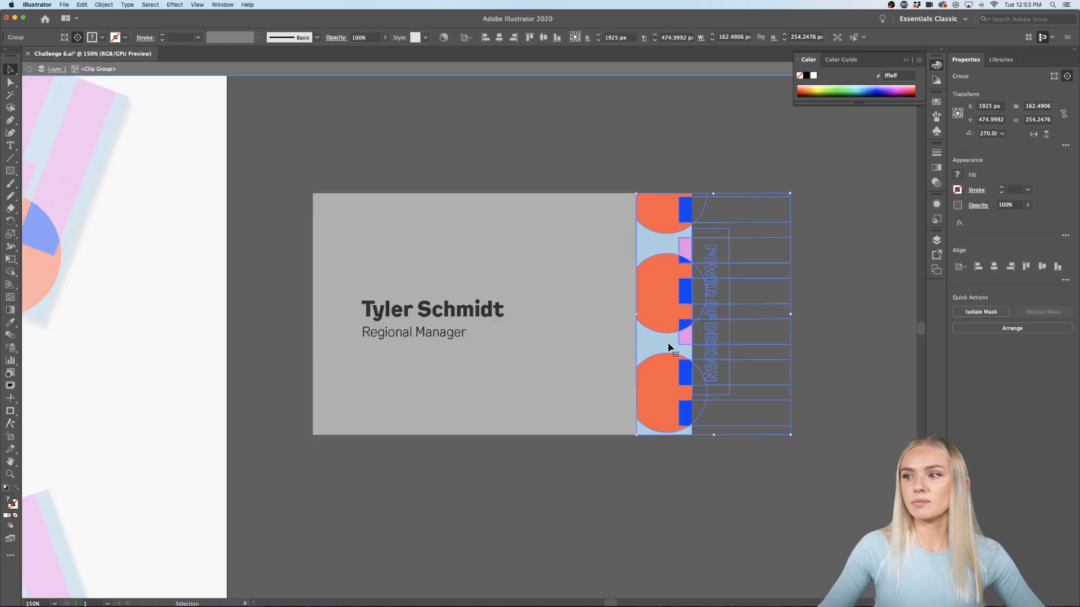
{"action": "double_click", "coordinate": [677, 341]}
{"action": "double_click", "coordinate": [628, 500]}
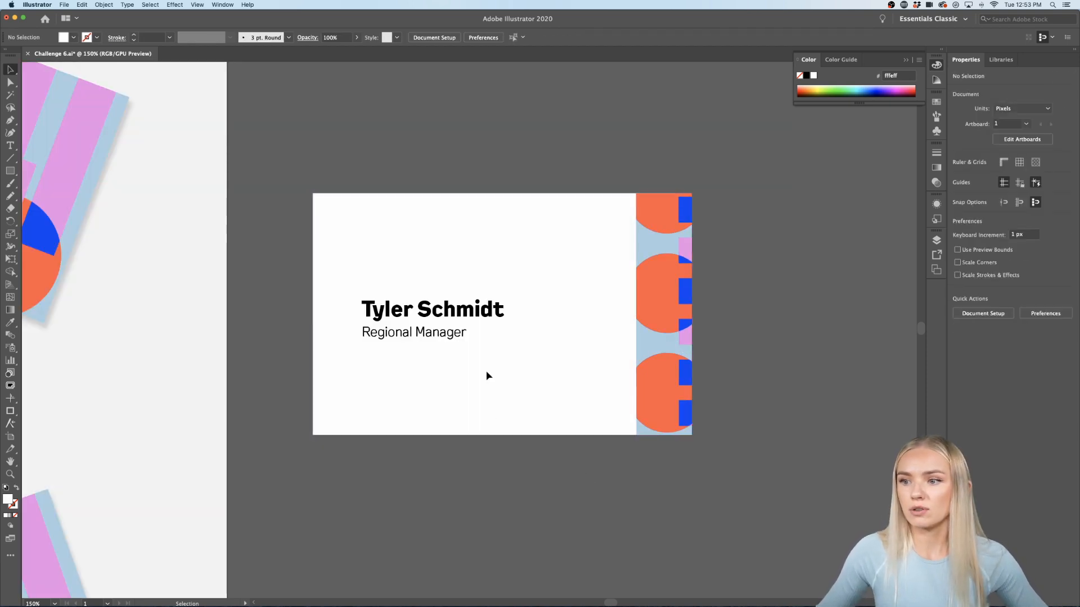
{"action": "left_click_drag", "start_coordinate": [452, 313], "coordinate": [453, 361]}
Step: Replace the duplicated line's text with a phone number, adding parentheses around the area code
{"action": "triple_click", "coordinate": [452, 361]}
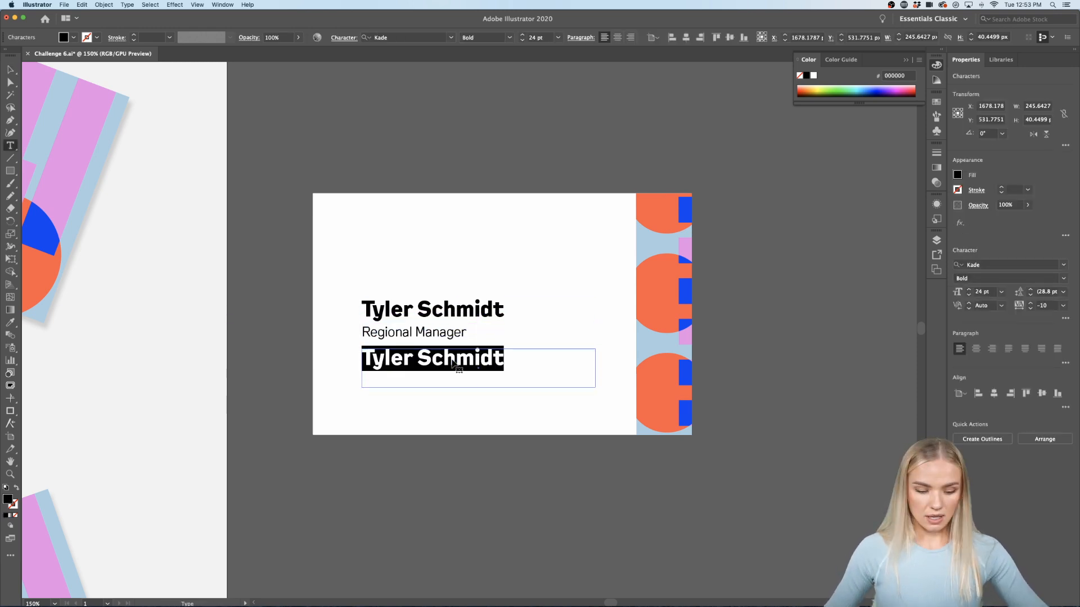
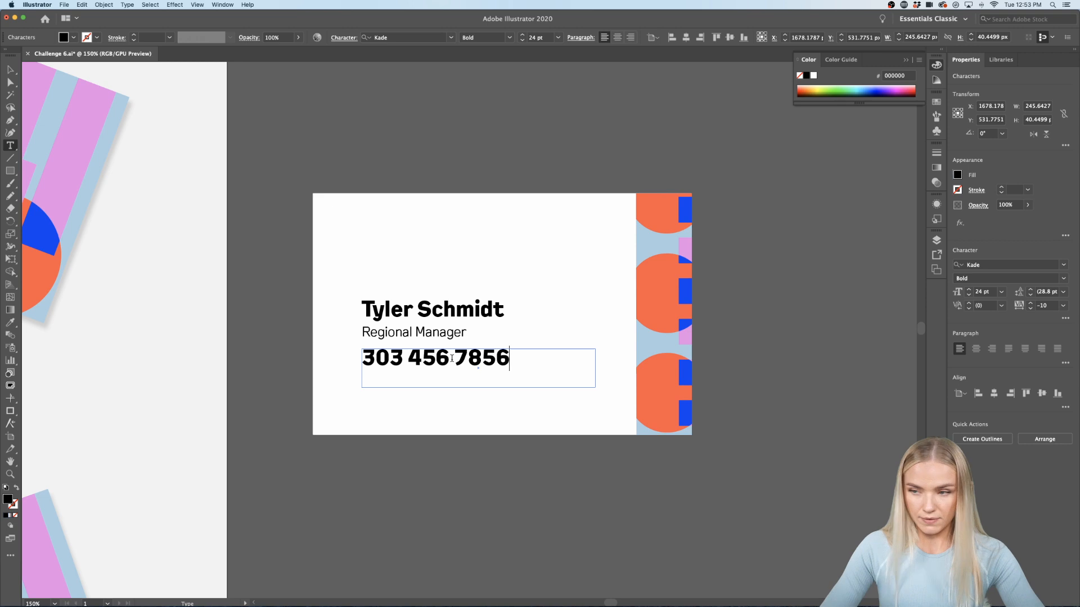
{"action": "left_click", "coordinate": [401, 358]}
{"action": "type", "text": ")"}
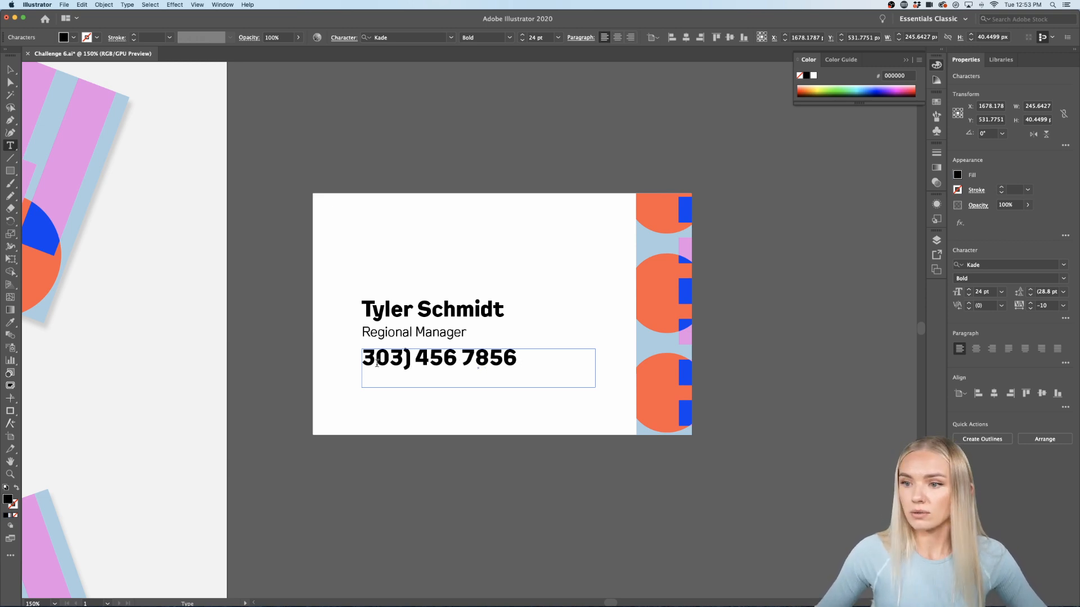
{"action": "type", "text": "("}
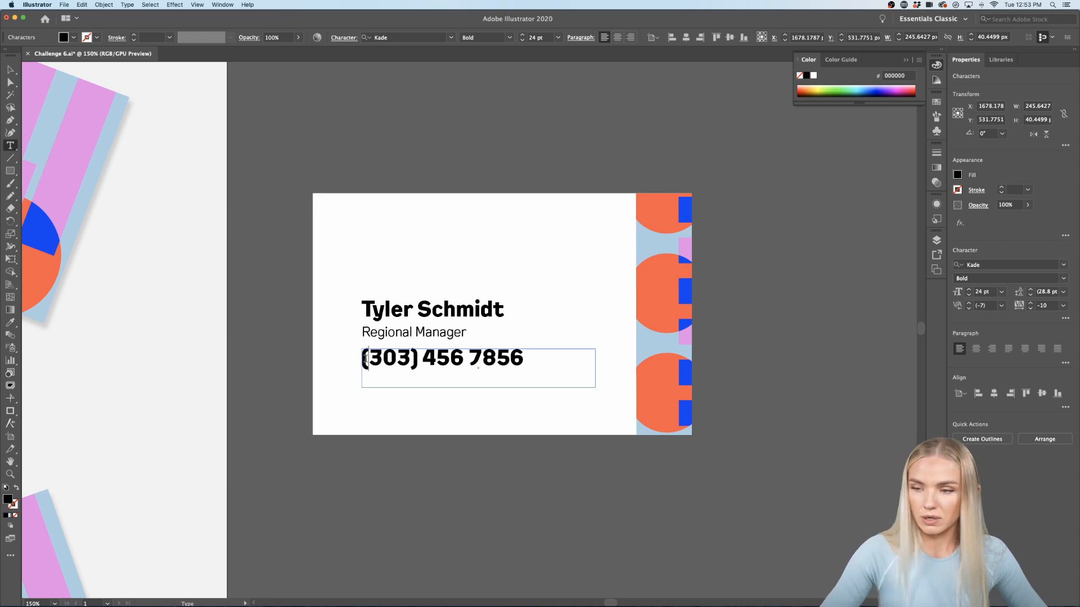
Step: Set the phone number to Kade Medium 18 pt and move it lower on the card
{"action": "left_click_drag", "start_coordinate": [546, 349], "coordinate": [314, 353]}
{"action": "left_click", "coordinate": [1063, 278]}
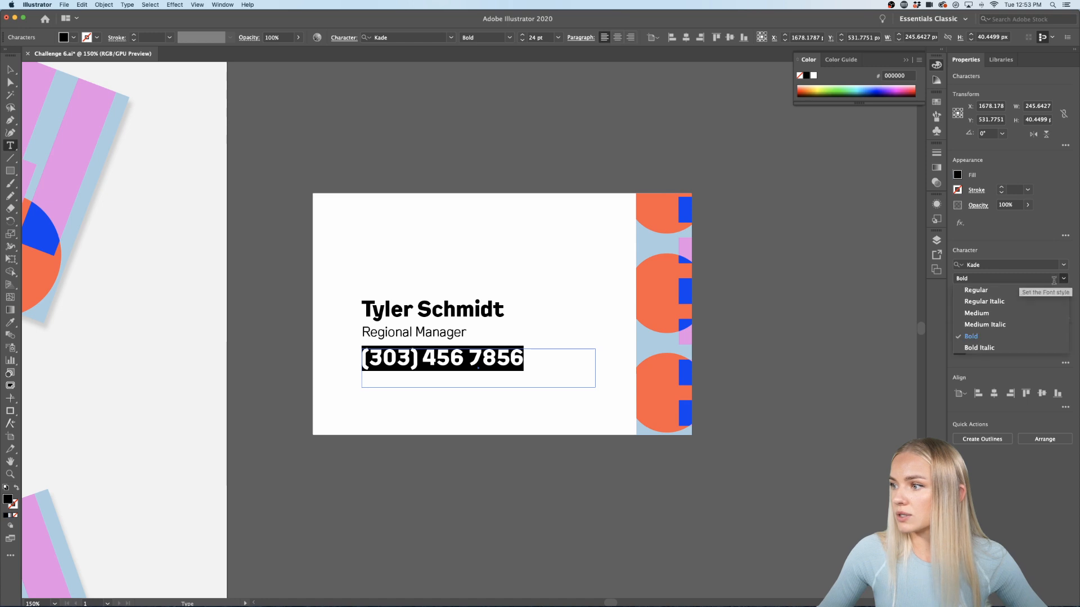
{"action": "left_click", "coordinate": [989, 313]}
{"action": "left_click", "coordinate": [1001, 292]}
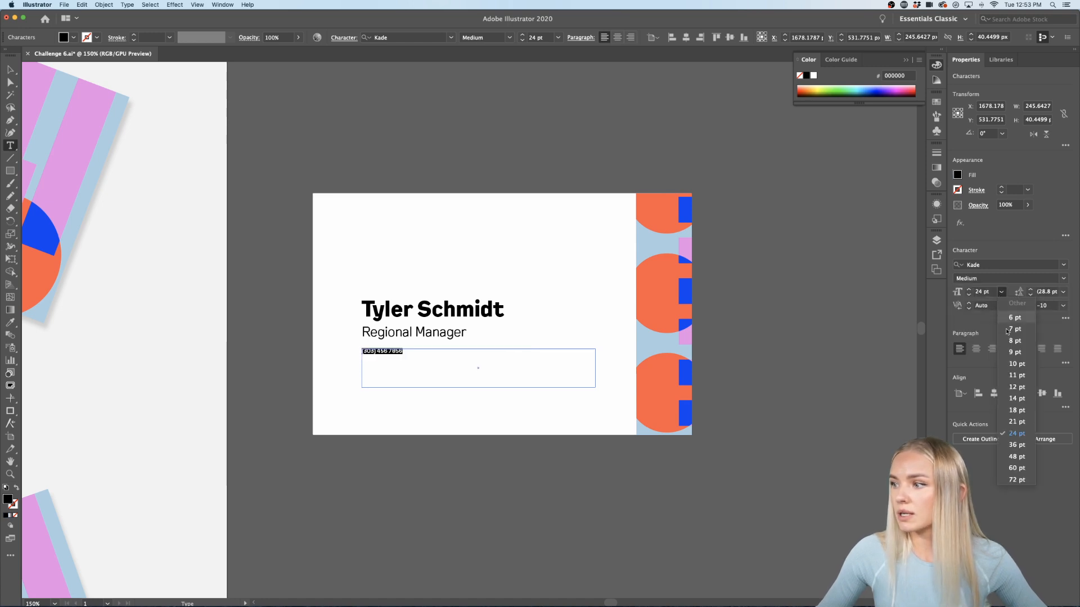
{"action": "left_click", "coordinate": [1016, 410]}
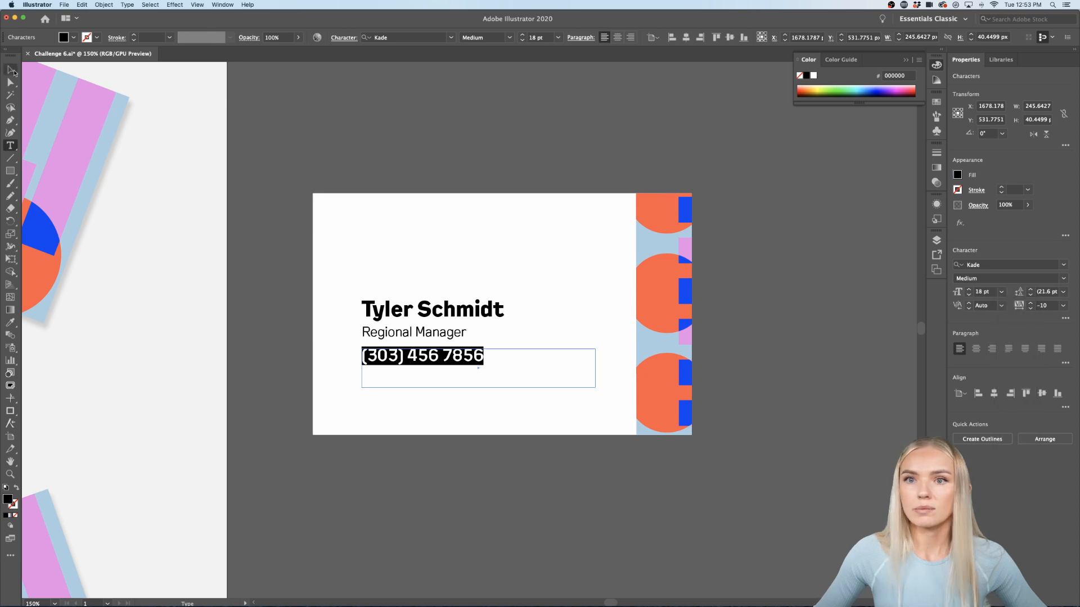
{"action": "left_click", "coordinate": [10, 69]}
{"action": "left_click_drag", "start_coordinate": [467, 363], "coordinate": [466, 388]}
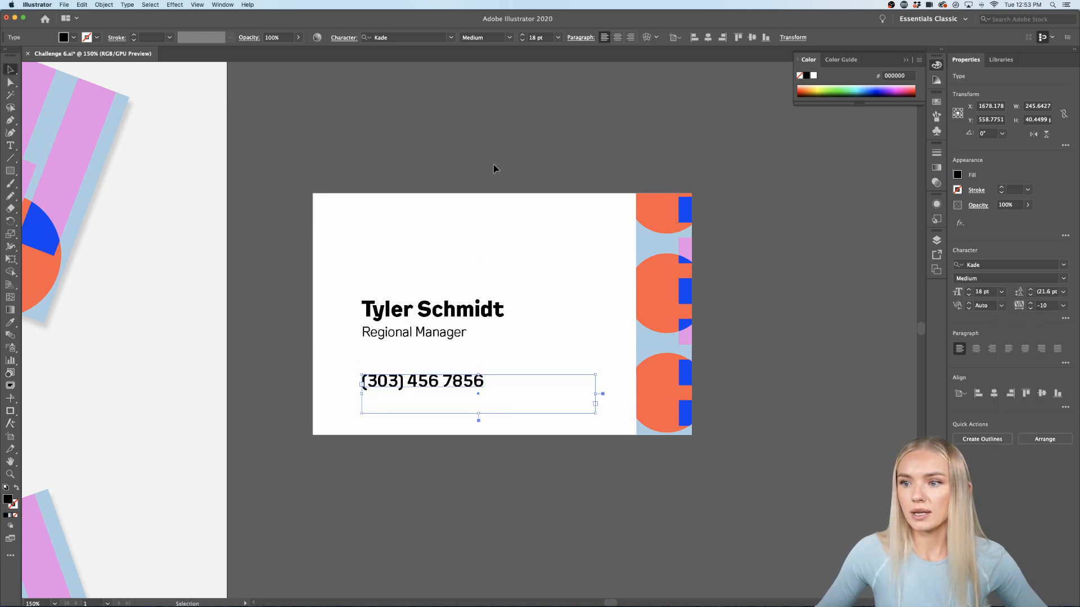
{"action": "left_click", "coordinate": [494, 170]}
Step: Select all of the white card's objects and group them
{"action": "scroll", "coordinate": [784, 452], "scroll_direction": "down", "scroll_amount": 3}
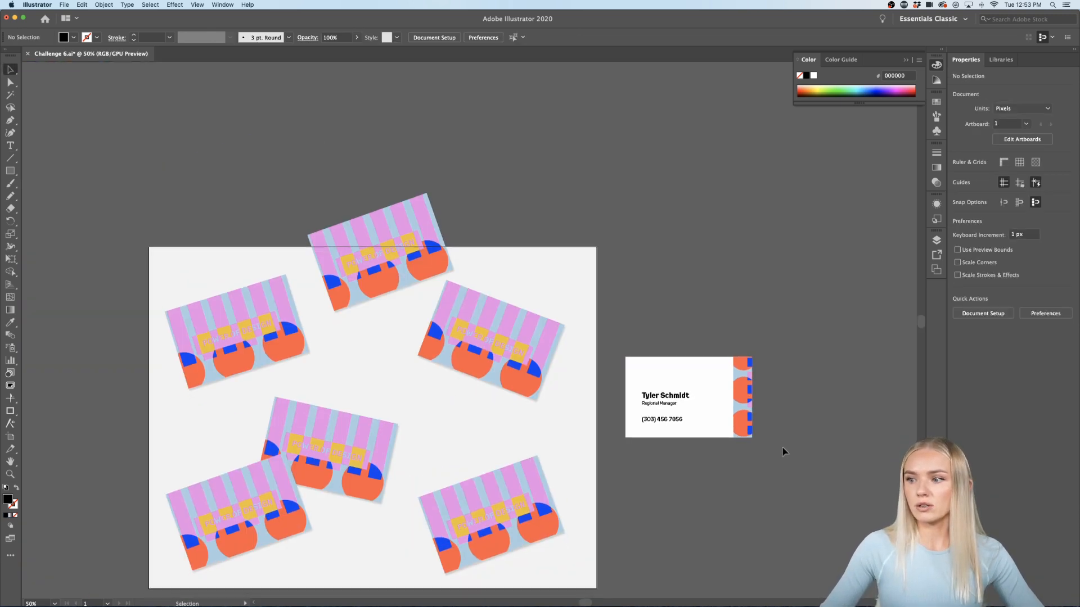
{"action": "scroll", "coordinate": [785, 427], "scroll_direction": "down", "scroll_amount": 2}
{"action": "left_click_drag", "start_coordinate": [646, 412], "coordinate": [636, 415]}
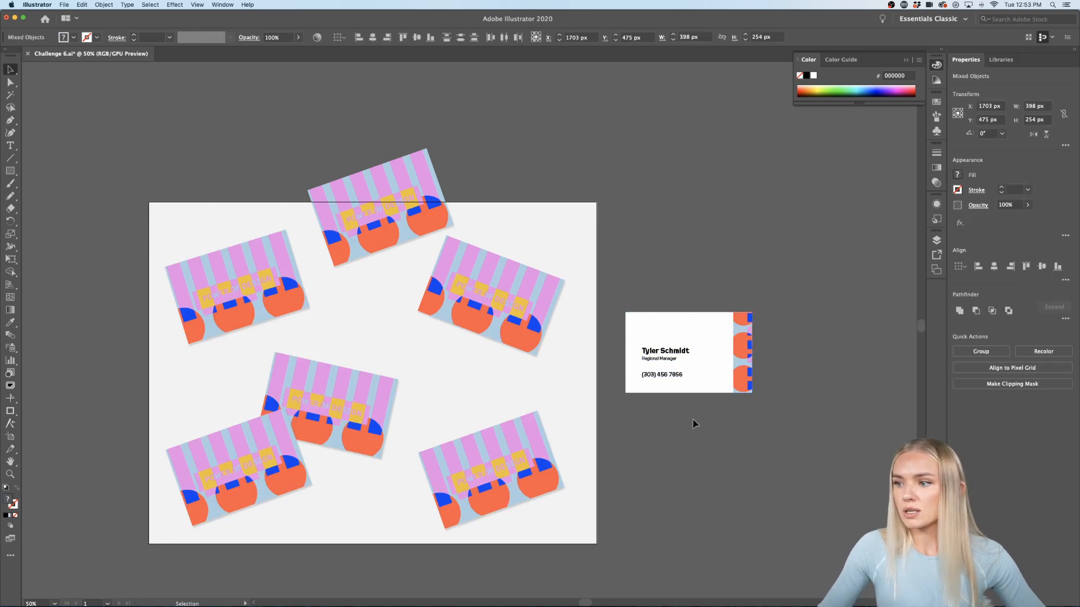
{"action": "left_click", "coordinate": [695, 424]}
{"action": "scroll", "coordinate": [694, 424], "scroll_direction": "right", "scroll_amount": 2}
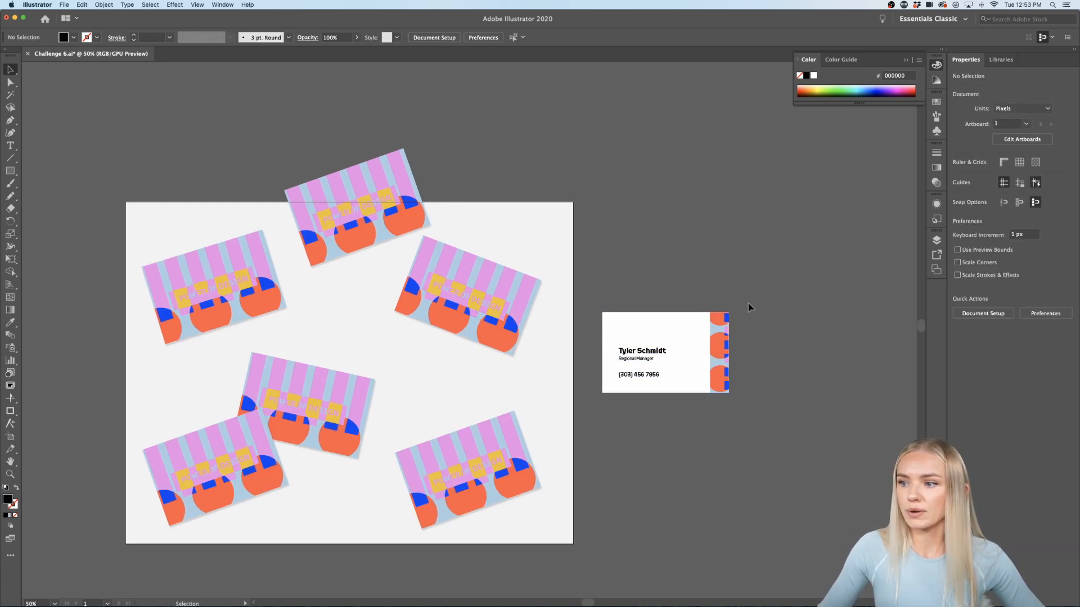
{"action": "scroll", "coordinate": [804, 331], "scroll_direction": "up", "scroll_amount": 4}
{"action": "scroll", "coordinate": [798, 337], "scroll_direction": "down", "scroll_amount": 3}
{"action": "scroll", "coordinate": [787, 337], "scroll_direction": "down", "scroll_amount": 1}
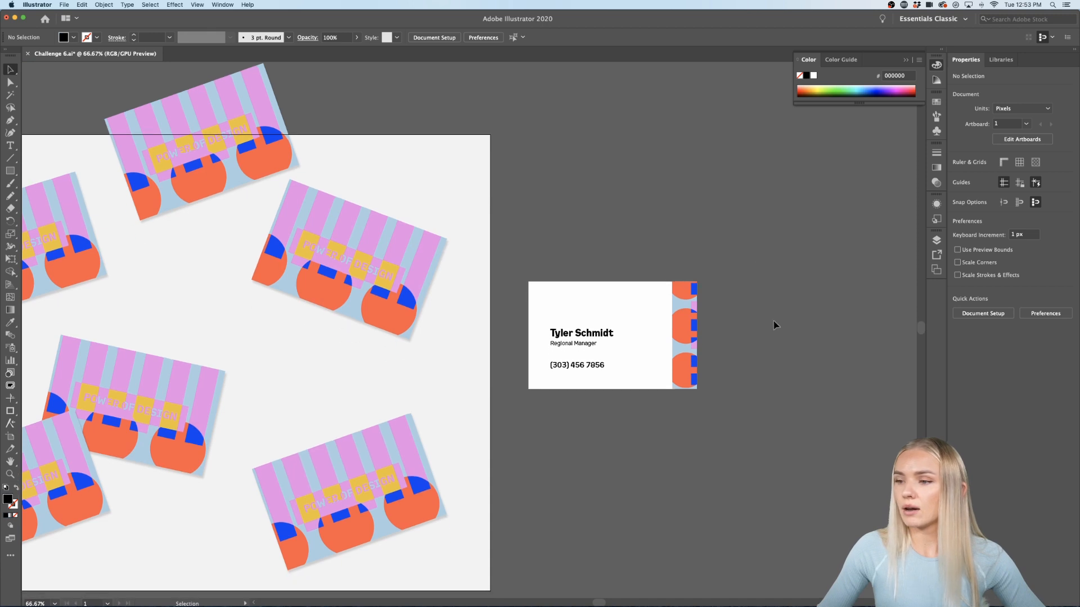
{"action": "left_click_drag", "start_coordinate": [589, 391], "coordinate": [525, 425]}
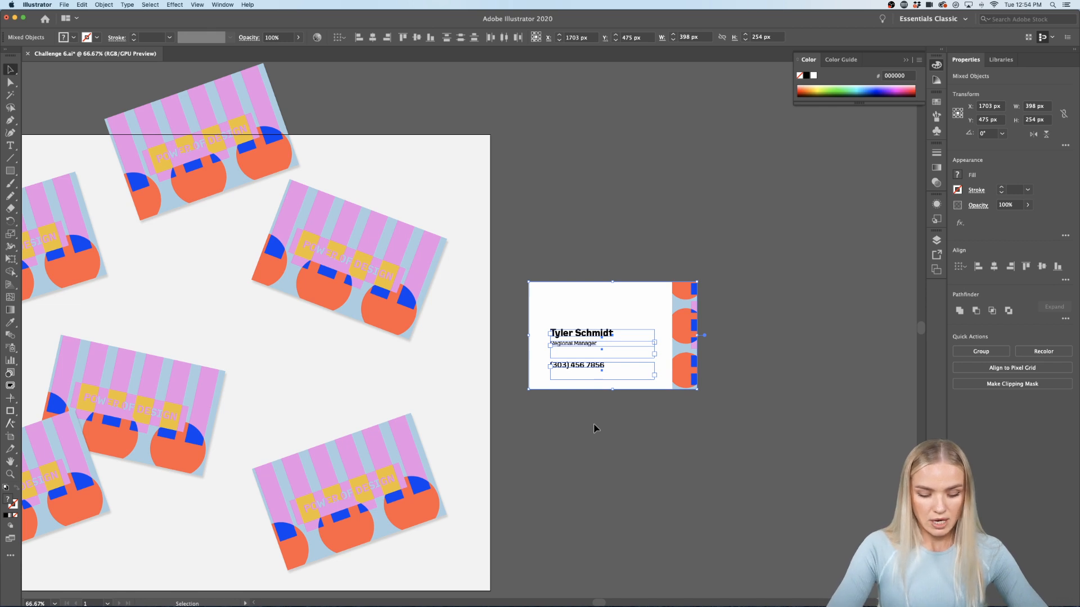
{"action": "key", "text": "super+g"}
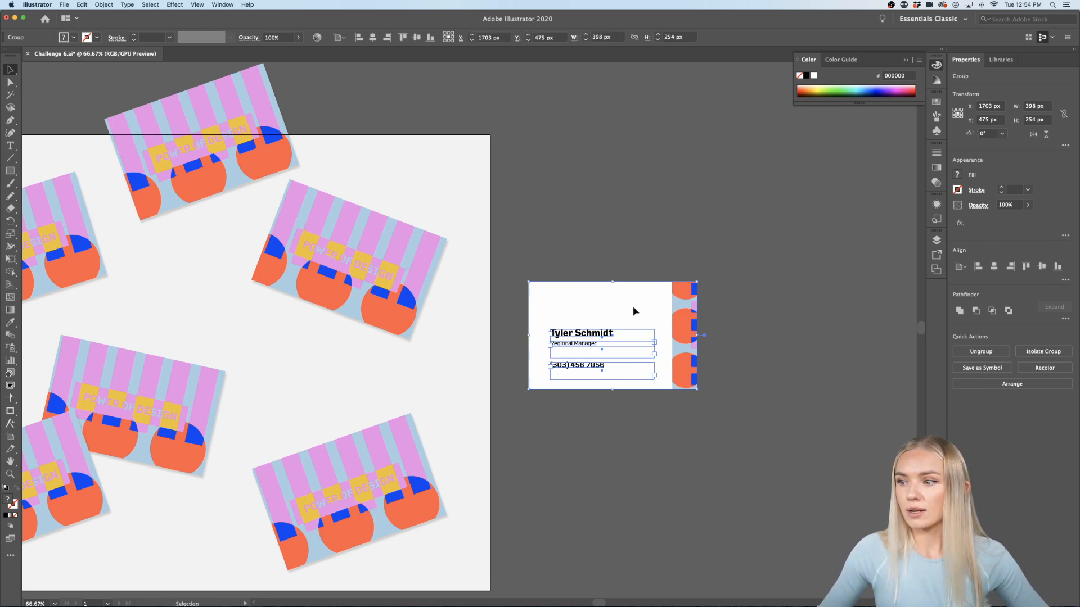
Step: Apply a Drop Shadow to the whole card group, then undo it
{"action": "left_click", "coordinate": [174, 5]}
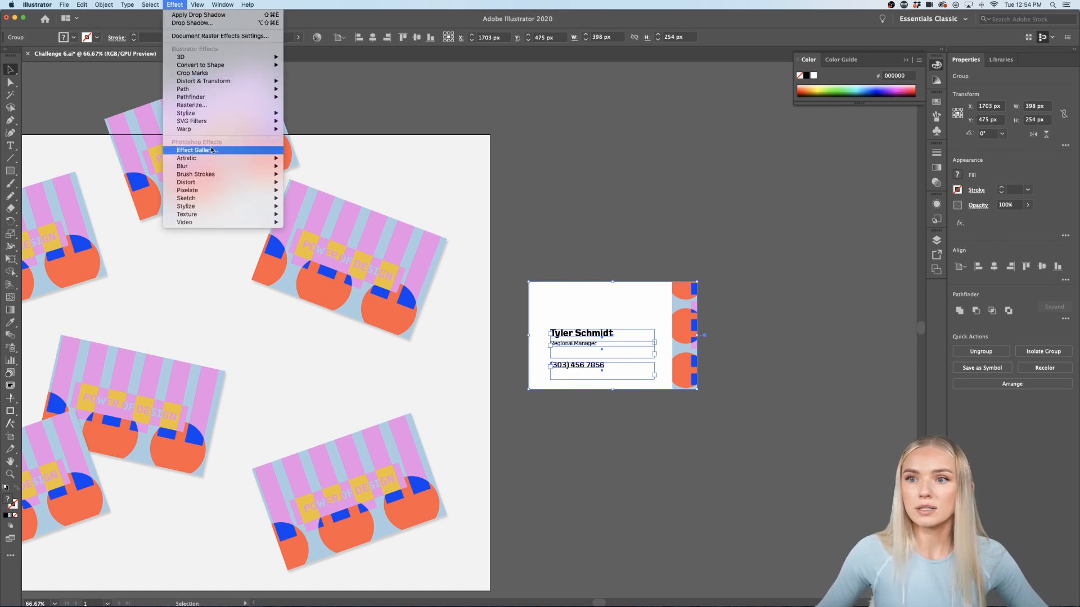
{"action": "mouse_move", "coordinate": [215, 113]}
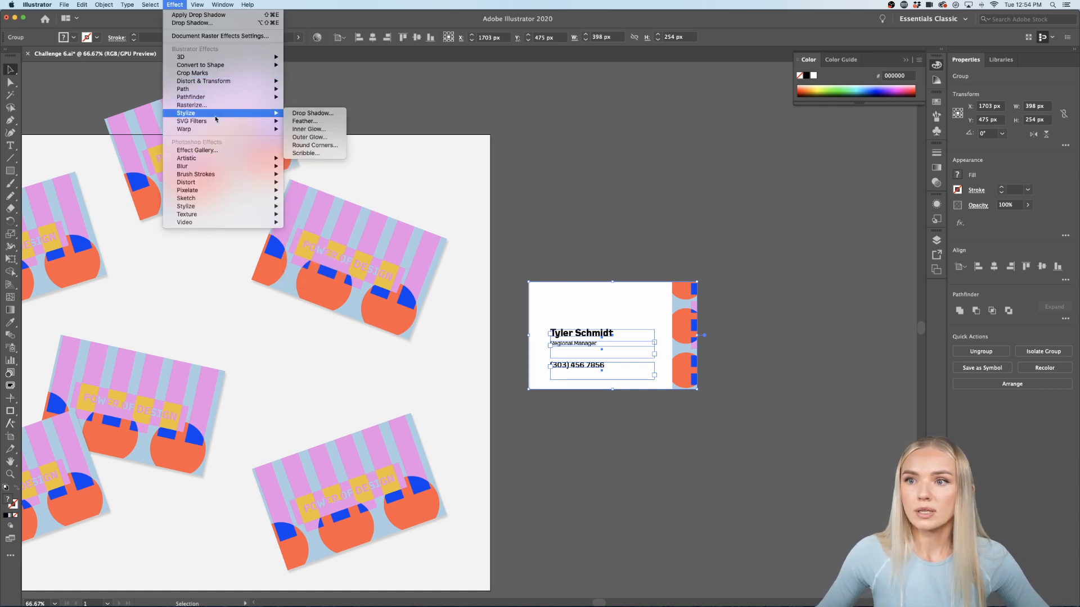
{"action": "left_click", "coordinate": [307, 113]}
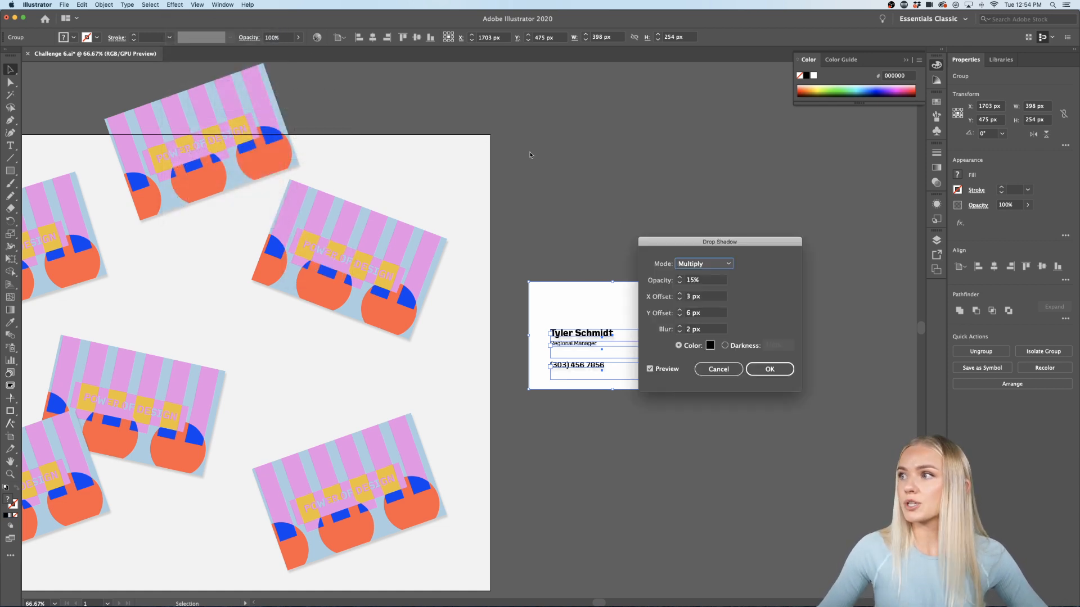
{"action": "left_click", "coordinate": [769, 368]}
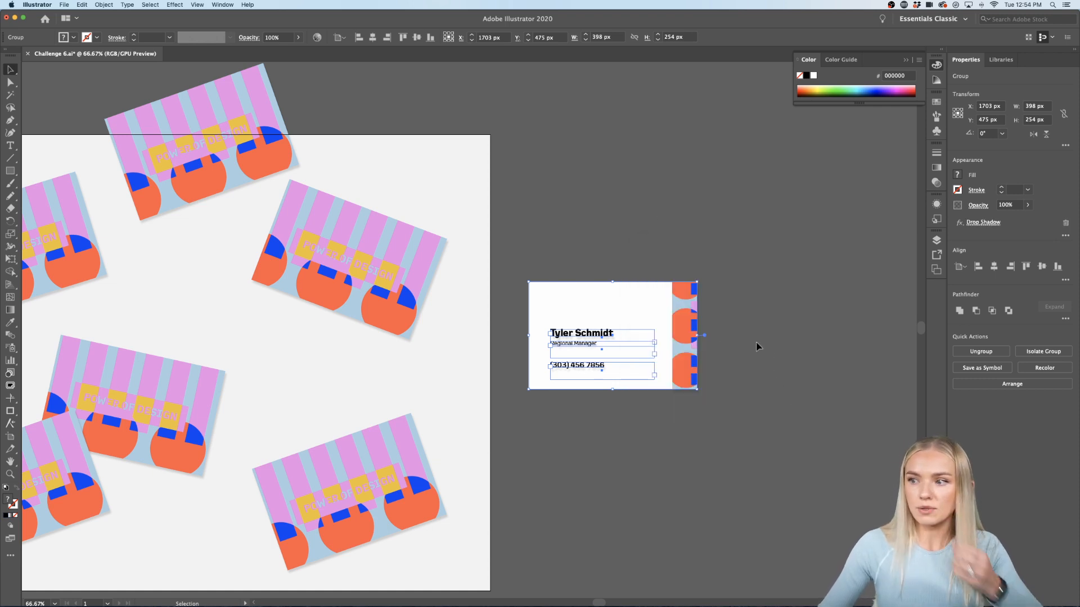
{"action": "key", "text": "super+z"}
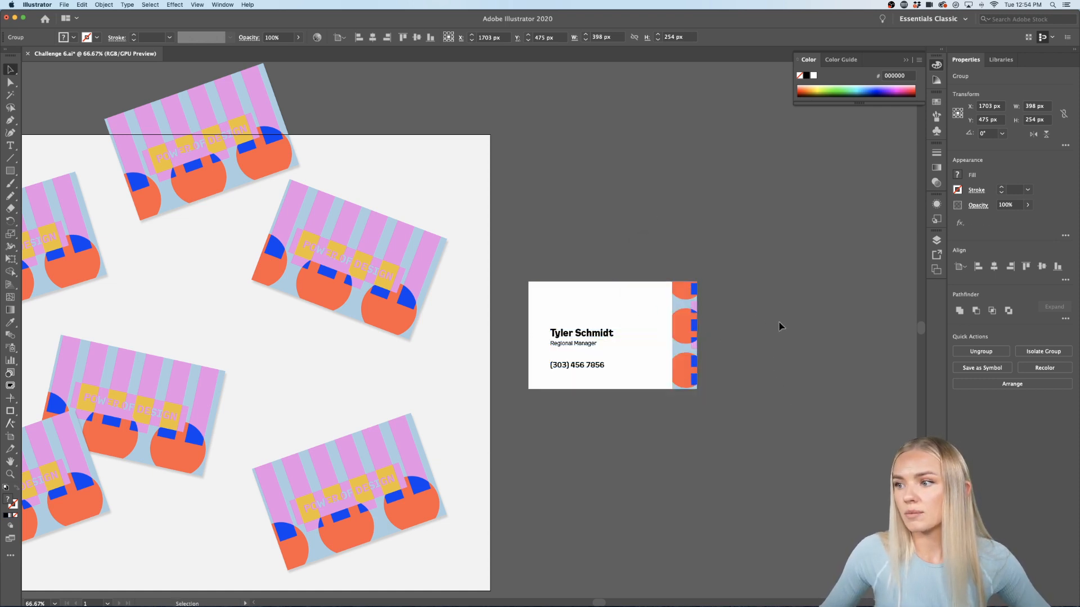
{"action": "left_click", "coordinate": [779, 326]}
Step: Ungroup the card and apply Effect > Stylize > Drop Shadow only to the clipped white background
{"action": "left_click", "coordinate": [660, 314]}
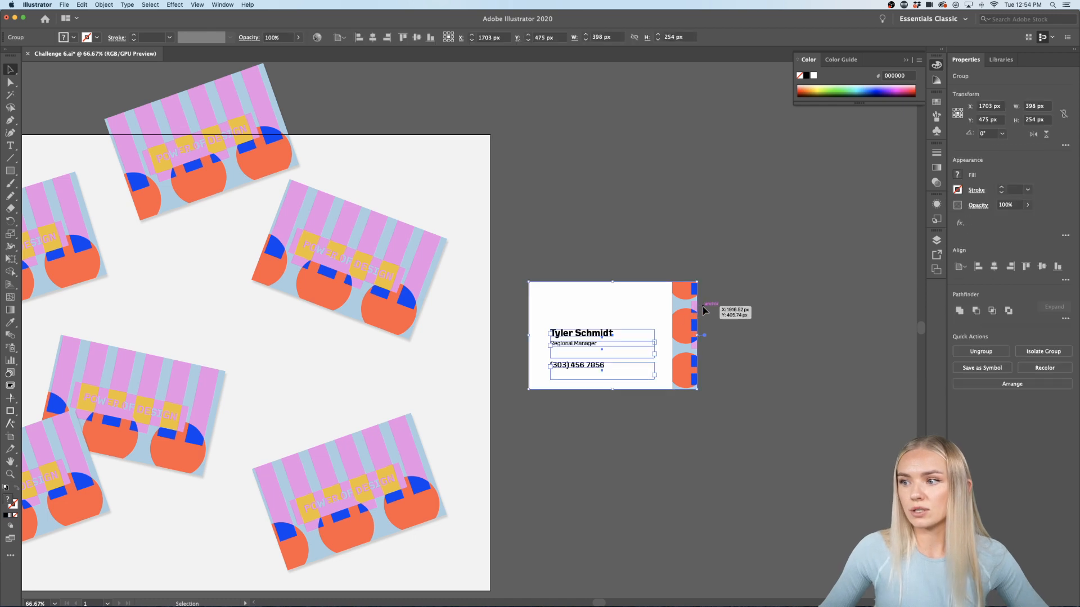
{"action": "key", "text": "super+shift+g"}
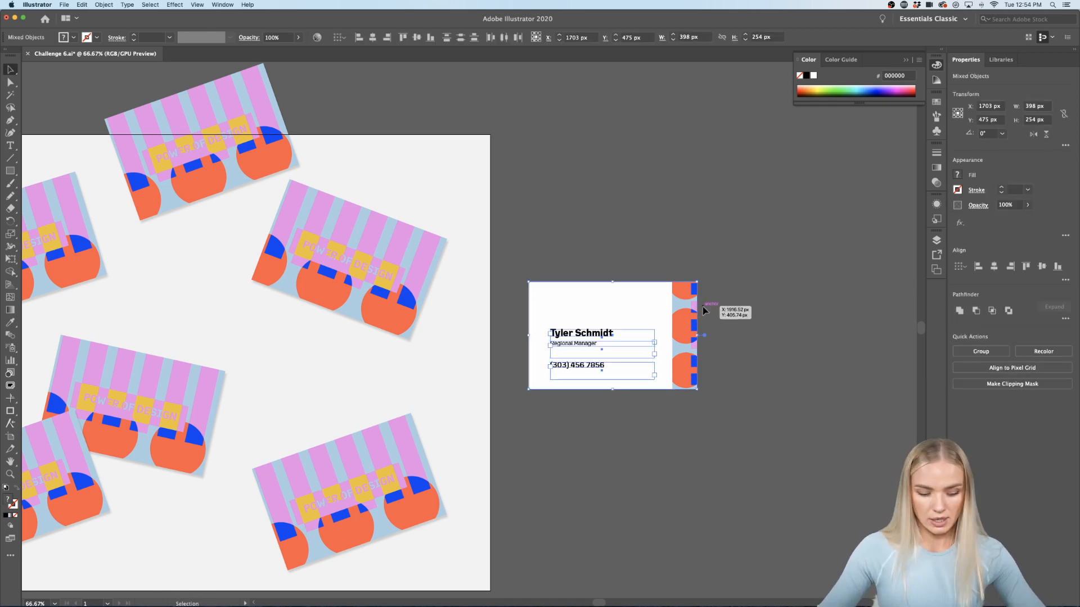
{"action": "left_click", "coordinate": [703, 310]}
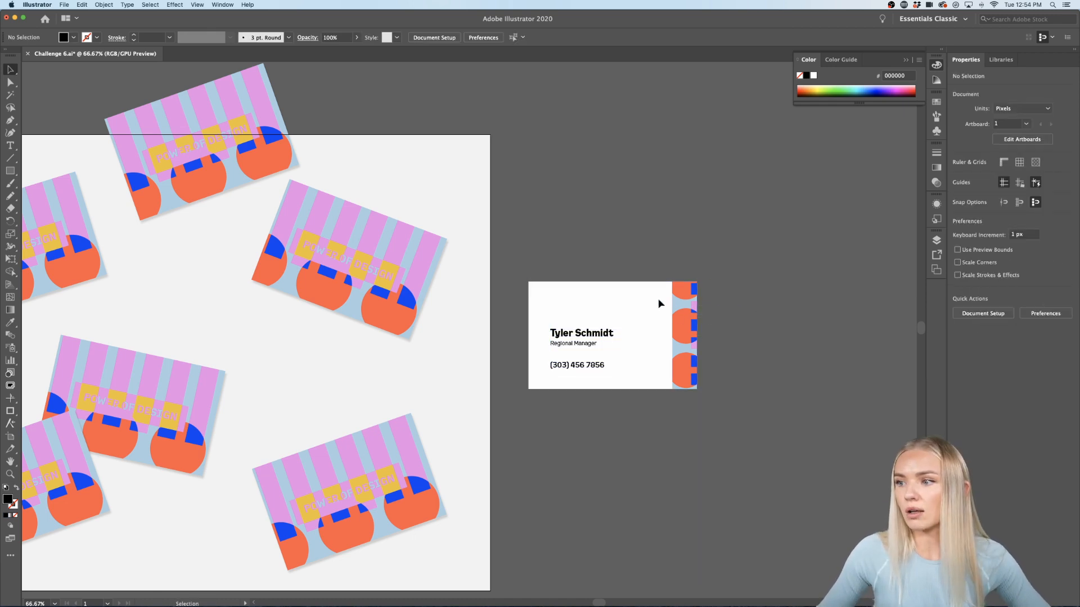
{"action": "left_click", "coordinate": [649, 285]}
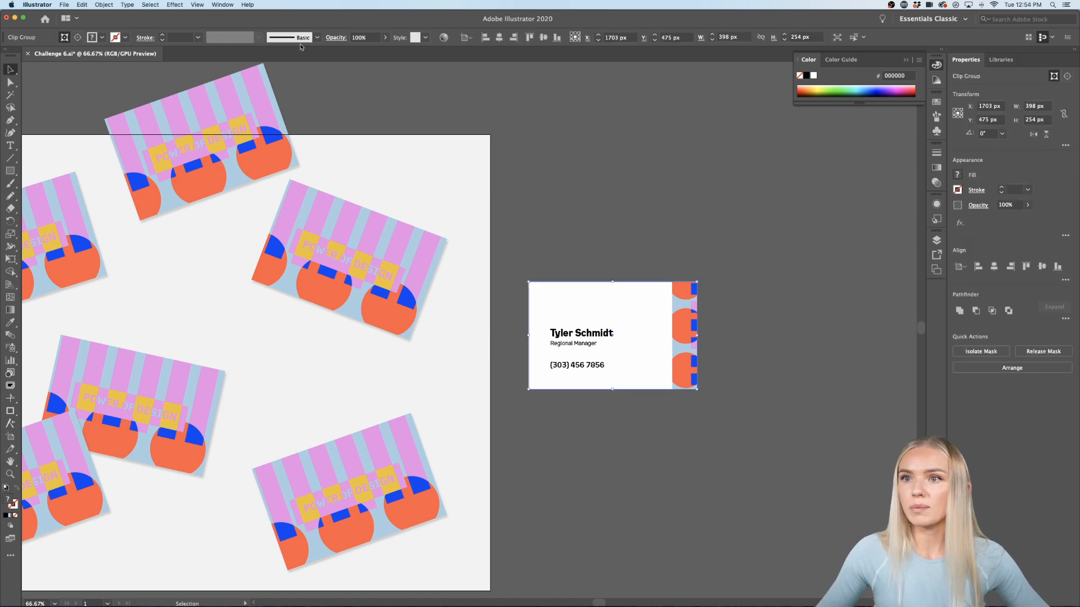
{"action": "left_click", "coordinate": [174, 5]}
{"action": "mouse_move", "coordinate": [208, 168]}
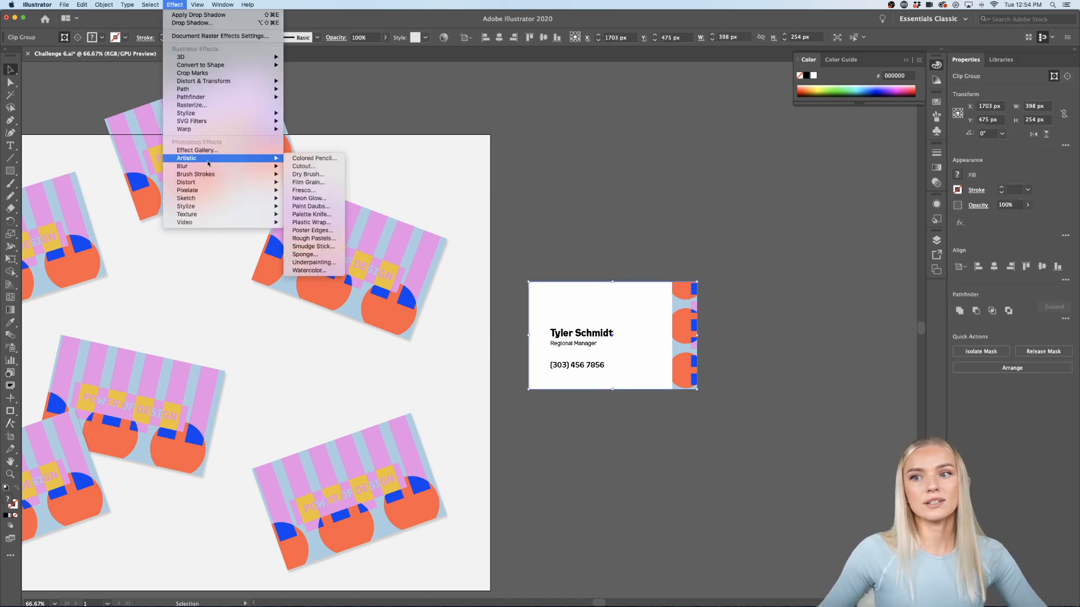
{"action": "mouse_move", "coordinate": [185, 113]}
{"action": "left_click", "coordinate": [312, 113]}
{"action": "left_click", "coordinate": [770, 371]}
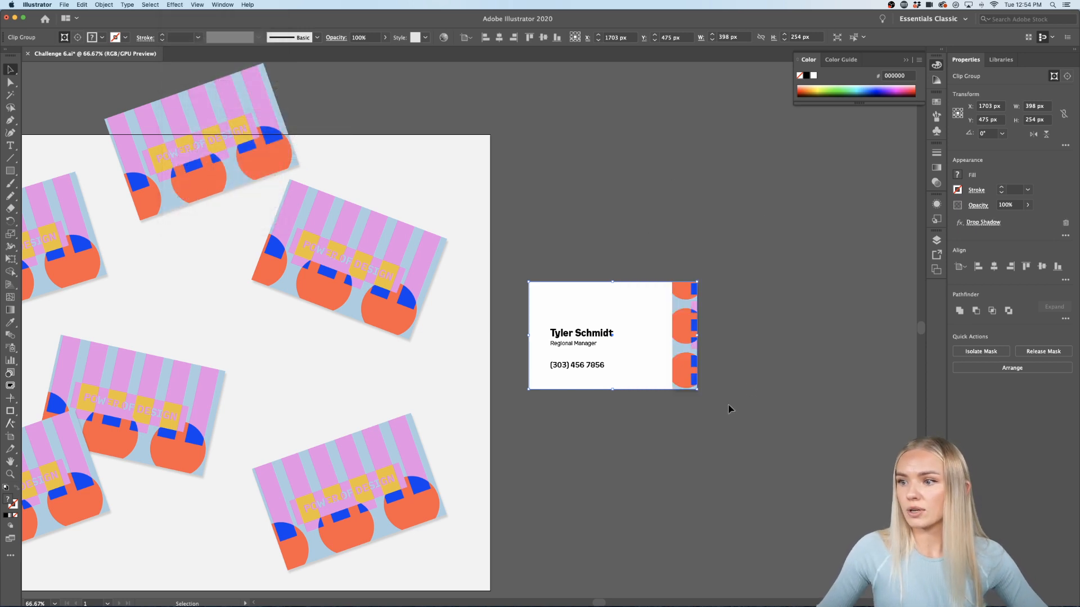
{"action": "left_click", "coordinate": [725, 318]}
Step: Group the card's pieces and move the business card onto the mockup artboard
{"action": "left_click_drag", "start_coordinate": [726, 268], "coordinate": [527, 426]}
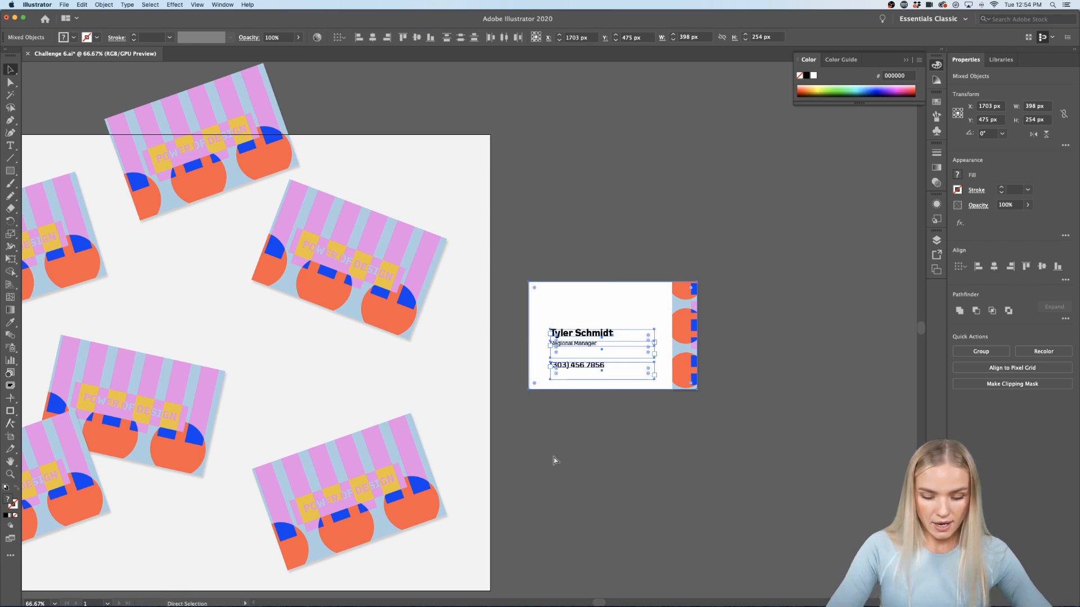
{"action": "key", "text": "super+g"}
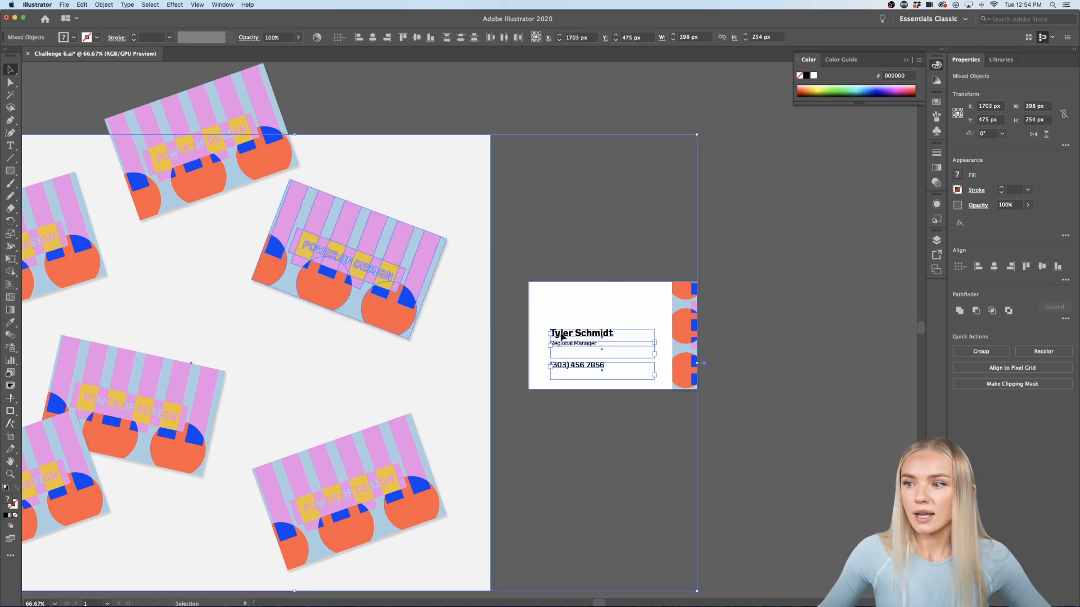
{"action": "left_click", "coordinate": [750, 318]}
{"action": "mouse_move", "coordinate": [637, 317]}
{"action": "left_mouse_down"}
{"action": "mouse_move", "coordinate": [400, 341]}
{"action": "mouse_move", "coordinate": [651, 320]}
{"action": "left_mouse_up"}
{"action": "left_click", "coordinate": [771, 334]}
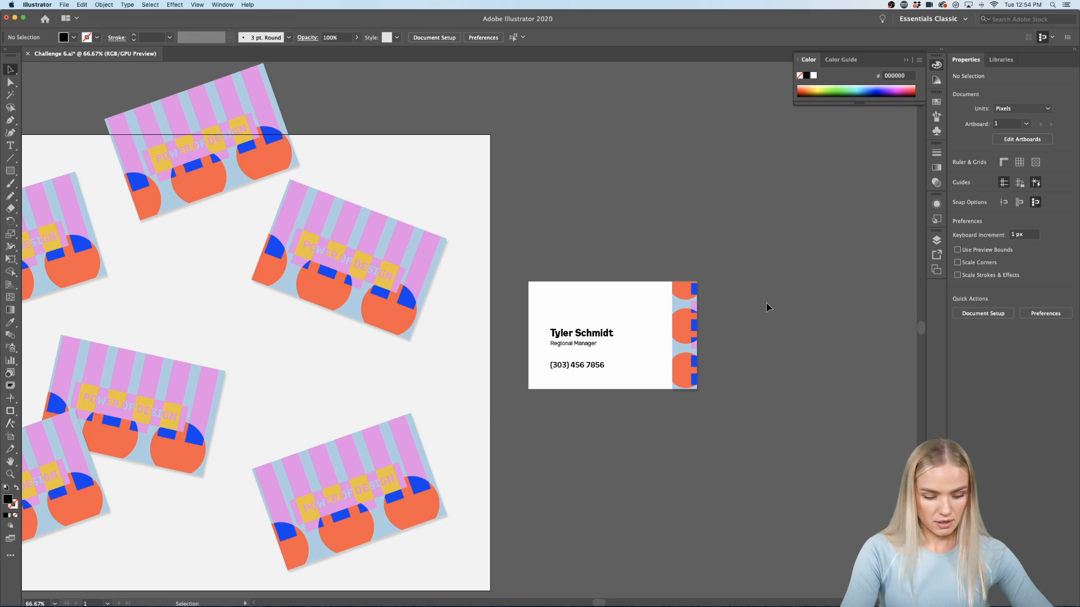
Step: Unlock the white background, group it with all the text, and drag a copy onto the artboard
{"action": "key", "text": "alt+super+2"}
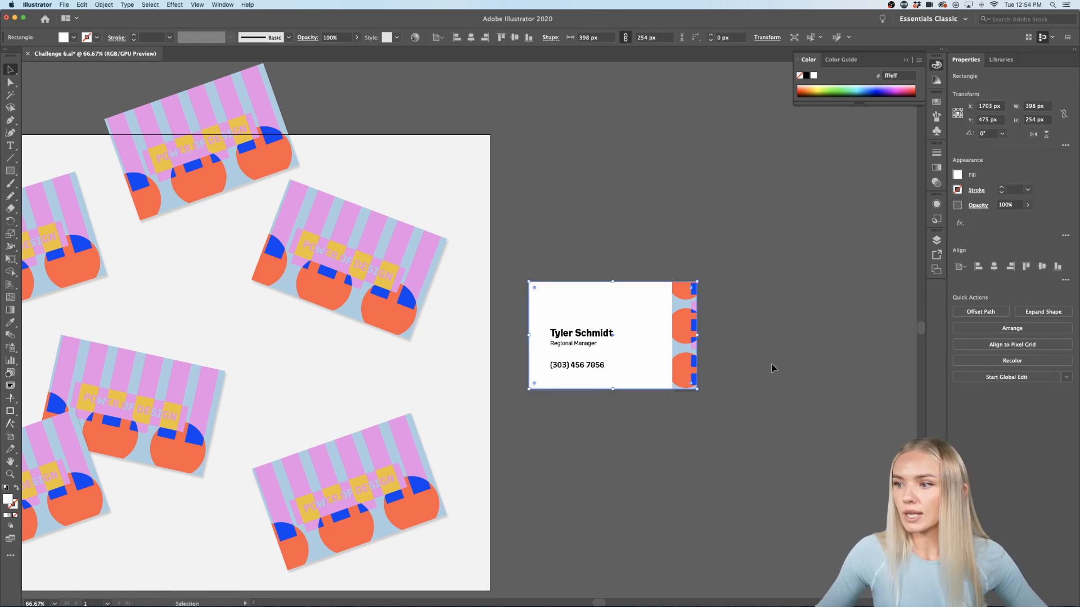
{"action": "left_click", "coordinate": [734, 253]}
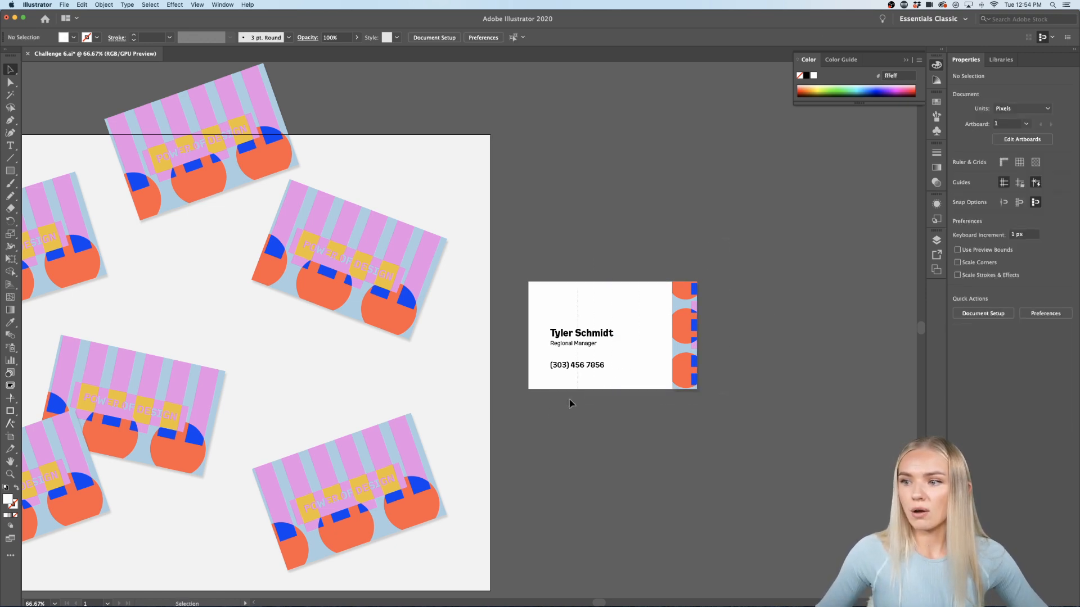
{"action": "key", "text": "super+a"}
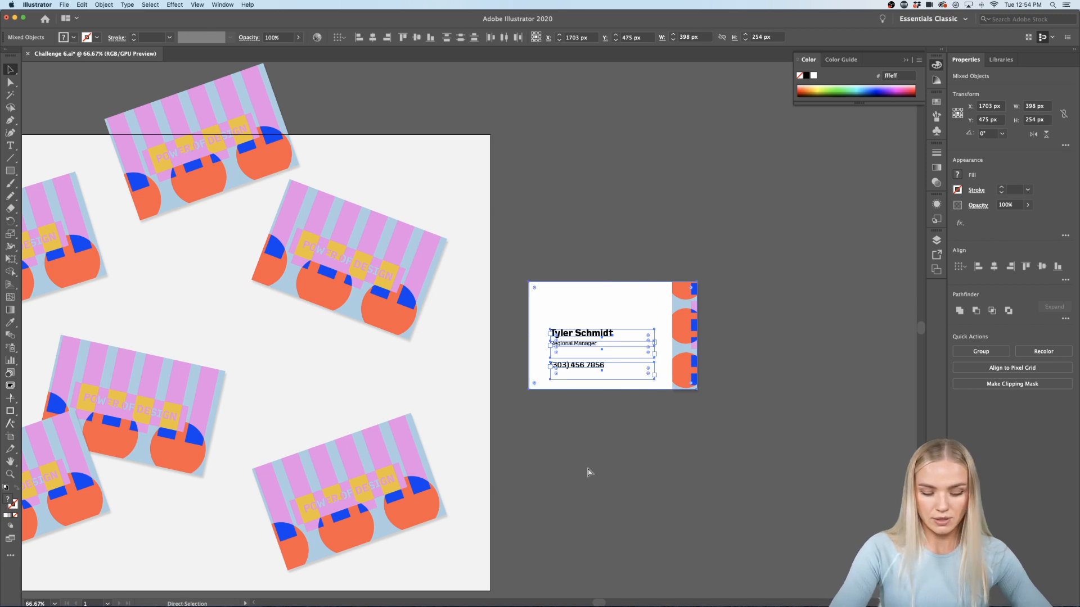
{"action": "key", "text": "super+g"}
{"action": "left_click_drag", "start_coordinate": [626, 330], "coordinate": [550, 574]}
Step: Tilt one white card copy clockwise and move the straight card to the artboard's left edge
{"action": "scroll", "coordinate": [489, 505], "scroll_direction": "down", "scroll_amount": 3}
{"action": "left_click_drag", "start_coordinate": [508, 449], "coordinate": [510, 418]}
{"action": "scroll", "coordinate": [509, 416], "scroll_direction": "up", "scroll_amount": 3}
{"action": "scroll", "coordinate": [509, 416], "scroll_direction": "left", "scroll_amount": 5}
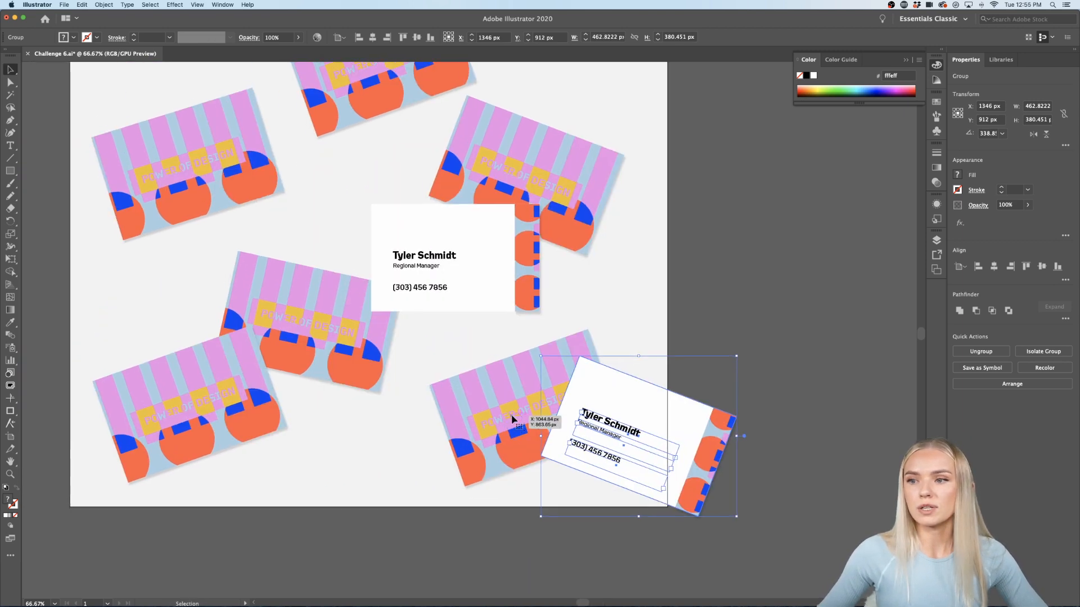
{"action": "left_click_drag", "start_coordinate": [528, 298], "coordinate": [140, 325]}
{"action": "left_click", "coordinate": [81, 273]}
{"action": "scroll", "coordinate": [81, 274], "scroll_direction": "left", "scroll_amount": 4}
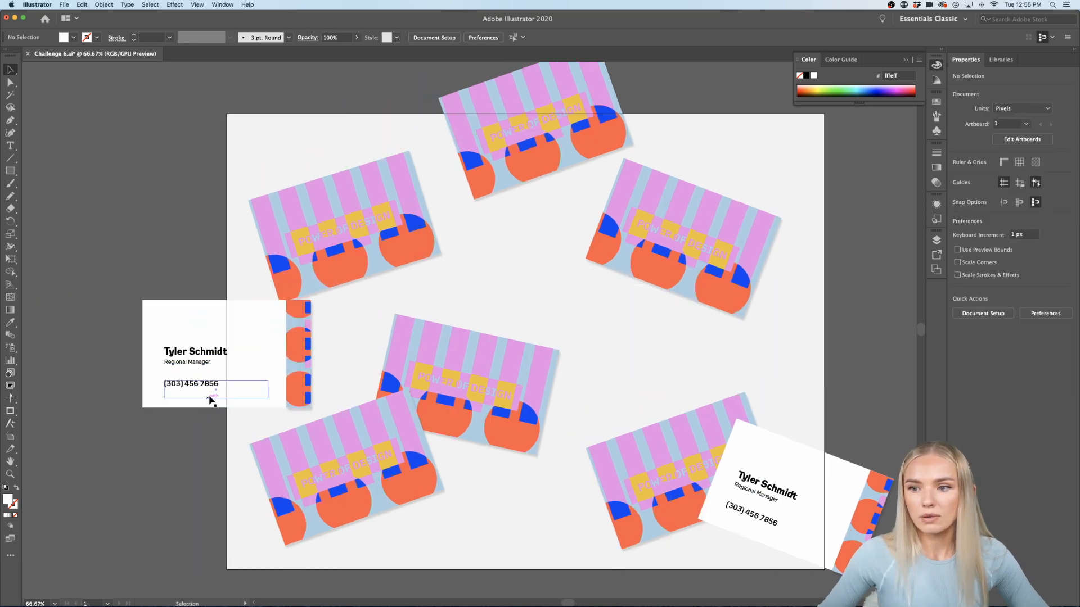
Step: Enter isolation mode on the left-edge card group, select its inner content, then exit
{"action": "double_click", "coordinate": [160, 405]}
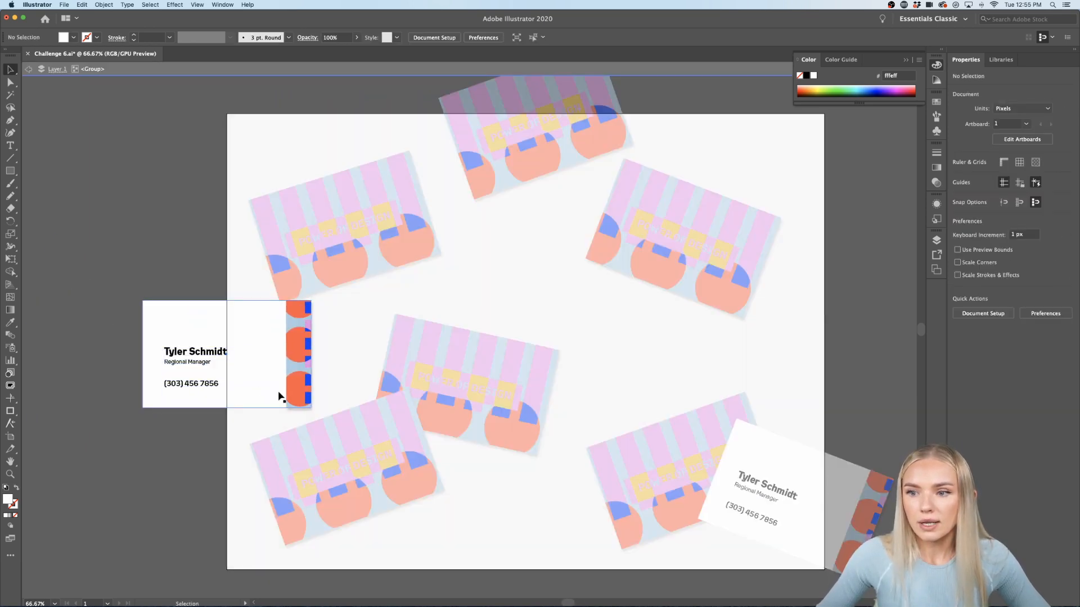
{"action": "left_click", "coordinate": [209, 383]}
{"action": "left_click", "coordinate": [103, 277]}
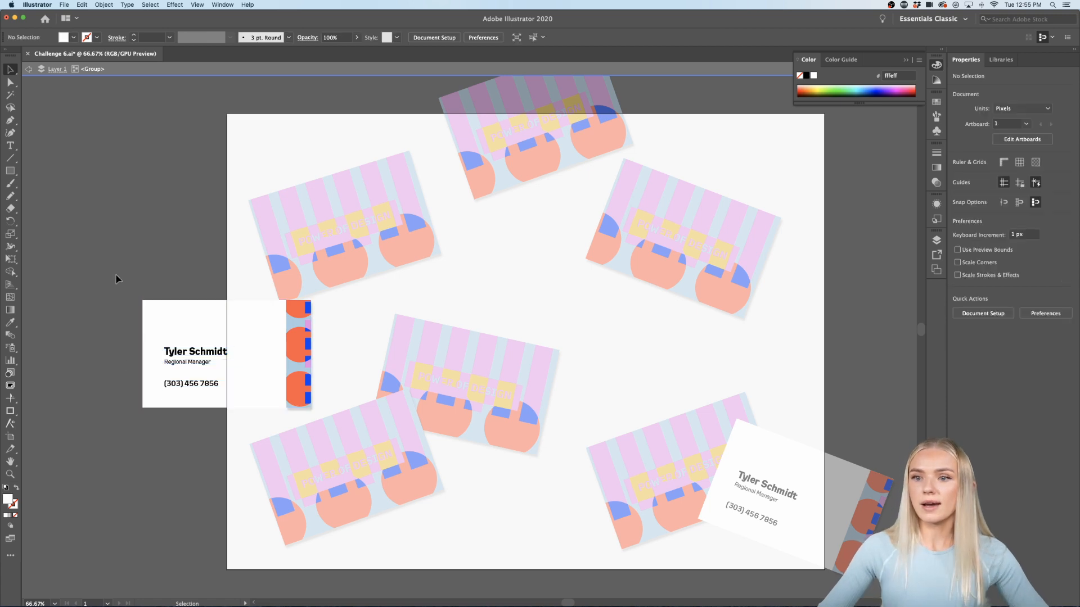
{"action": "double_click", "coordinate": [115, 278]}
{"action": "scroll", "coordinate": [115, 278], "scroll_direction": "down", "scroll_amount": 2}
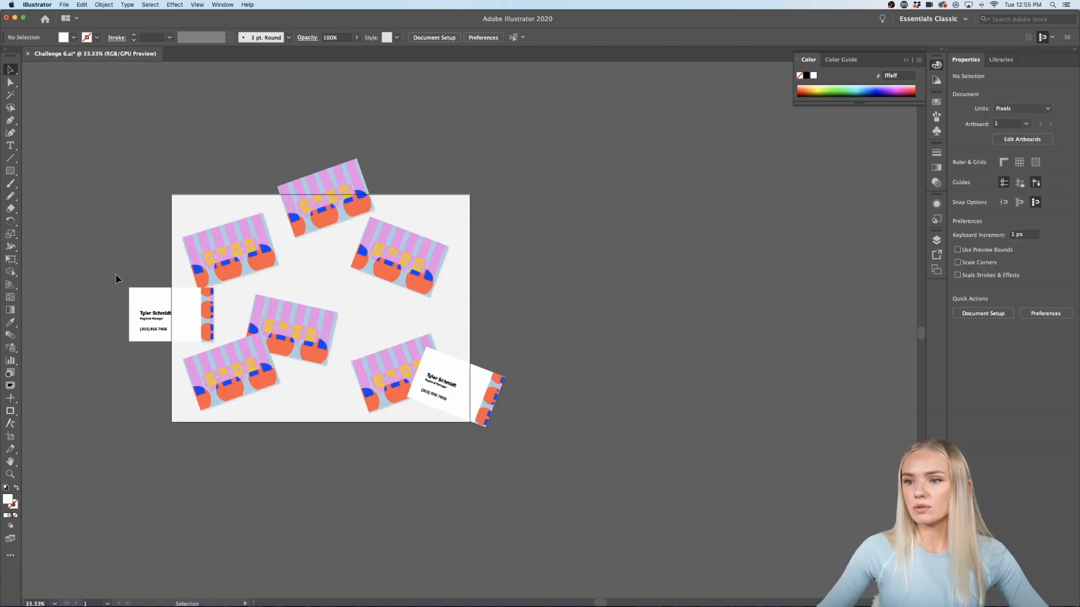
Step: Tilt the left-edge card counter-clockwise and fine-tune the card tilts among the patterned fronts
{"action": "left_click", "coordinate": [216, 334]}
{"action": "left_click_drag", "start_coordinate": [215, 336], "coordinate": [513, 325]}
{"action": "left_click", "coordinate": [523, 294]}
{"action": "left_click", "coordinate": [338, 489]}
{"action": "scroll", "coordinate": [325, 414], "scroll_direction": "left", "scroll_amount": 3}
{"action": "scroll", "coordinate": [324, 407], "scroll_direction": "up", "scroll_amount": 5}
{"action": "scroll", "coordinate": [323, 407], "scroll_direction": "down", "scroll_amount": 6}
{"action": "left_click", "coordinate": [528, 332]}
{"action": "scroll", "coordinate": [495, 341], "scroll_direction": "left", "scroll_amount": 3}
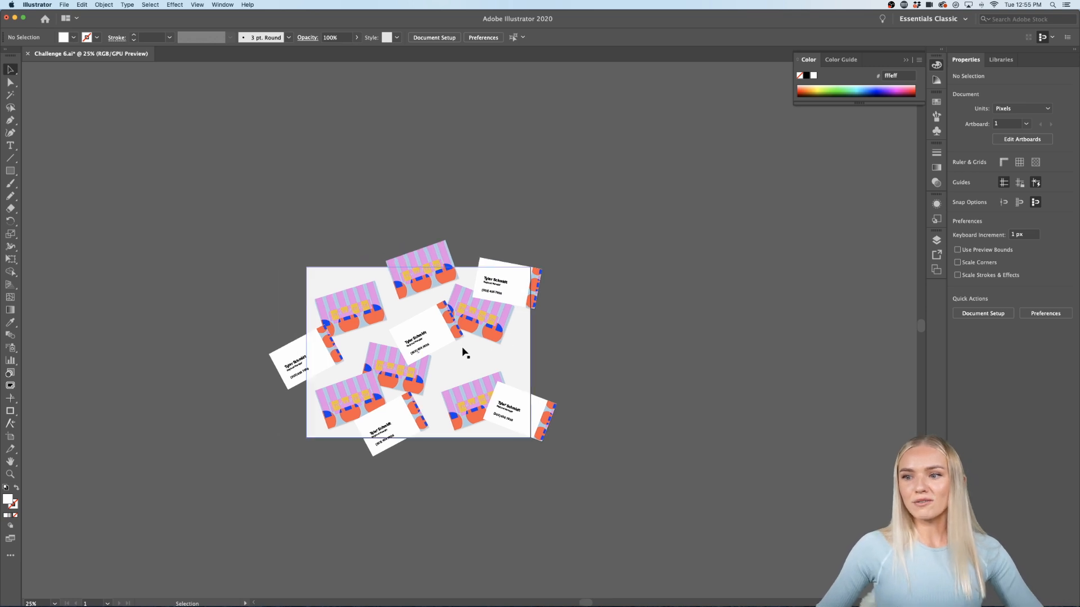
{"action": "scroll", "coordinate": [463, 347], "scroll_direction": "up", "scroll_amount": 2}
{"action": "scroll", "coordinate": [456, 347], "scroll_direction": "left", "scroll_amount": 4}
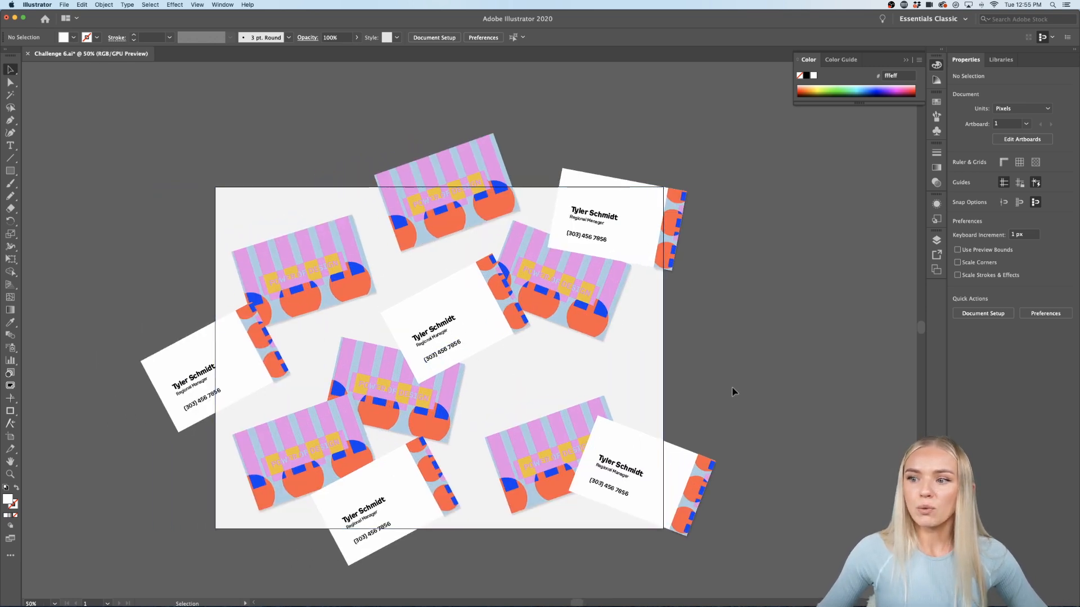
Step: Export the artboard to the Desktop as JPEG 'Challenge 6.jpg', maximum quality at 150 ppi
{"action": "left_click", "coordinate": [65, 6]}
{"action": "mouse_move", "coordinate": [130, 159]}
{"action": "left_click", "coordinate": [176, 167]}
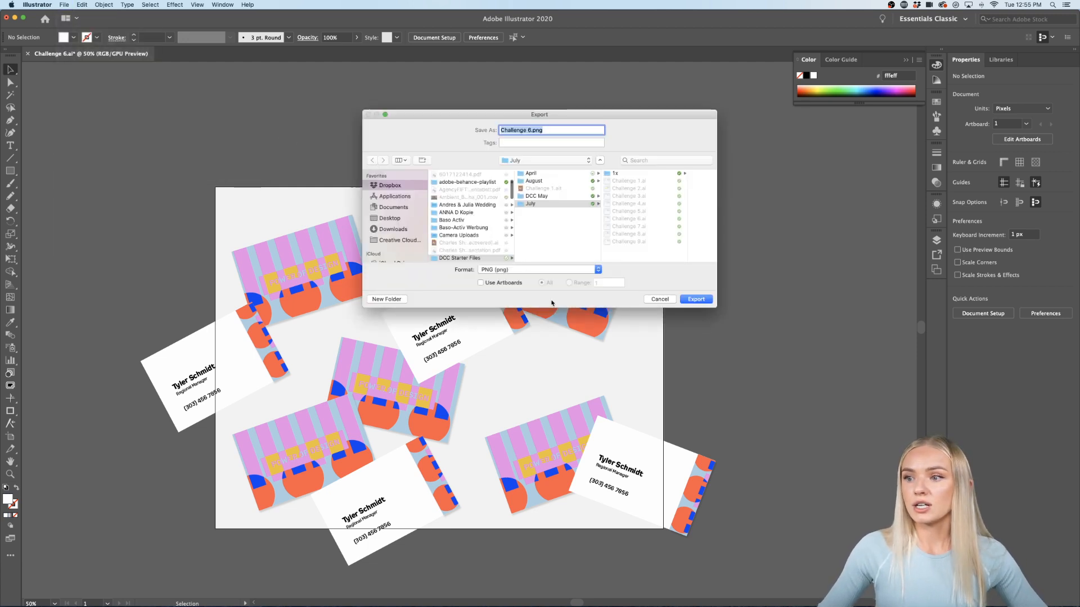
{"action": "left_click", "coordinate": [597, 275]}
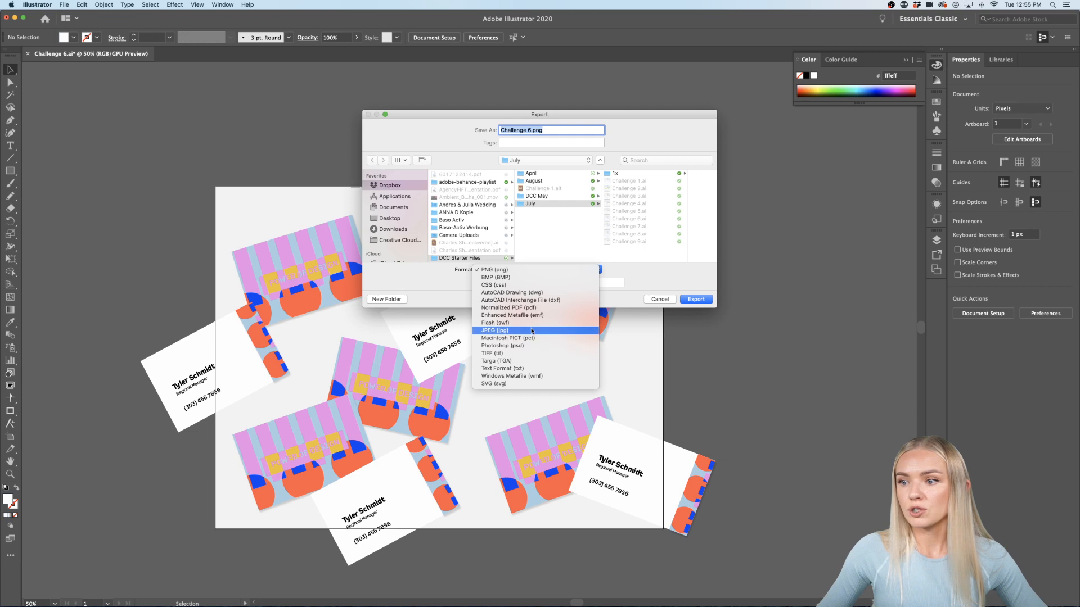
{"action": "left_click", "coordinate": [506, 330]}
{"action": "left_click", "coordinate": [480, 282]}
{"action": "left_click", "coordinate": [392, 220]}
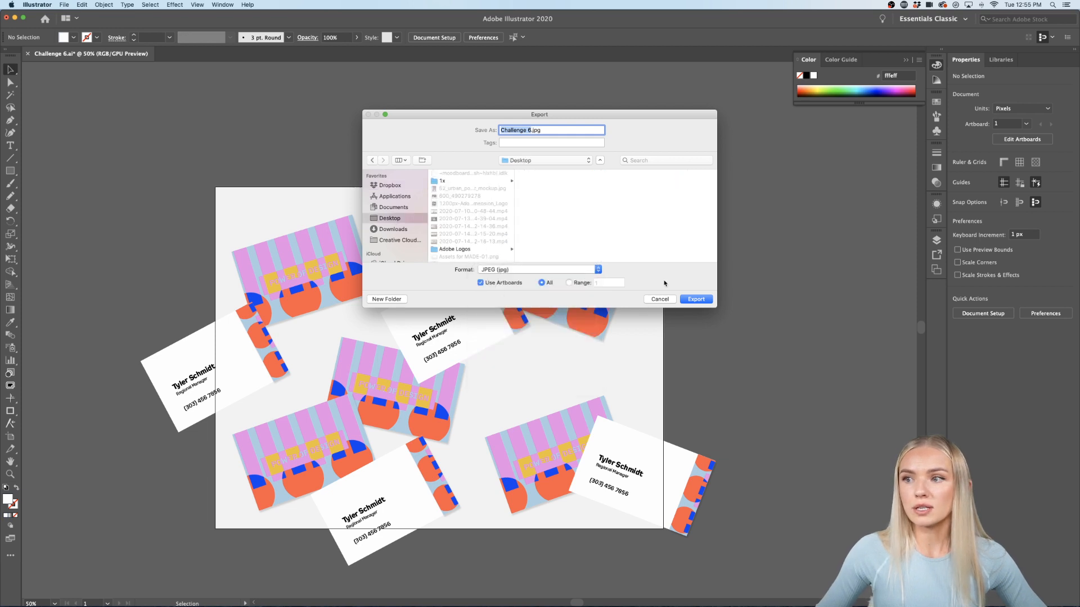
{"action": "left_click", "coordinate": [696, 299]}
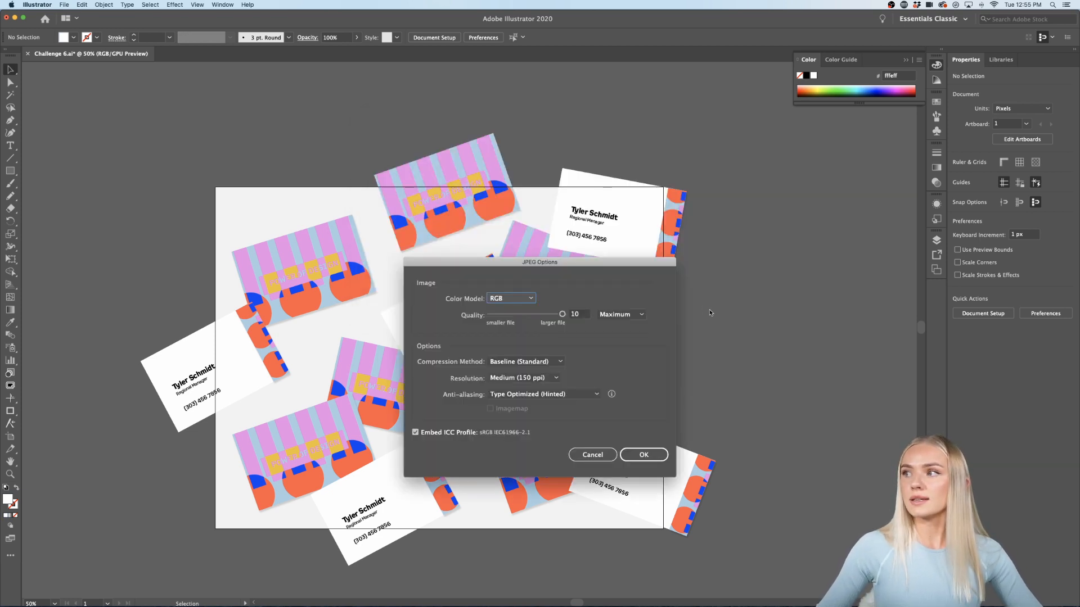
{"action": "left_click", "coordinate": [637, 455]}
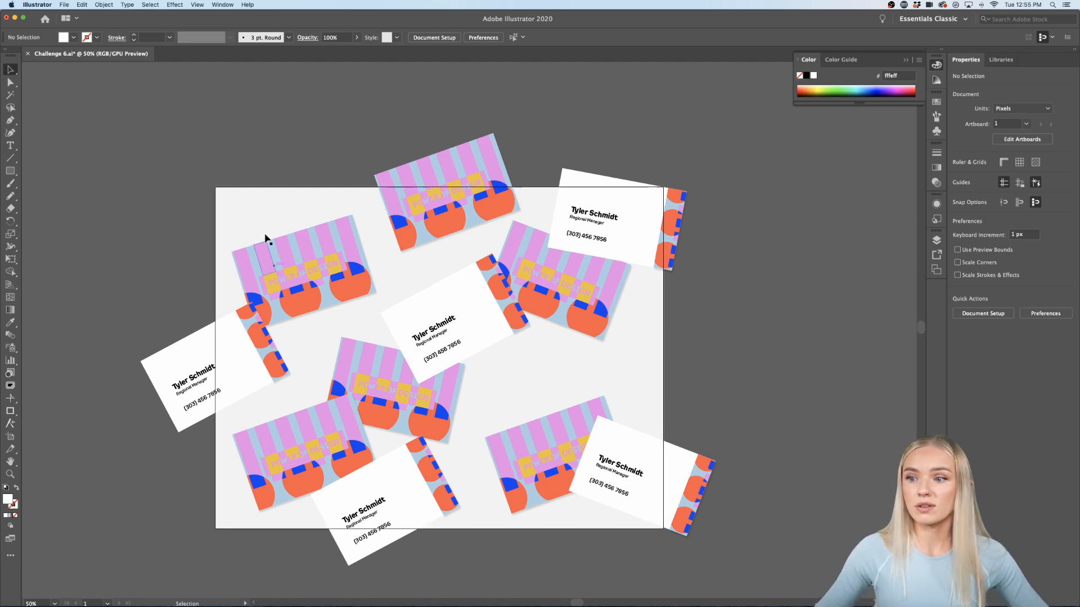
{"action": "scroll", "coordinate": [710, 301], "scroll_direction": "down", "scroll_amount": 1}
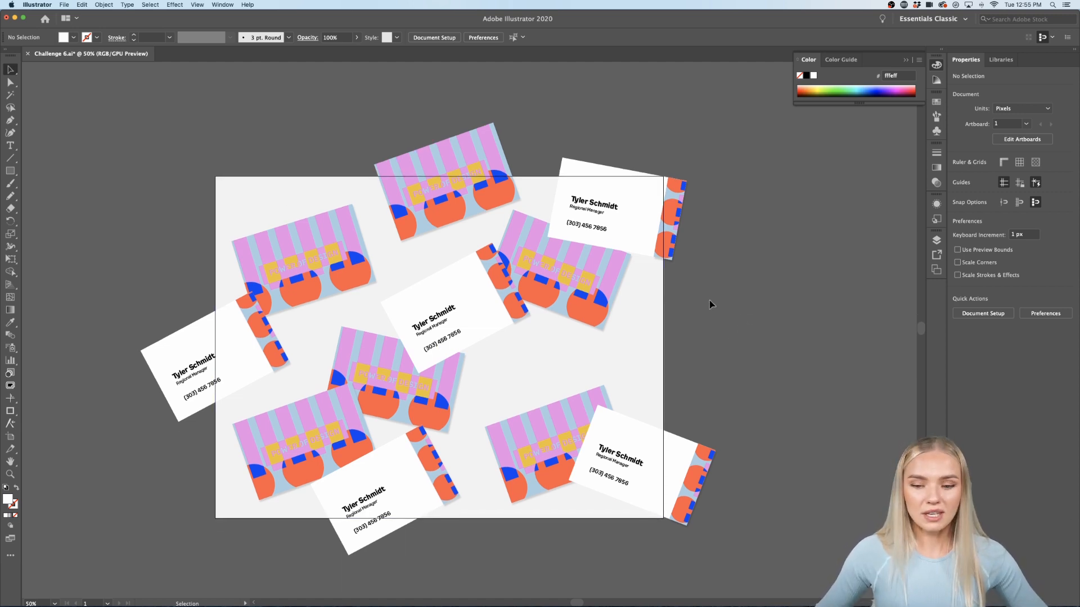